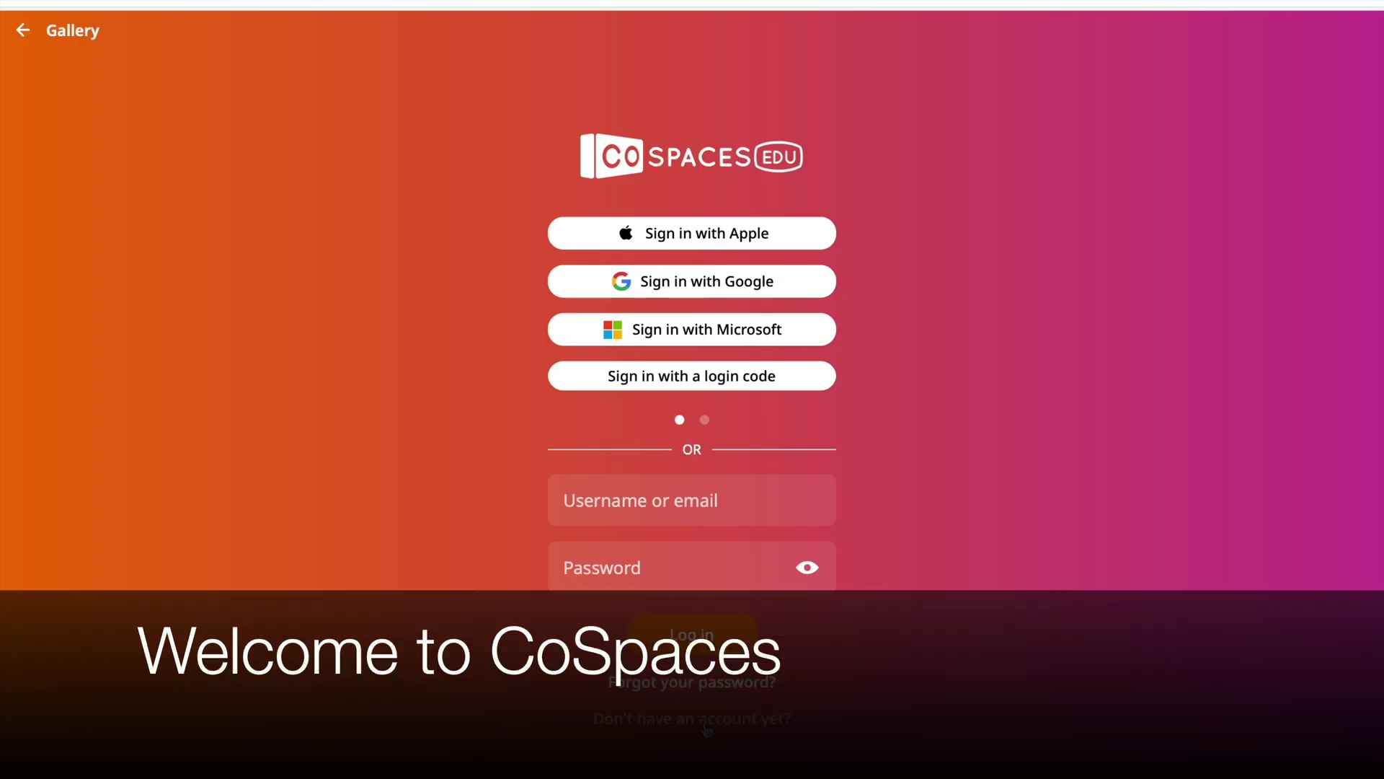
Start a new CoSpaces Edu sign-up as a teacher aged 18 or older.
click(706, 733)
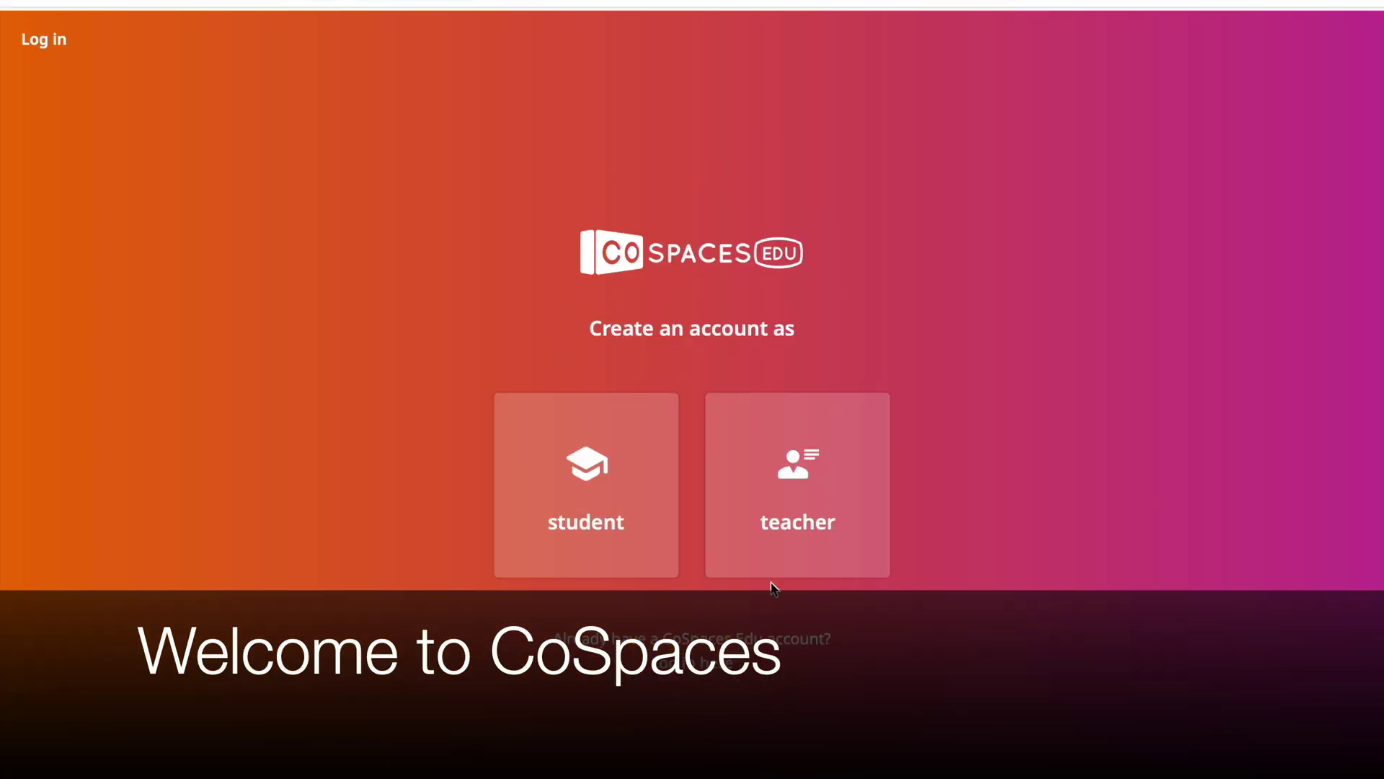
click(792, 515)
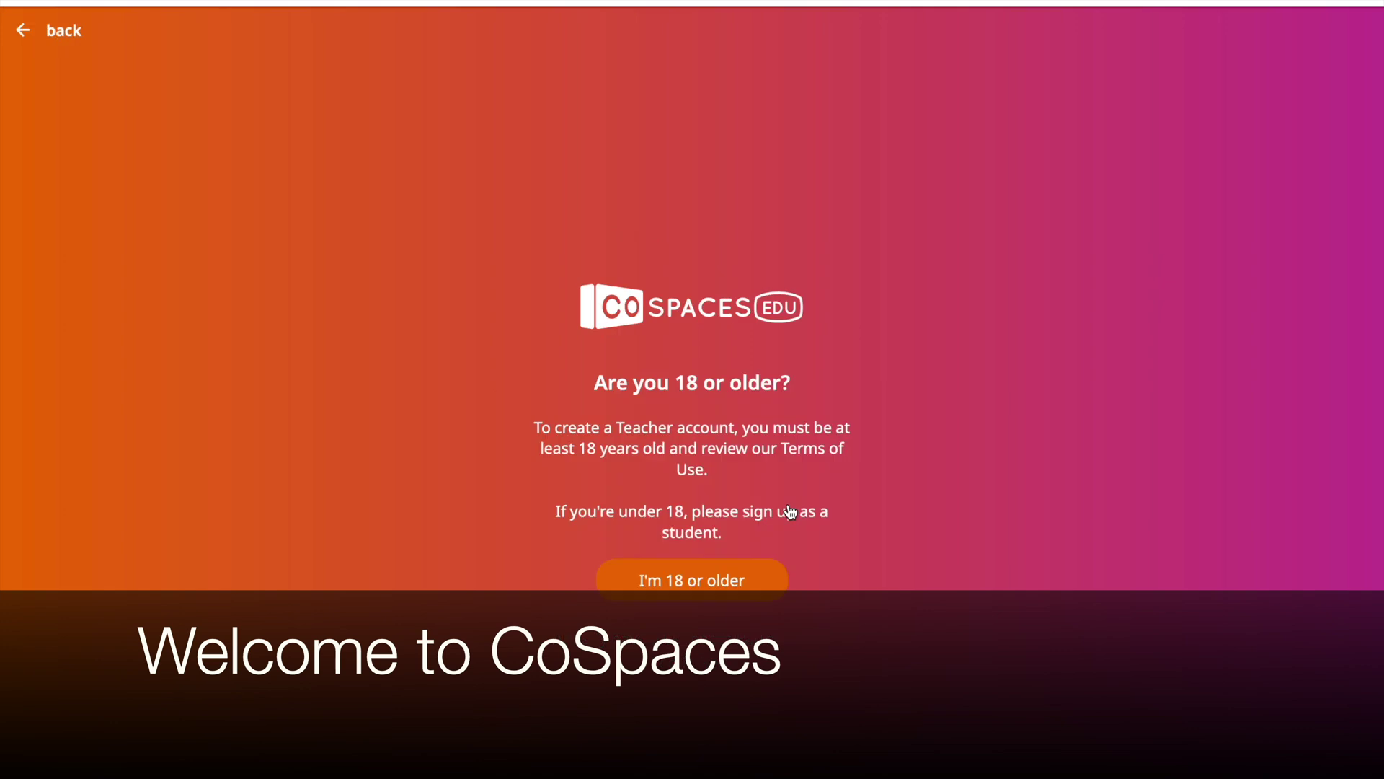
click(717, 585)
Fill in the teacher's display name, username, e-mail and password, and create the account.
click(767, 455)
text(Ms. Jones)
click(772, 521)
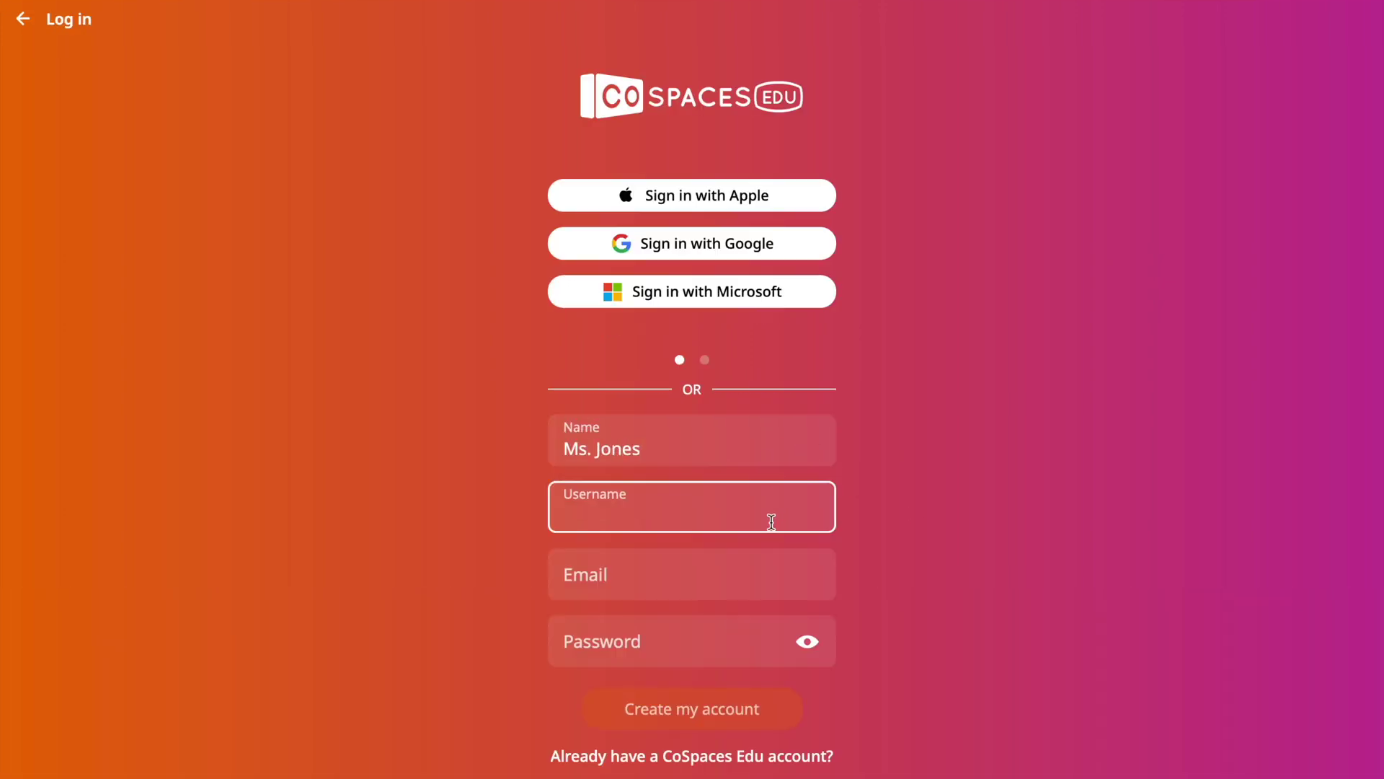
text(ms.jonesela9)
key(Tab)
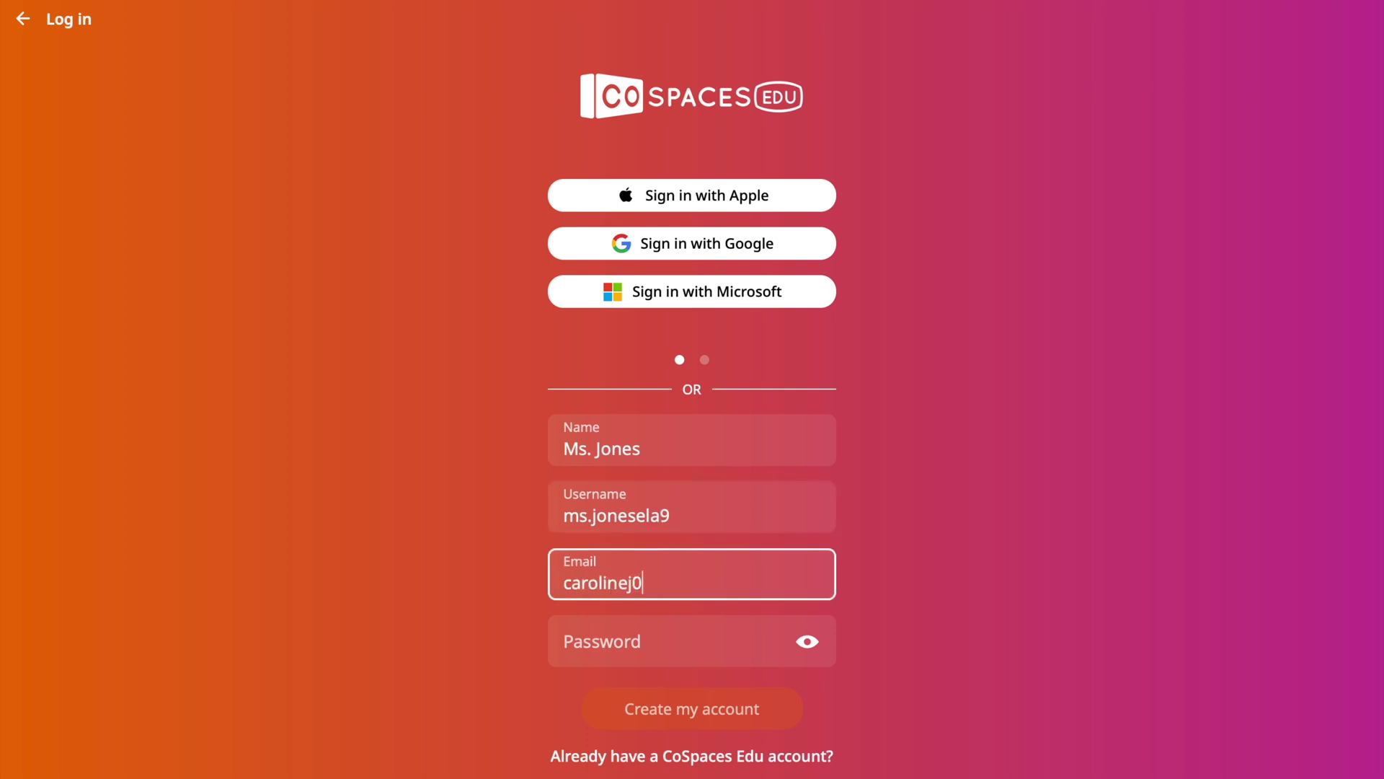
key(Tab)
click(721, 643)
key(super+v)
key(Return)
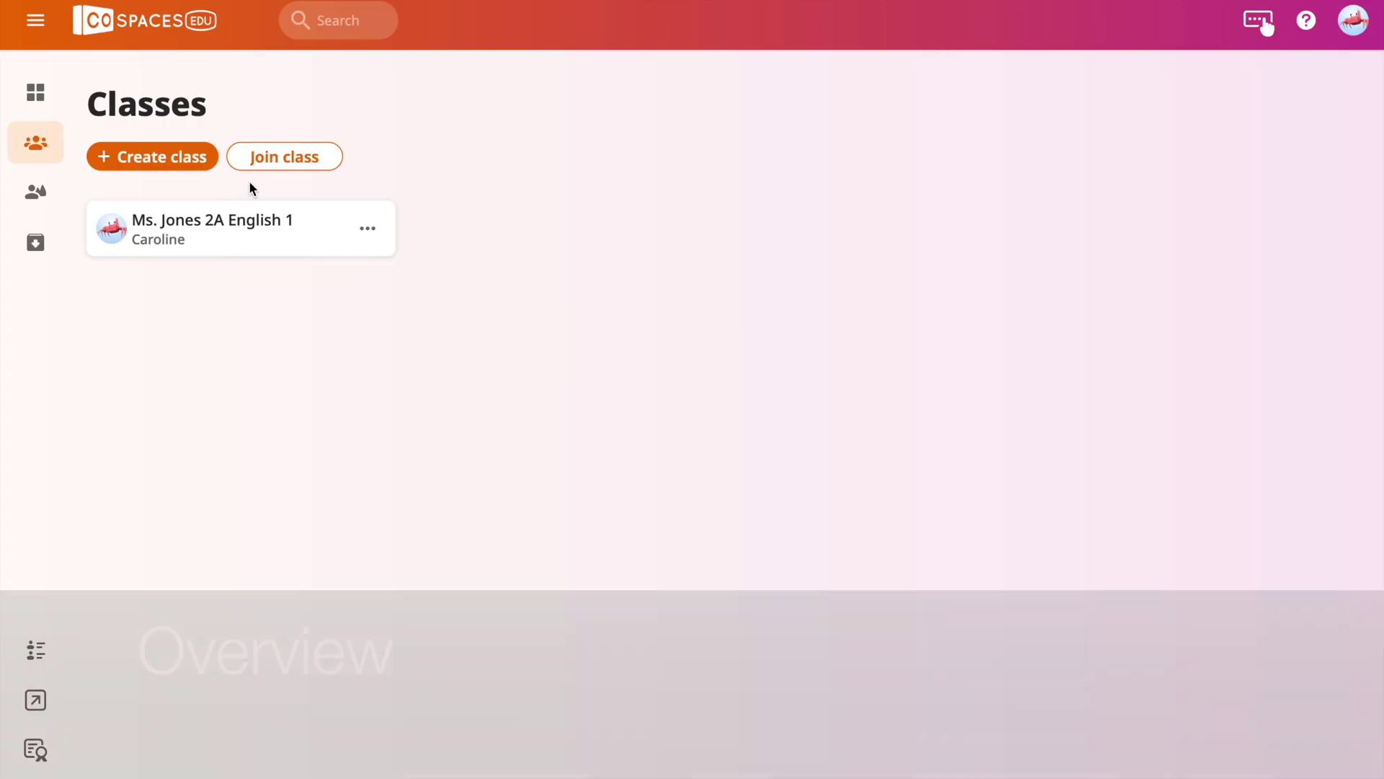
Create a new class named for the 3A English group.
click(140, 159)
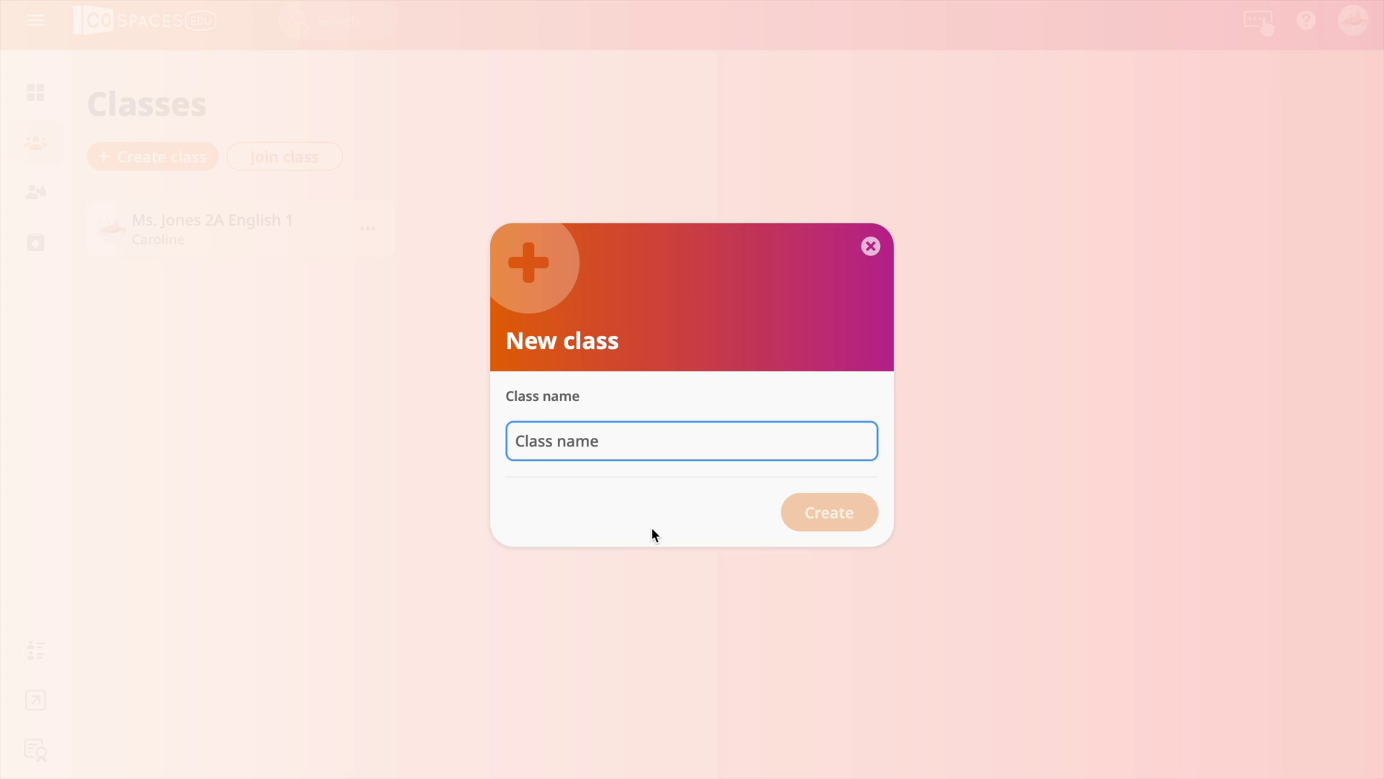
text(Ms. Jones 3A English 1)
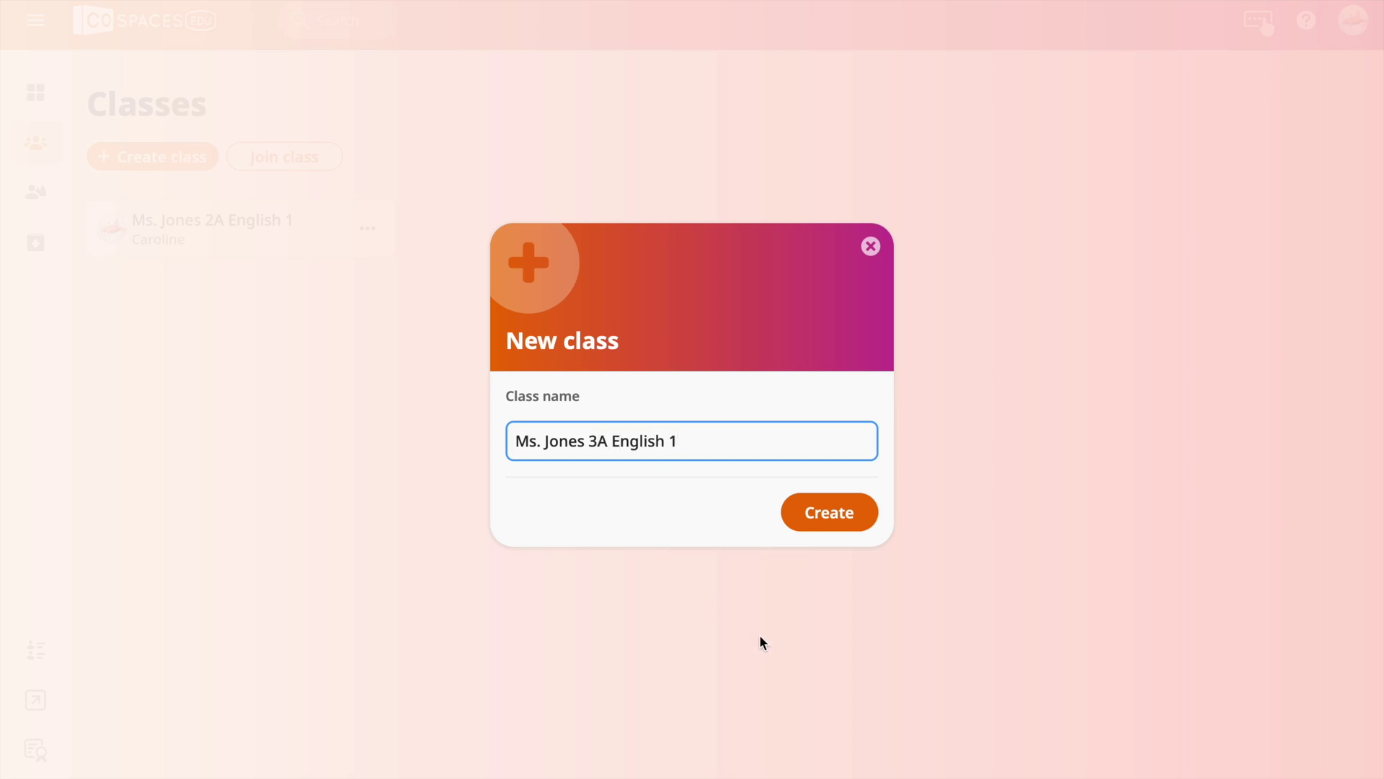
click(836, 514)
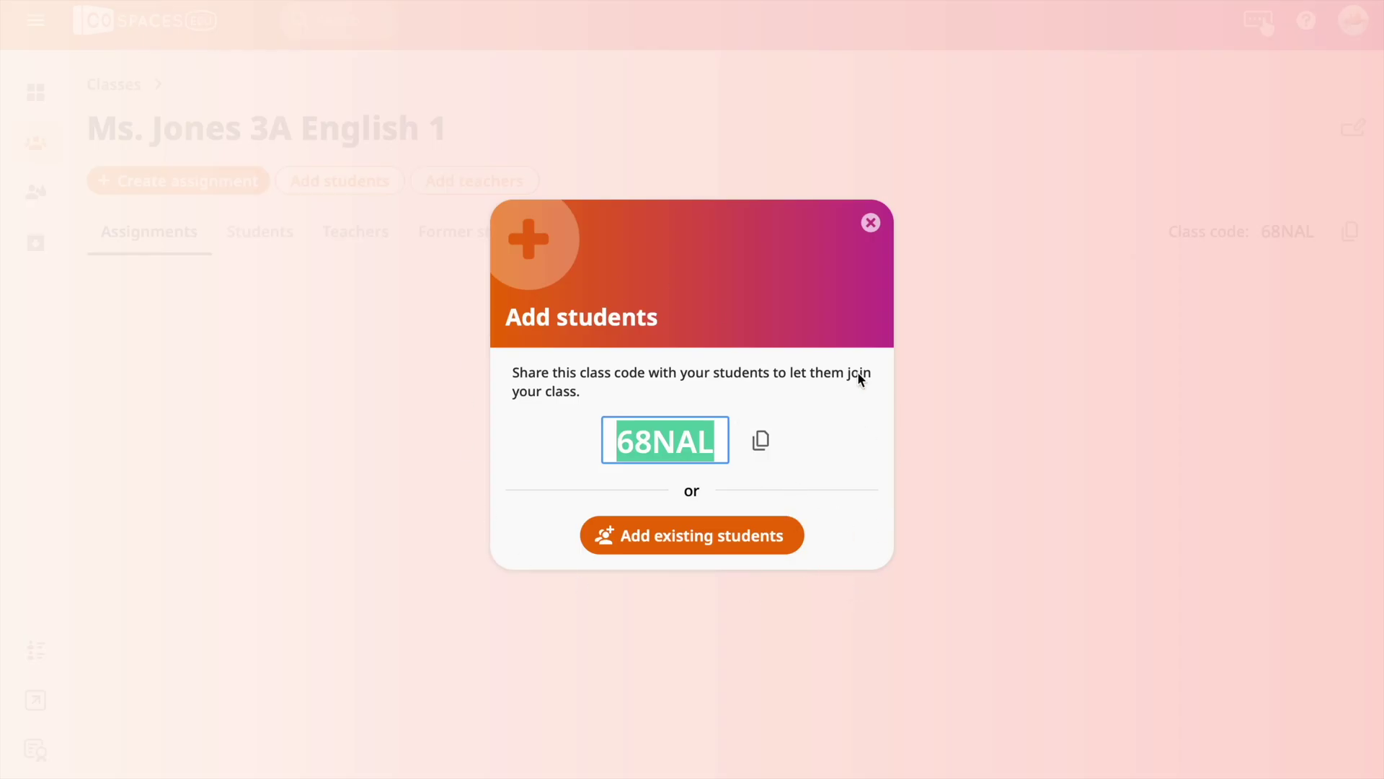
Open the existing-students picker and close it without adding the student.
click(649, 546)
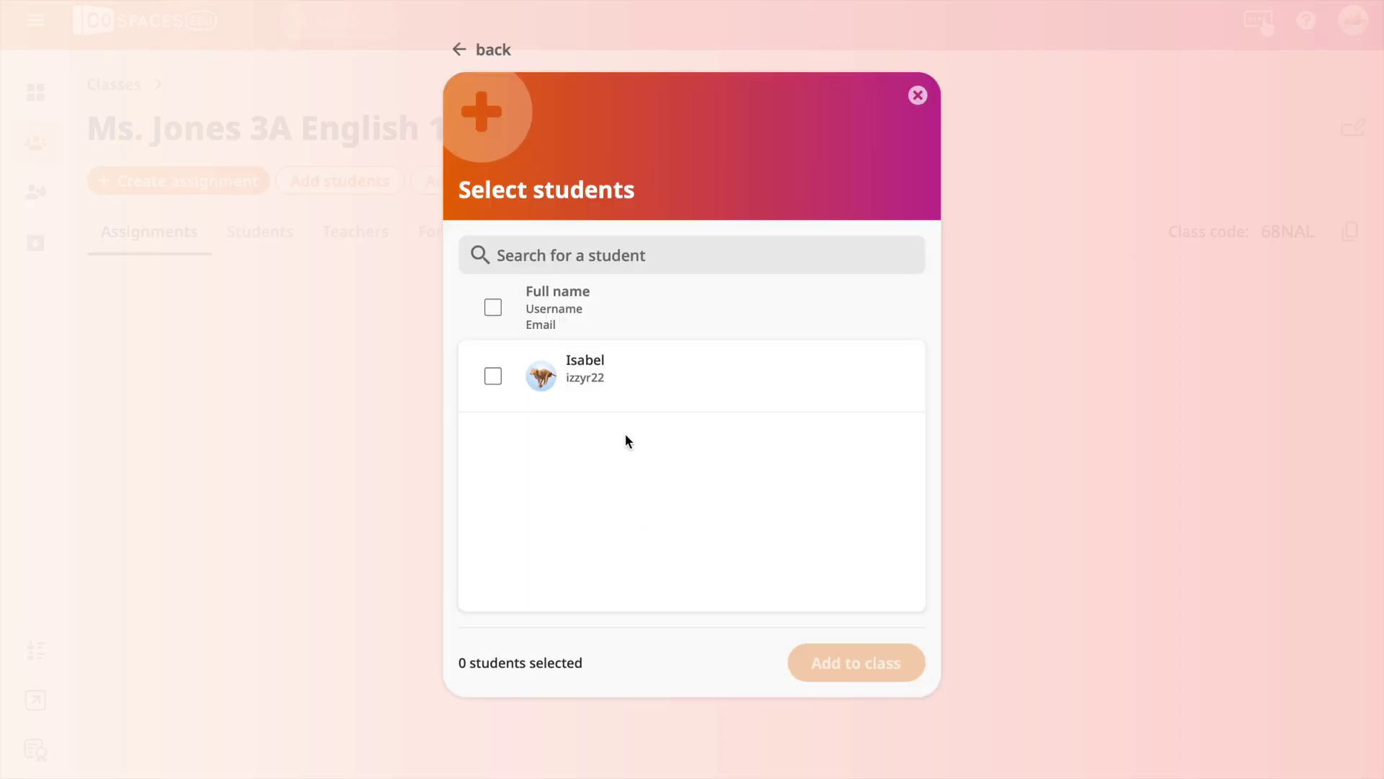
click(495, 376)
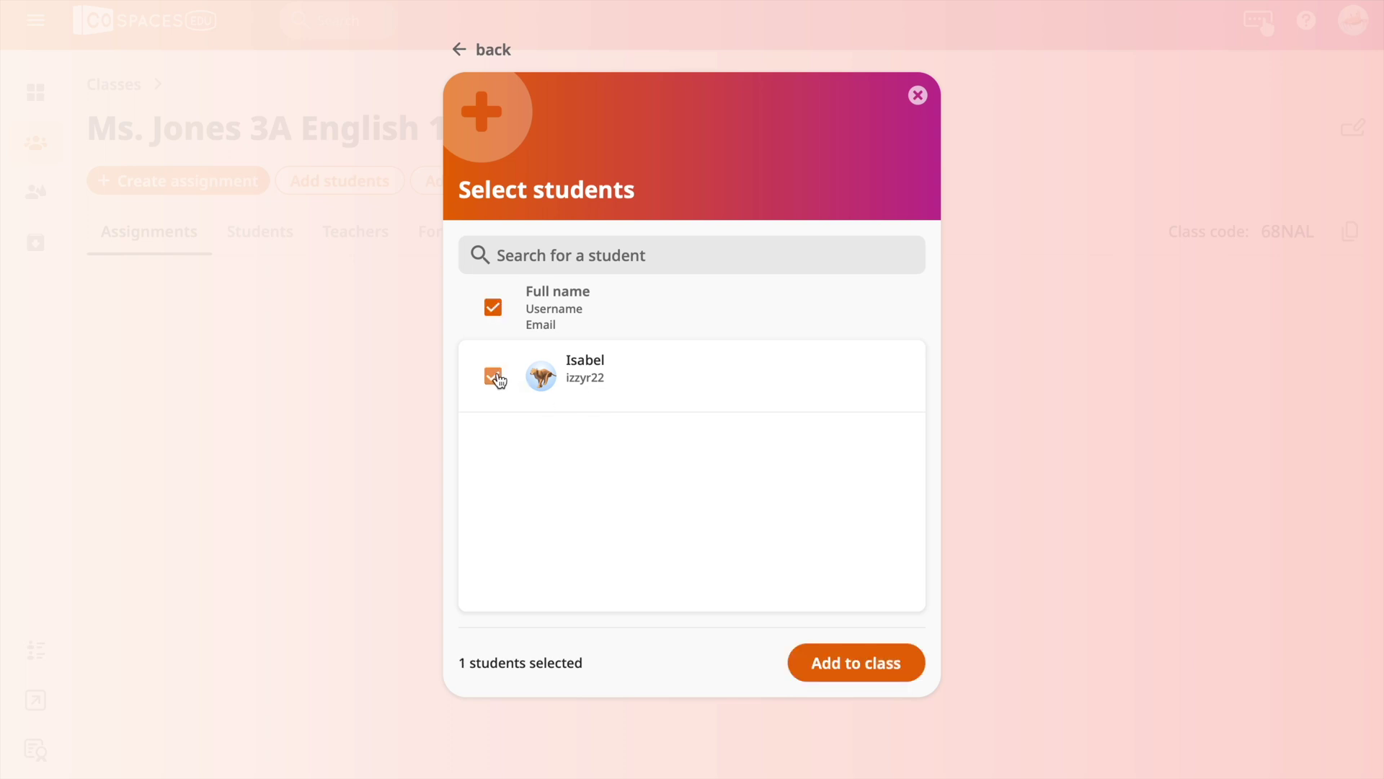
click(495, 376)
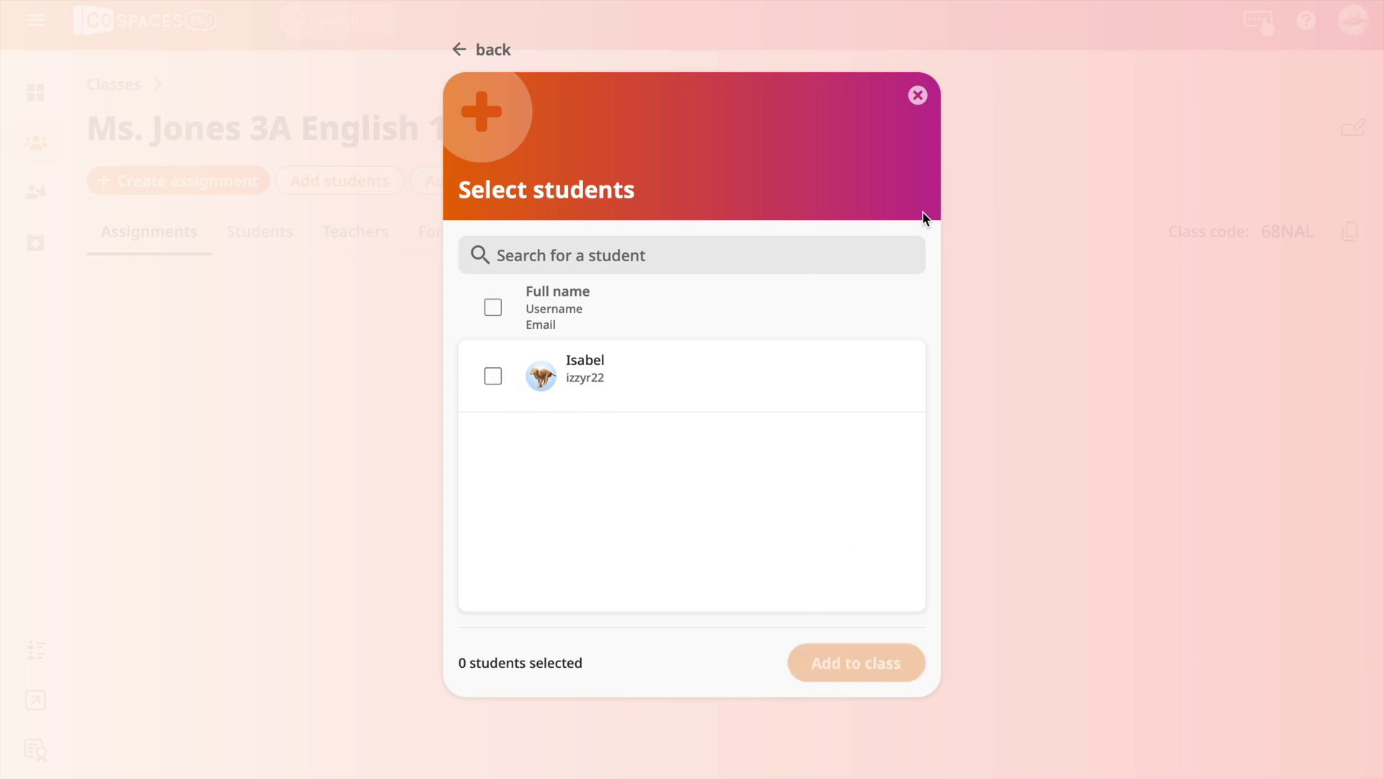
click(914, 99)
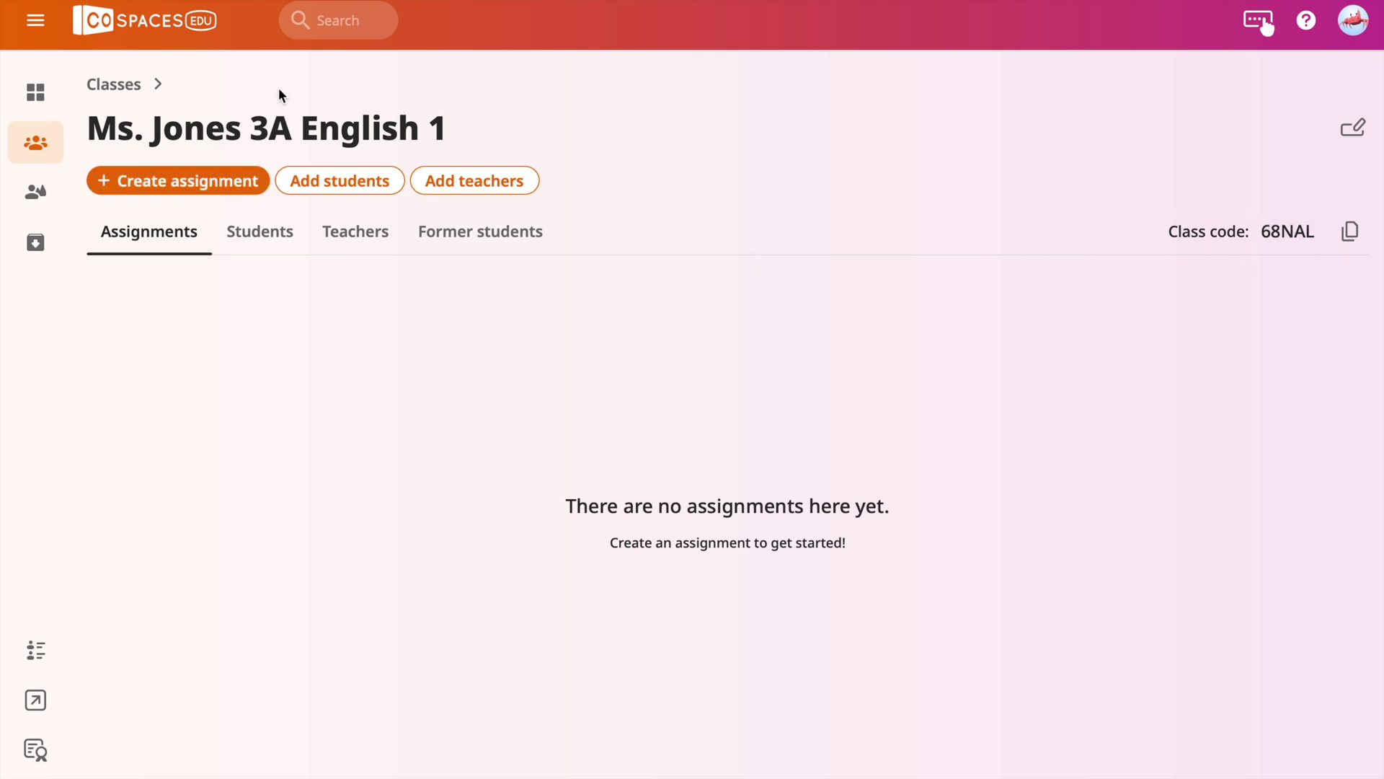
Browse the public Gallery down to the Languages & Literature projects.
click(47, 95)
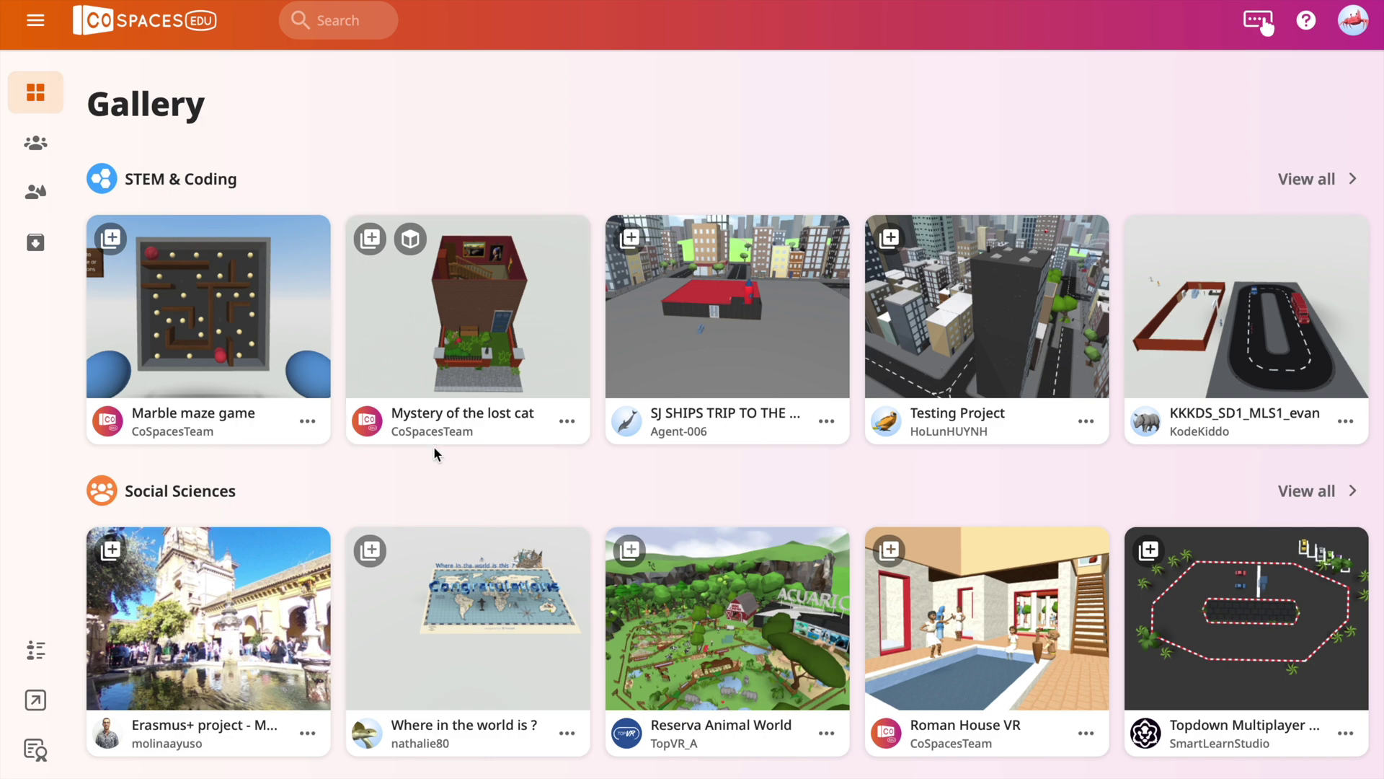
scroll(434, 450, down, 5)
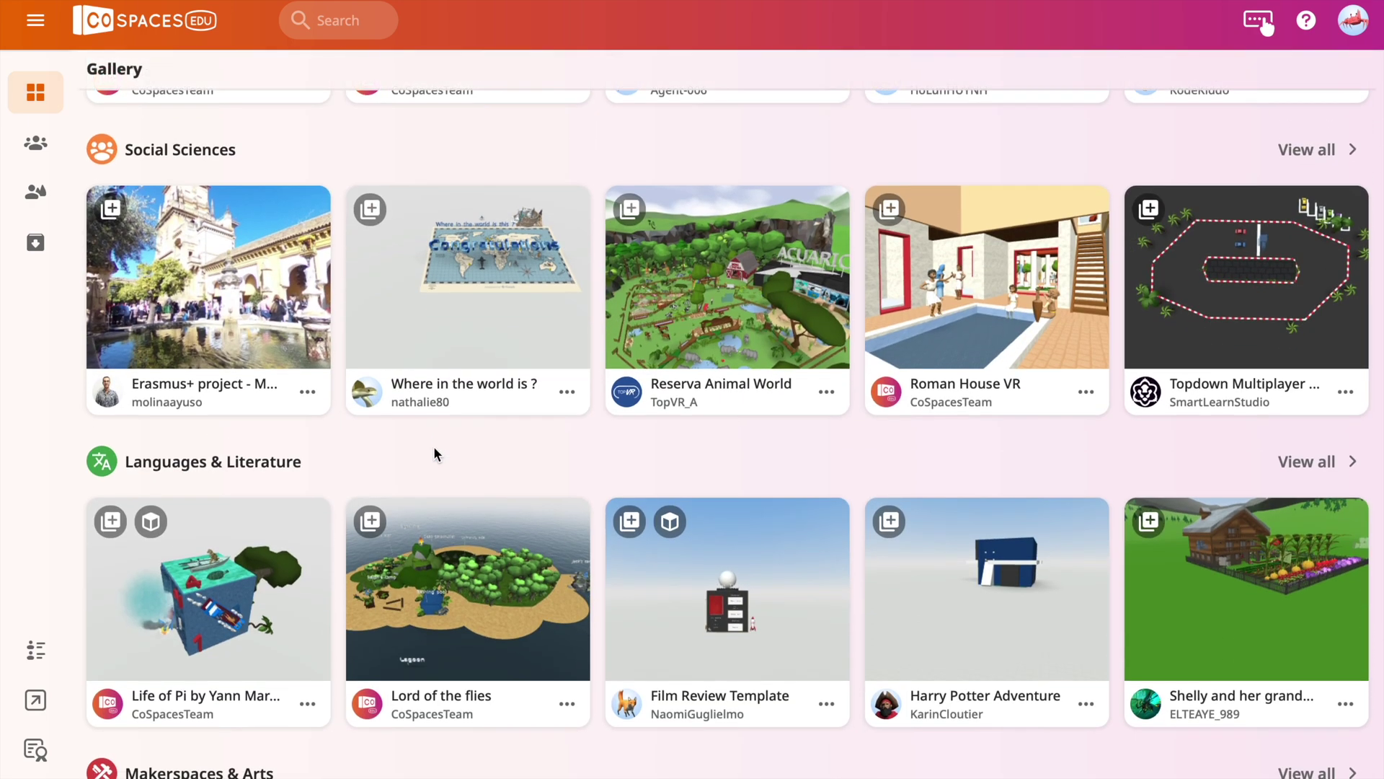
scroll(435, 453, down, 4)
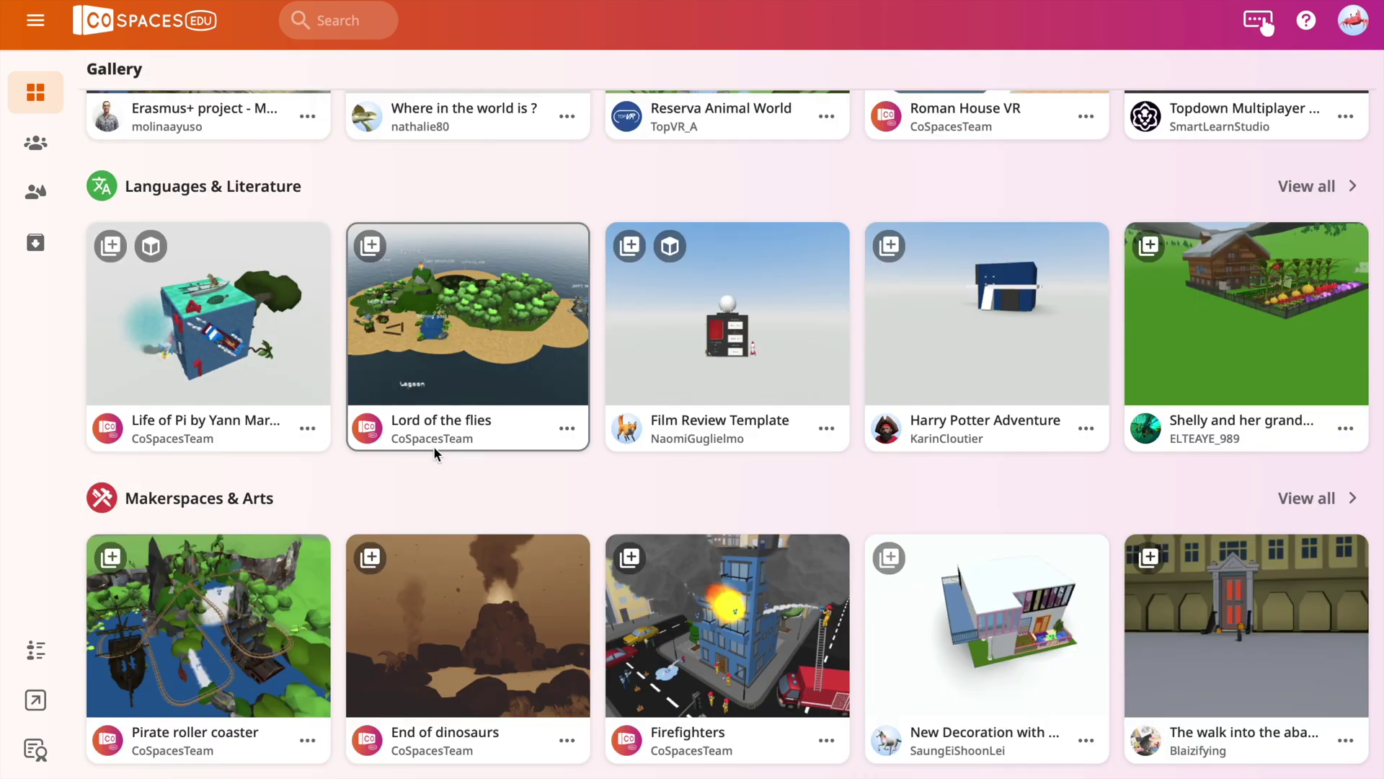
scroll(435, 453, up, 5)
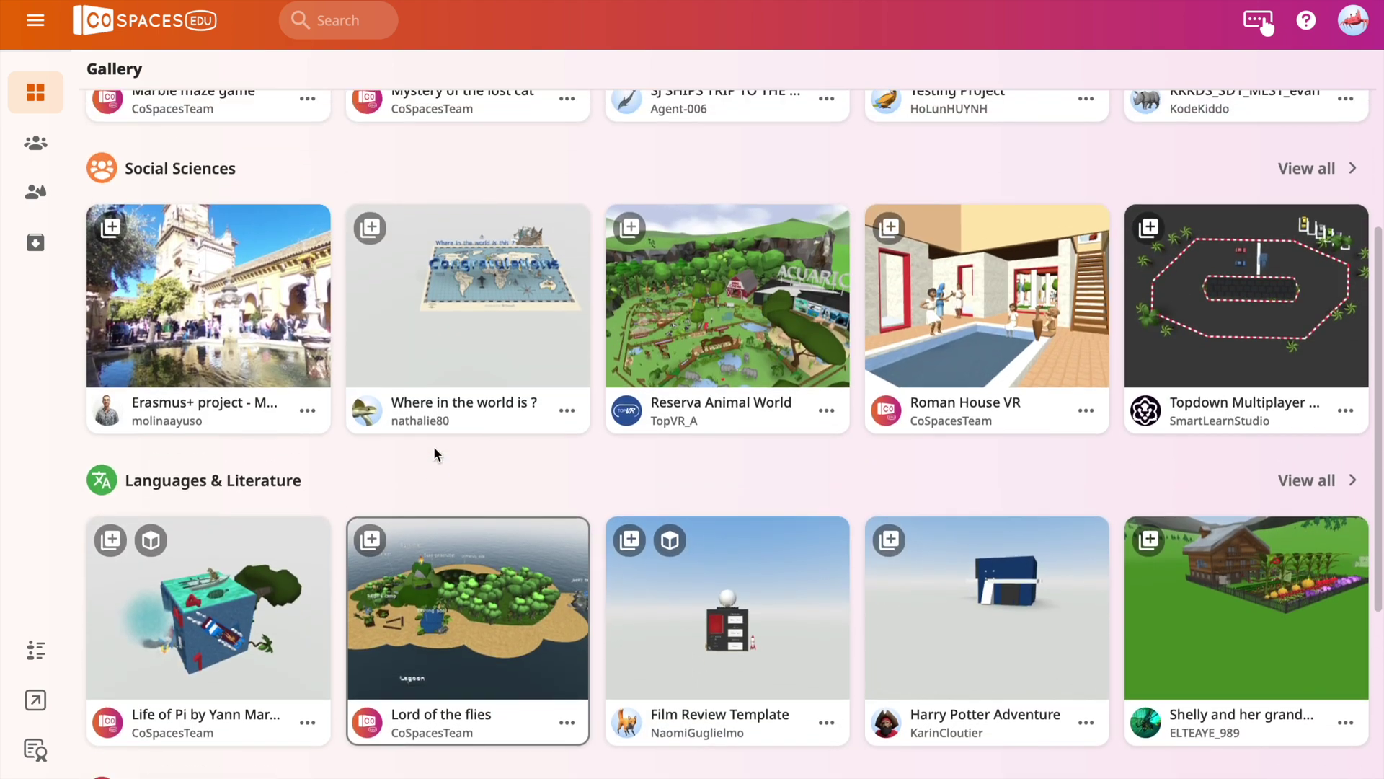
scroll(435, 453, up, 2)
scroll(434, 452, down, 4)
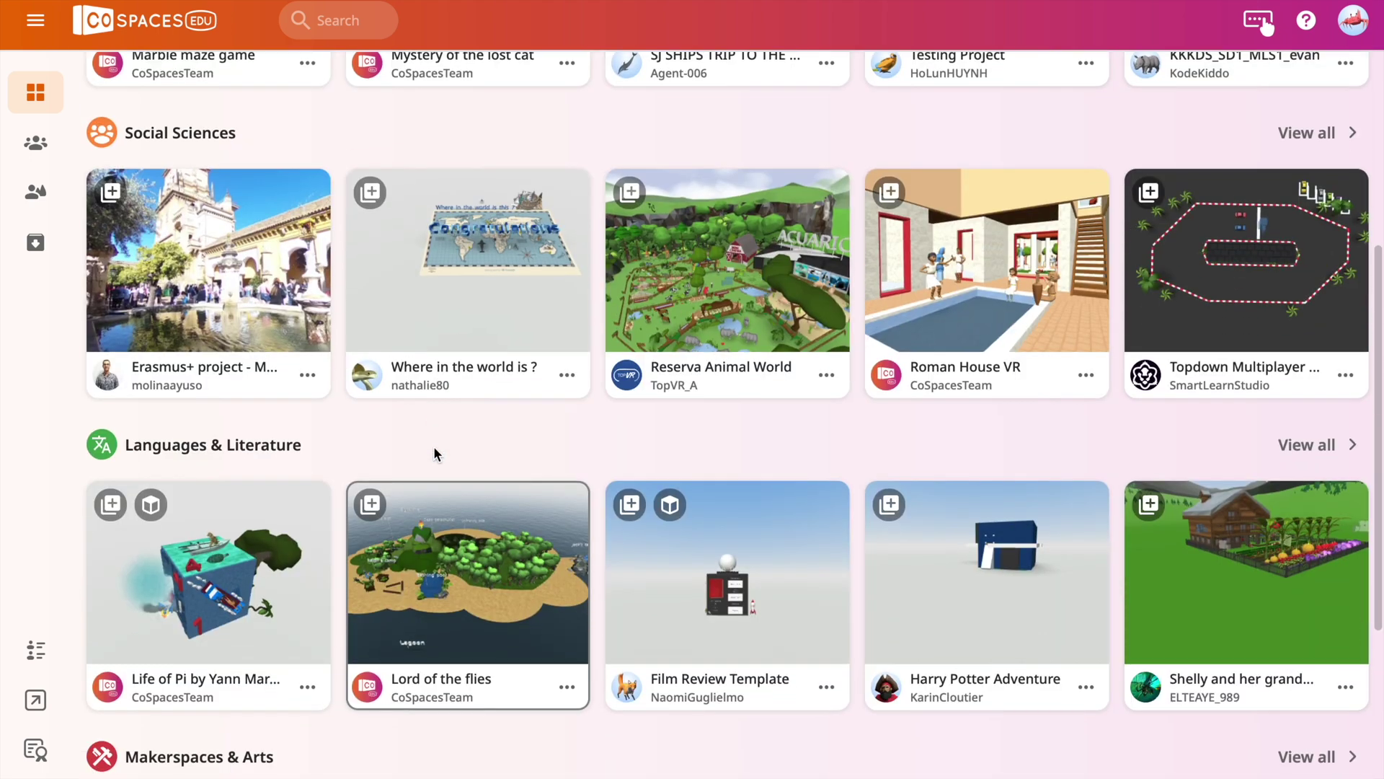
Open and play the Lord of the flies scene, then return to own CoSpaces.
click(442, 592)
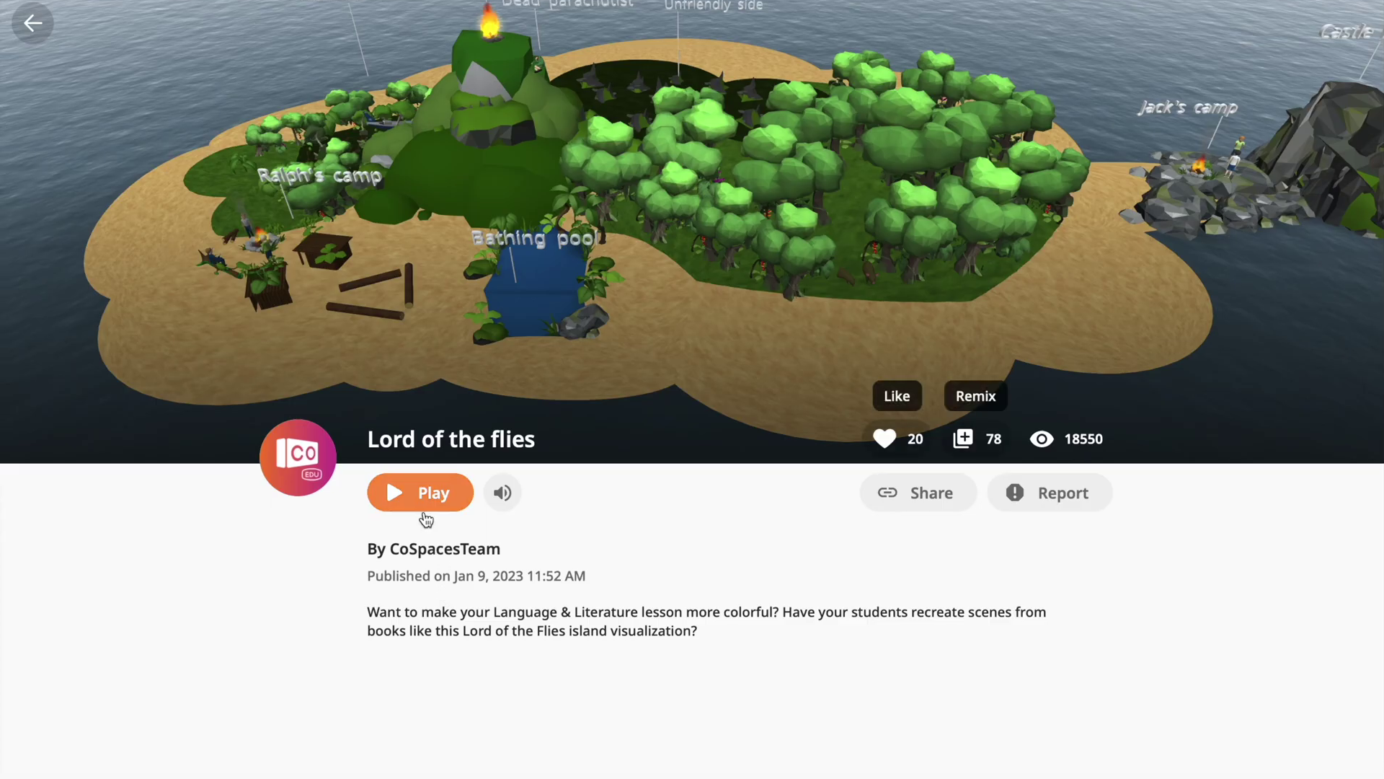
click(424, 496)
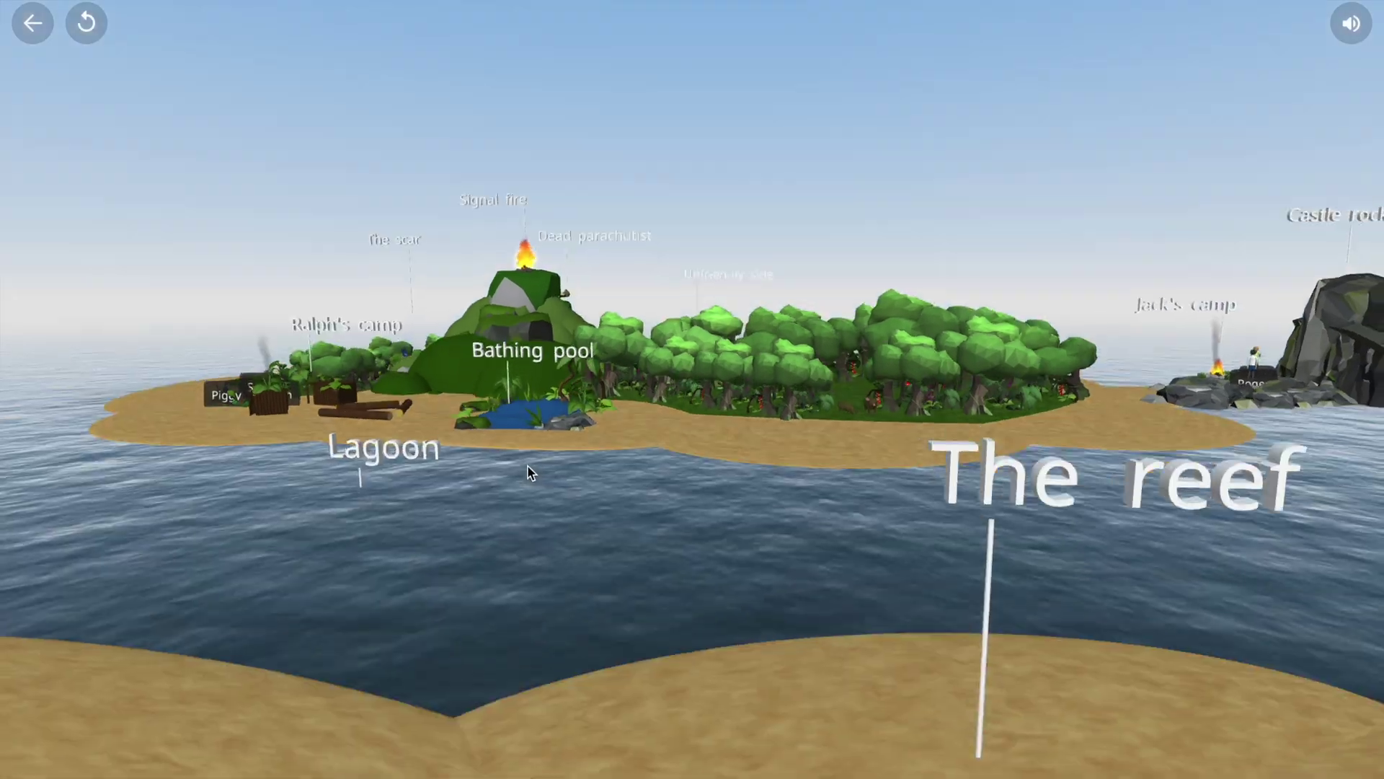
ctrl+scroll(397, 512, up, 5)
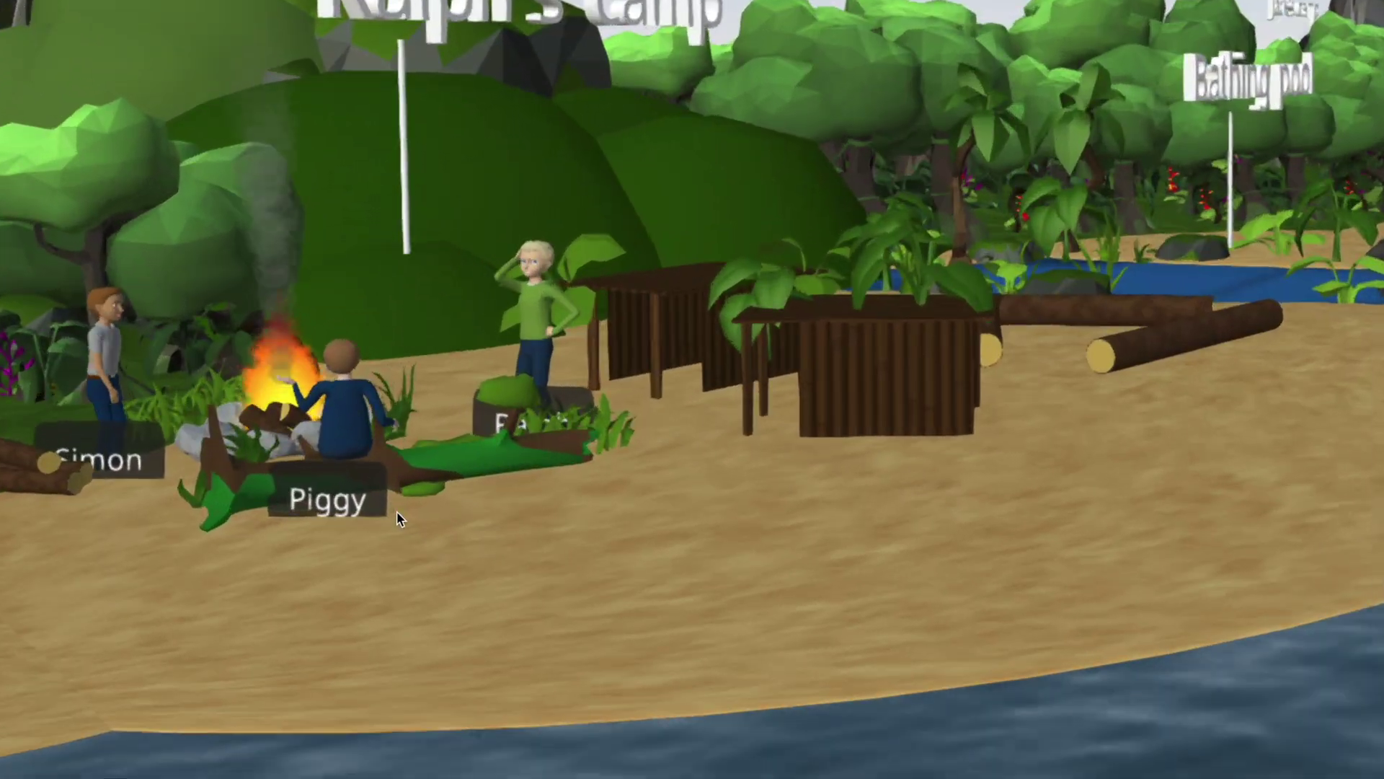
ctrl+scroll(422, 618, down, 5)
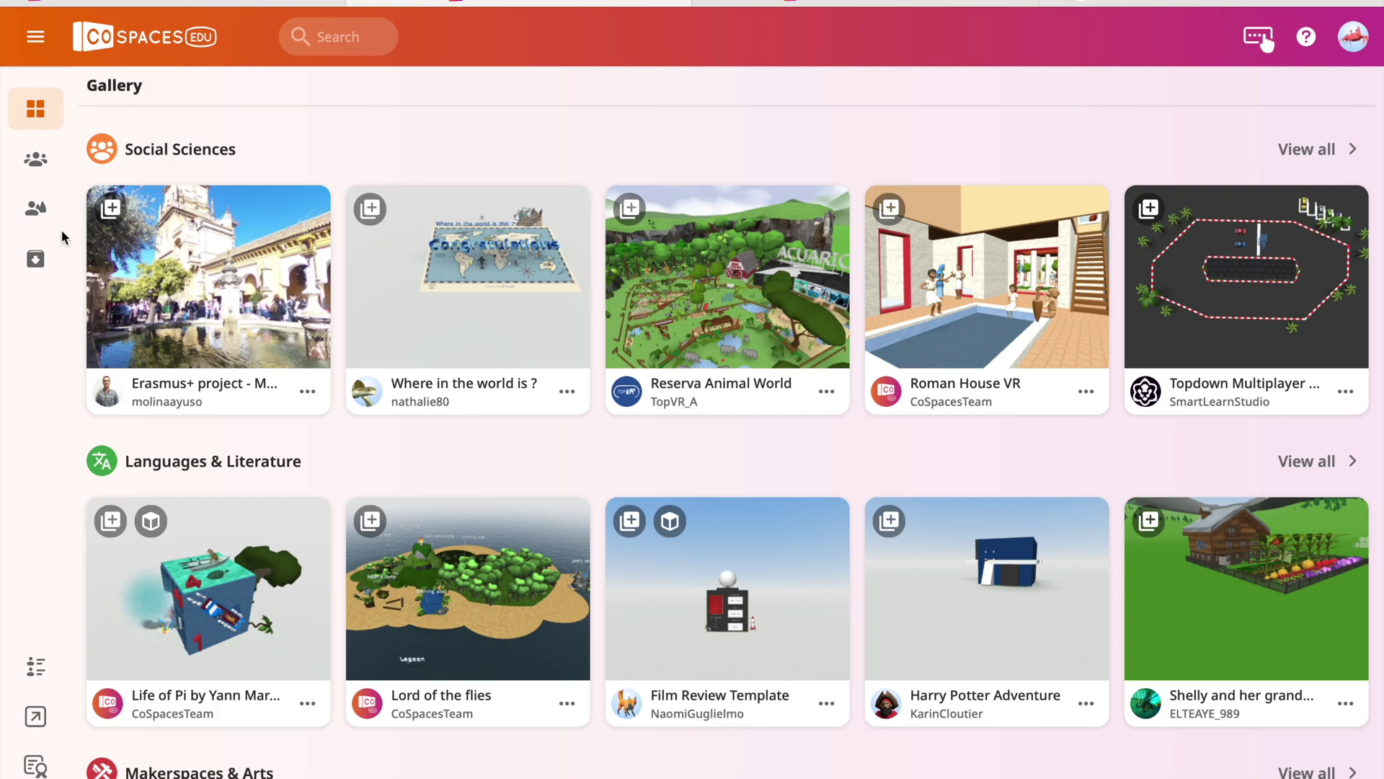
click(35, 208)
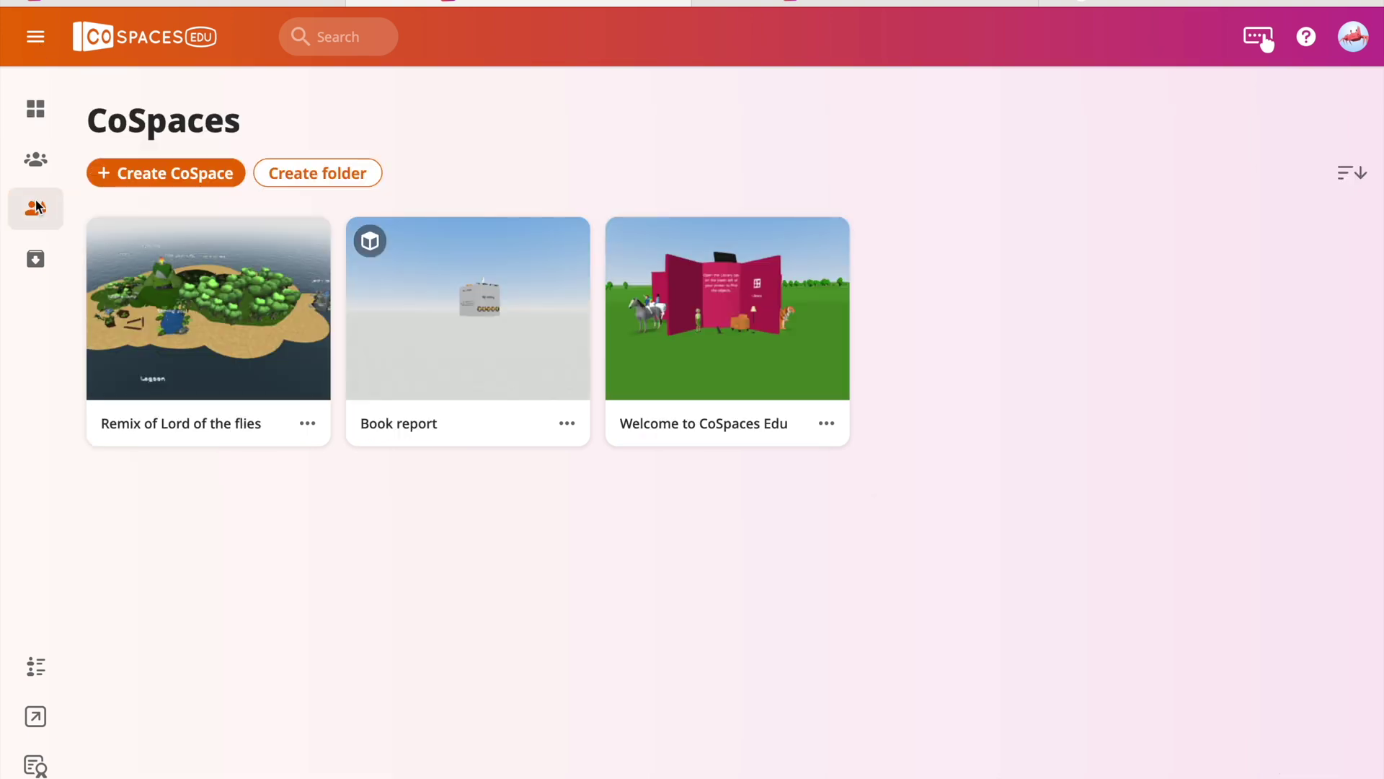
Browse the Create CoSpace scene templates, close the chooser, and go to Classes.
click(196, 180)
scroll(789, 591, down, 3)
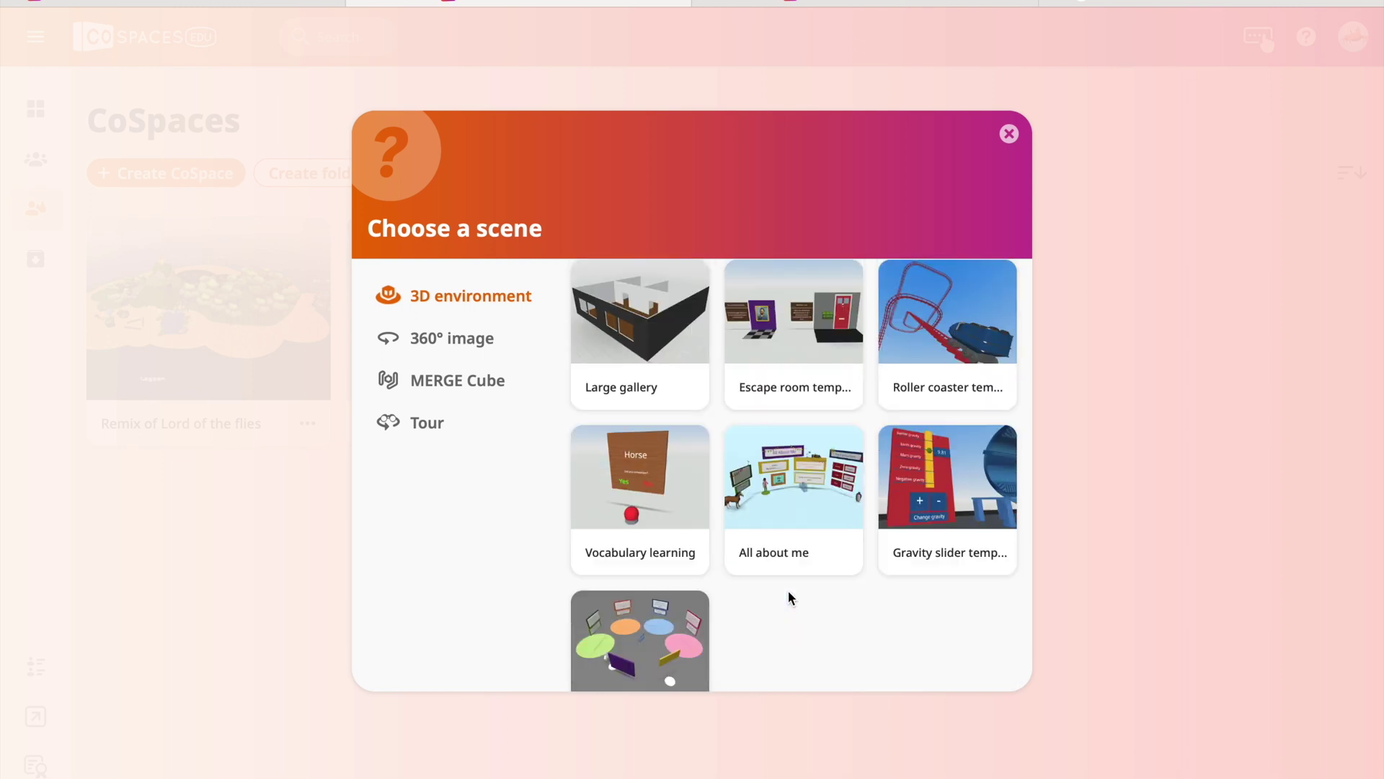
scroll(789, 592, up, 3)
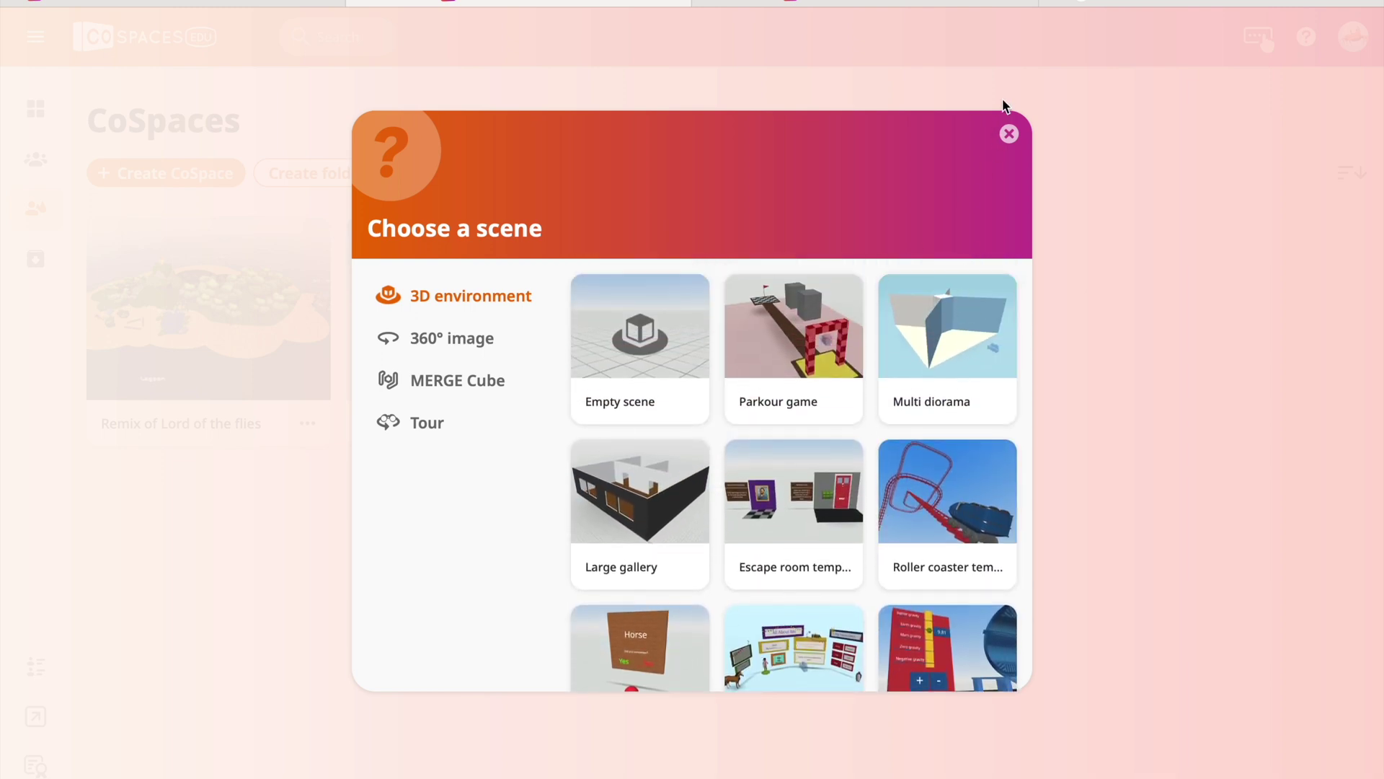
click(1009, 136)
click(43, 160)
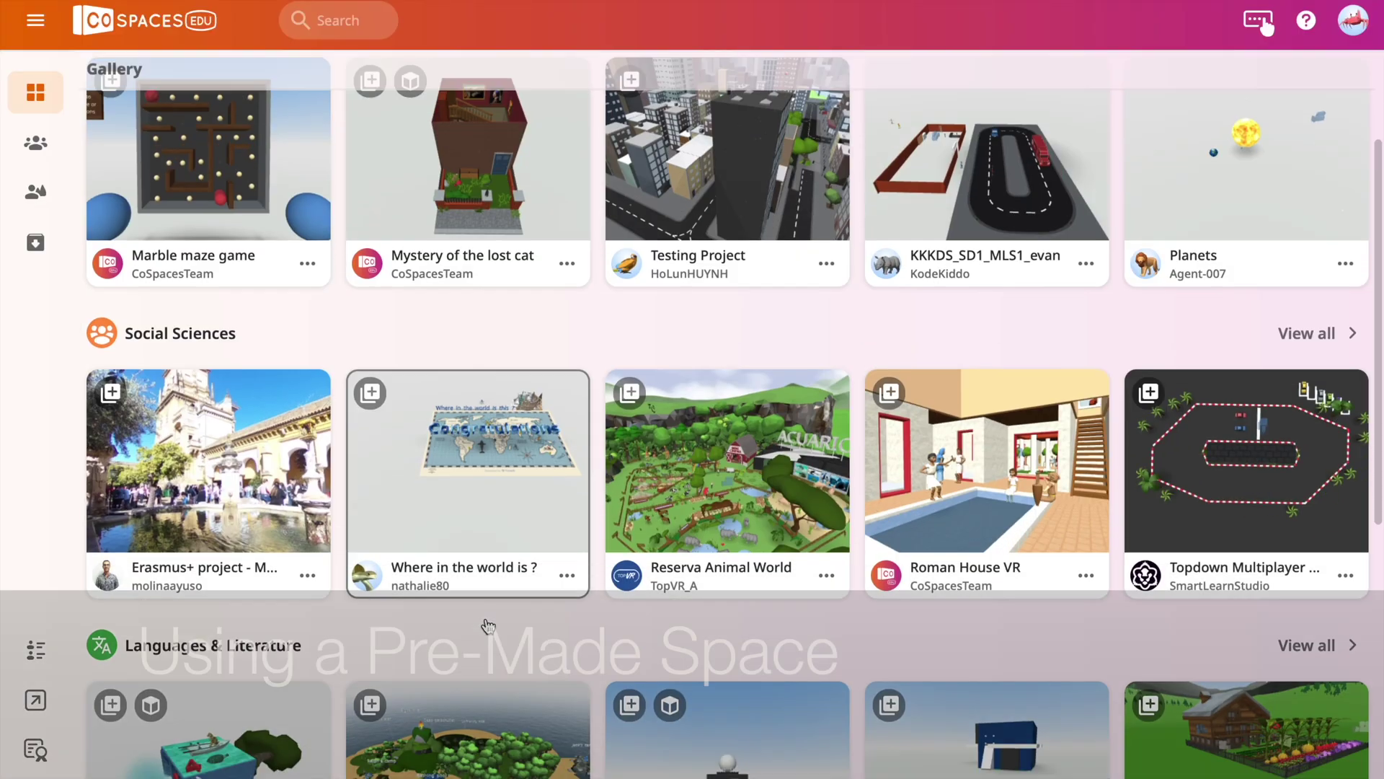
Make an editable remix of the Lord of the flies gallery project and exit the editor.
scroll(487, 624, down, 4)
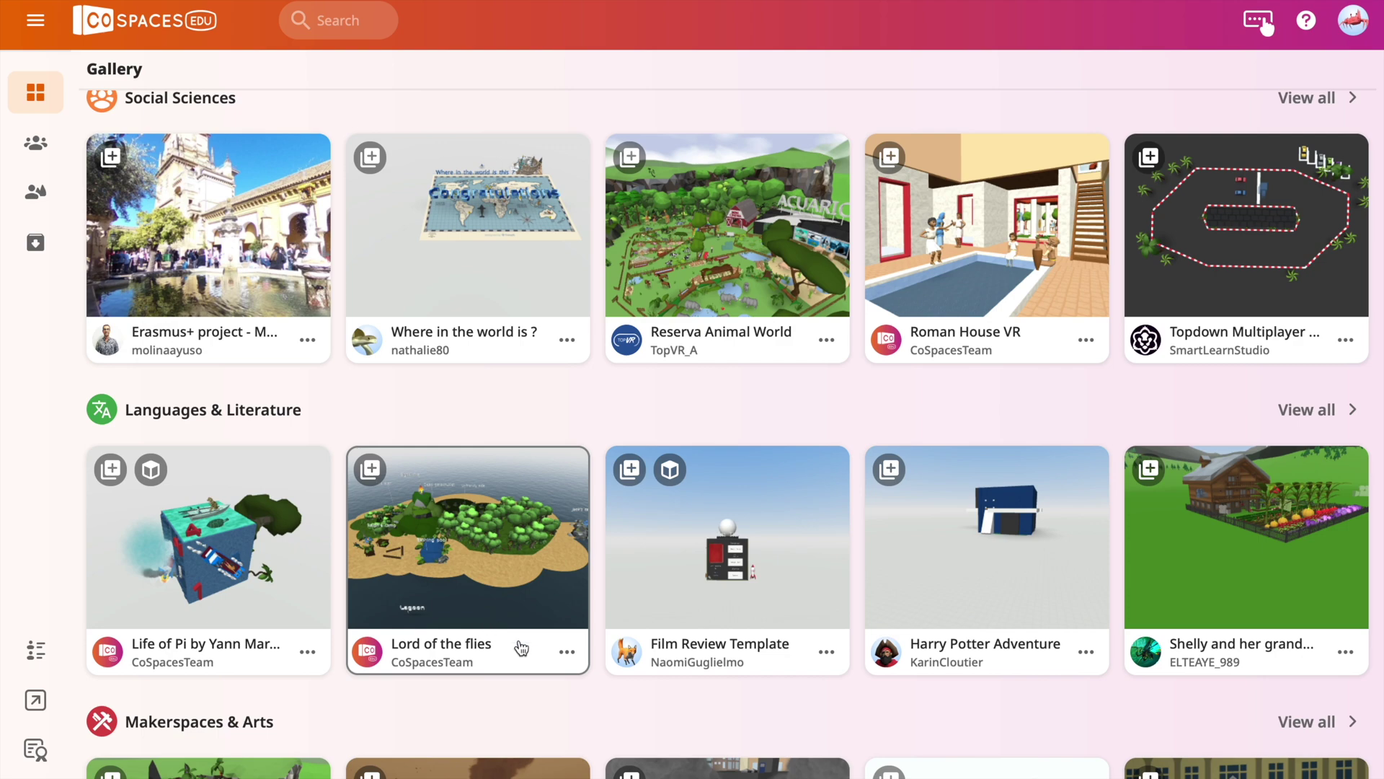
click(566, 654)
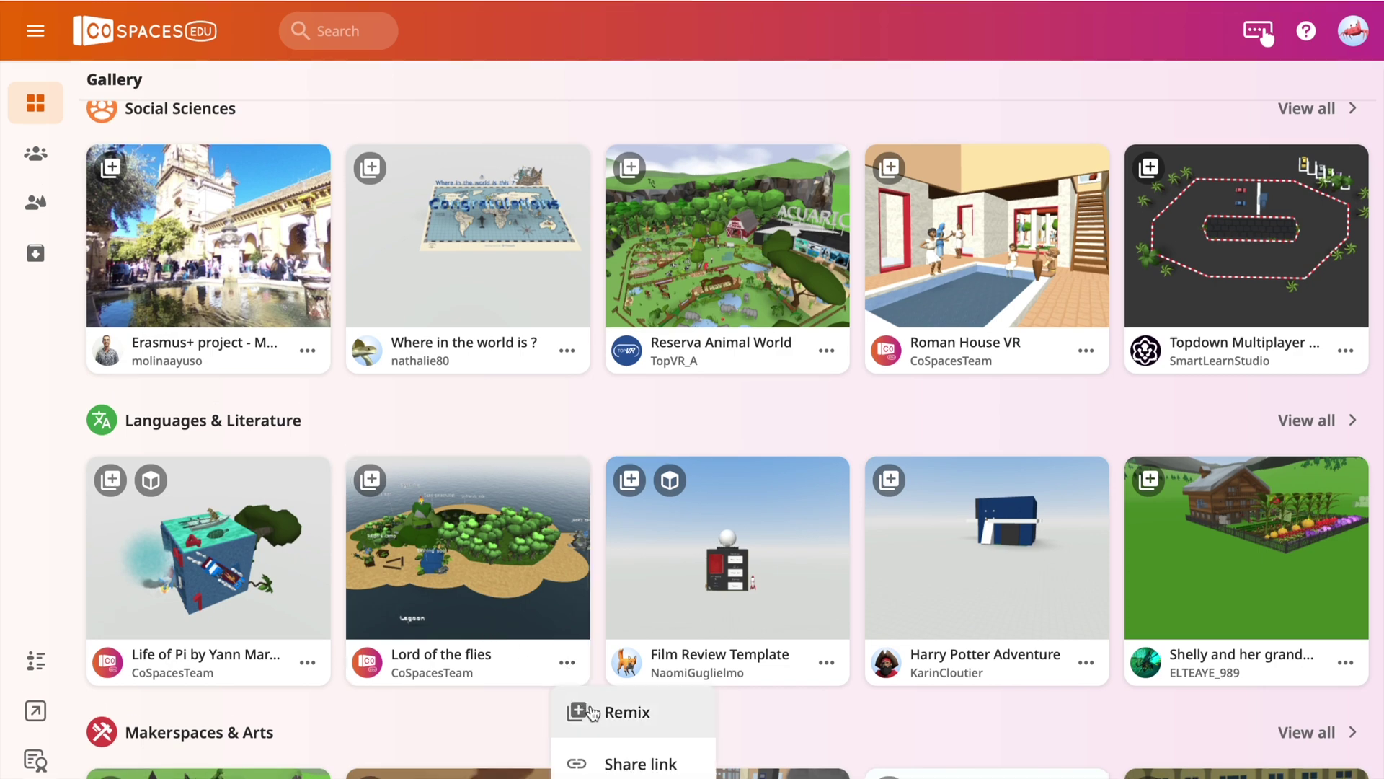
click(592, 703)
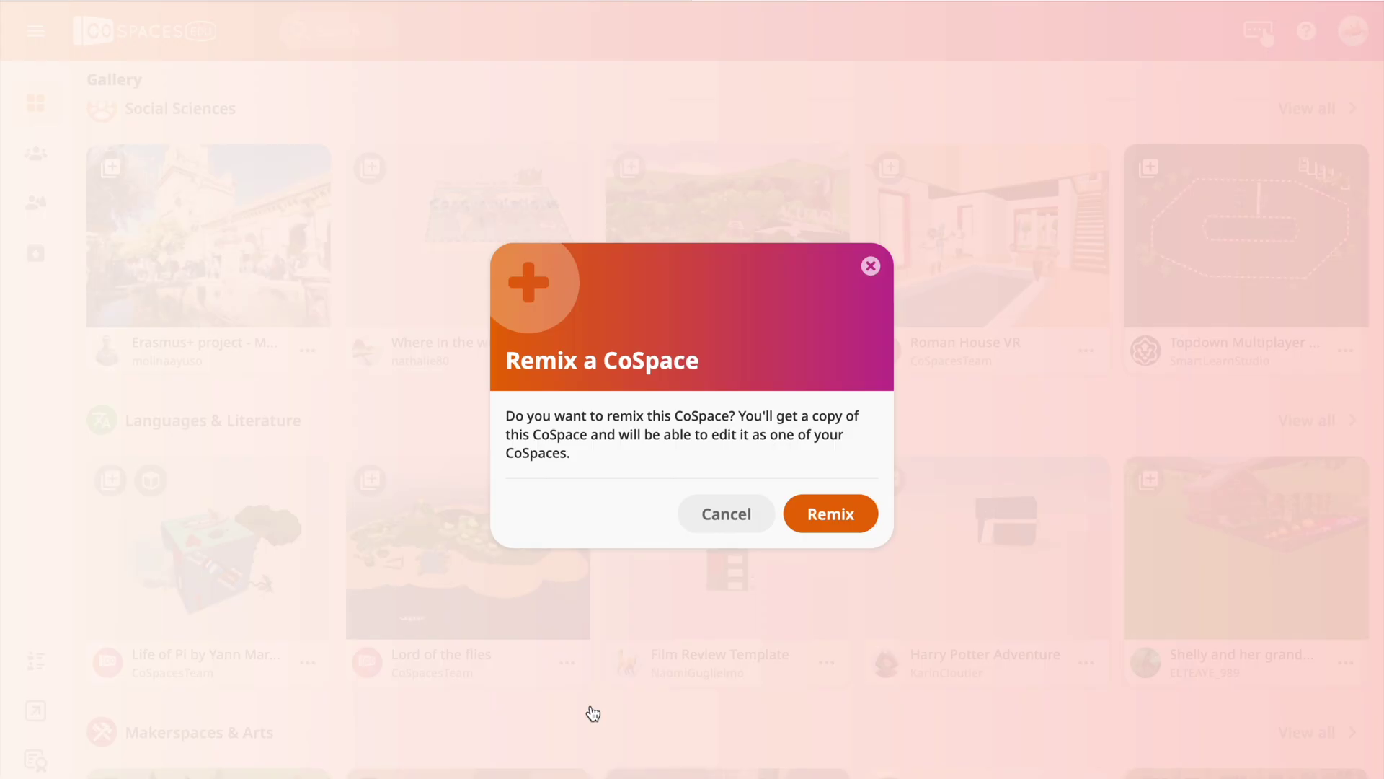
click(830, 533)
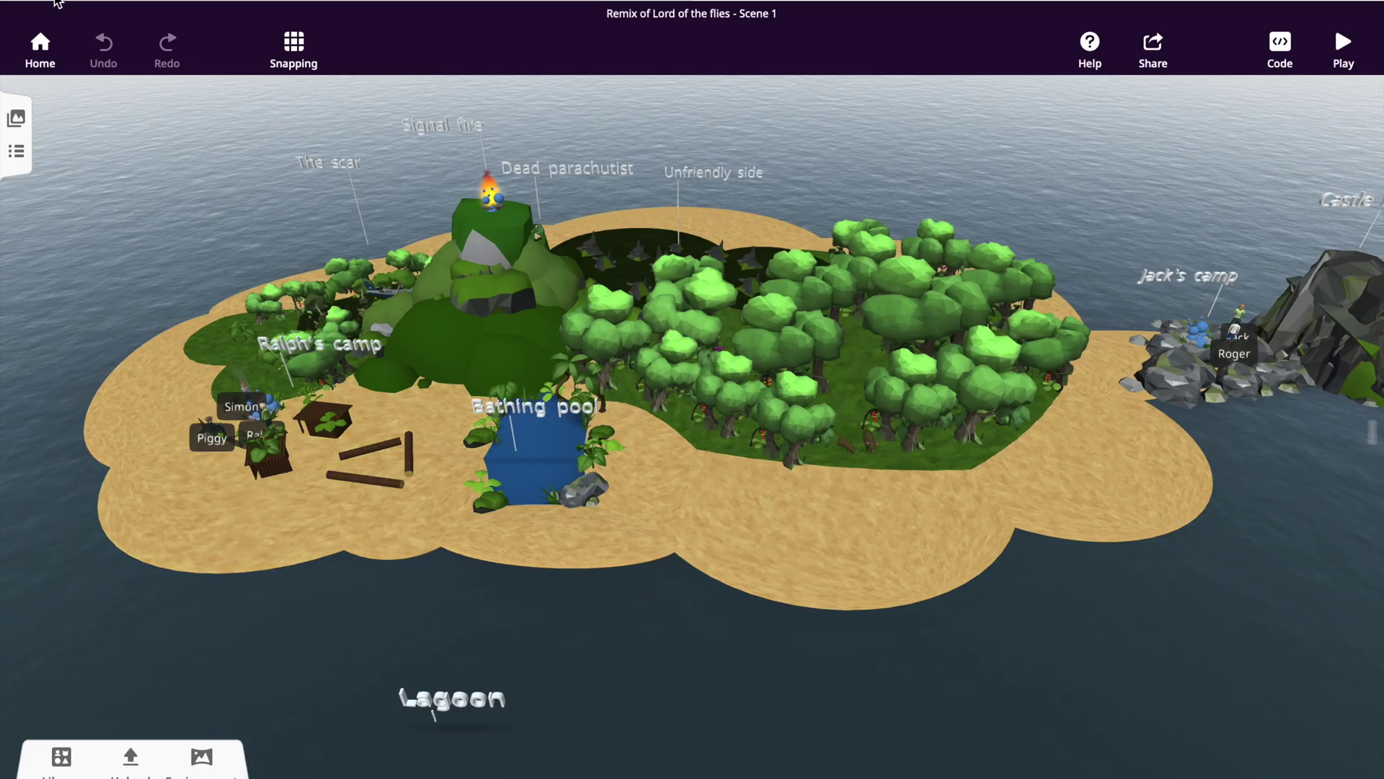
click(40, 47)
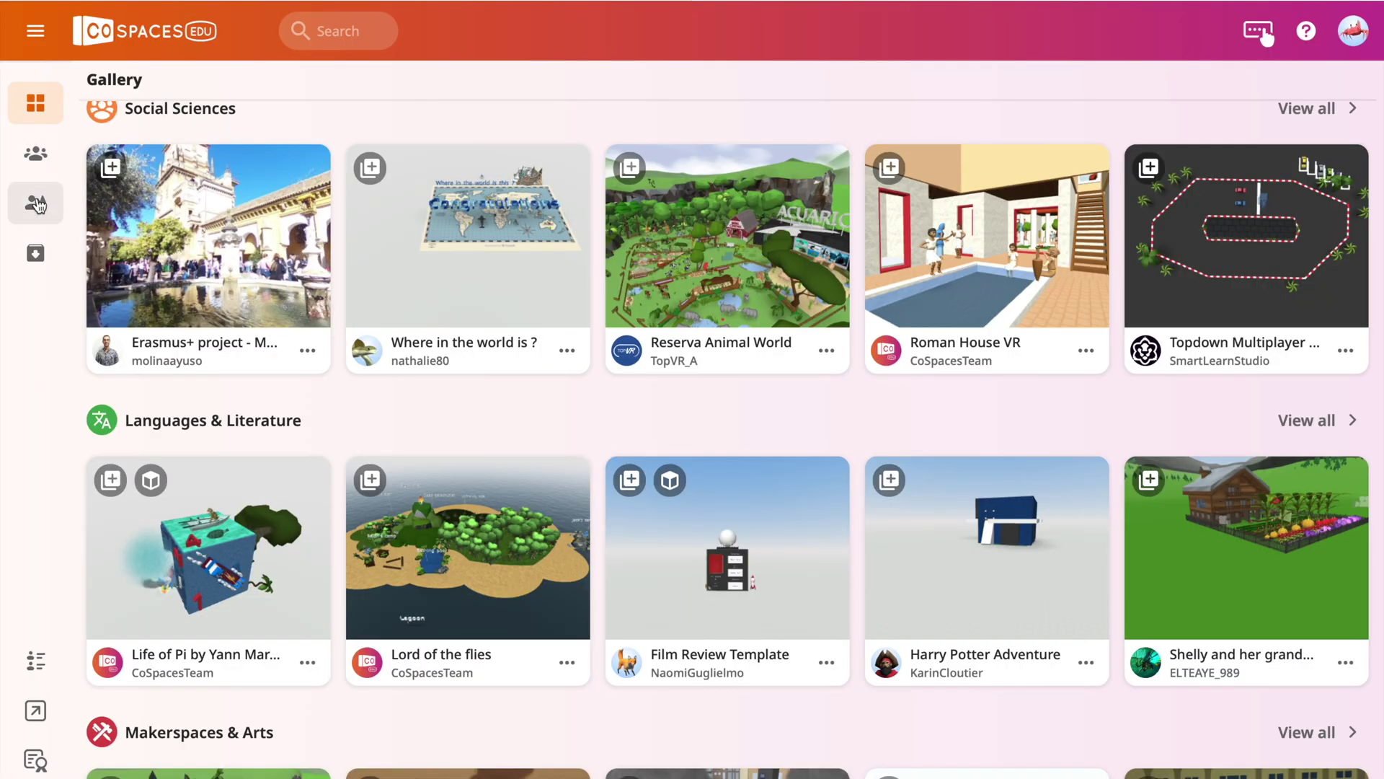
Show the Remix of Lord of the flies card's options menu in My CoSpaces.
click(35, 155)
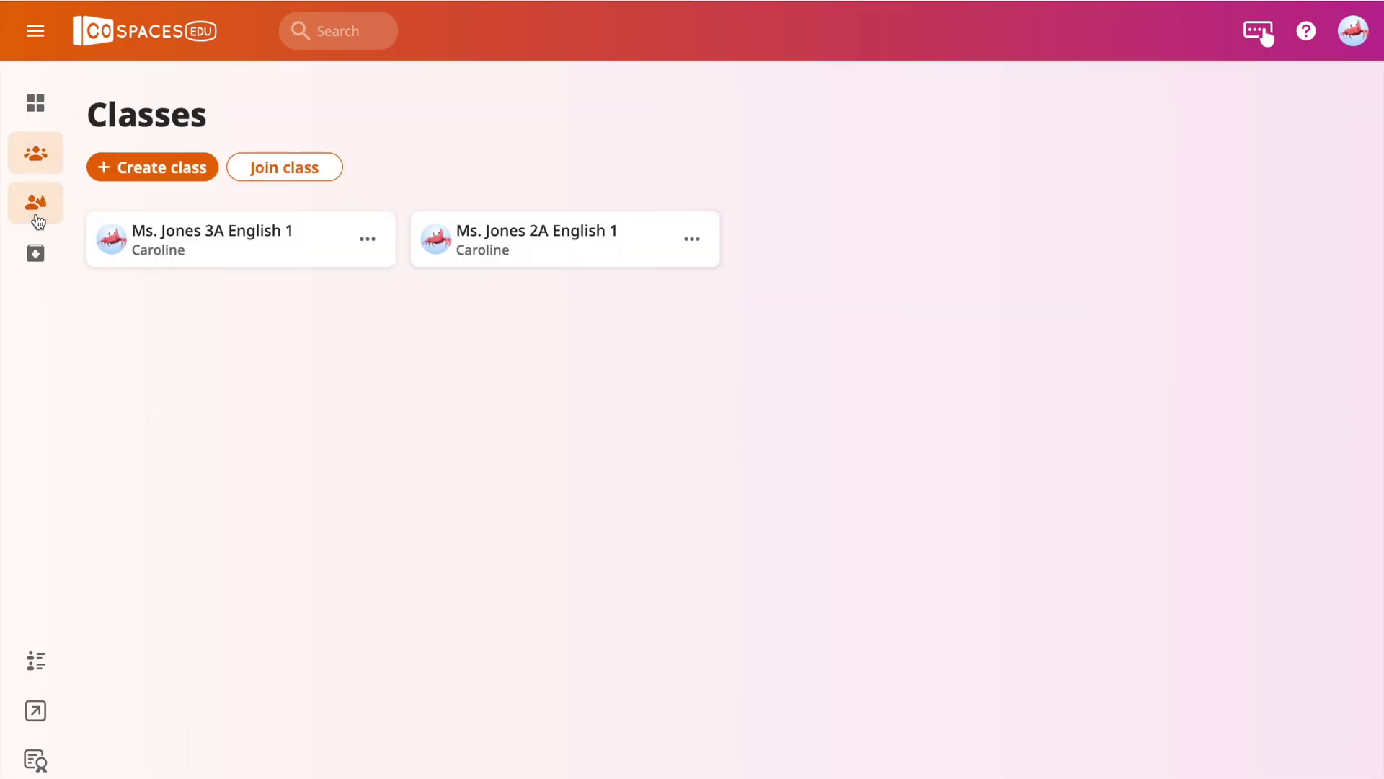
click(38, 219)
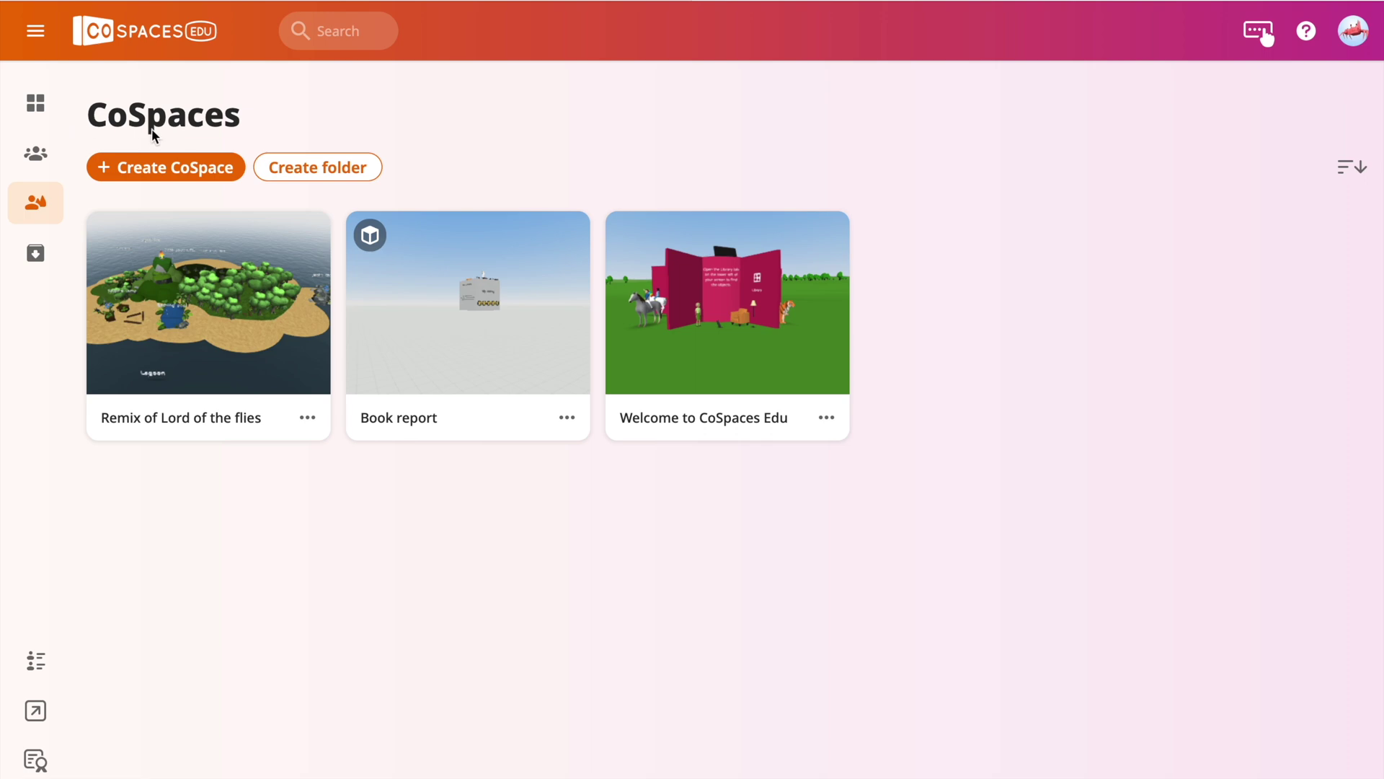
click(307, 419)
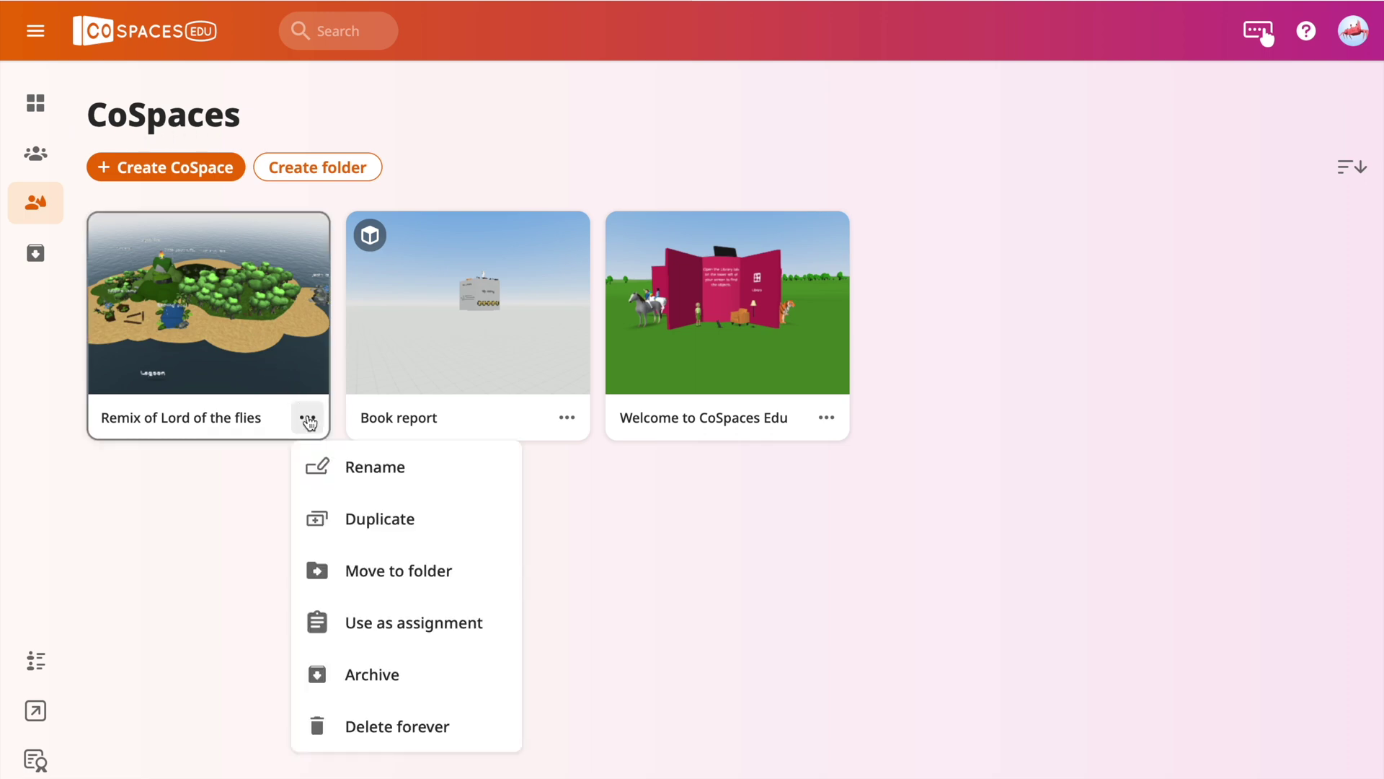
Assign the remix to individual students with templates allowed and instructions 'Explore the scene. Recreate another snapshot from Lord of the Flies.'.
click(352, 621)
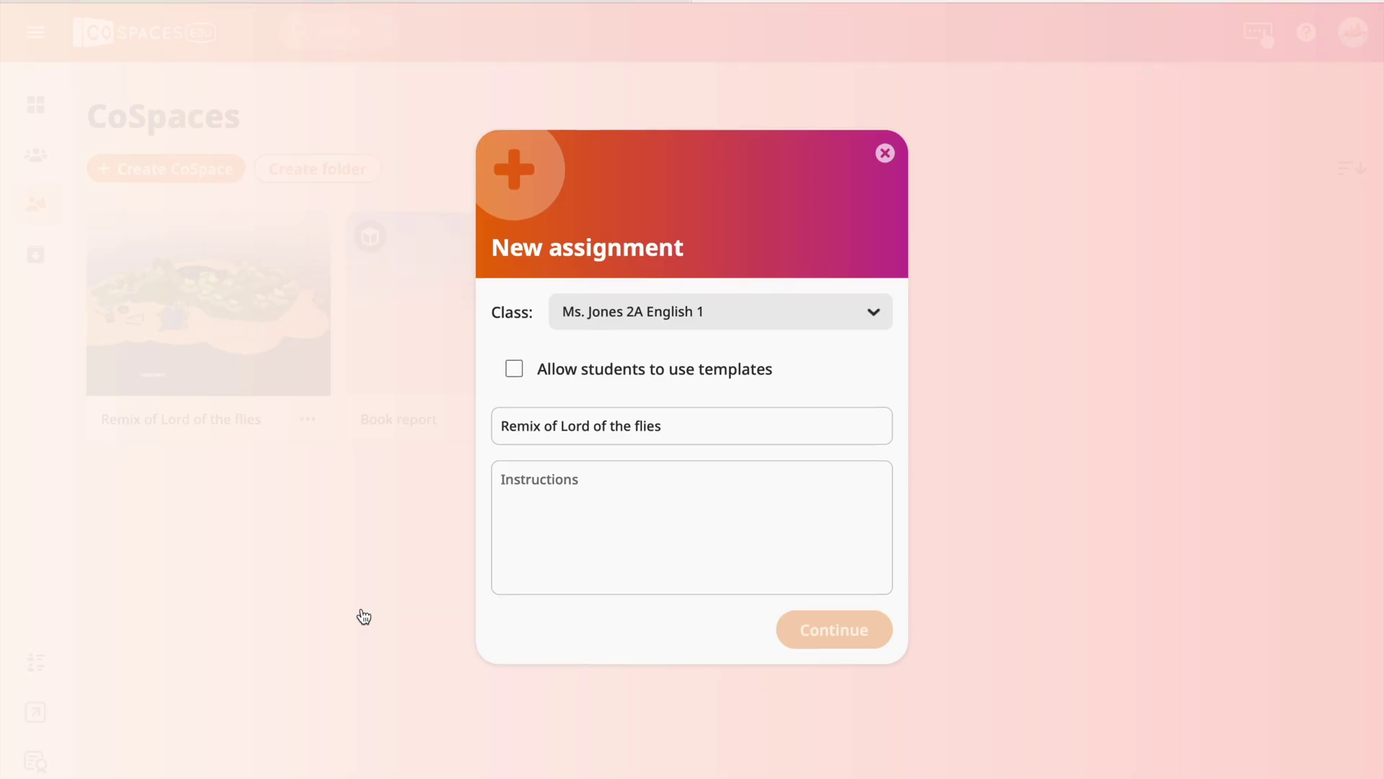
click(661, 528)
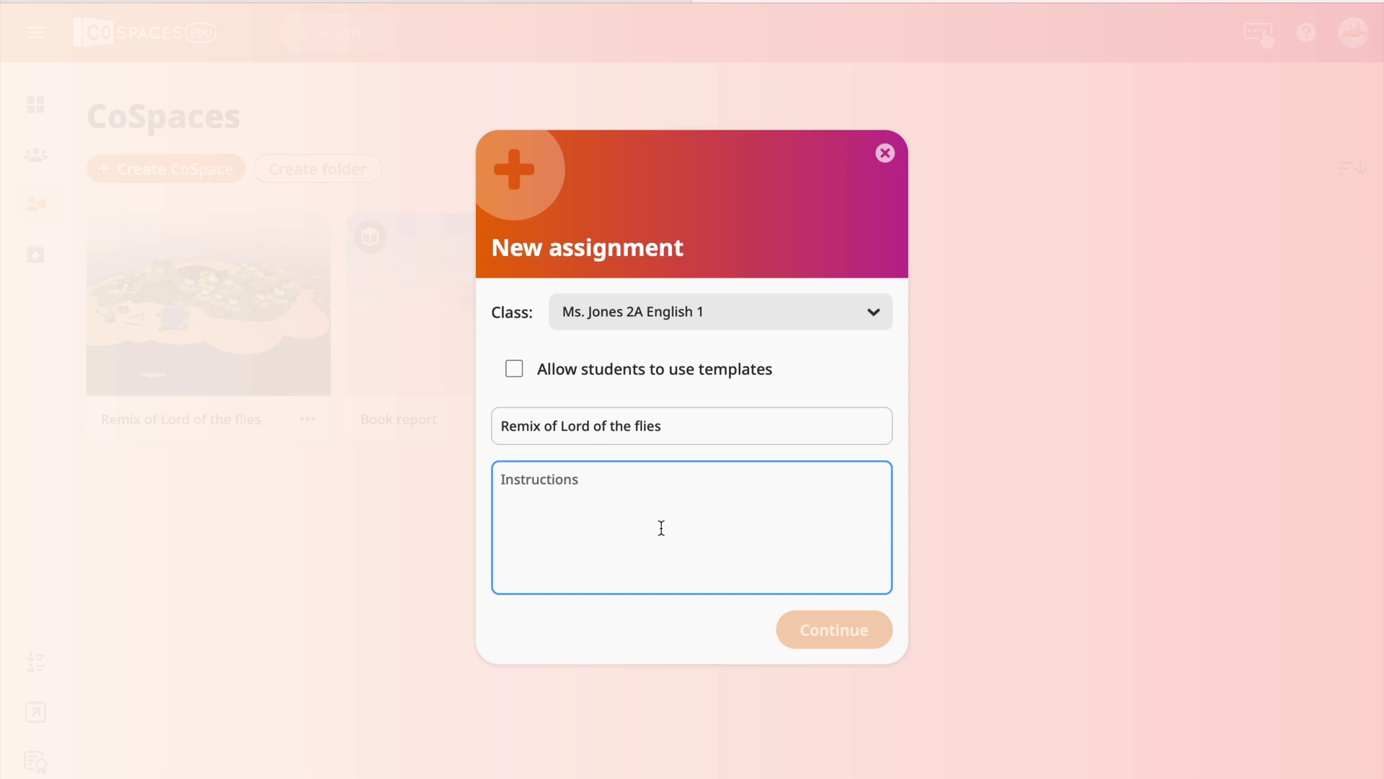
click(514, 370)
click(569, 487)
text(Explore the scene. Recreate )
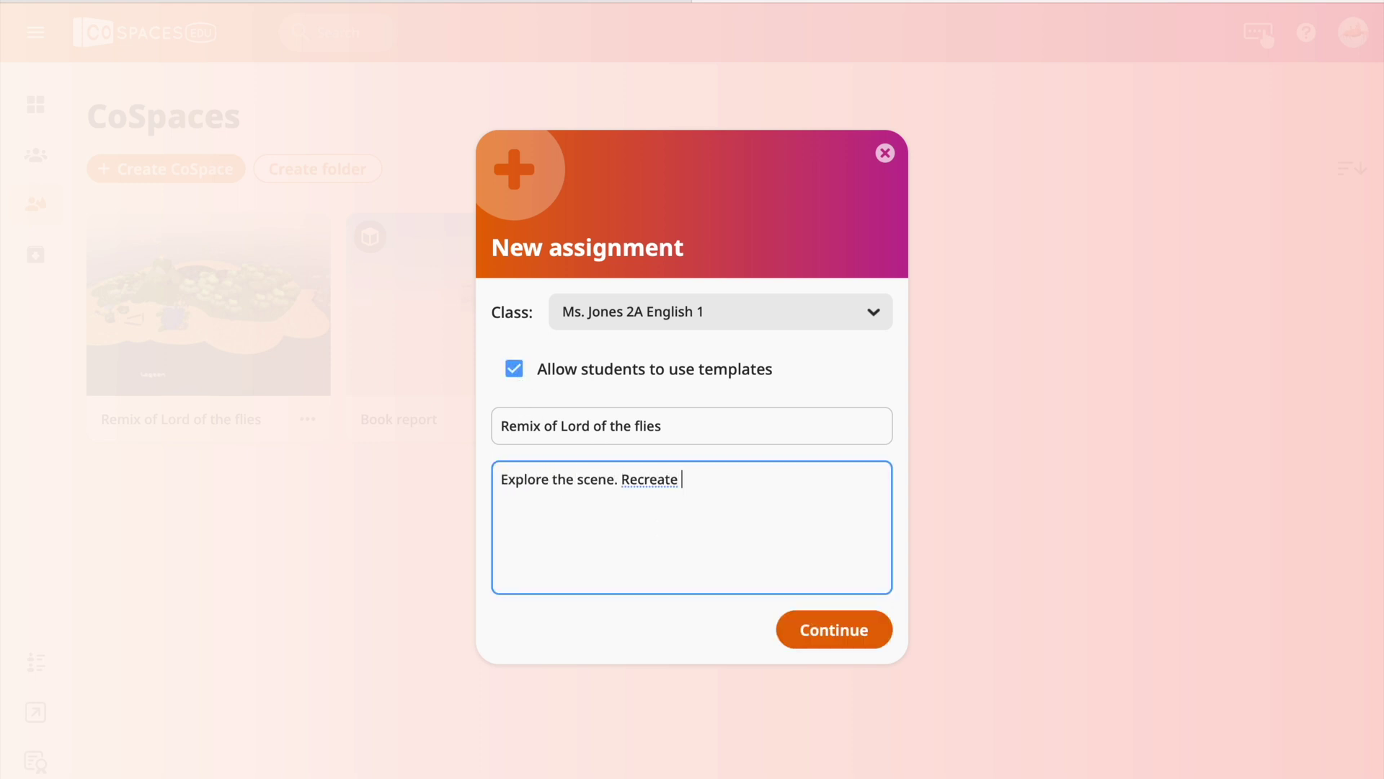
text(another snapshot from )
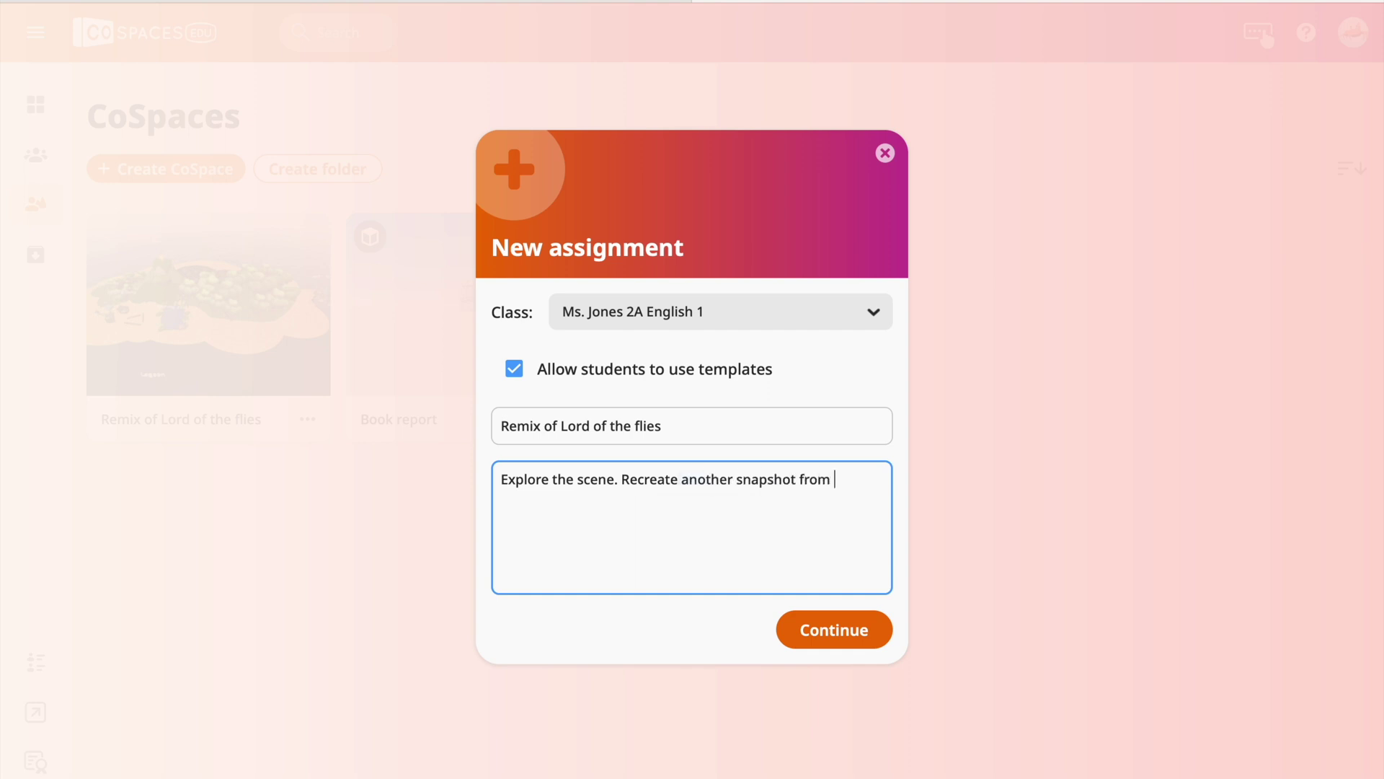
text(Lord OF)
key(BackSpace)
key(BackSpace)
text(of the Flies.)
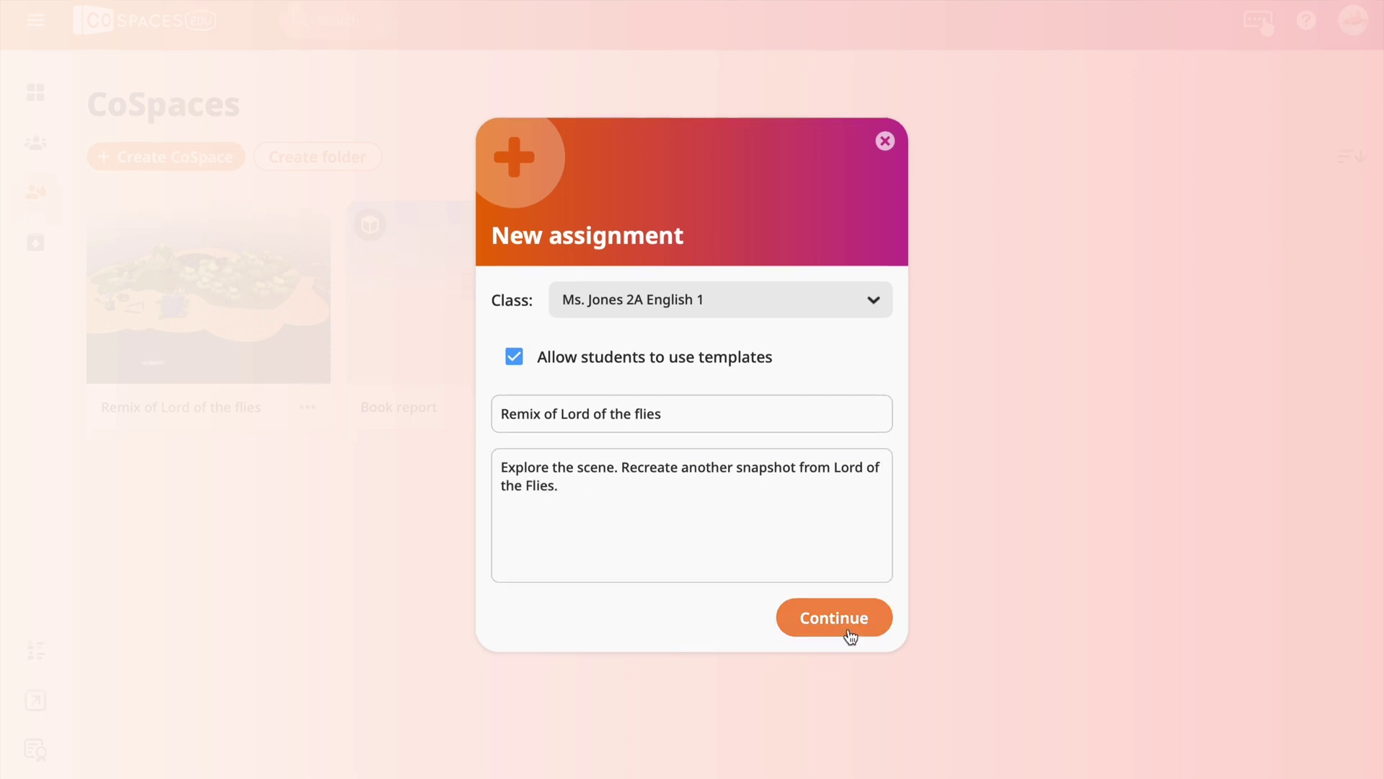
click(850, 633)
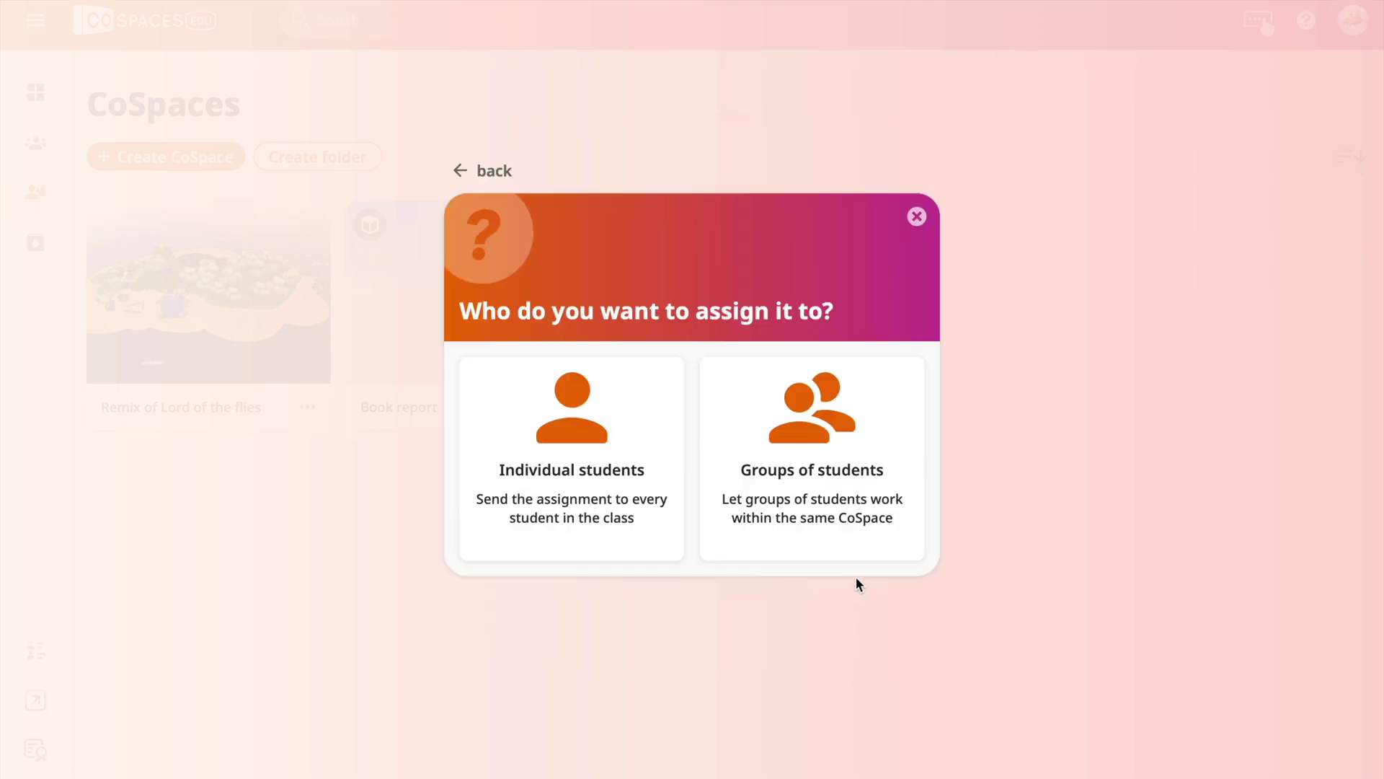
click(581, 476)
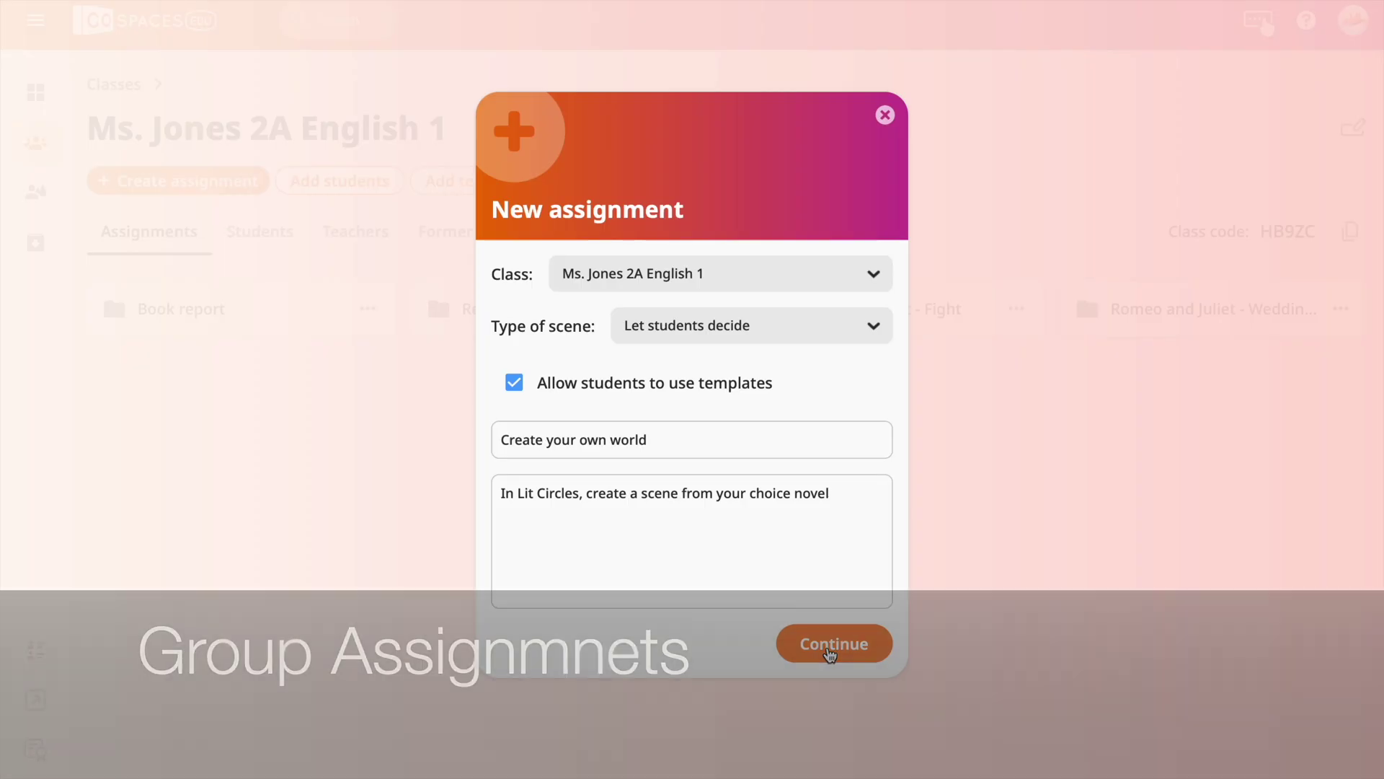
Put the student into Group 2, add Groups 3 and 4, and save the grouping.
click(831, 652)
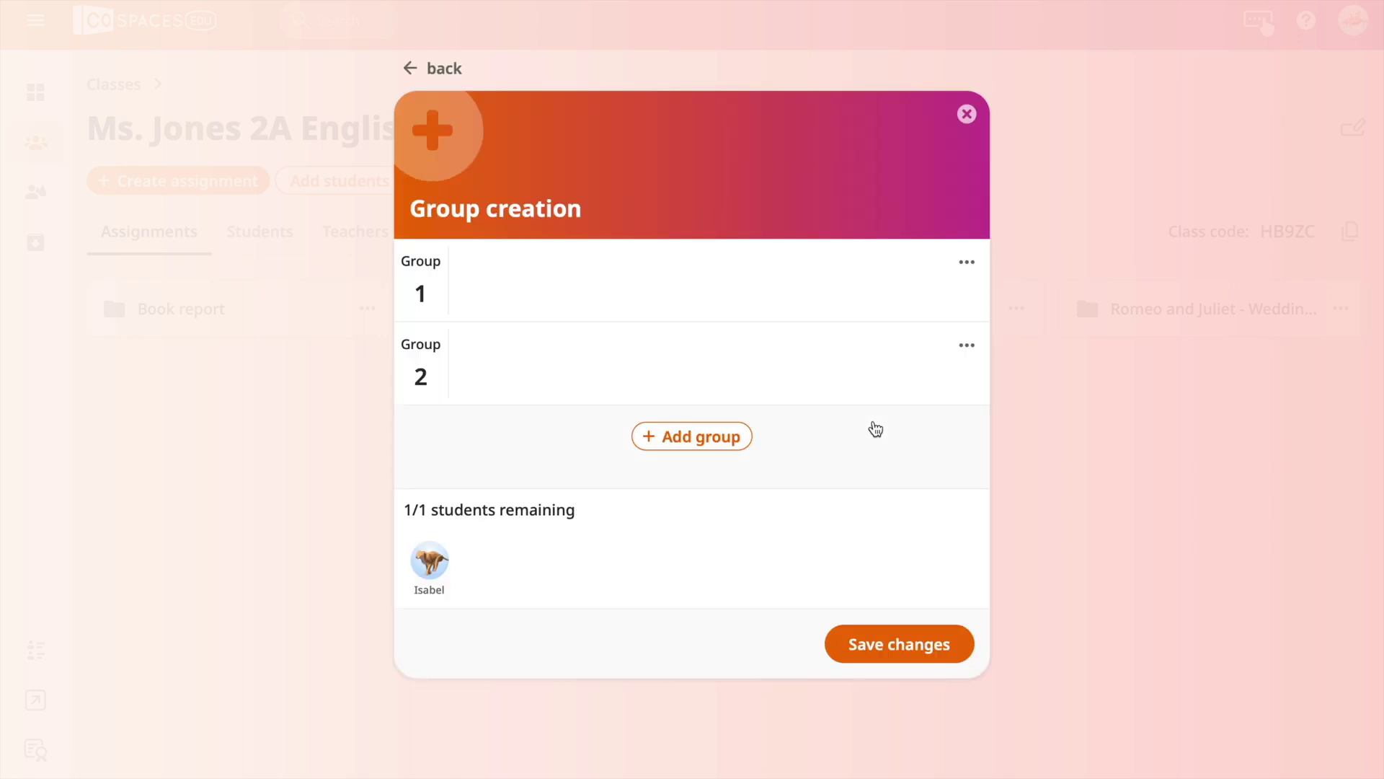
drag(423, 575, 479, 364)
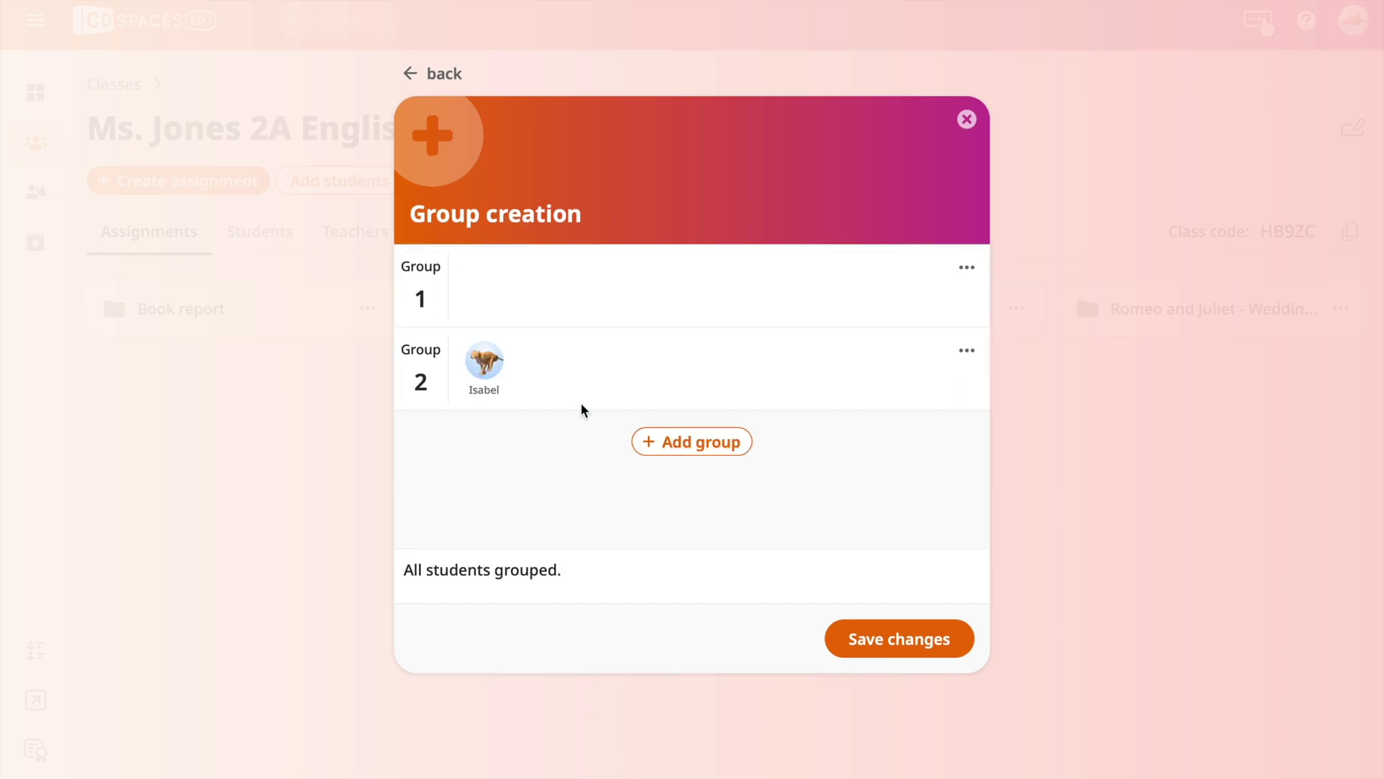
click(667, 445)
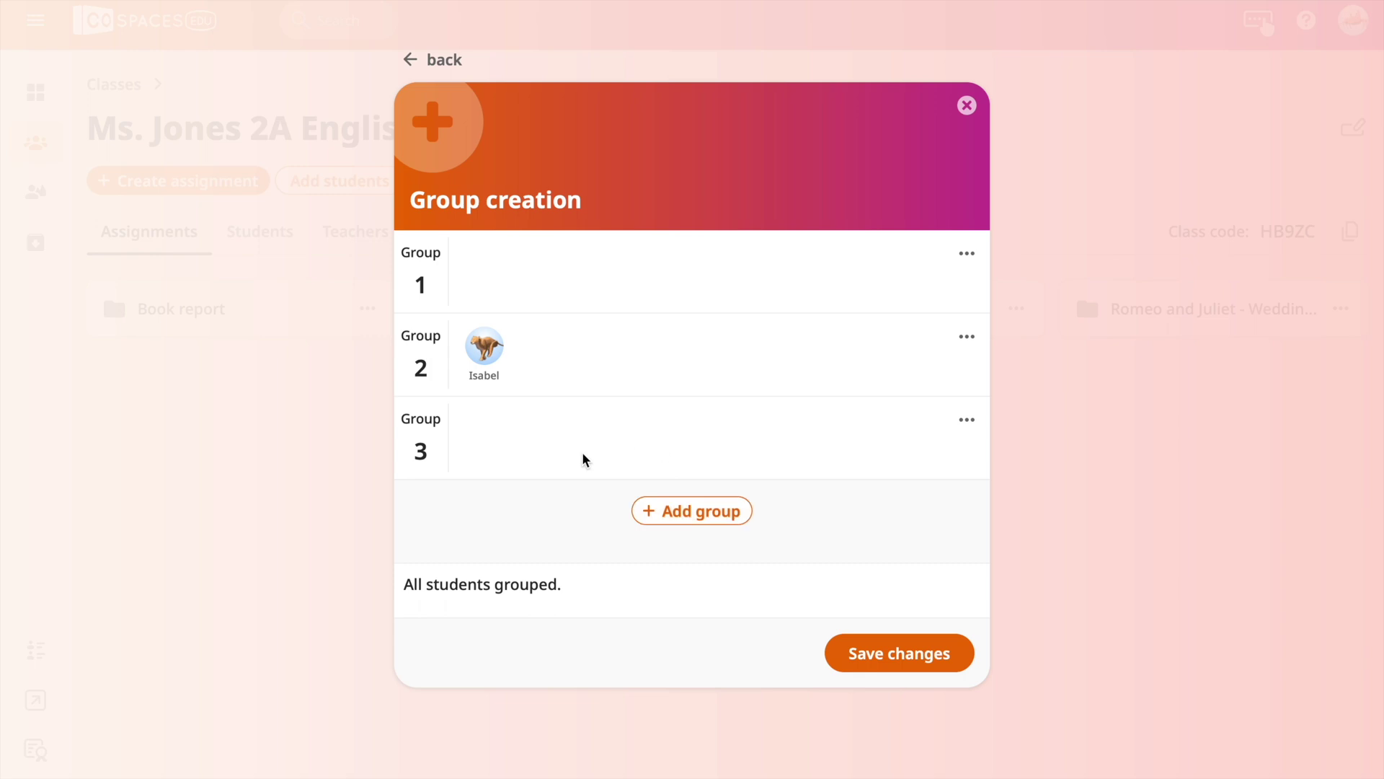
click(682, 510)
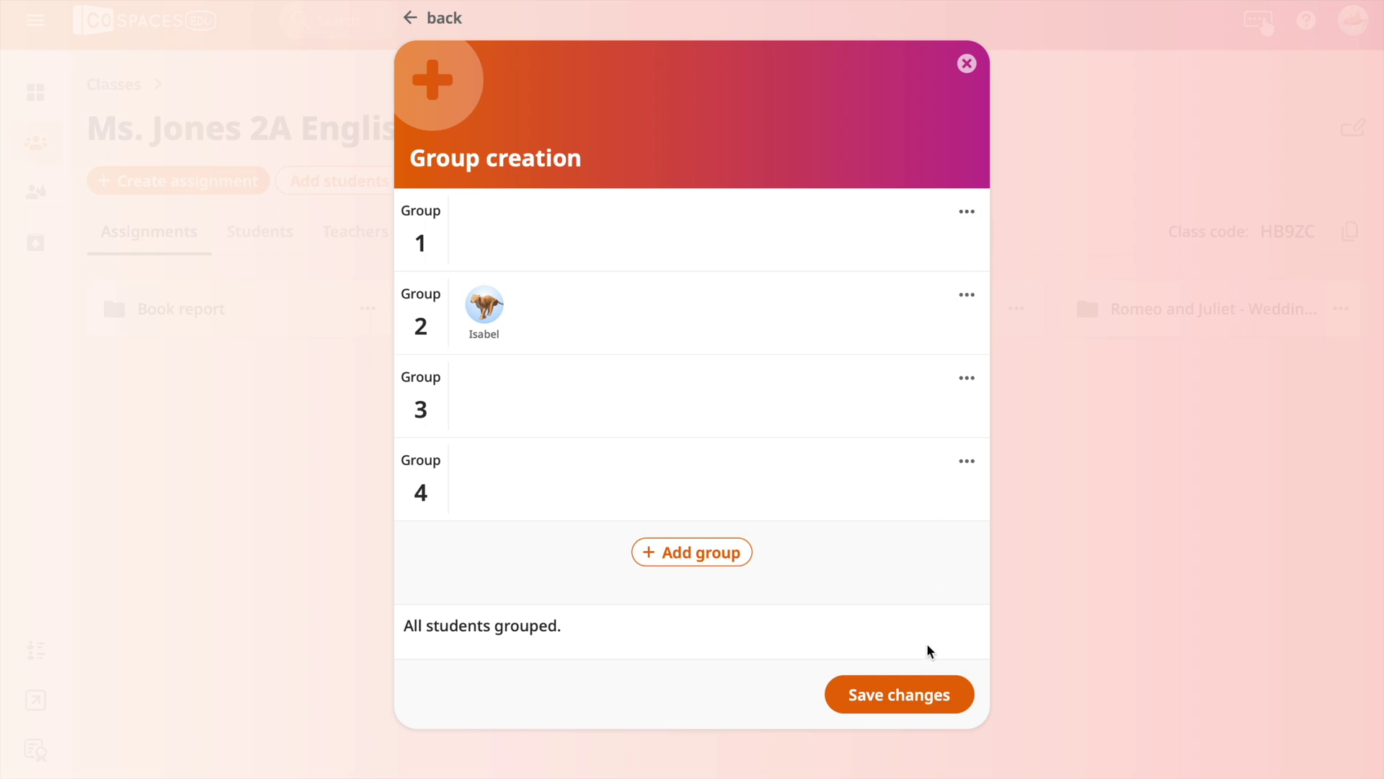
click(906, 694)
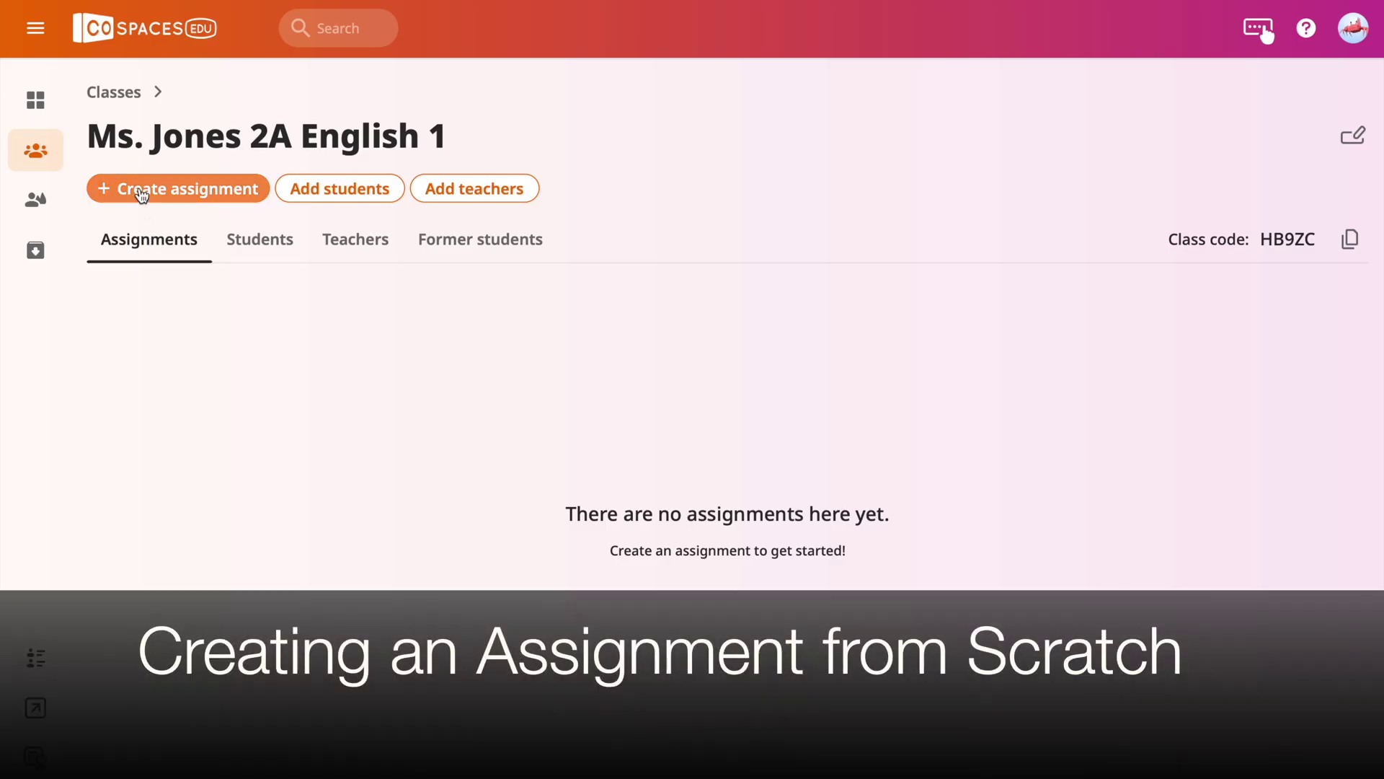
Start a new 3D environment assignment with student templates allowed.
click(142, 190)
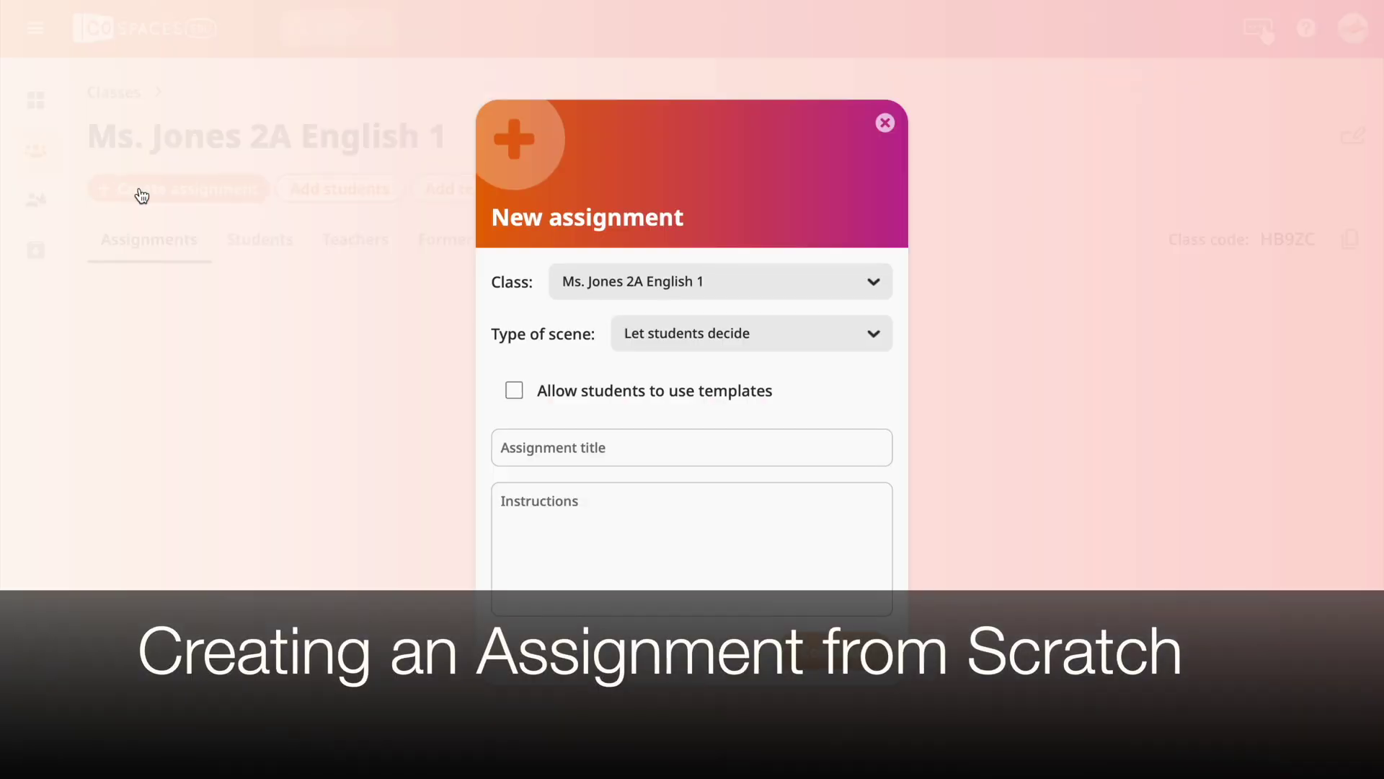
click(770, 332)
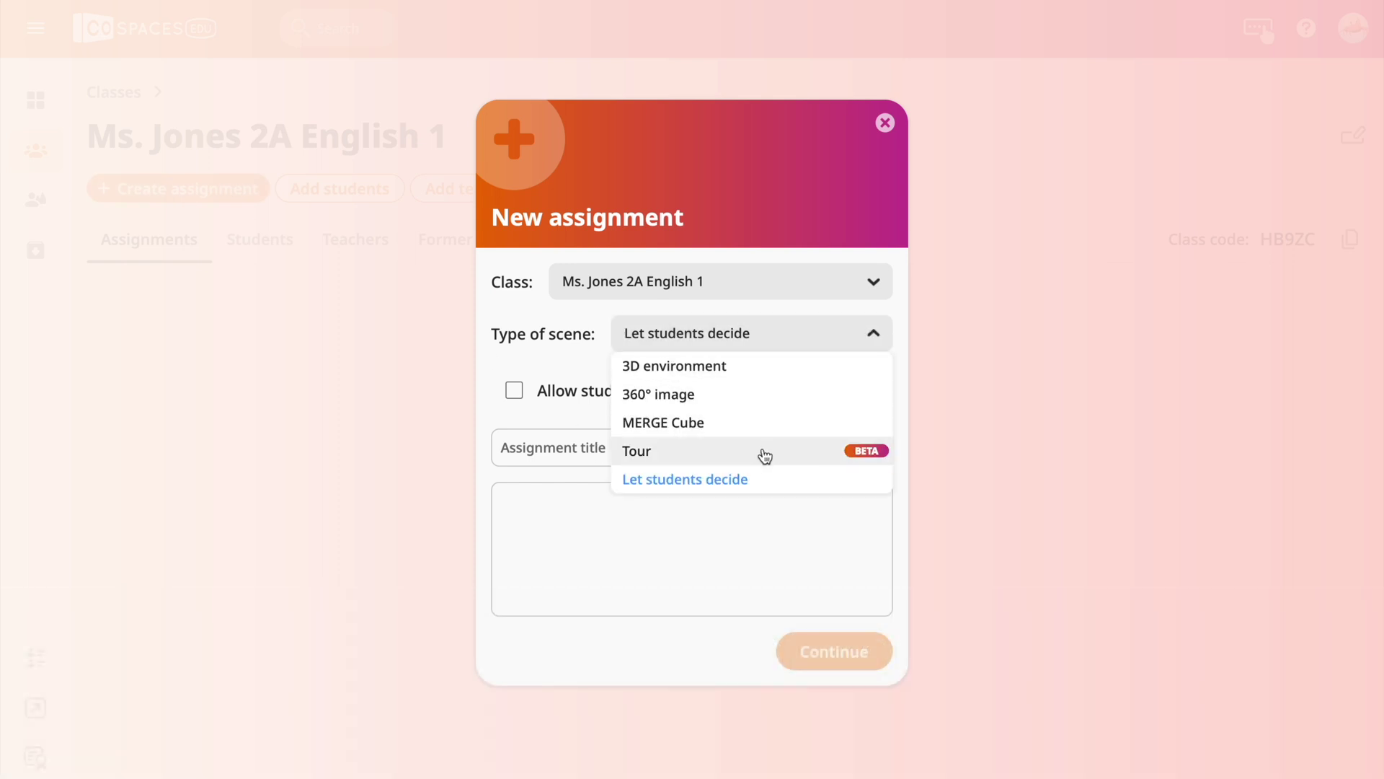
click(745, 369)
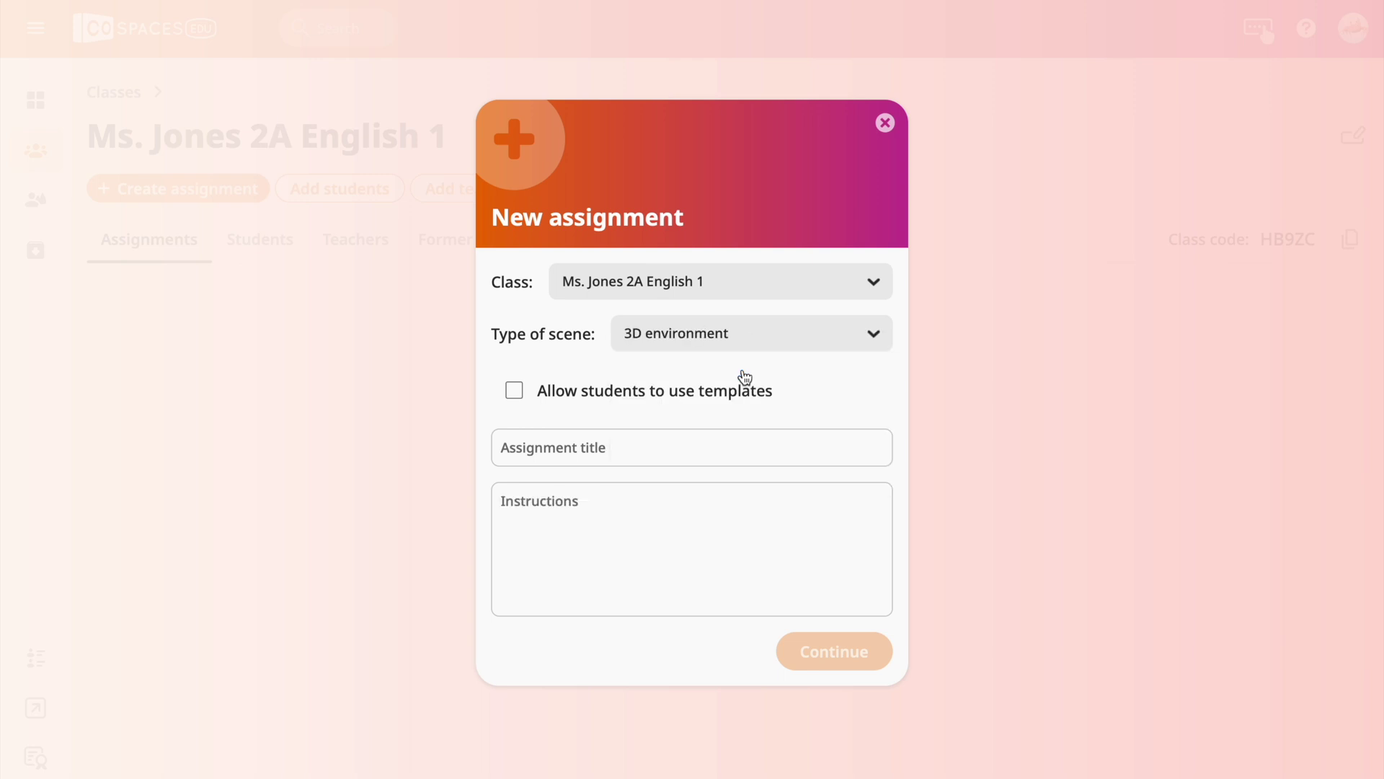
click(614, 399)
Title it 'Romeo and Juliet' with instructions to explain the scene and characters' feelings, and continue.
click(600, 452)
text(Romeo and Juliet)
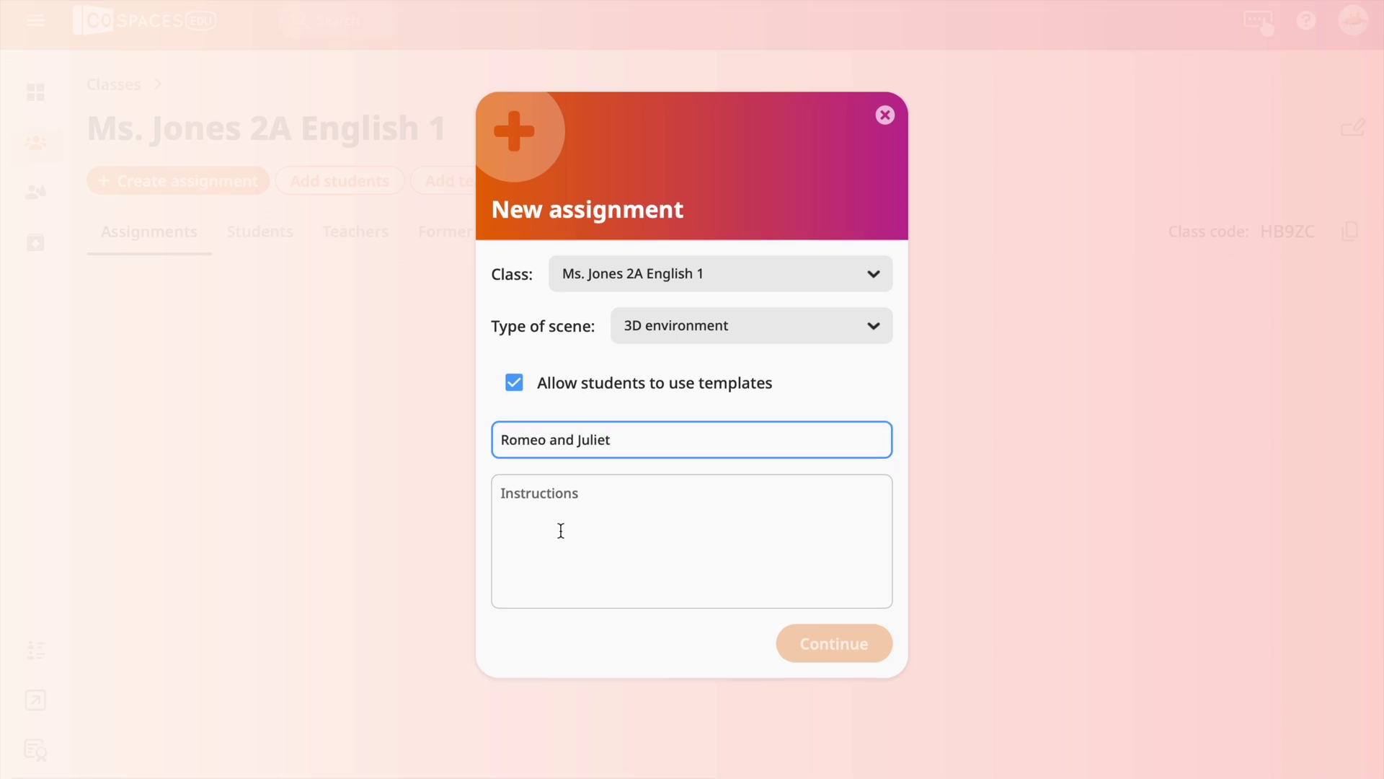
click(559, 536)
text(Explain what is happening in this scene)
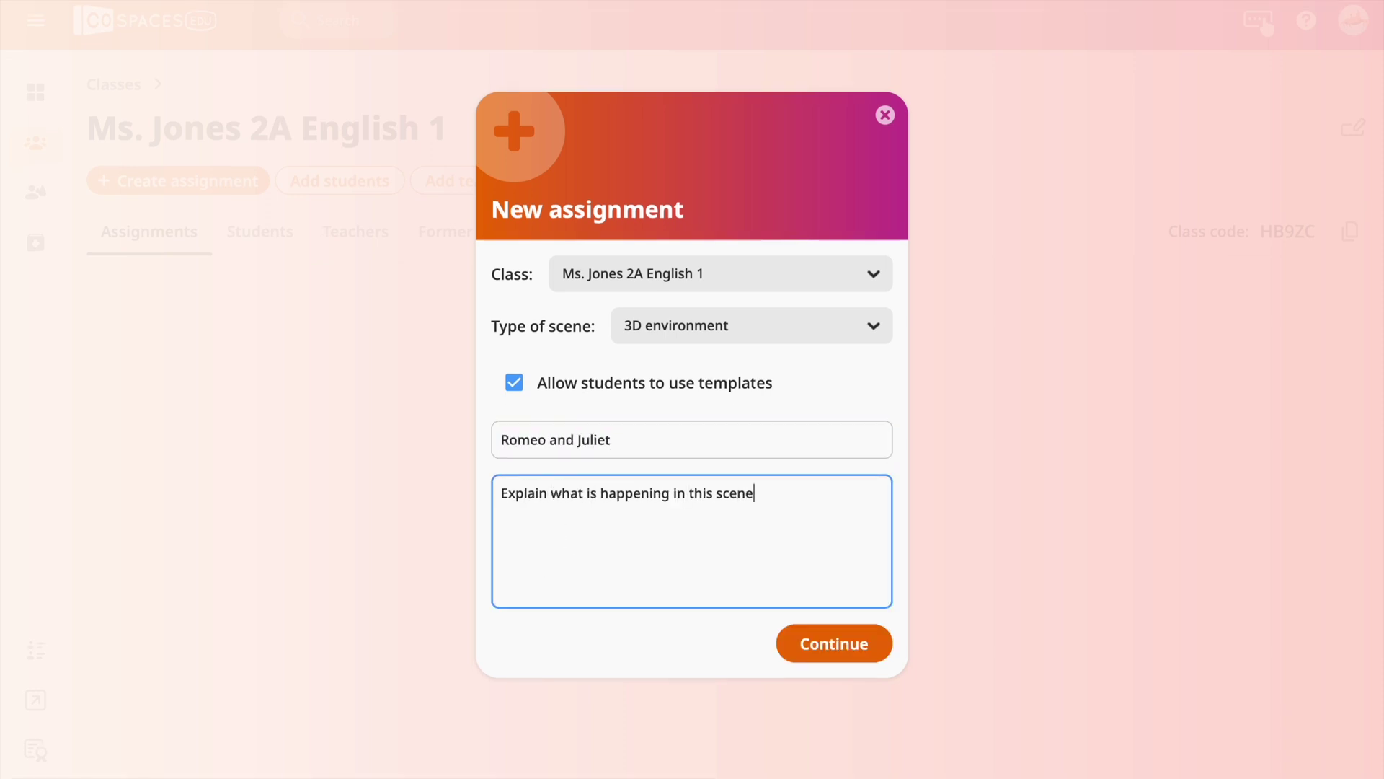
text(. Liik)
key(BackSpace)
key(BackSpace)
key(BackSpace)
text(ook at the characters and dei)
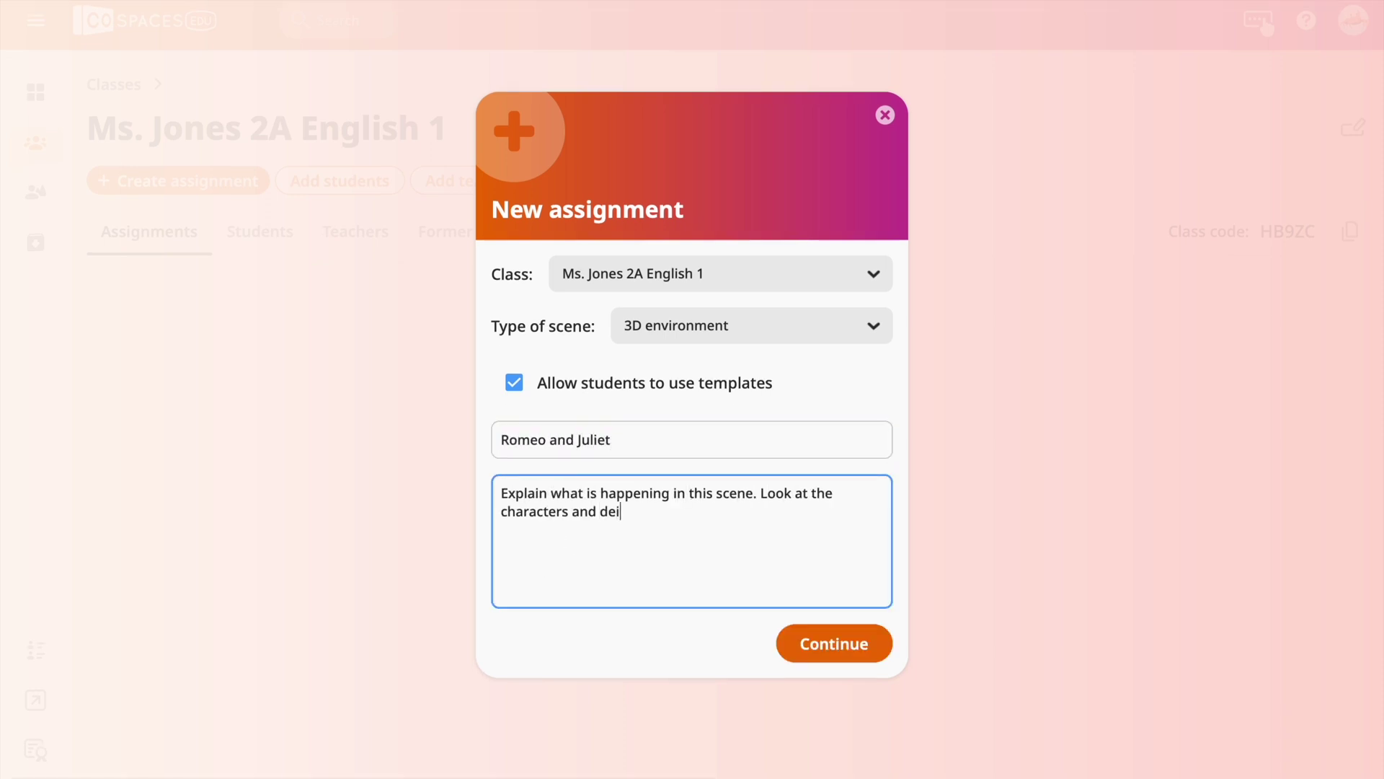
key(BackSpace)
text(cide why they be feeling or a)
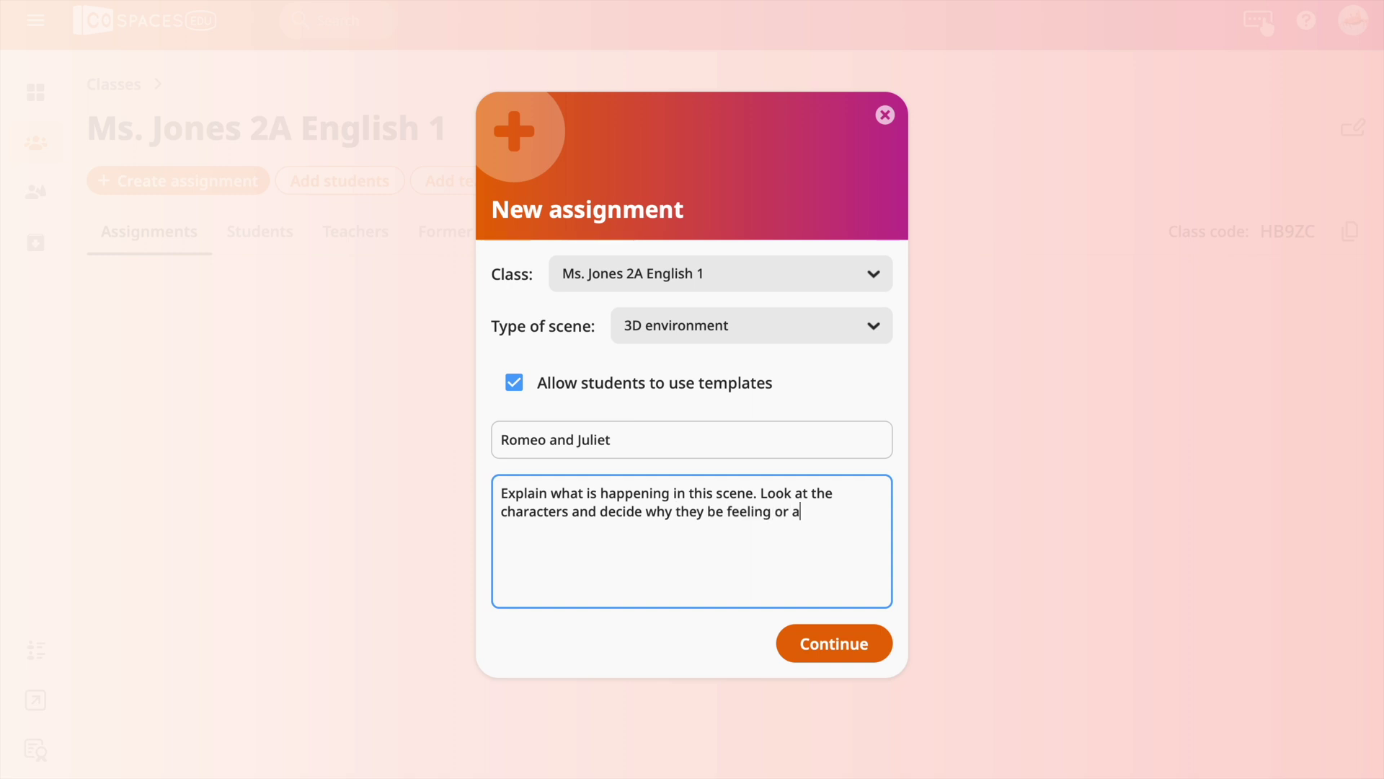
text(cting in the way that is depicted in this scene.)
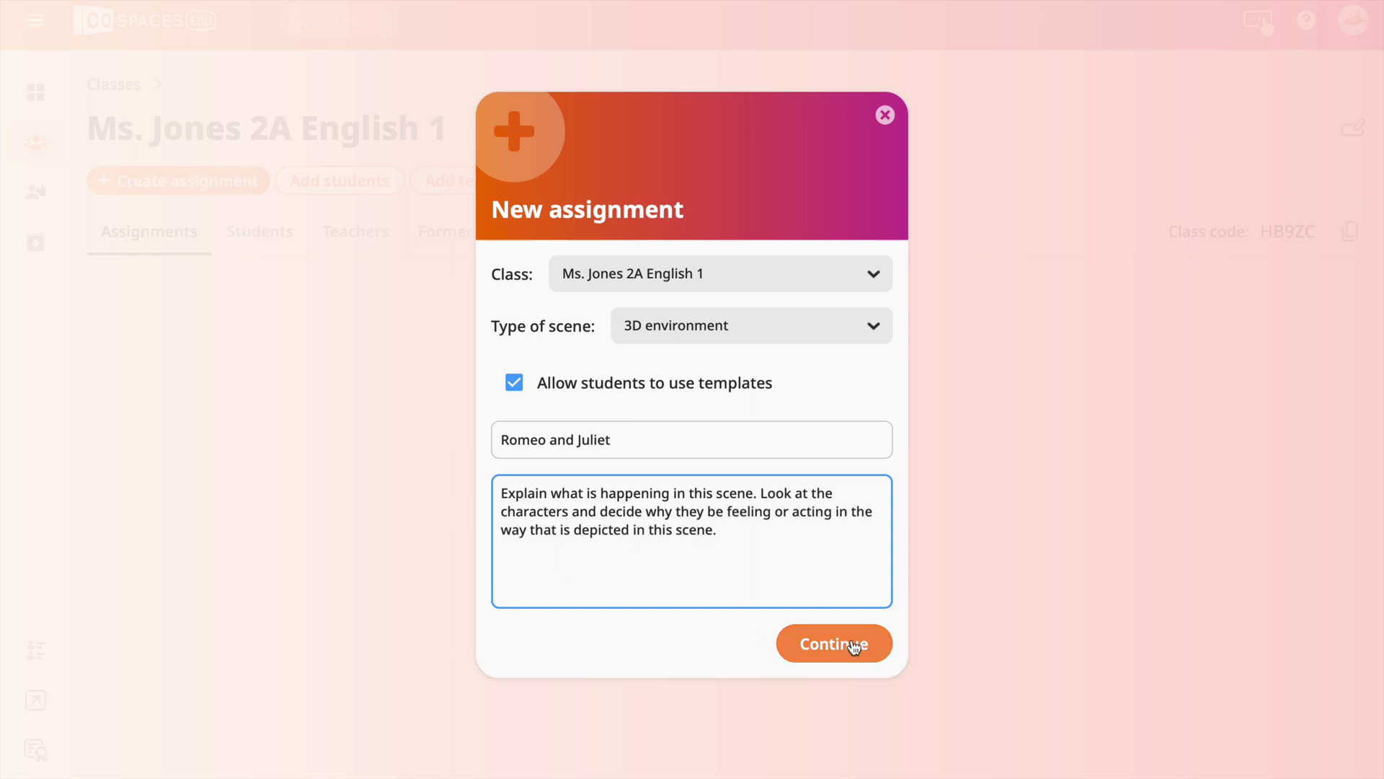
click(851, 647)
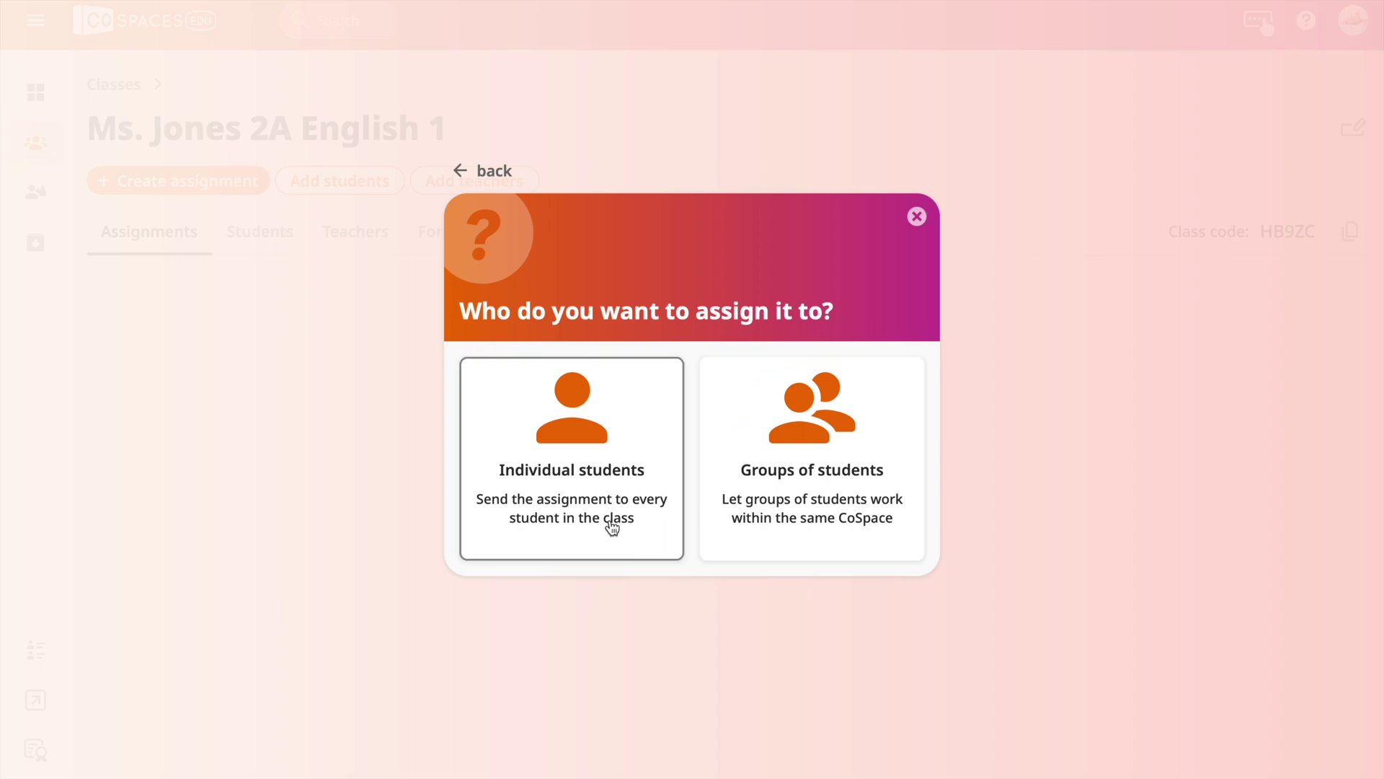
click(609, 482)
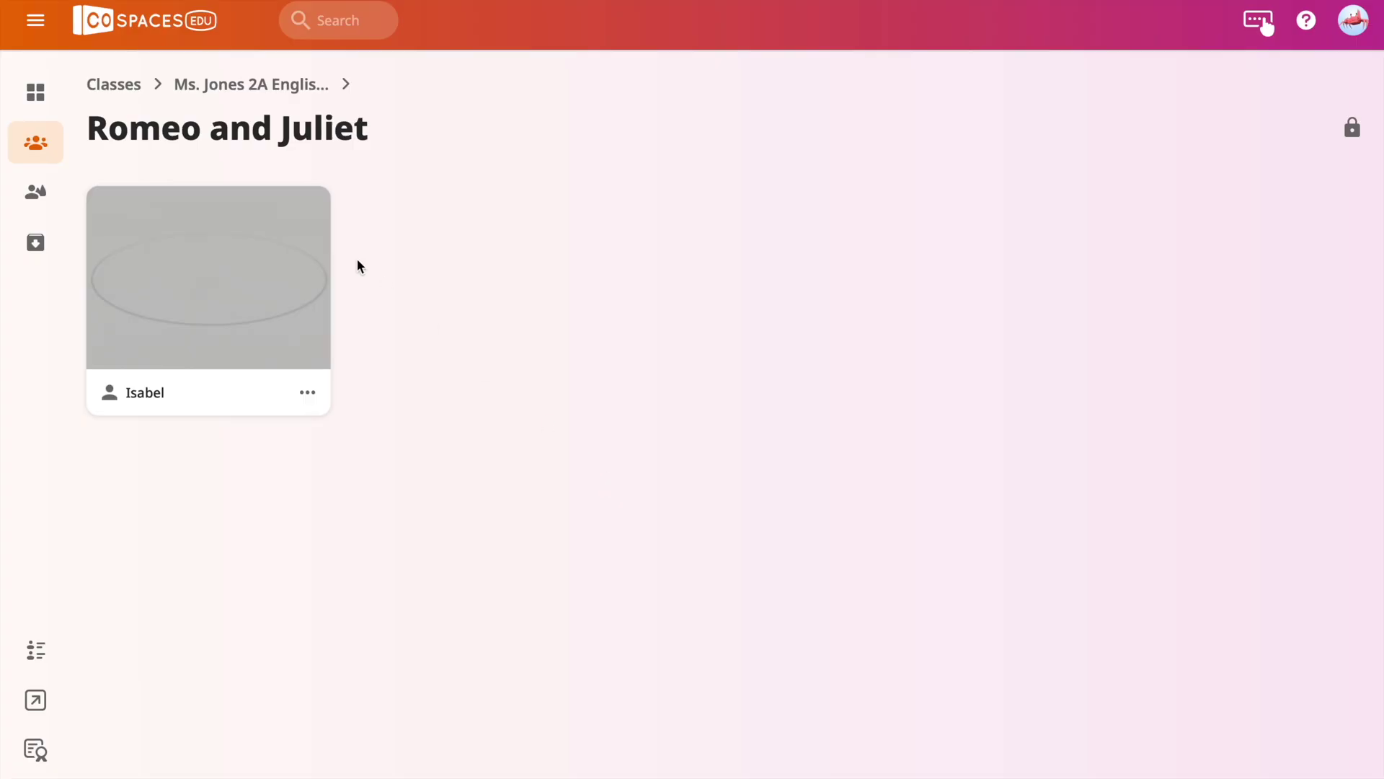
Open the student's Romeo and Juliet copy and start it from the Empty scene template.
click(172, 303)
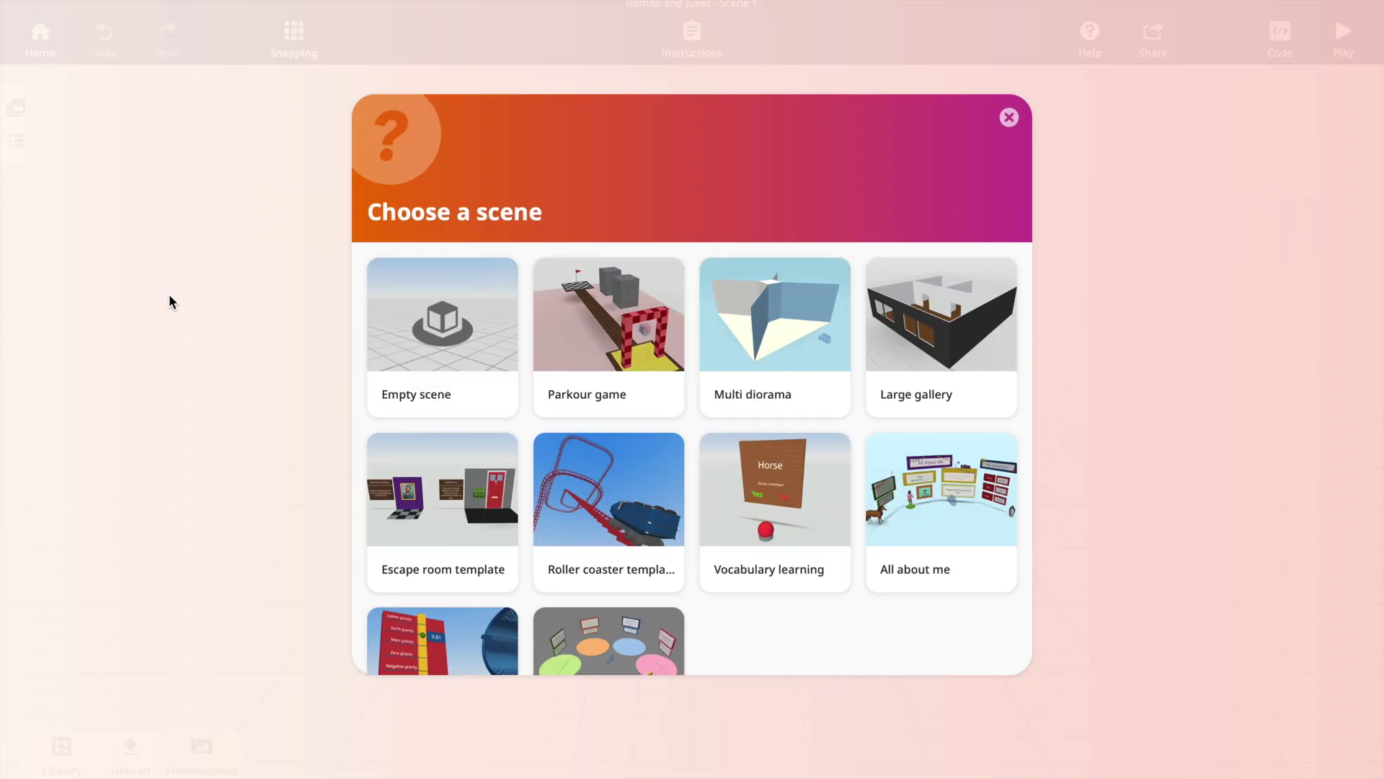
scroll(582, 300, down, 2)
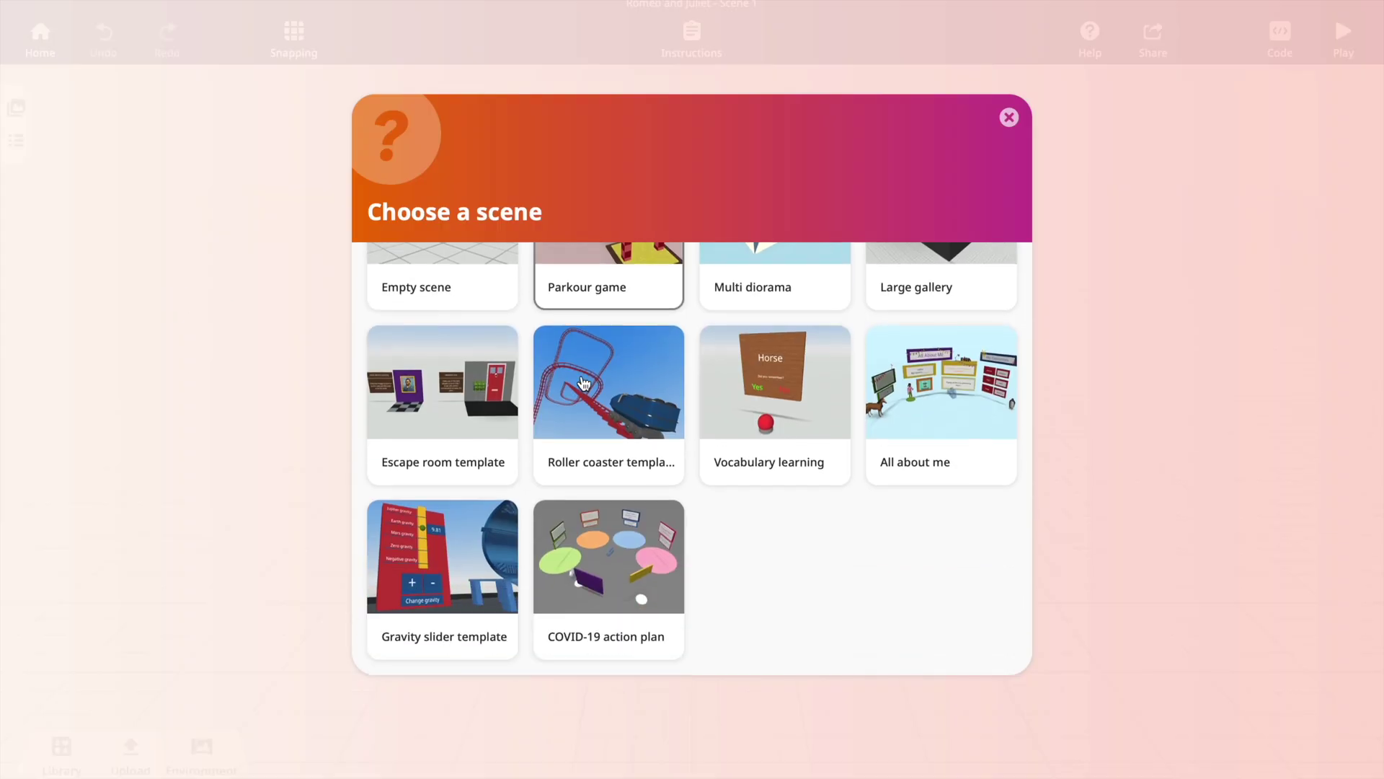
scroll(581, 383, up, 2)
click(460, 343)
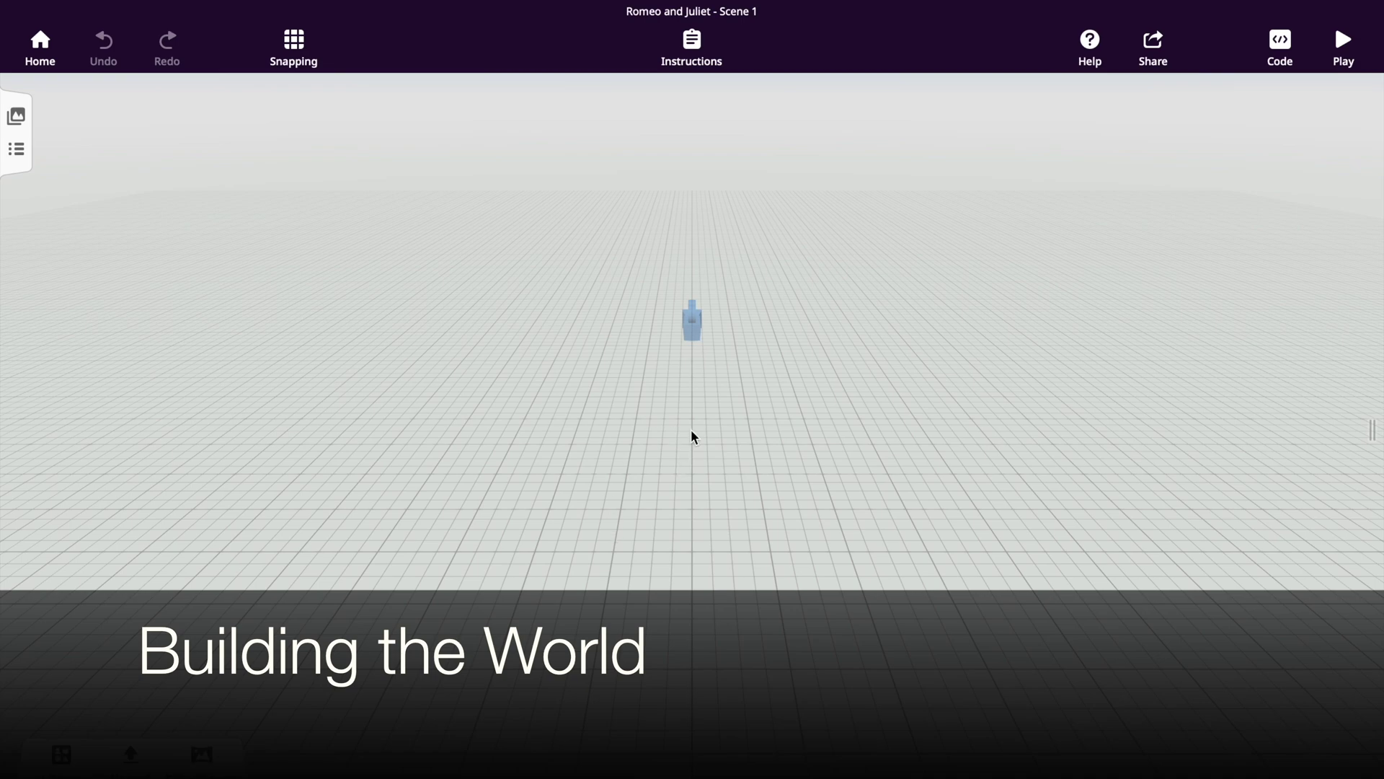
Zoom in on the blue camera figure, delete it, and show the Environment settings.
drag(692, 435, 694, 336)
scroll(677, 422, up, 5)
scroll(678, 422, up, 2)
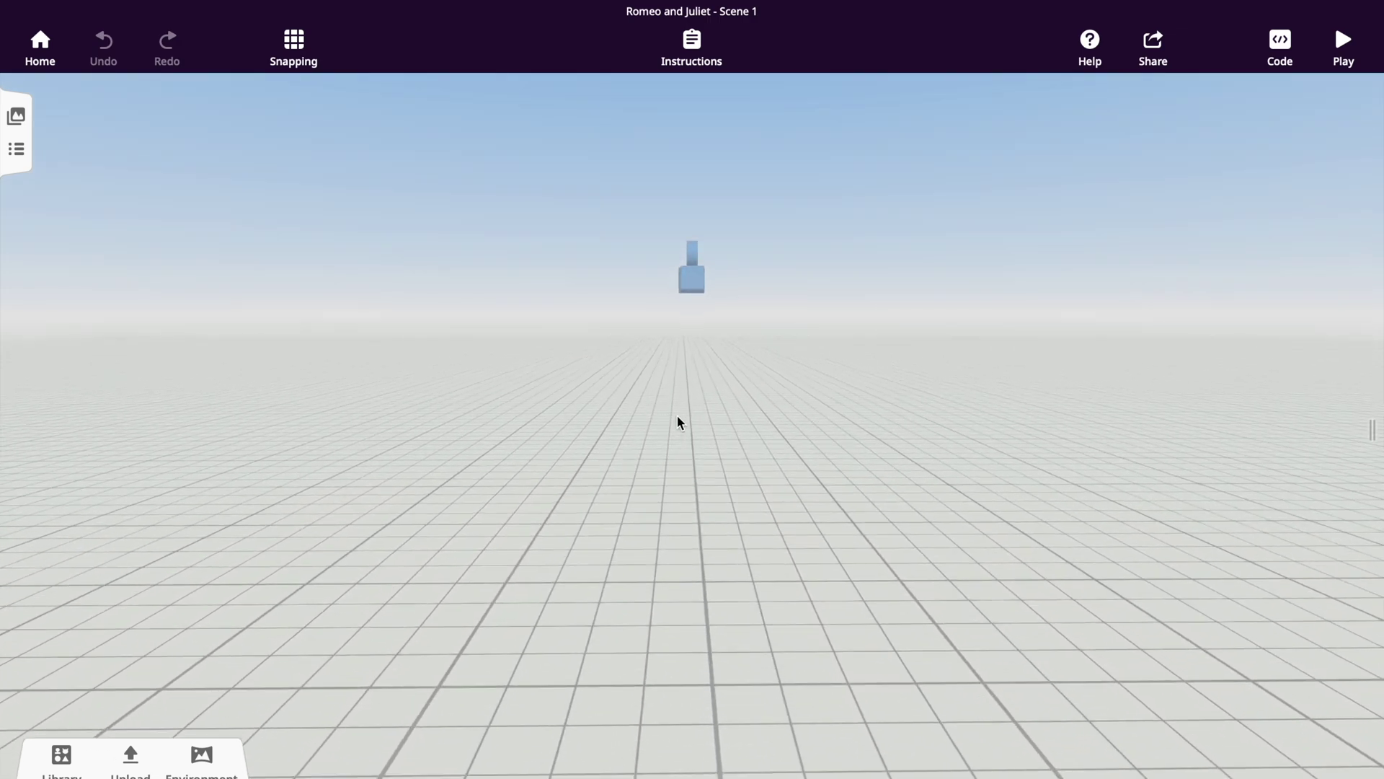
click(697, 279)
drag(696, 279, 704, 281)
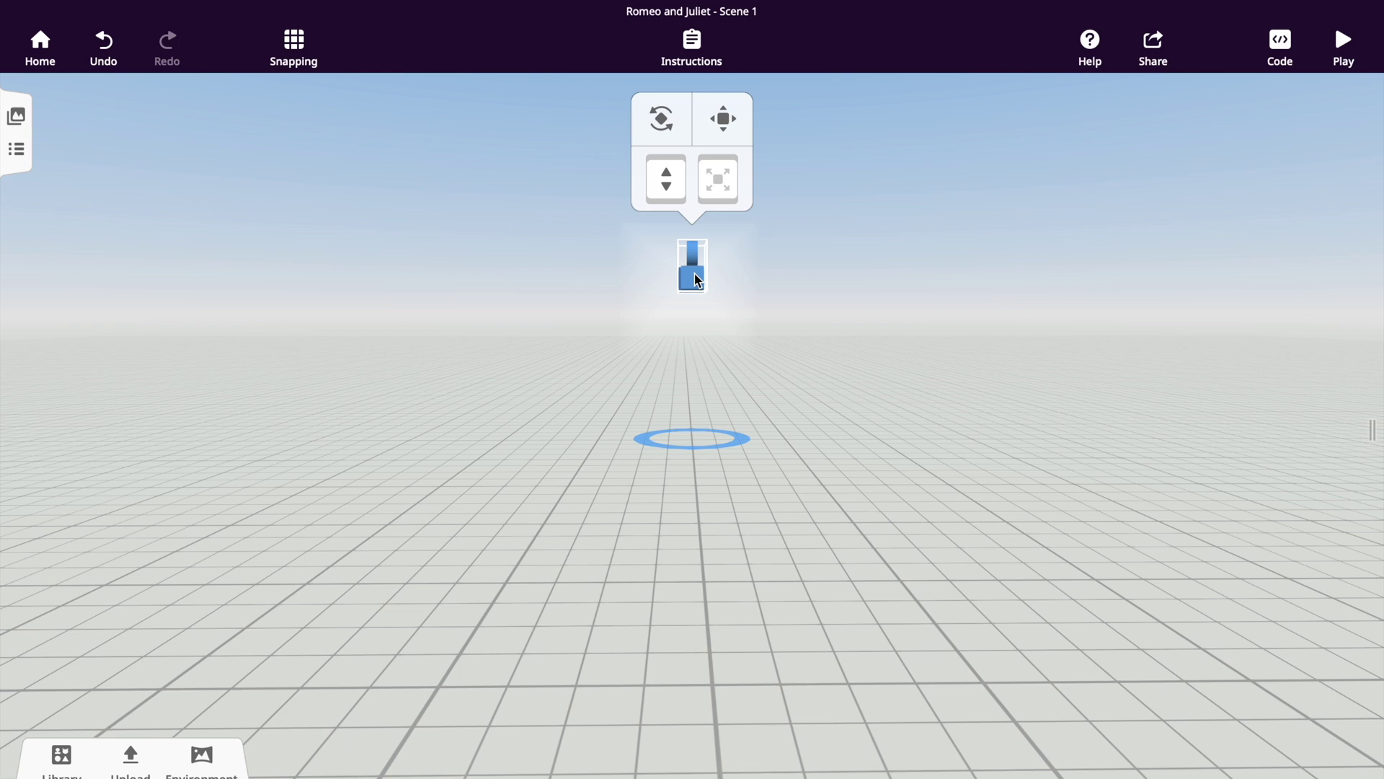
right_click(697, 280)
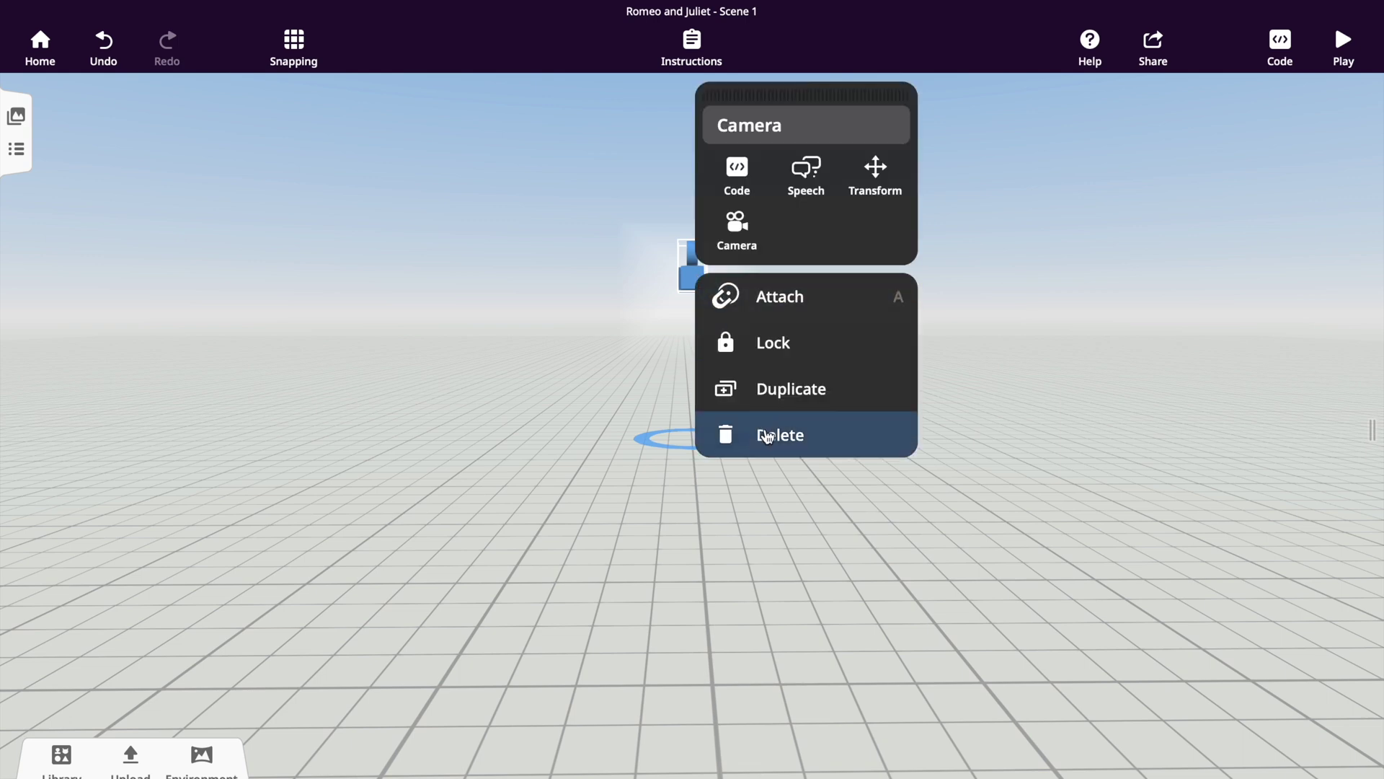
click(766, 436)
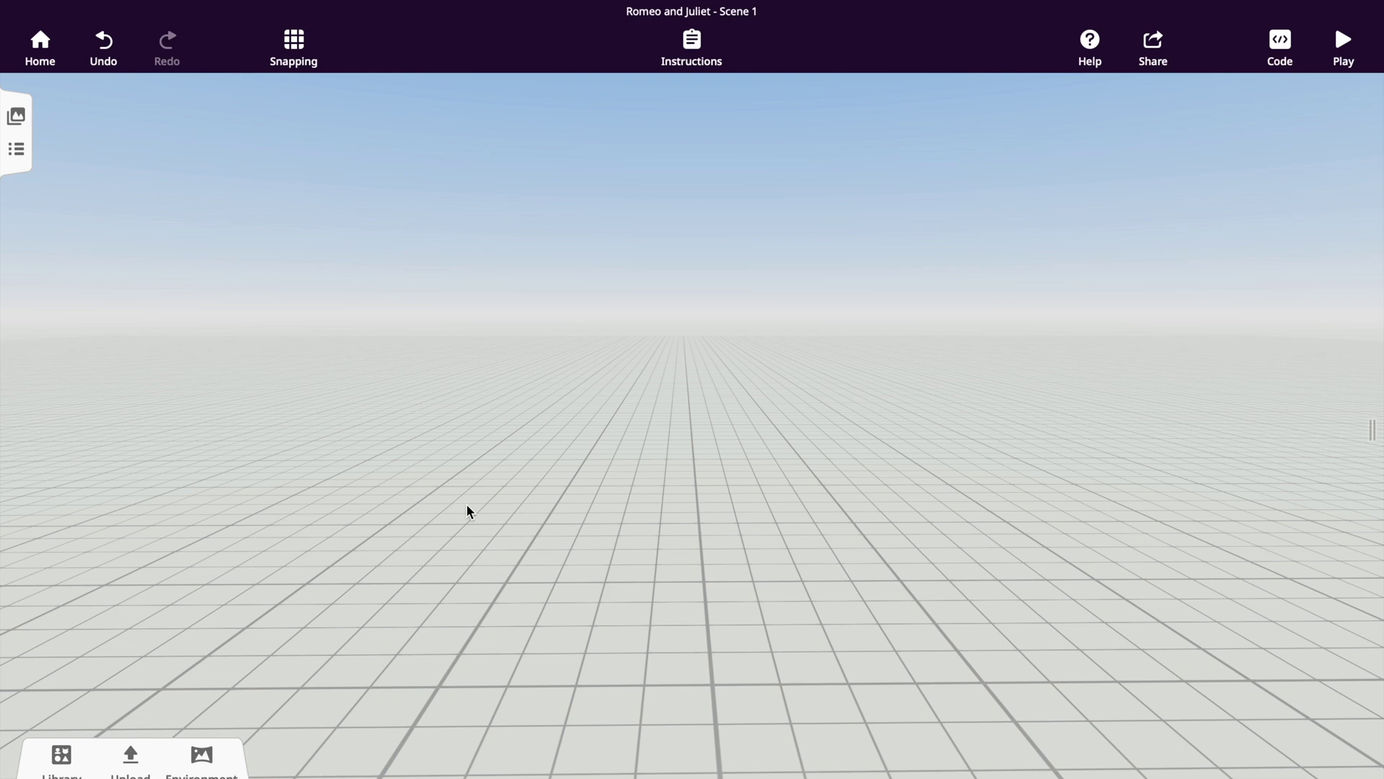
click(209, 761)
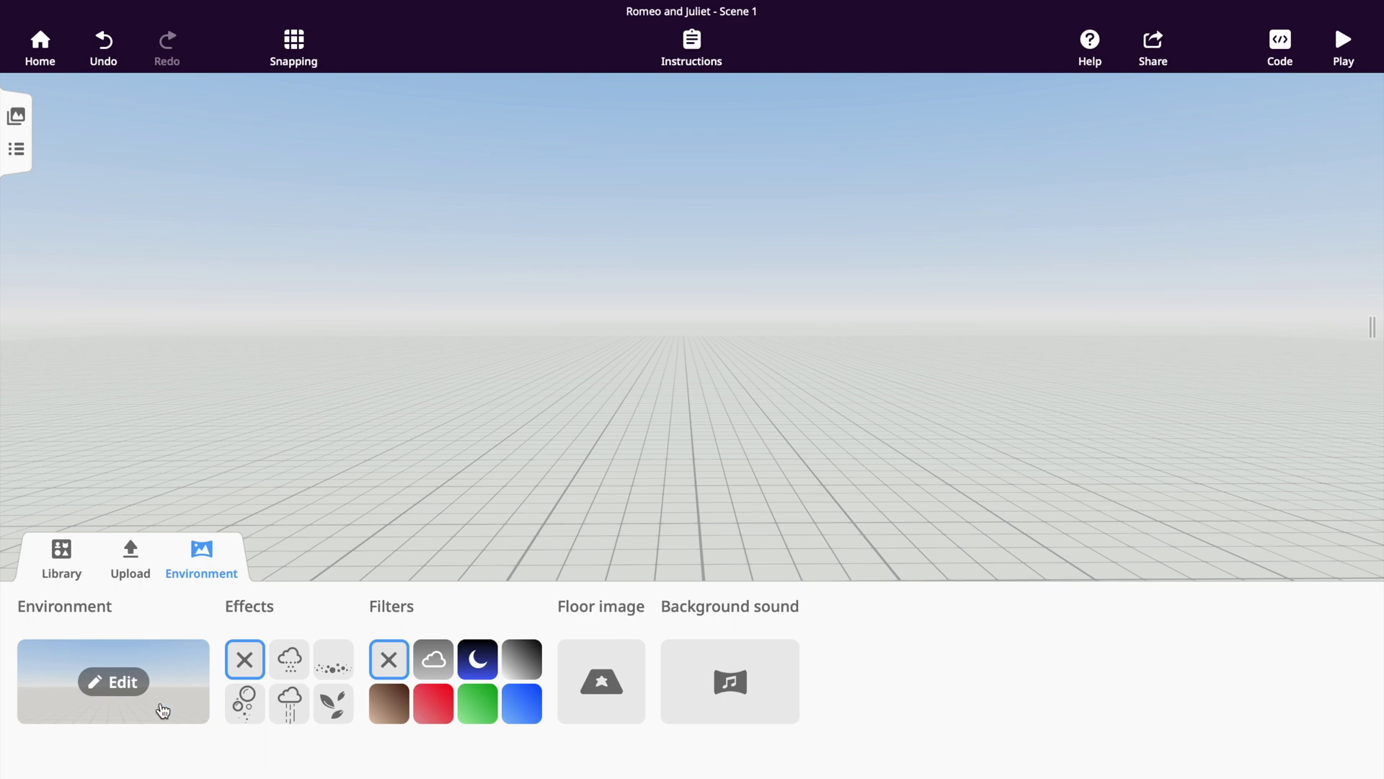
Try the green field and city environments, then return to the plain grid.
click(161, 711)
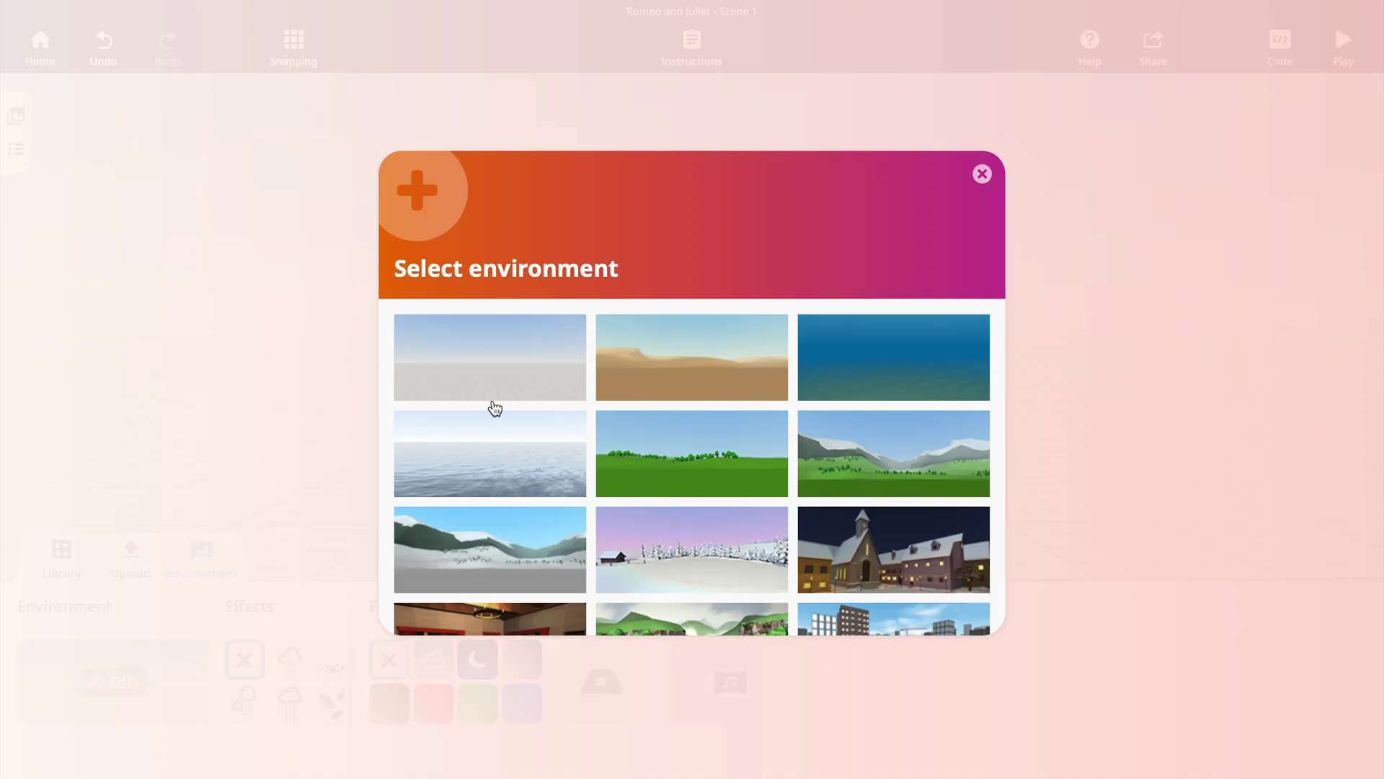
scroll(624, 380, down, 2)
scroll(624, 380, up, 1)
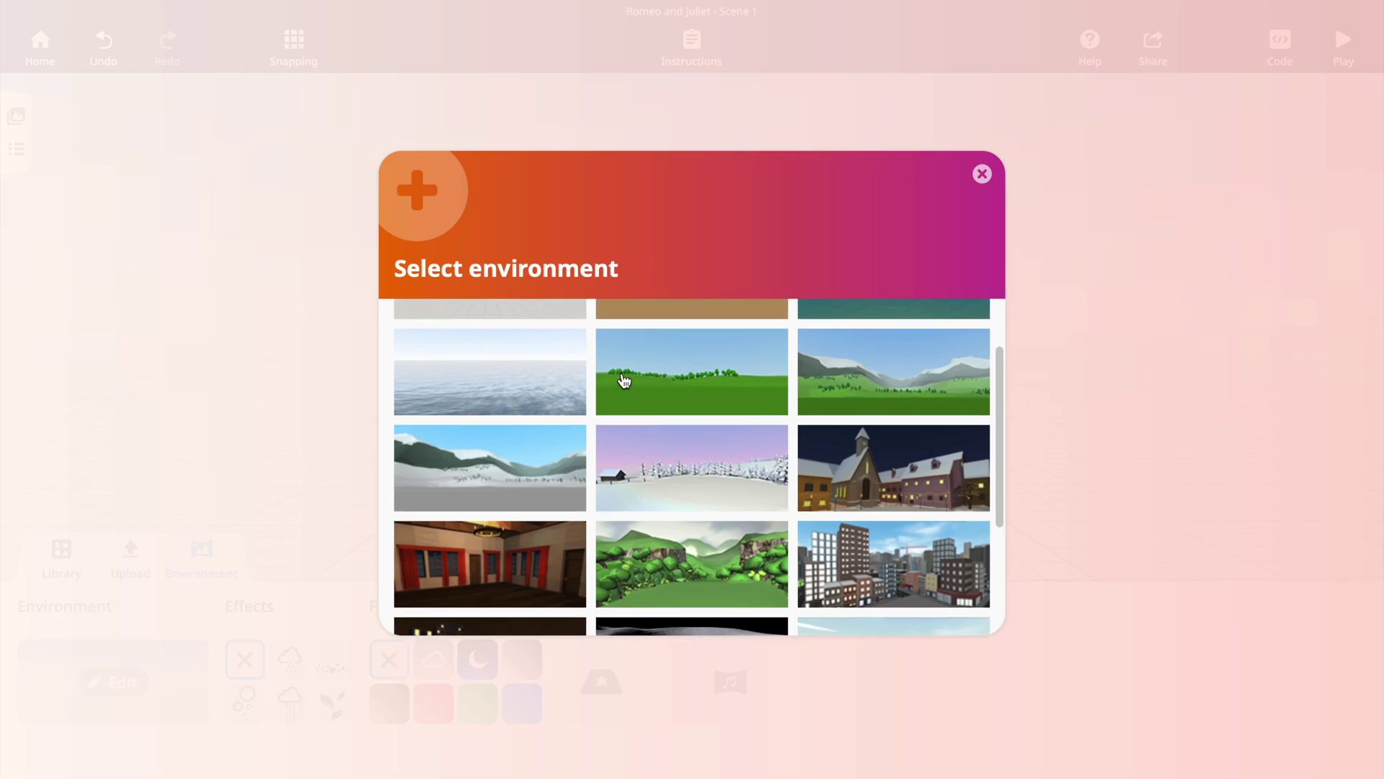
click(625, 381)
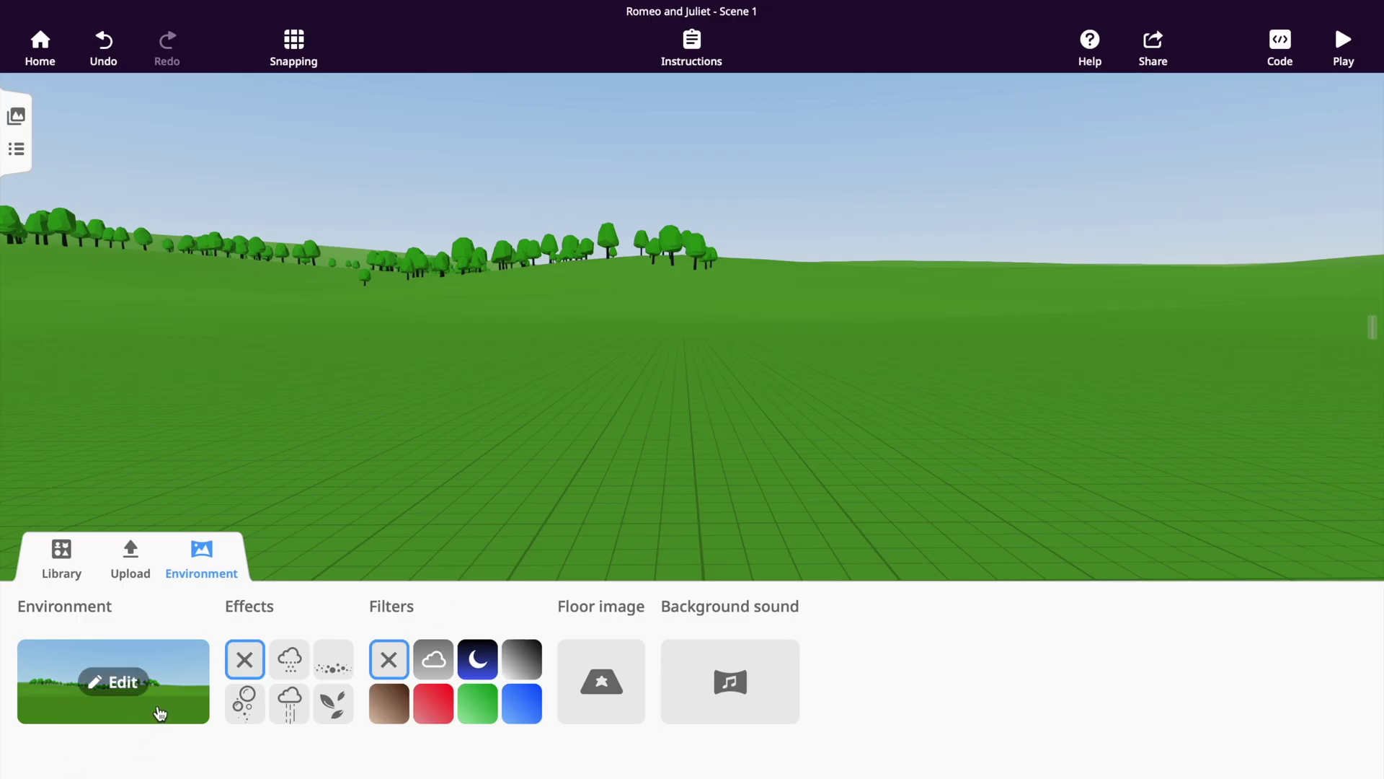
click(161, 712)
scroll(677, 496, down, 4)
click(899, 425)
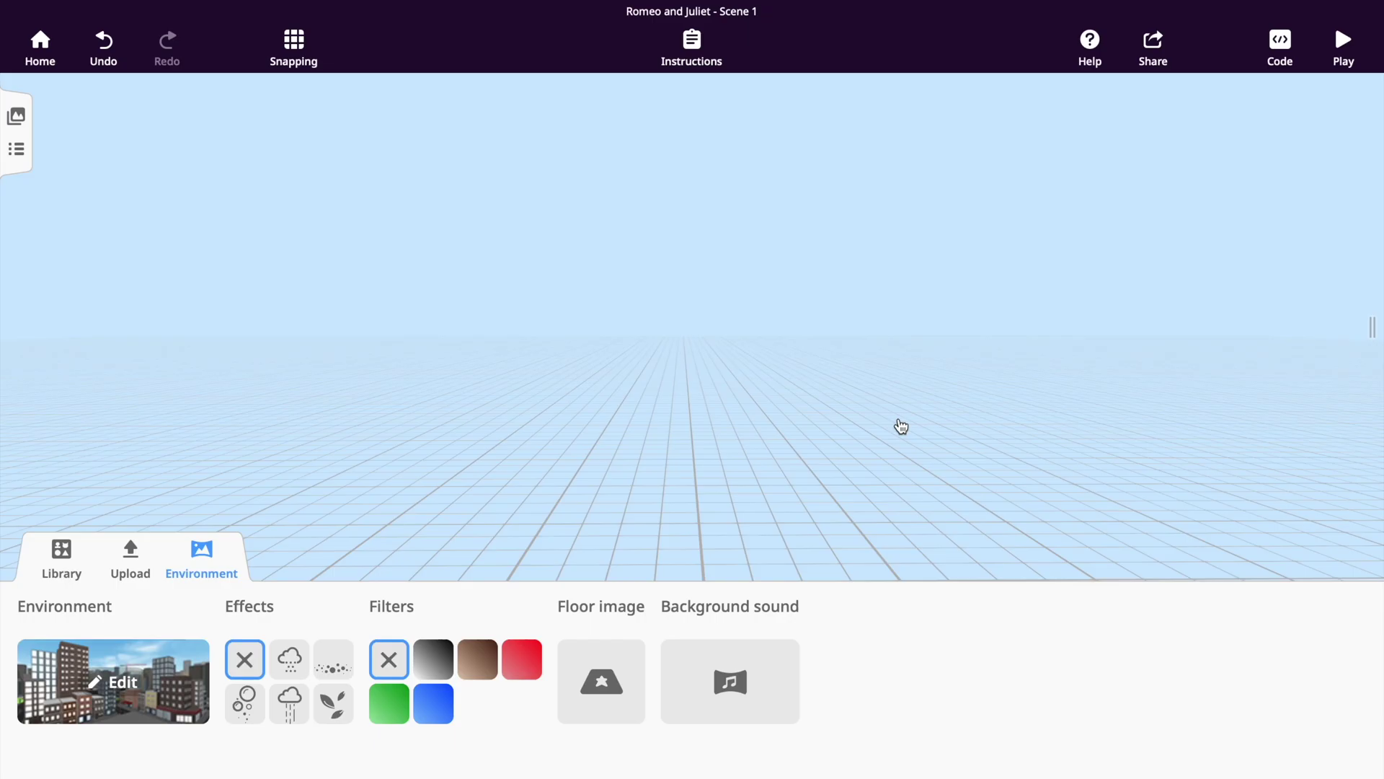
drag(766, 448, 417, 485)
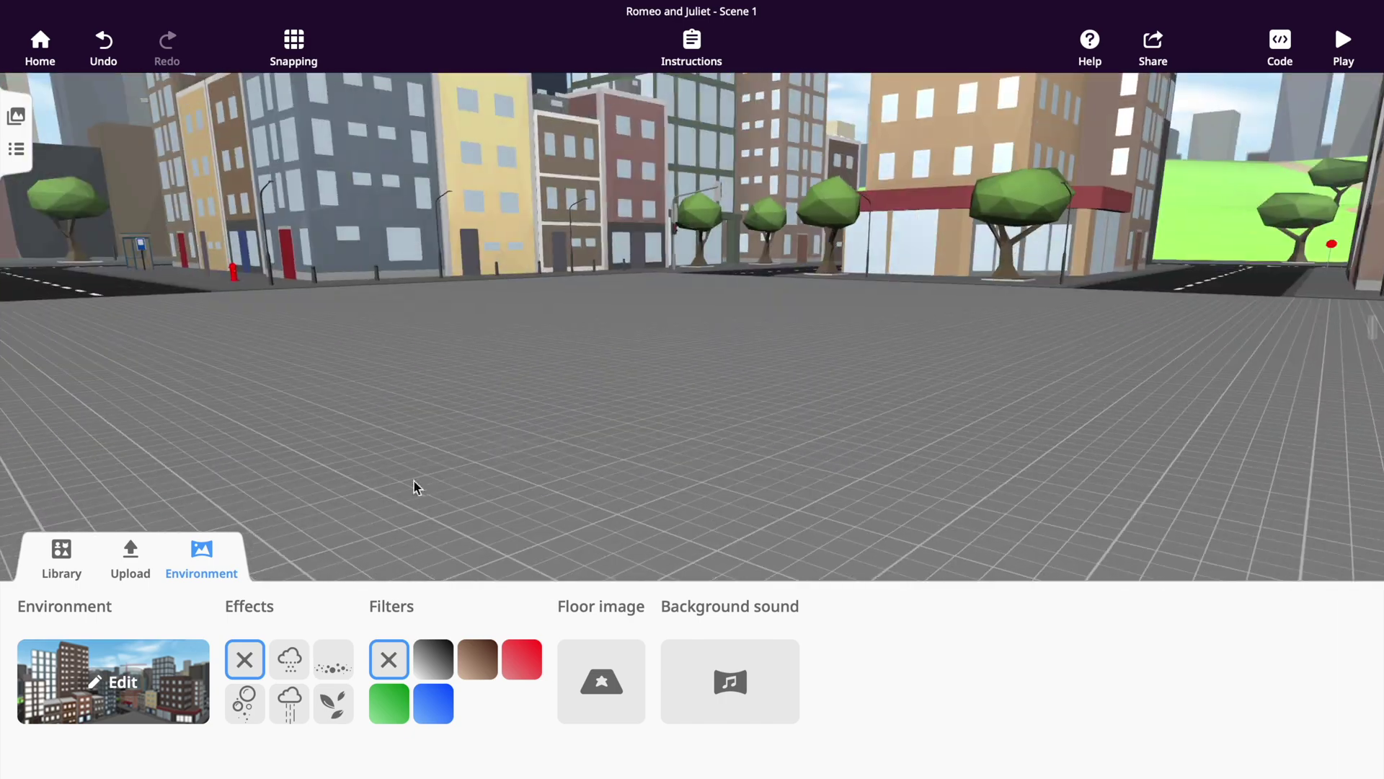
click(129, 709)
click(531, 374)
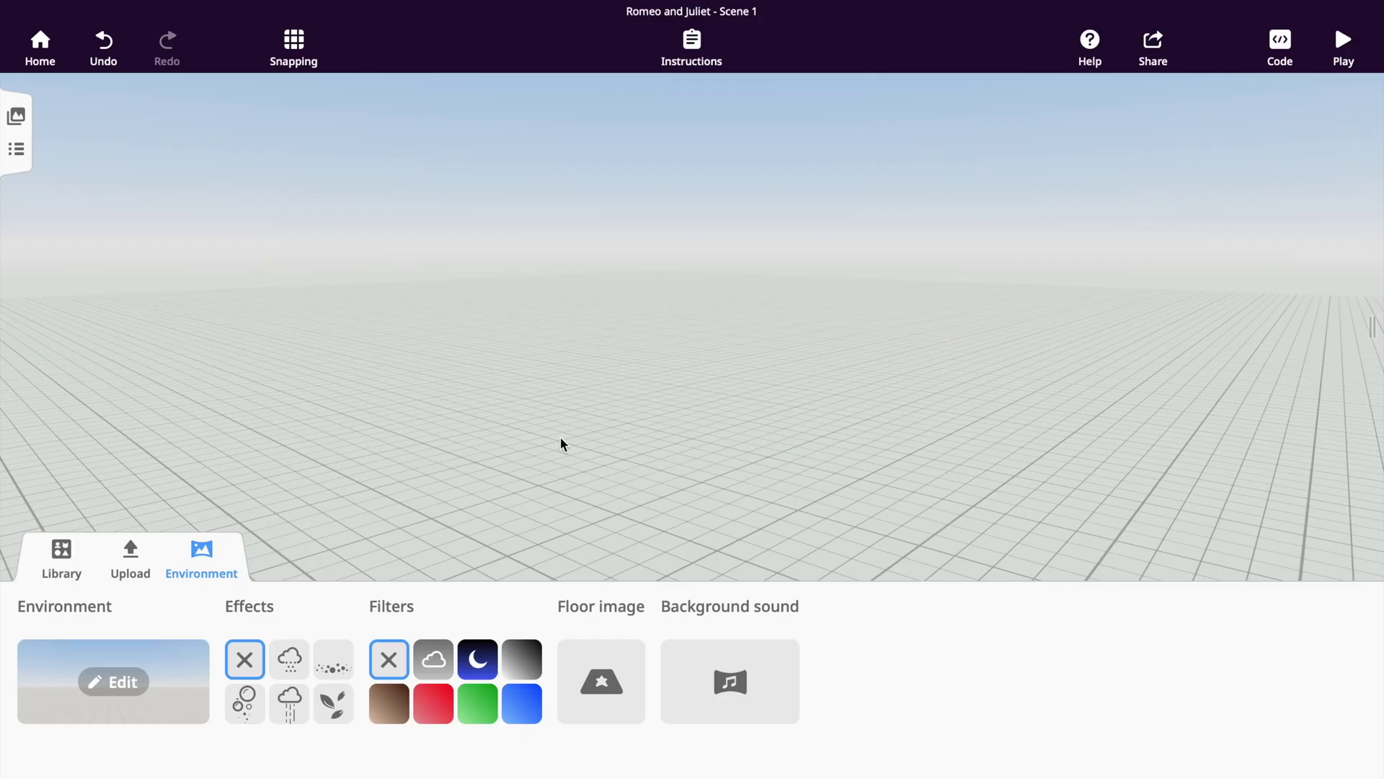
Upload the Grass image as the floor, then remove it and reopen the environment picker.
click(617, 667)
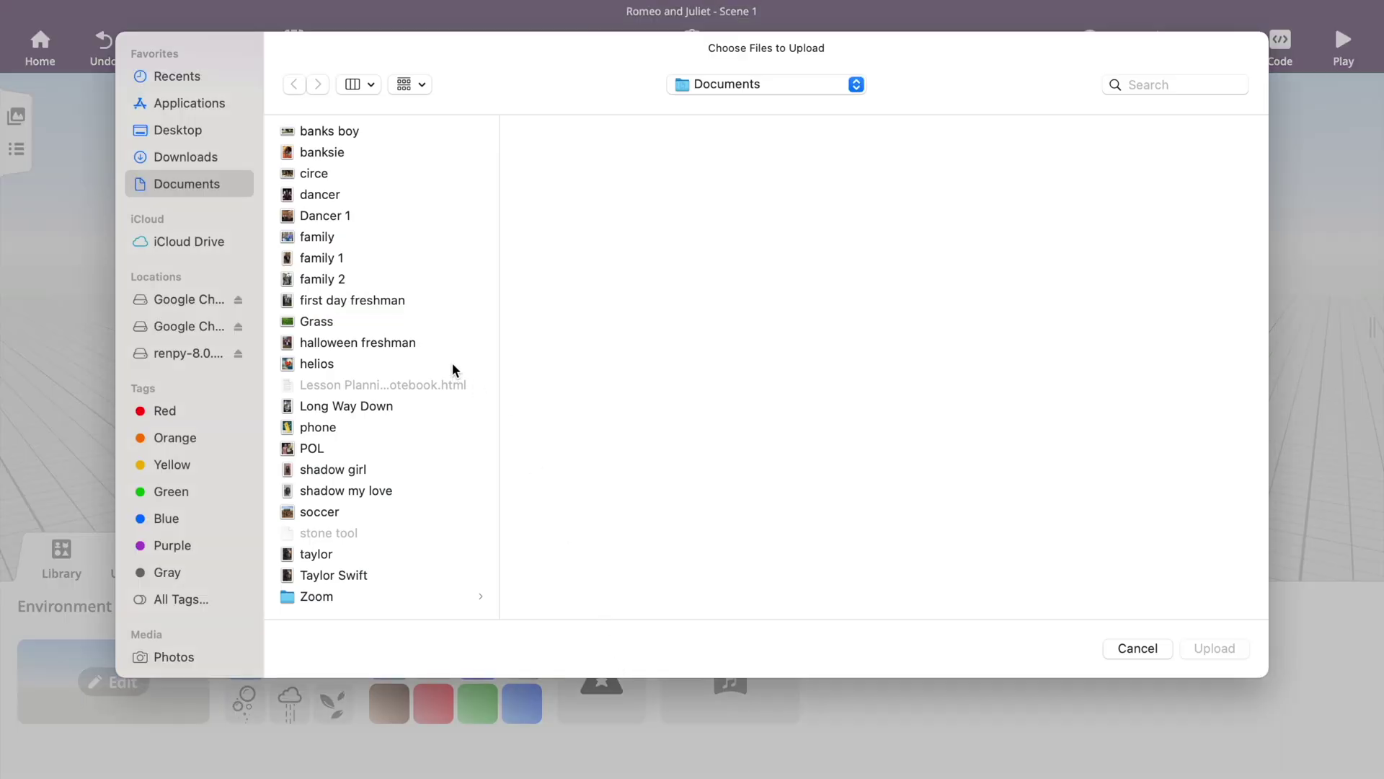
click(314, 323)
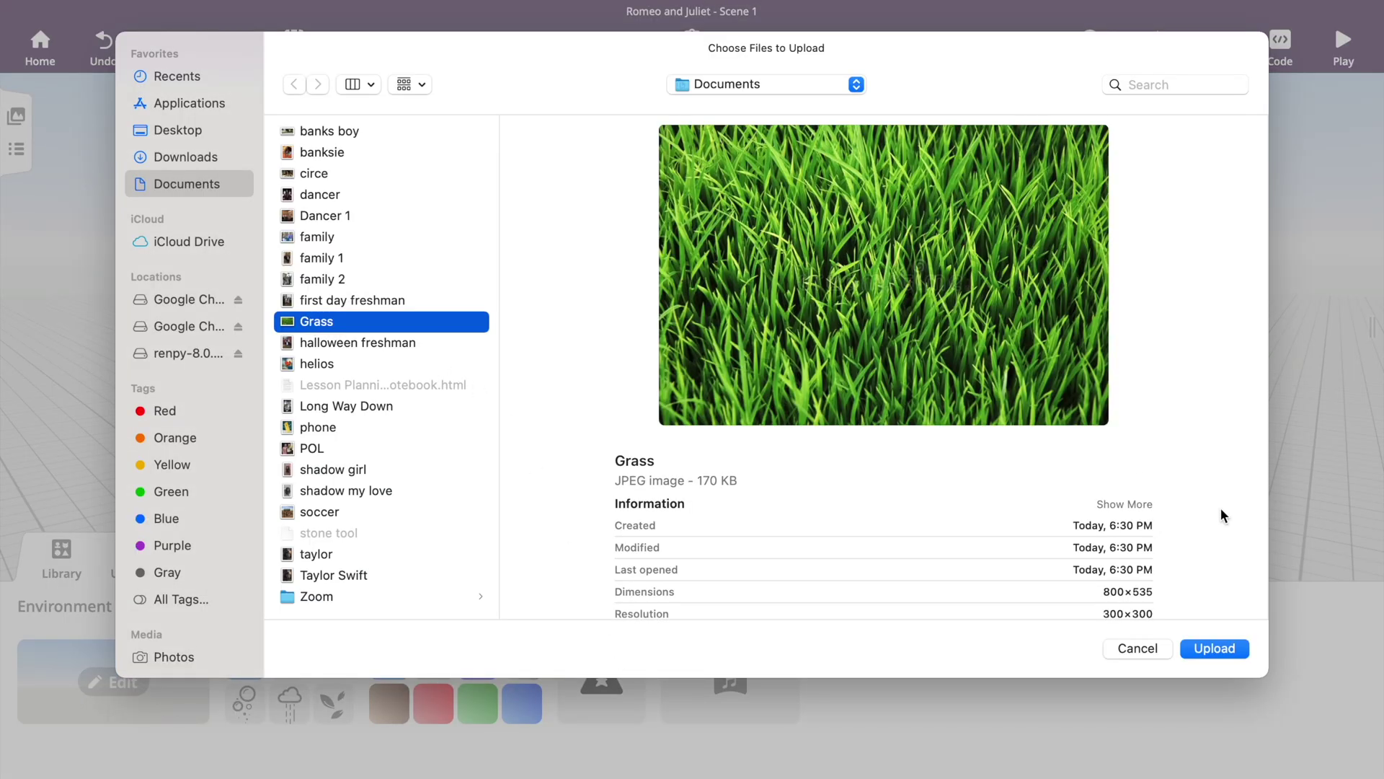
click(1215, 648)
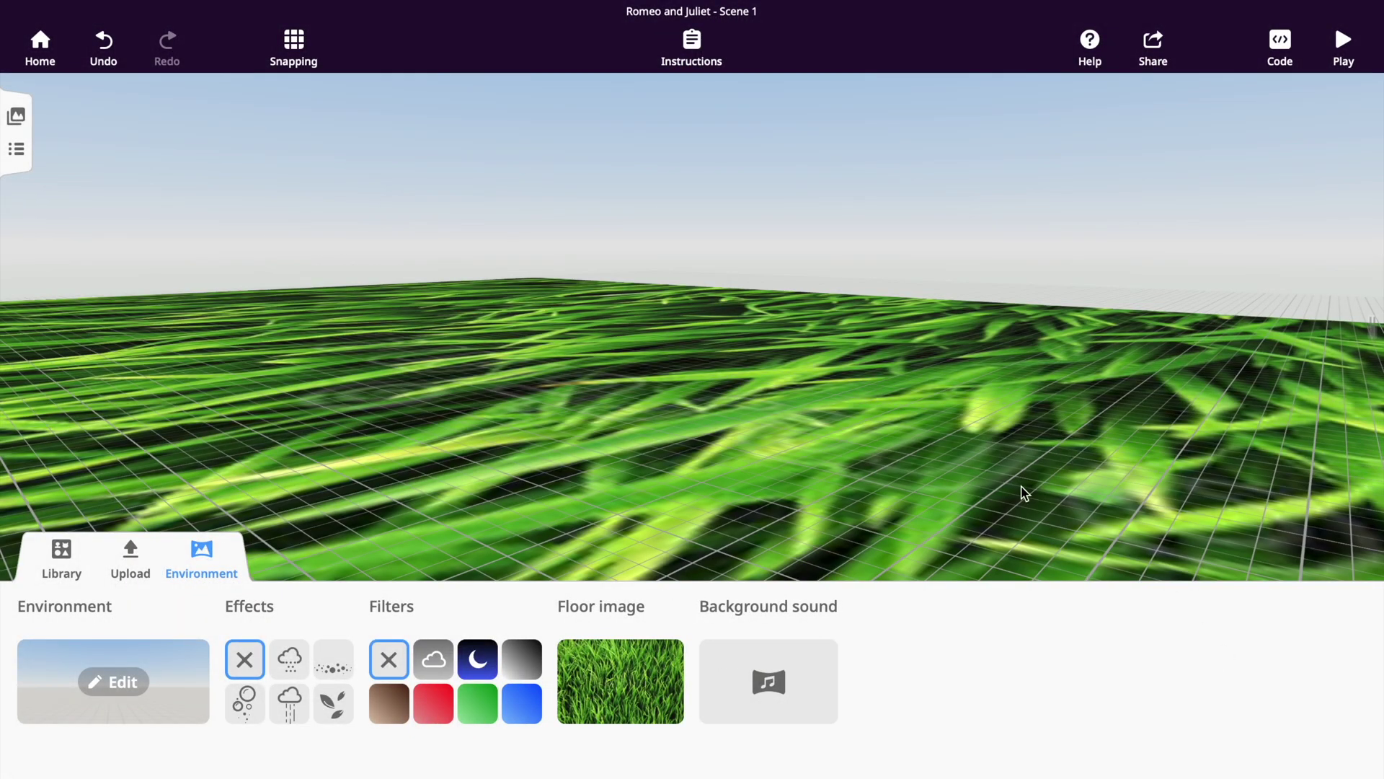
drag(893, 485, 1266, 412)
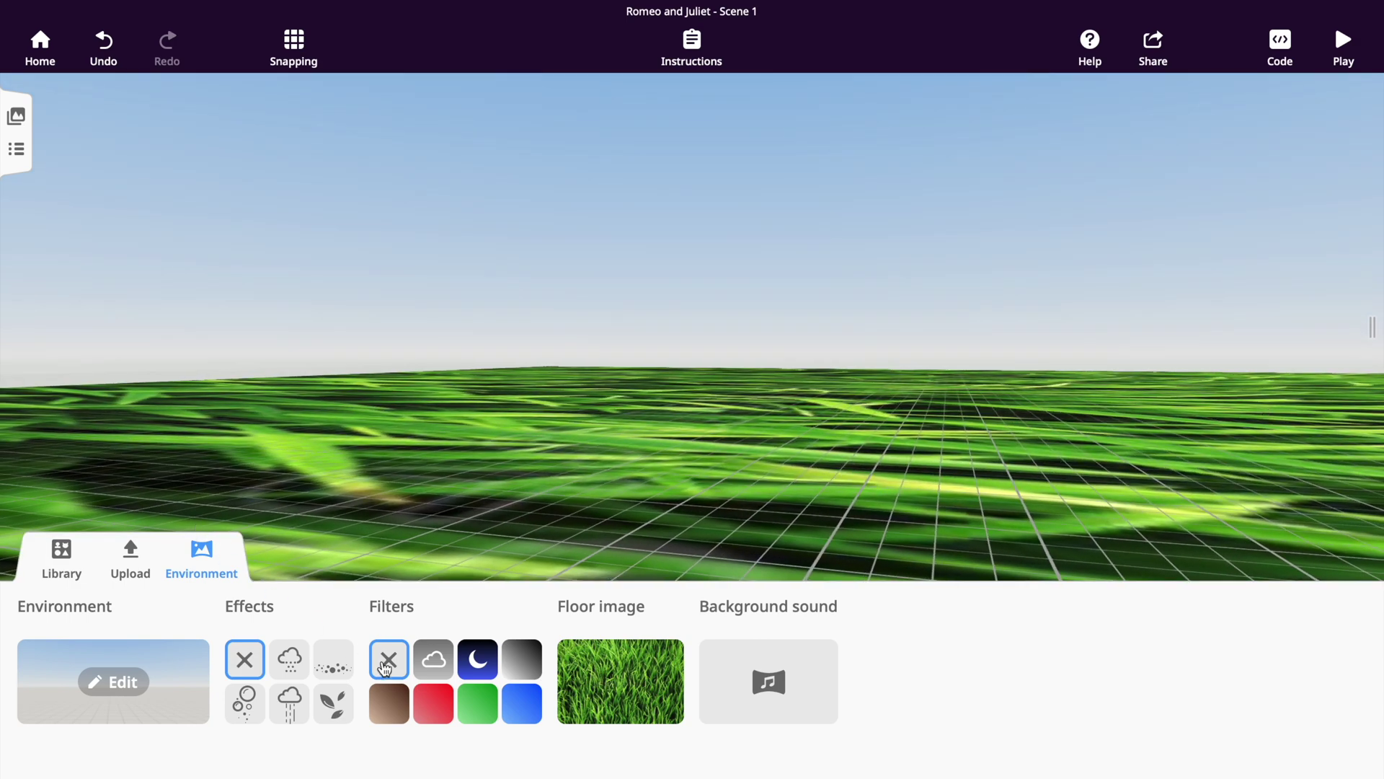
click(615, 666)
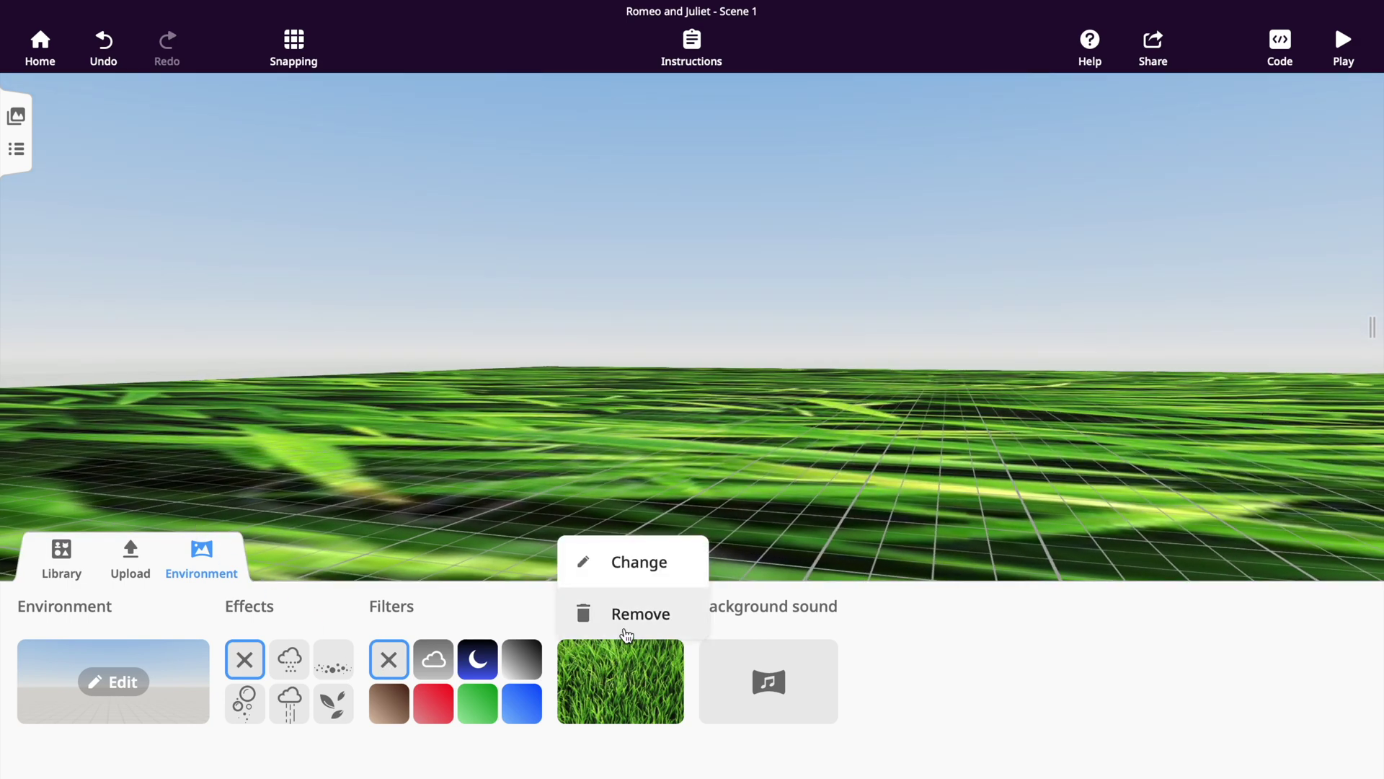
click(630, 615)
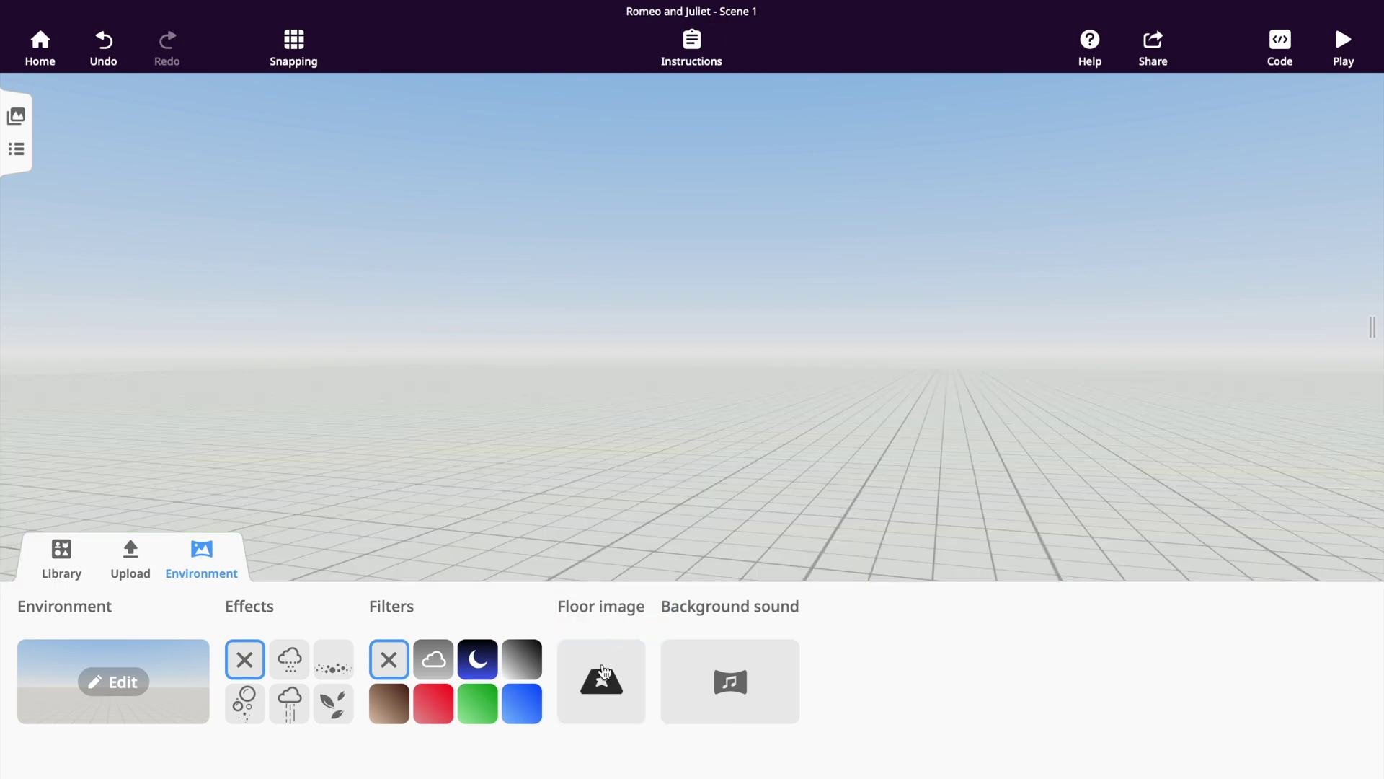
click(184, 669)
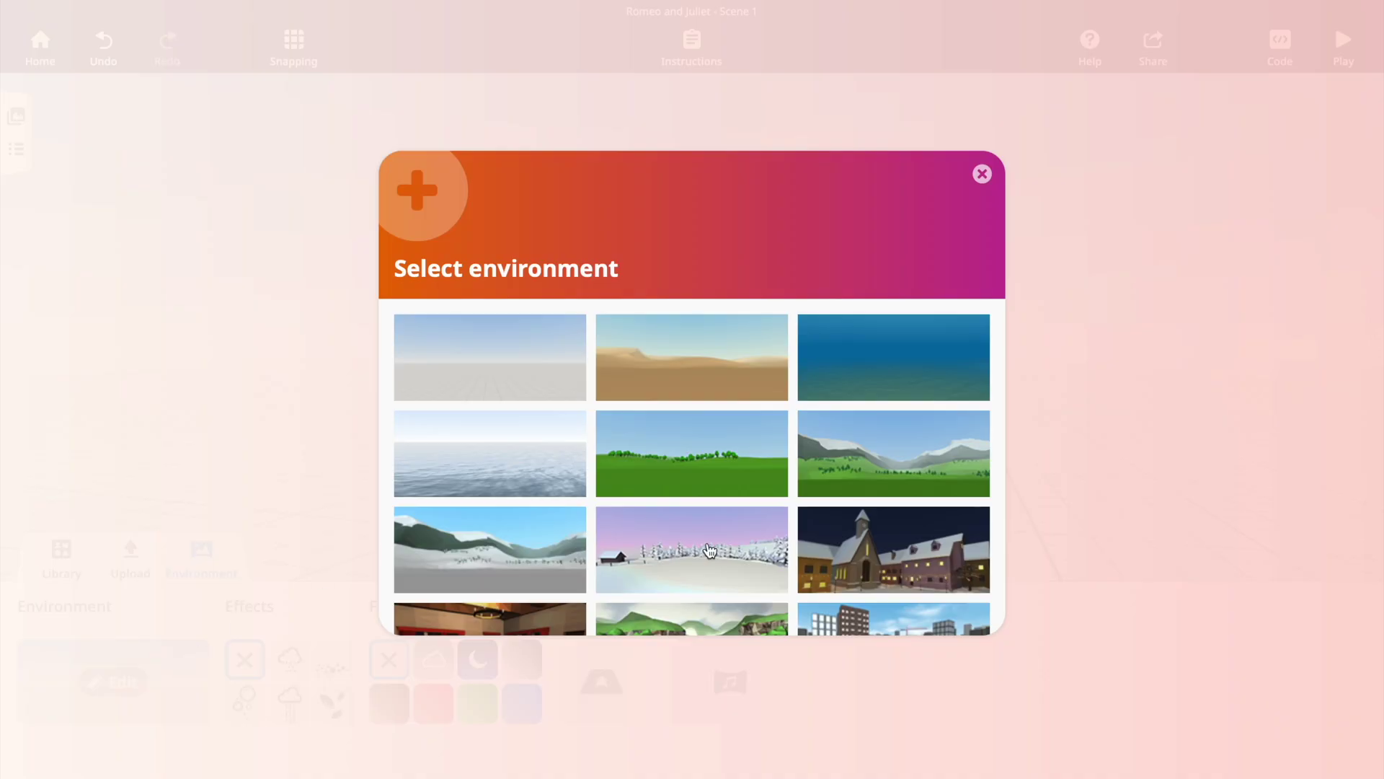
Choose the green field and try rain, snow and falling leaves, leaving no weather effect.
scroll(709, 551, down, 1)
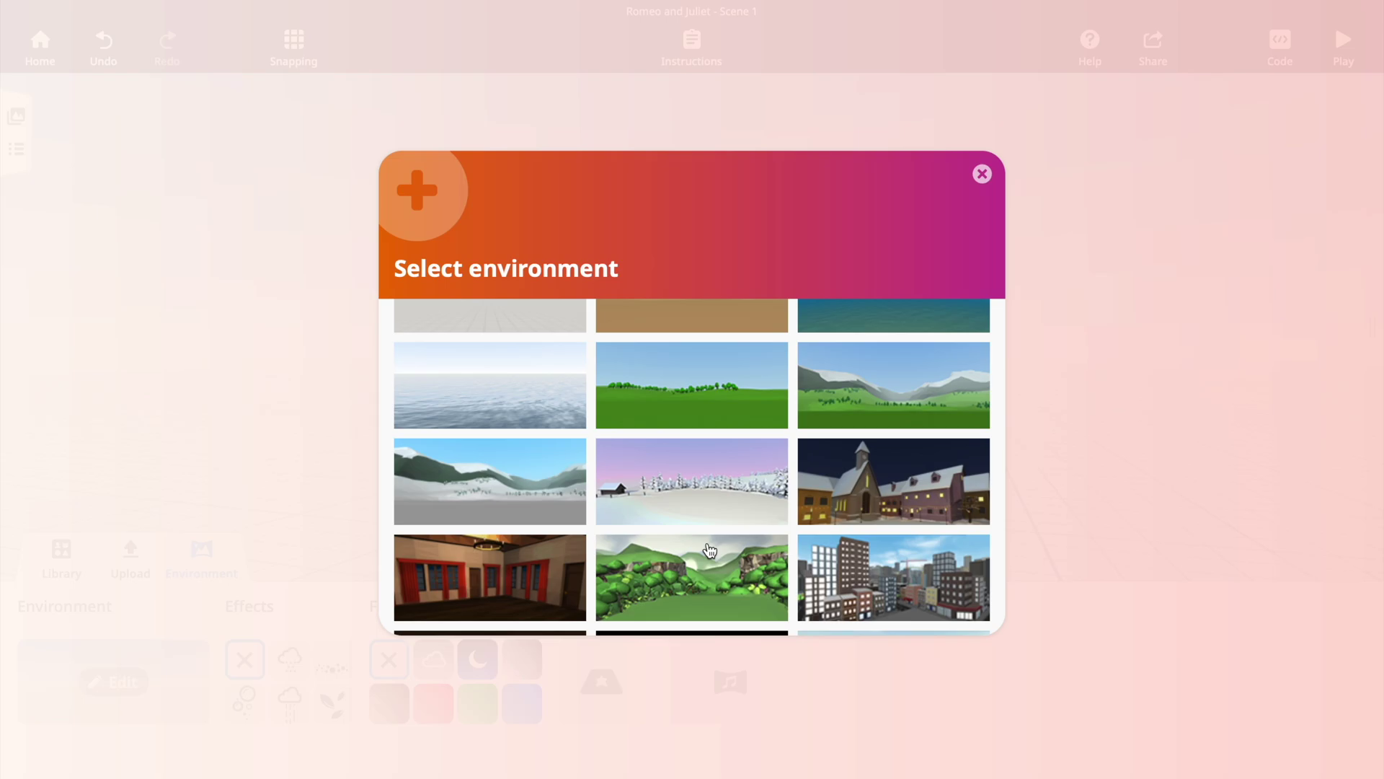
scroll(709, 550, up, 1)
click(346, 620)
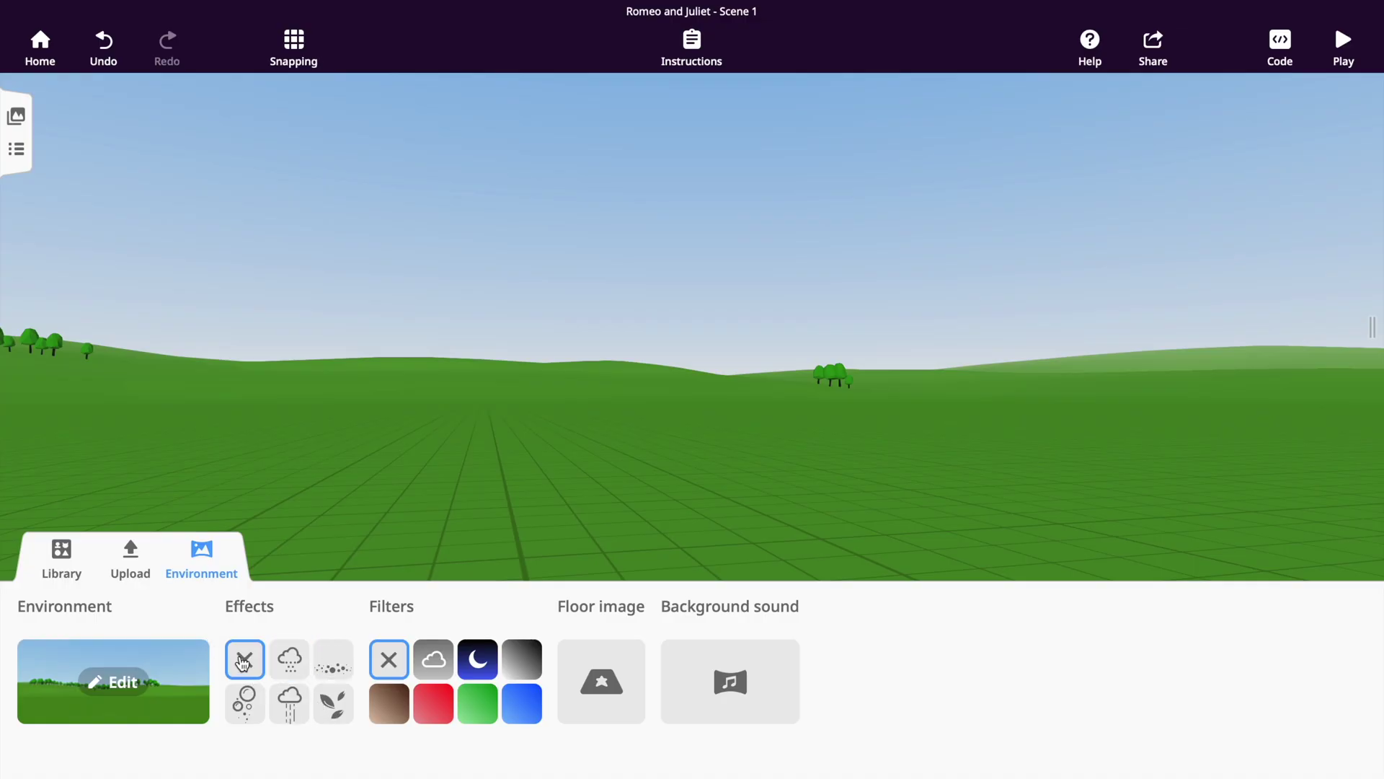
click(299, 703)
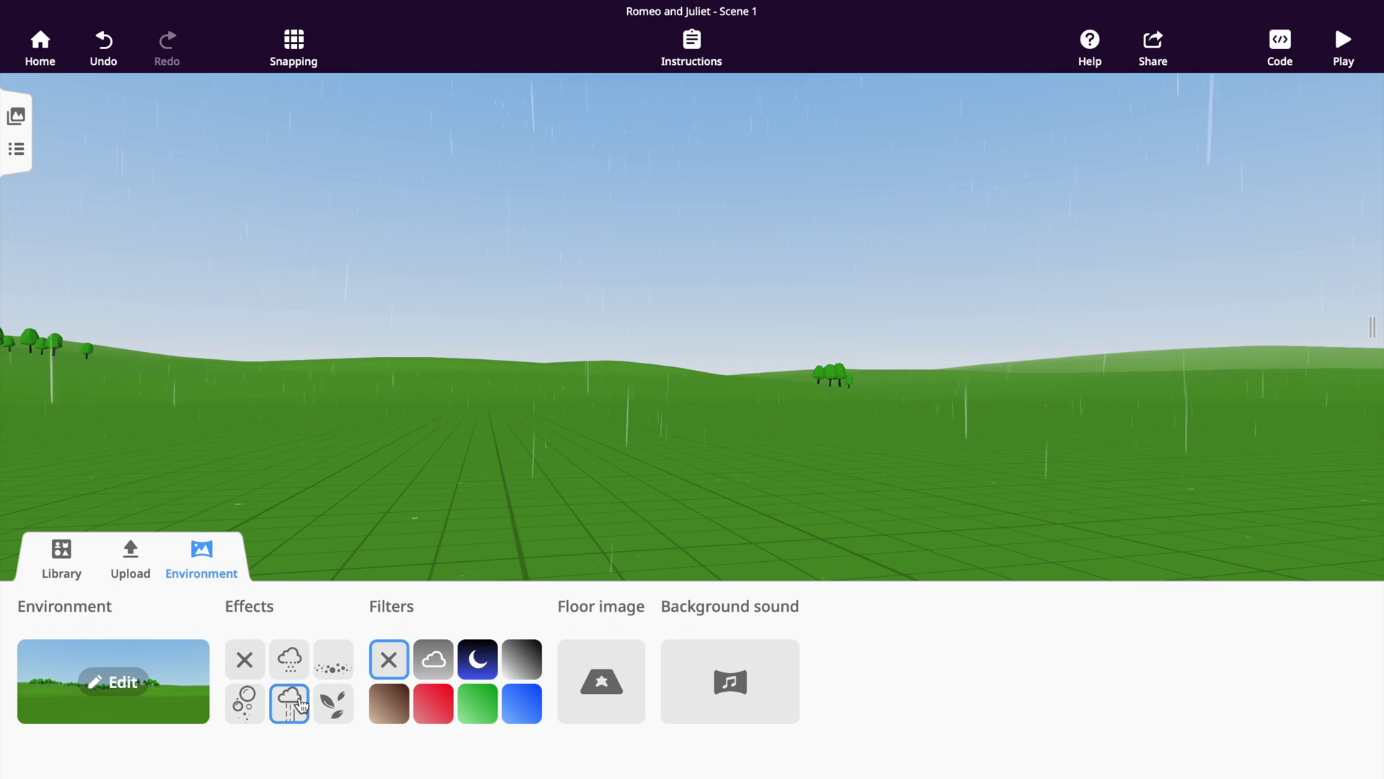
click(301, 659)
click(338, 701)
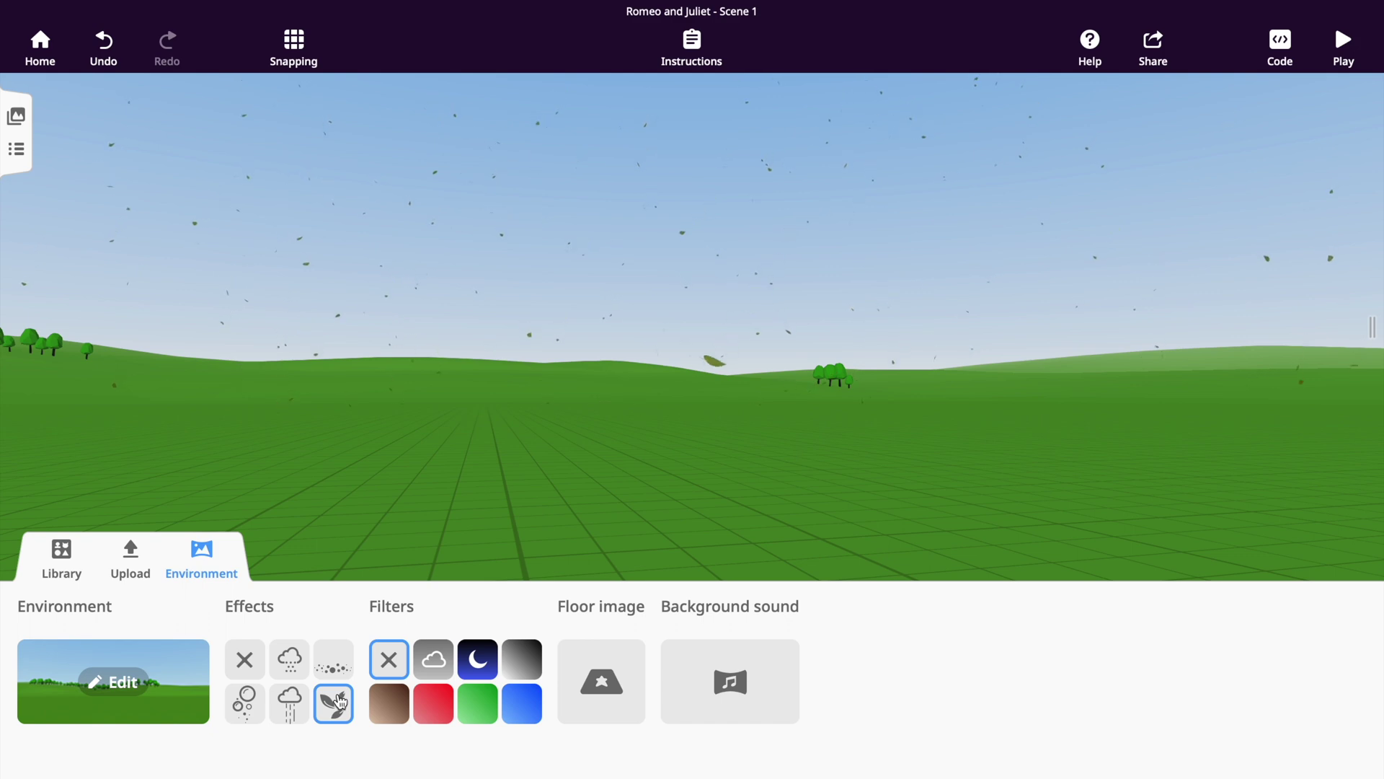
click(252, 671)
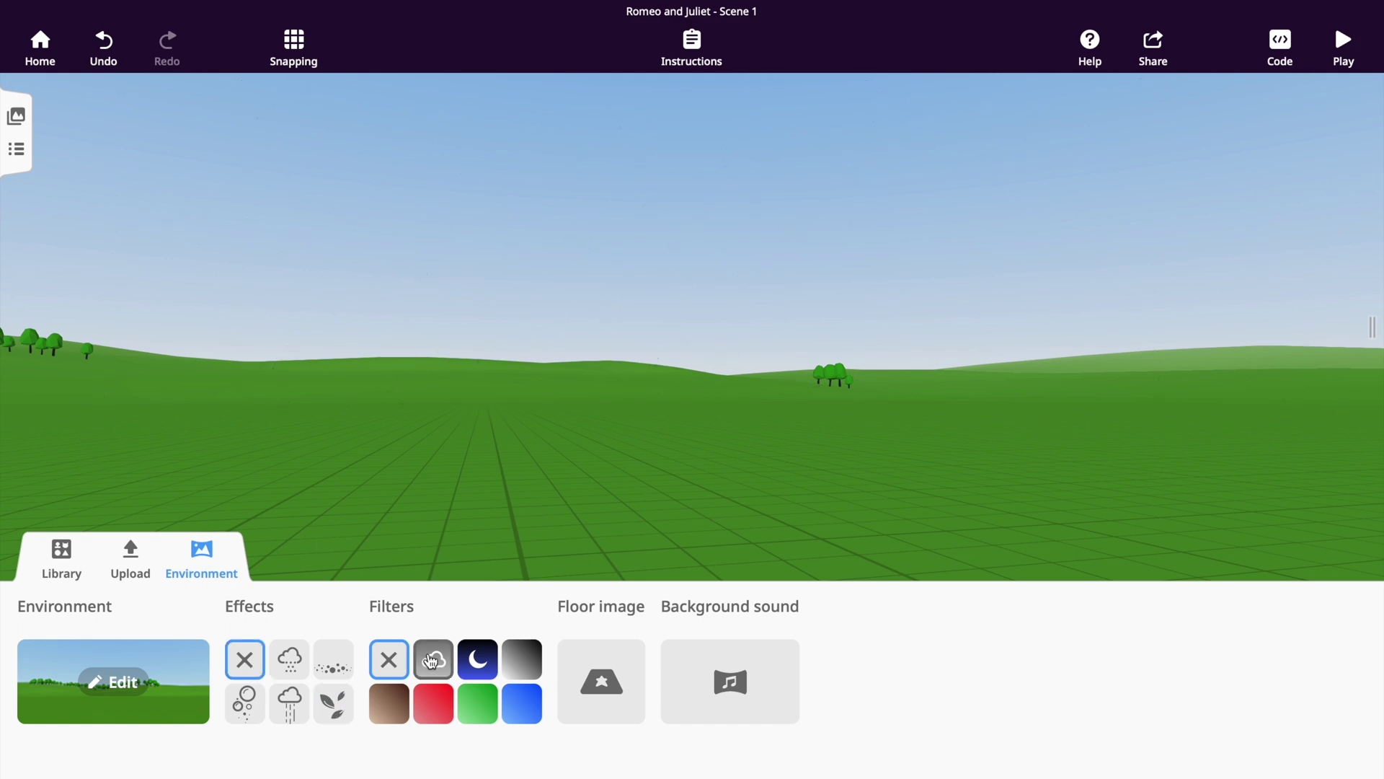
Try fog, night and colour tint filters, then clear the filter for a plain sky.
click(432, 662)
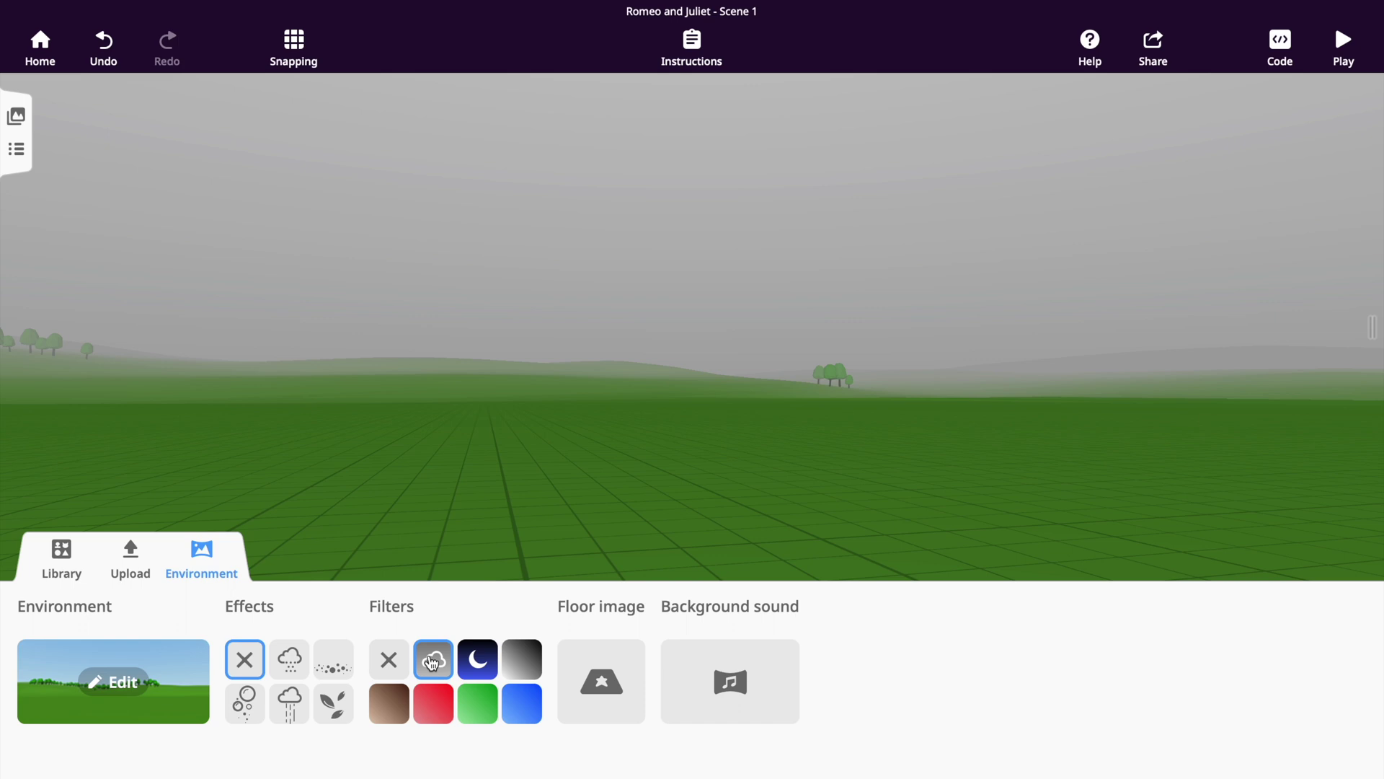
click(477, 661)
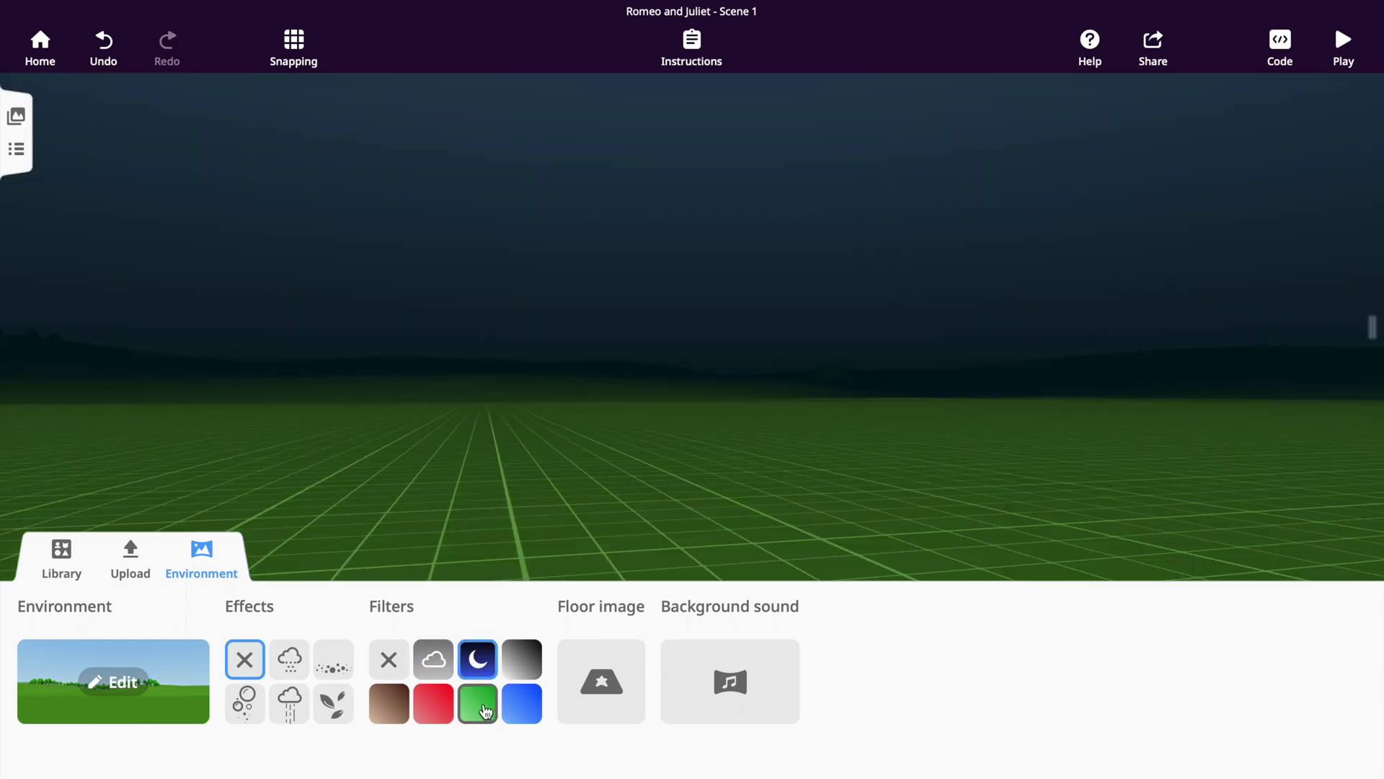
click(510, 704)
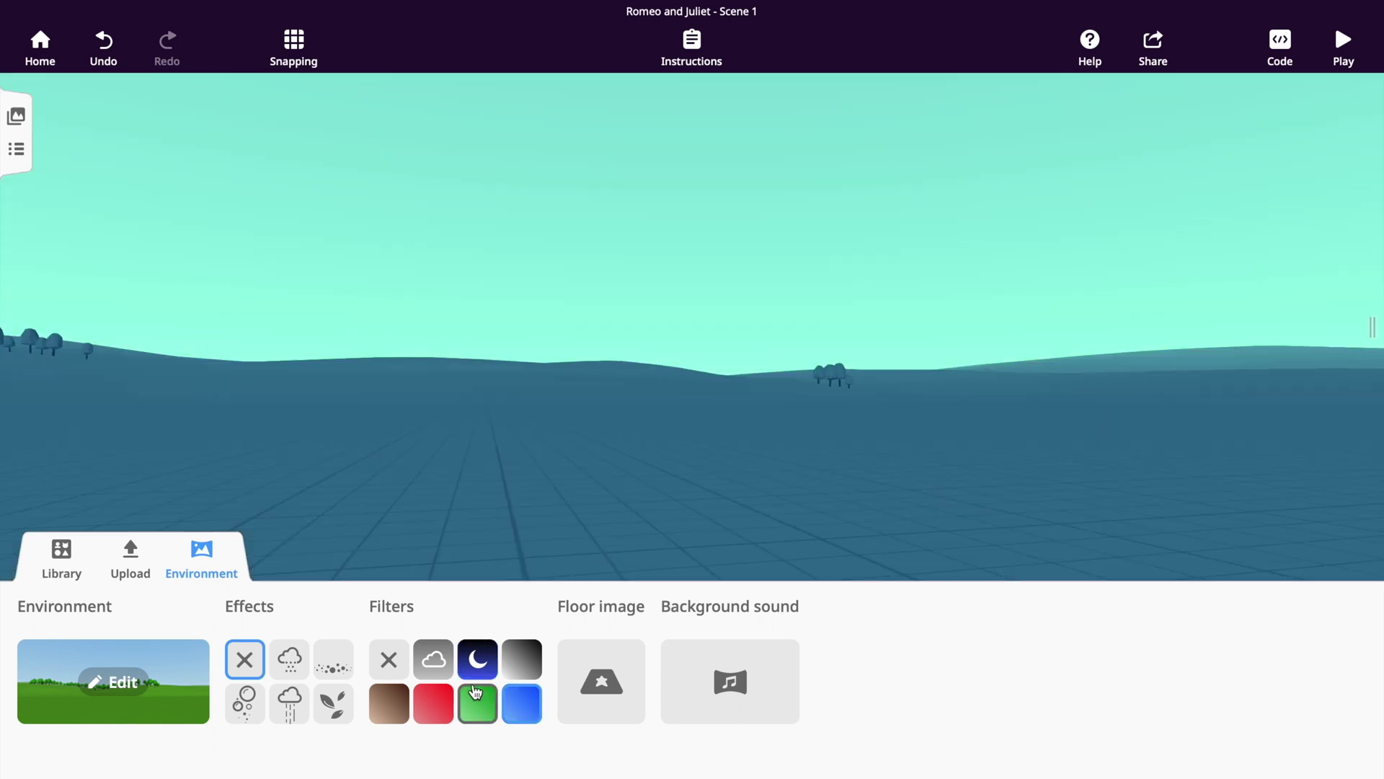
click(431, 668)
click(390, 667)
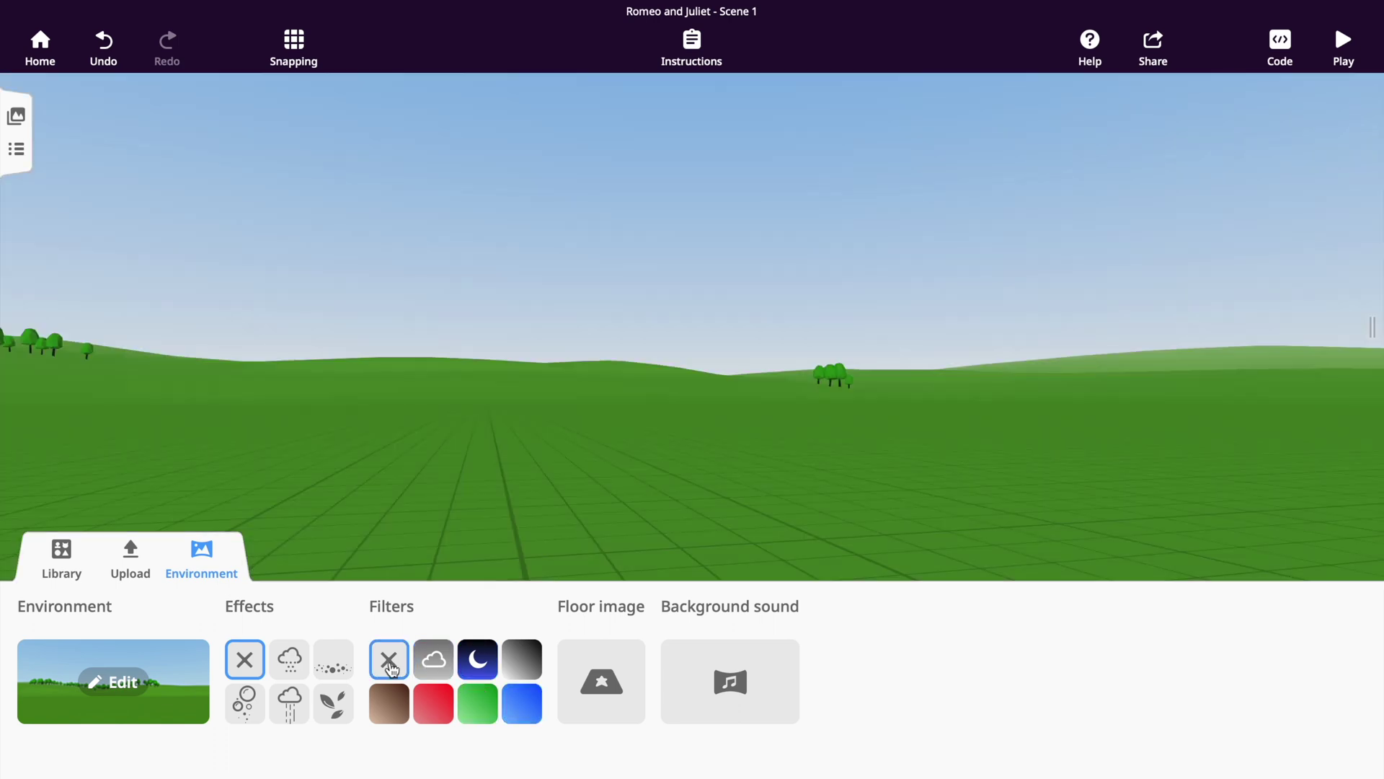
click(728, 698)
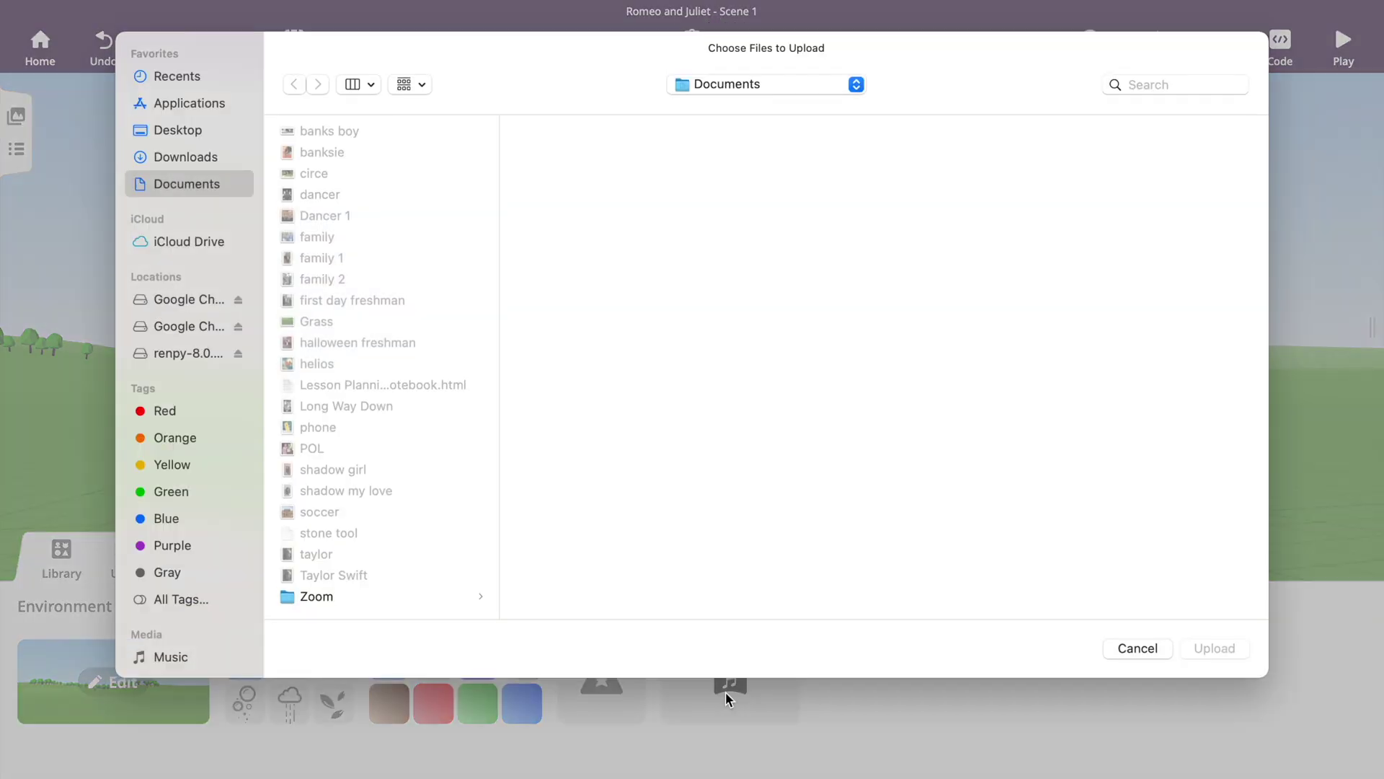
scroll(158, 623, down, 1)
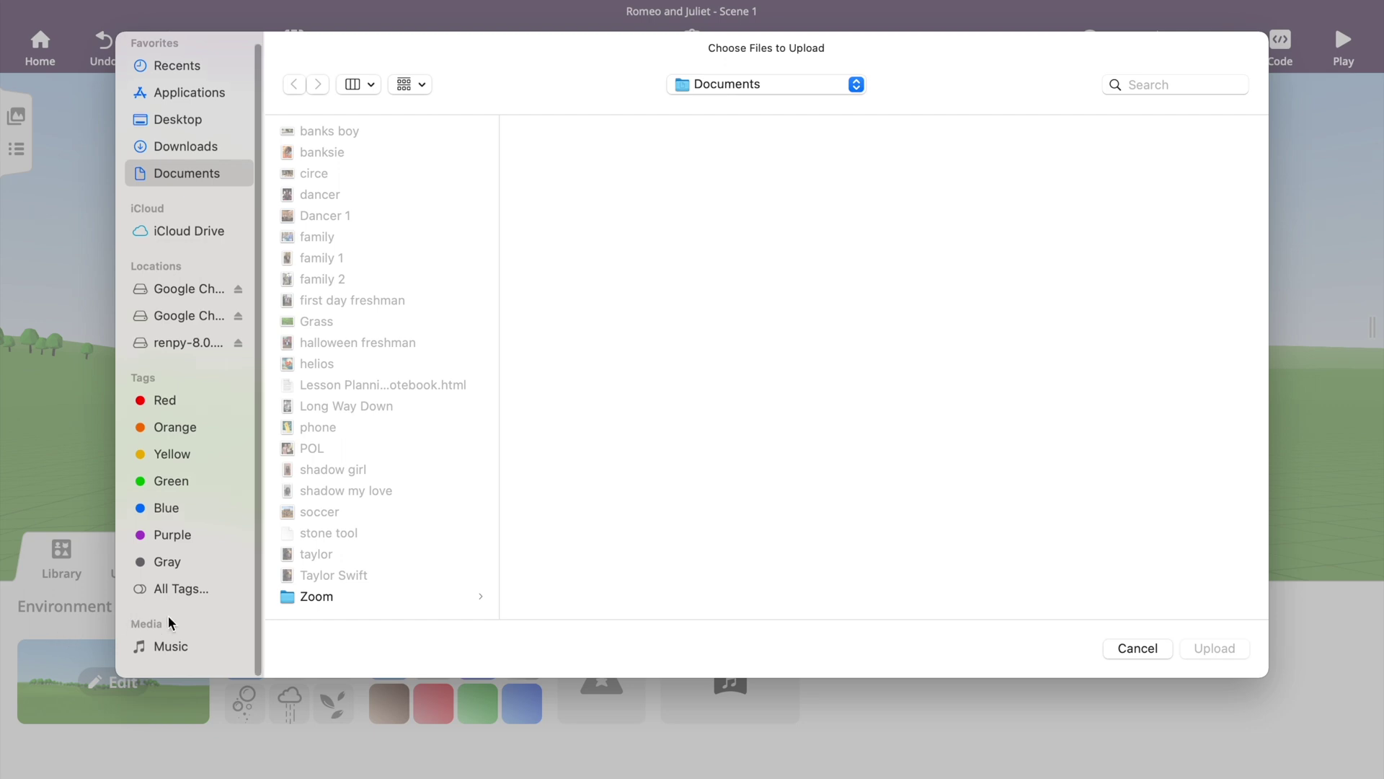
click(163, 656)
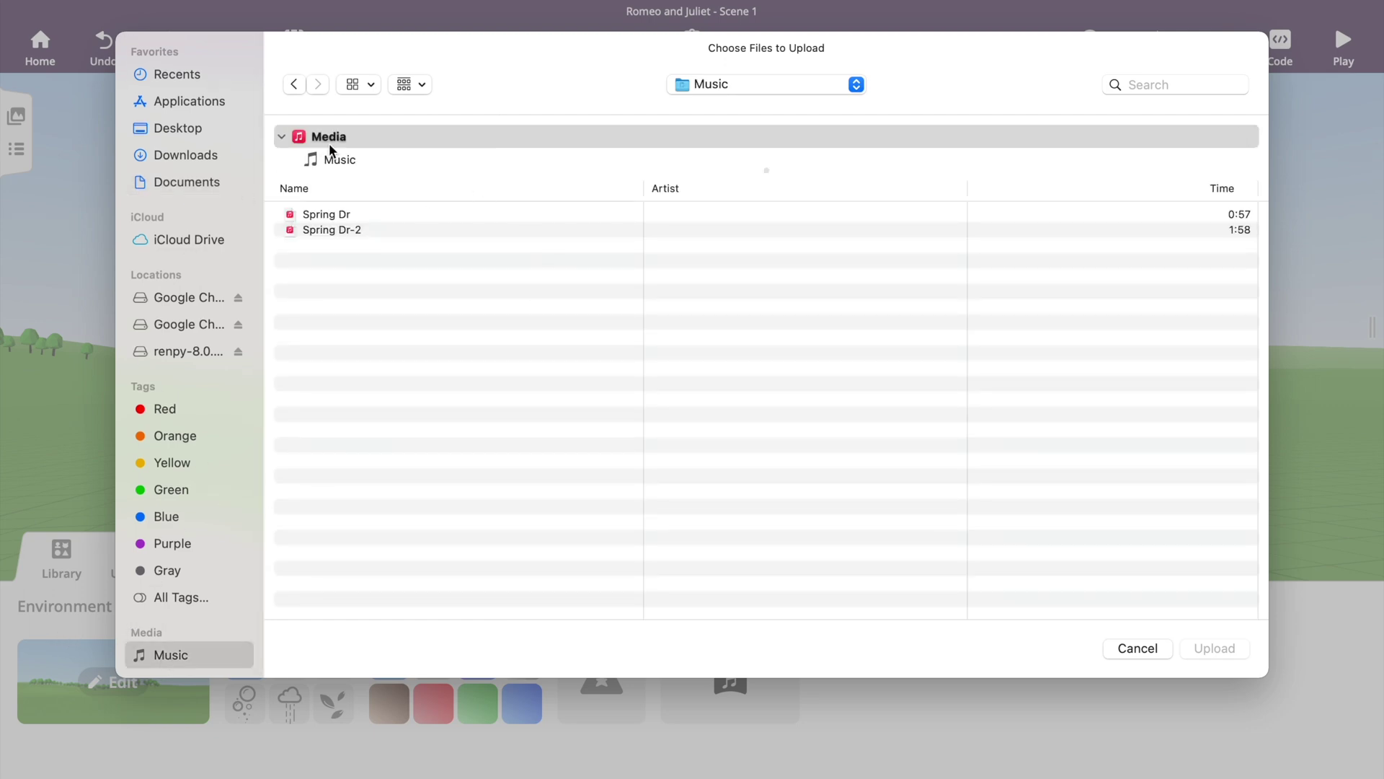
click(1136, 649)
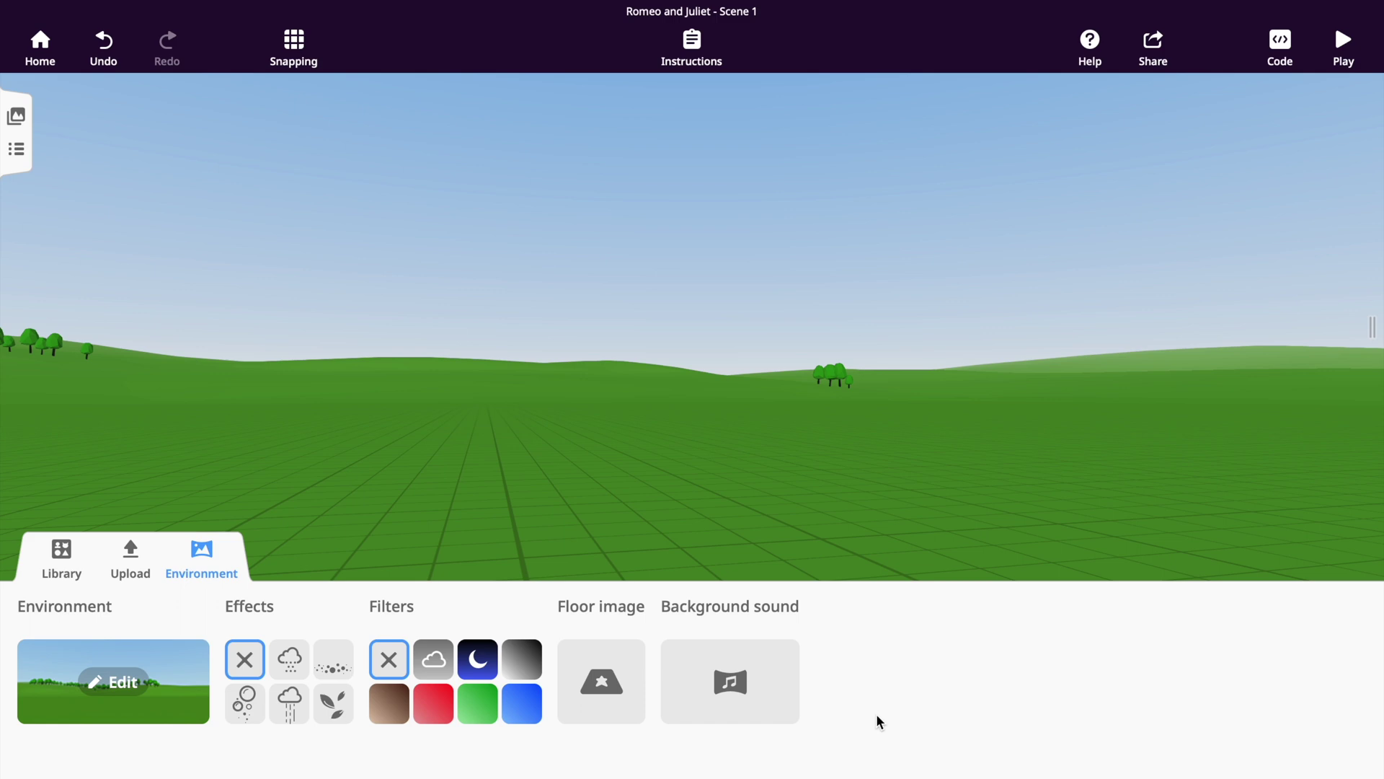
drag(655, 509, 869, 494)
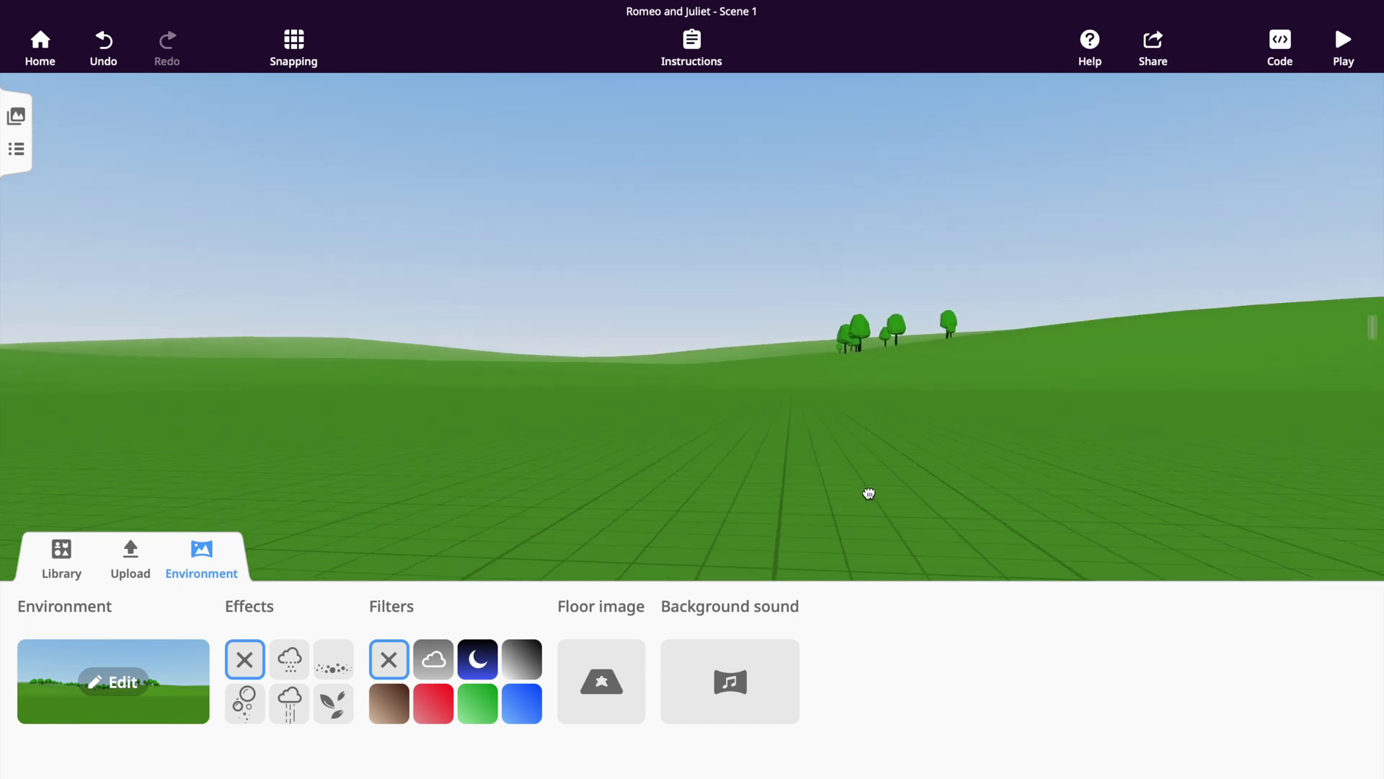
click(62, 558)
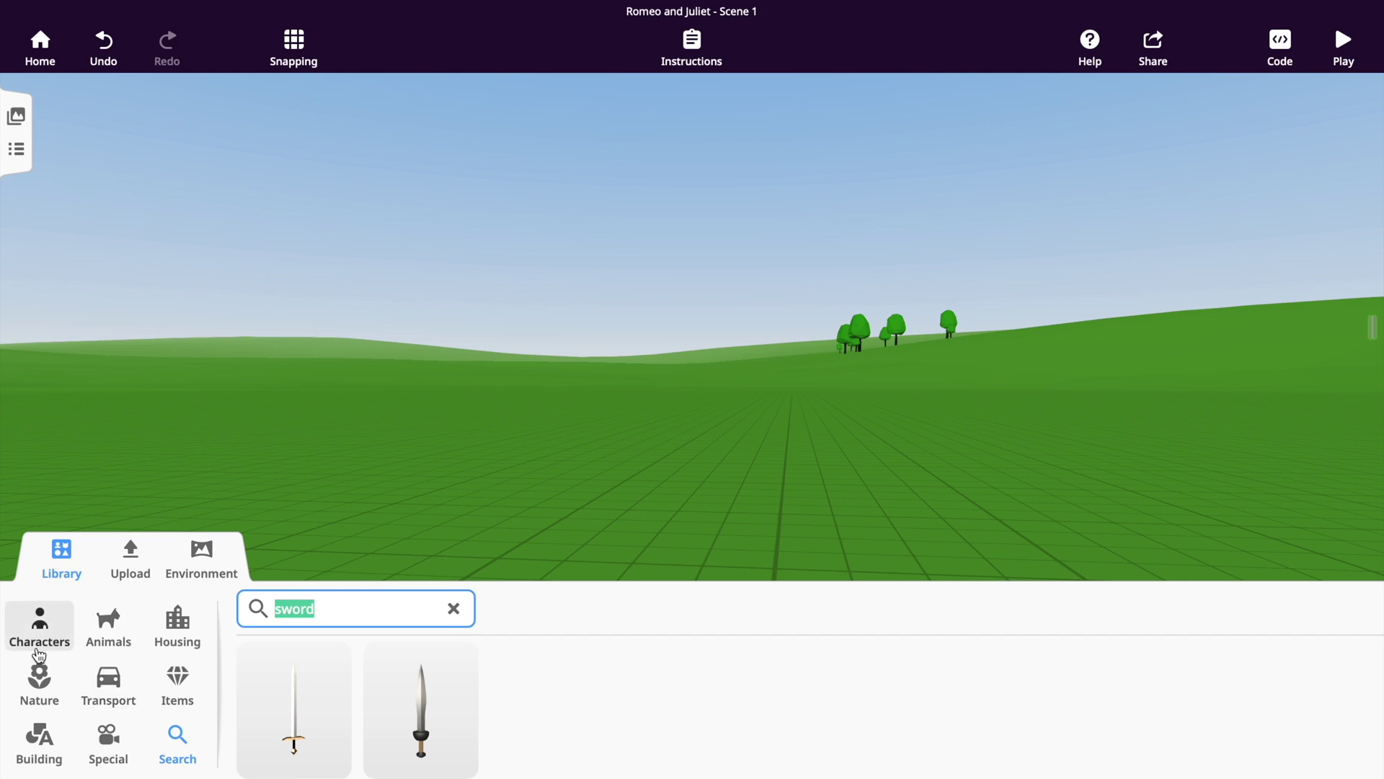
Clear the sword search and drag a tree from the Nature library into the meadow.
click(453, 610)
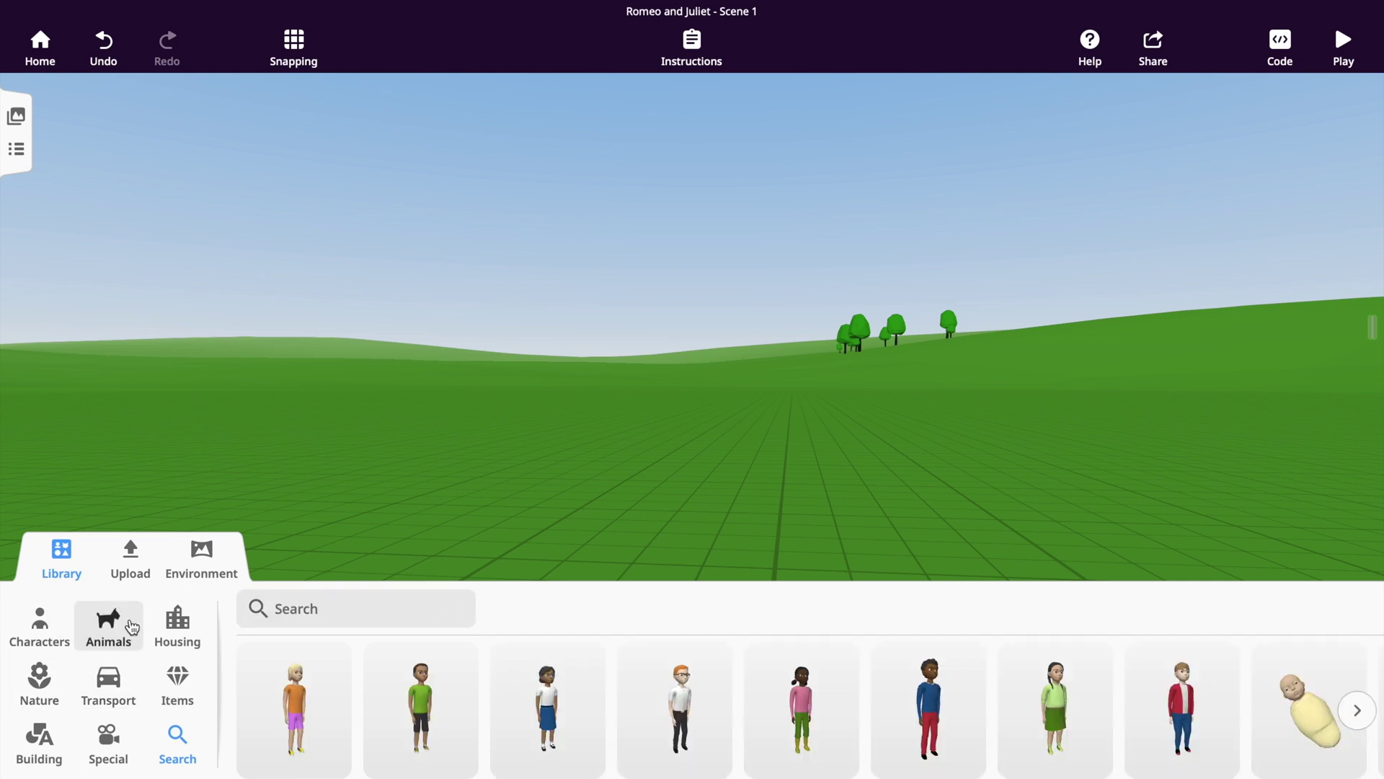
click(41, 693)
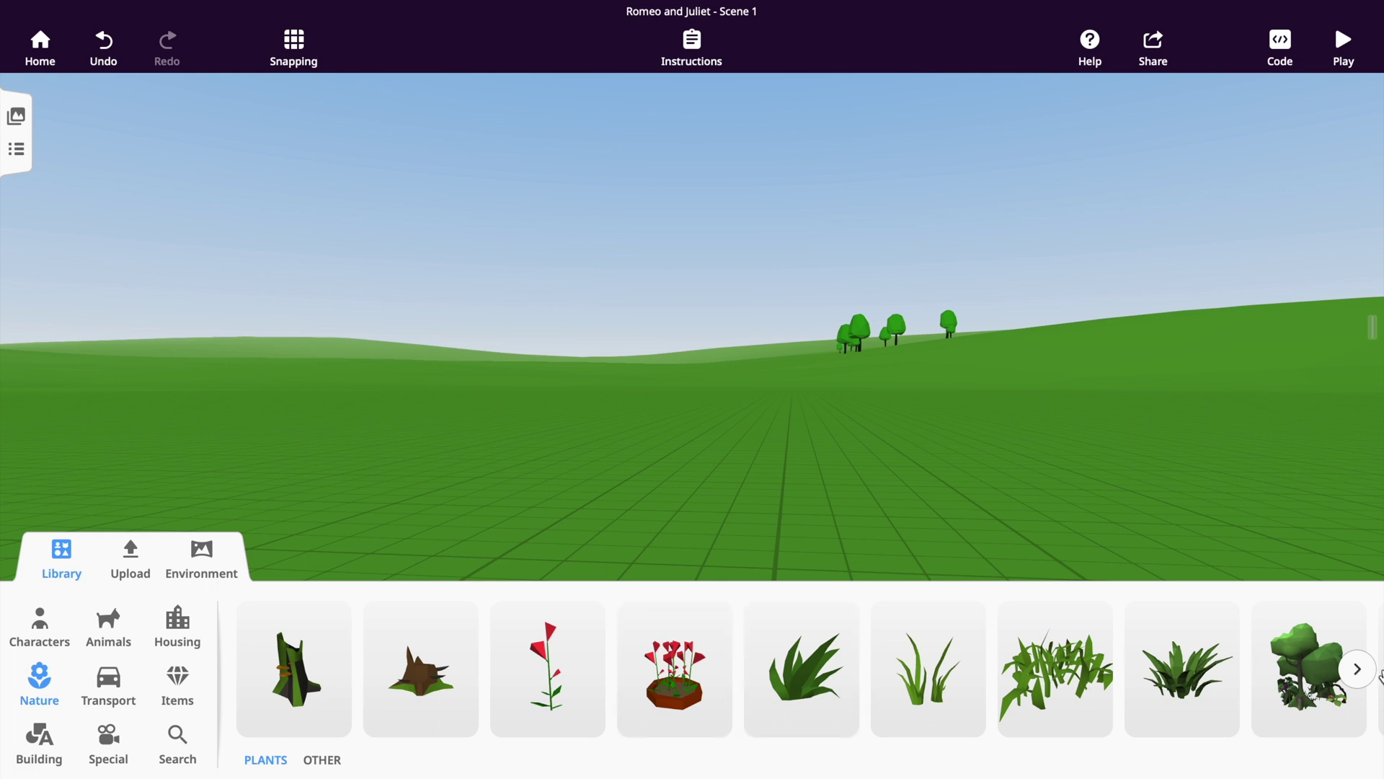
click(1357, 669)
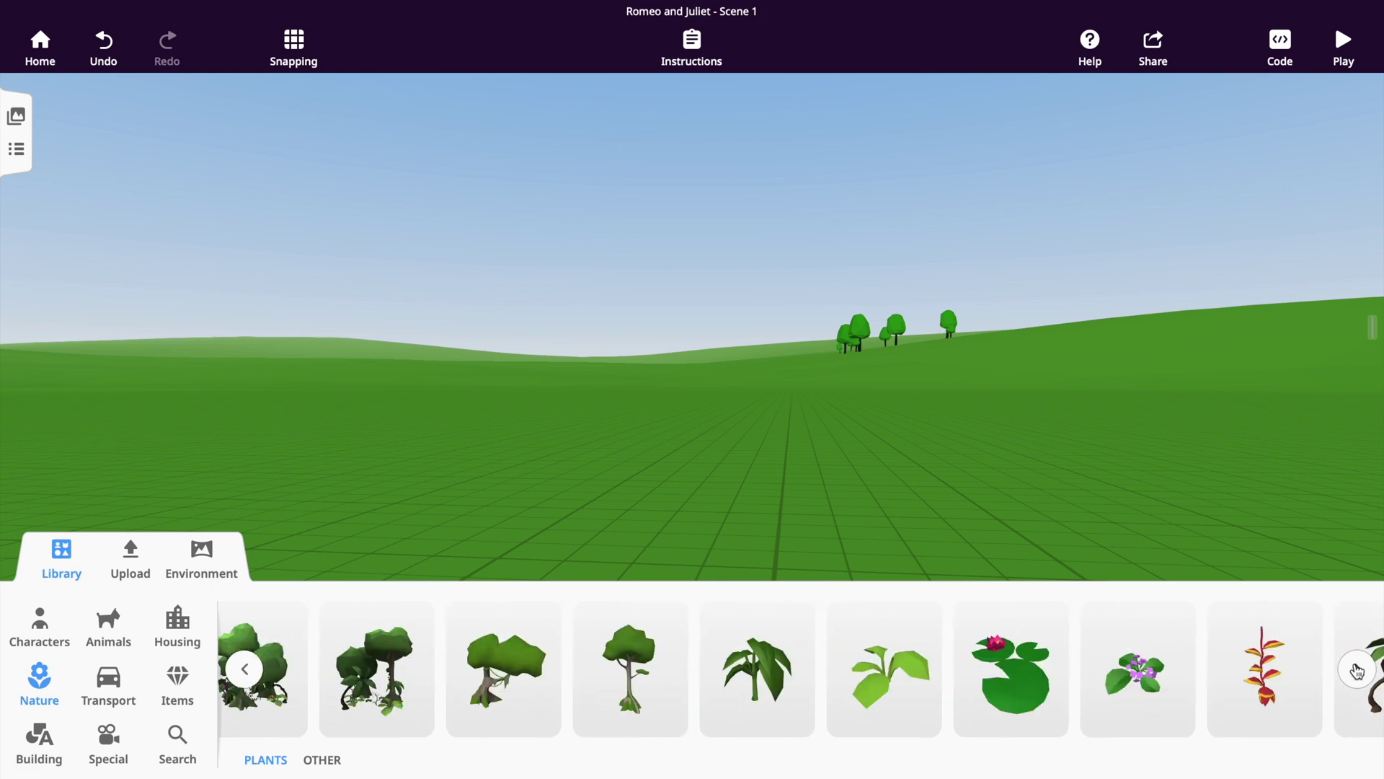
drag(625, 686, 927, 467)
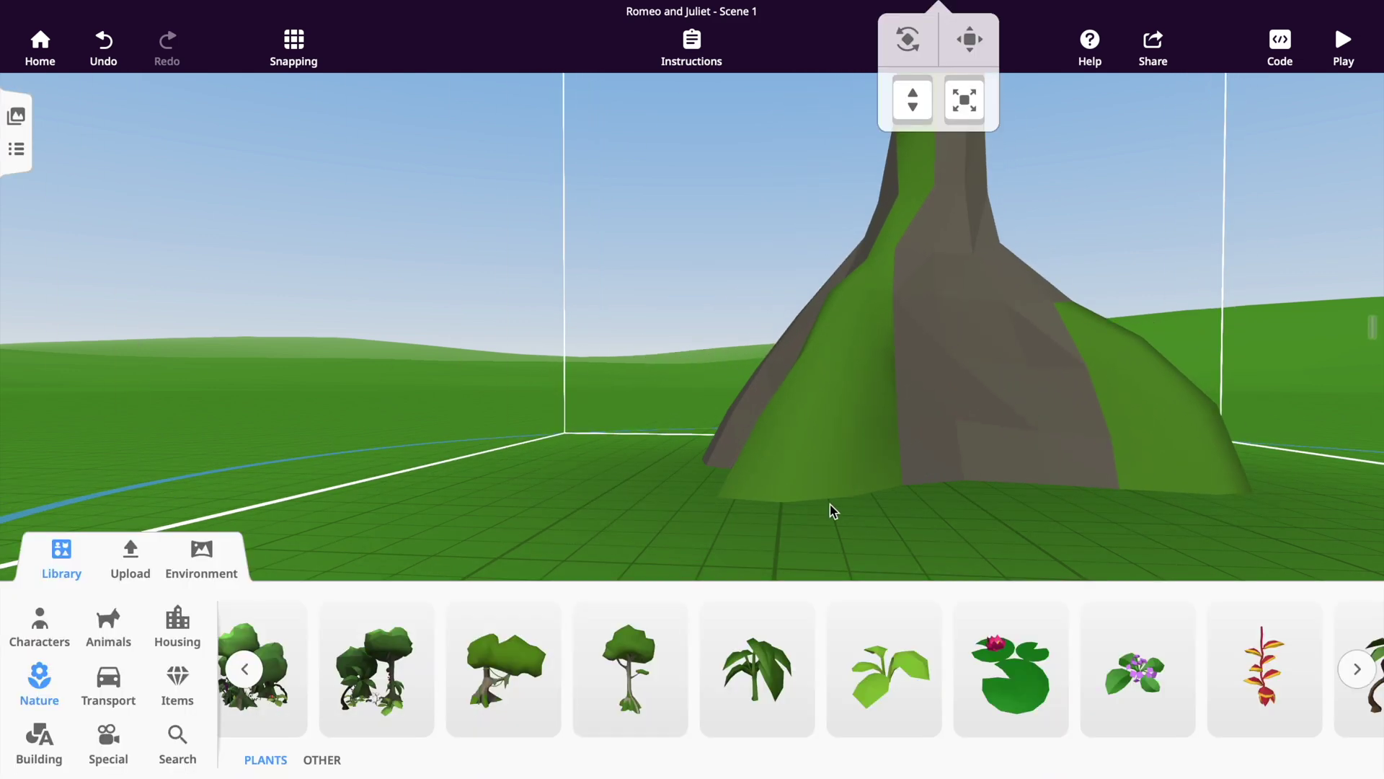
Shrink the tree with the scale handle and move it toward the left of the meadow.
scroll(813, 505, down, 5)
scroll(813, 507, down, 5)
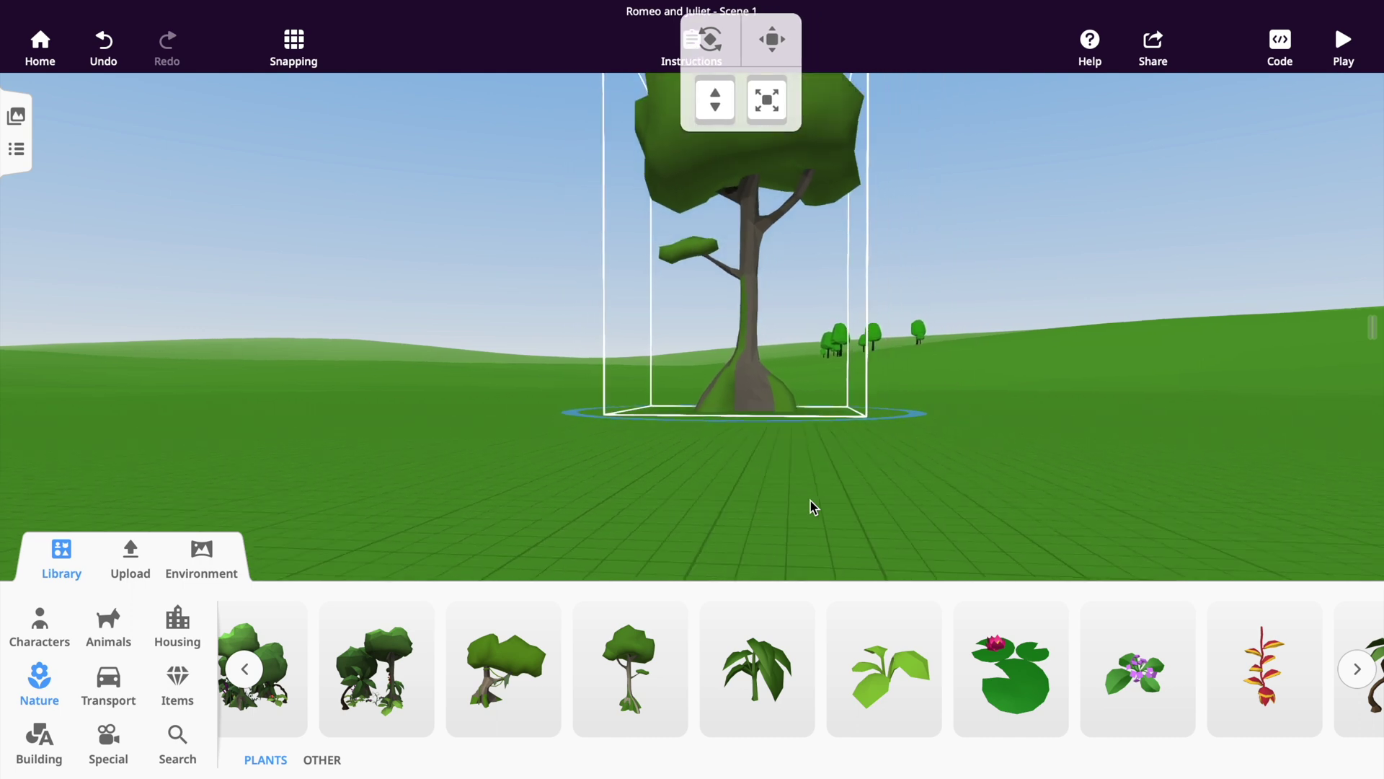
scroll(819, 504, down, 2)
scroll(819, 504, down, 2)
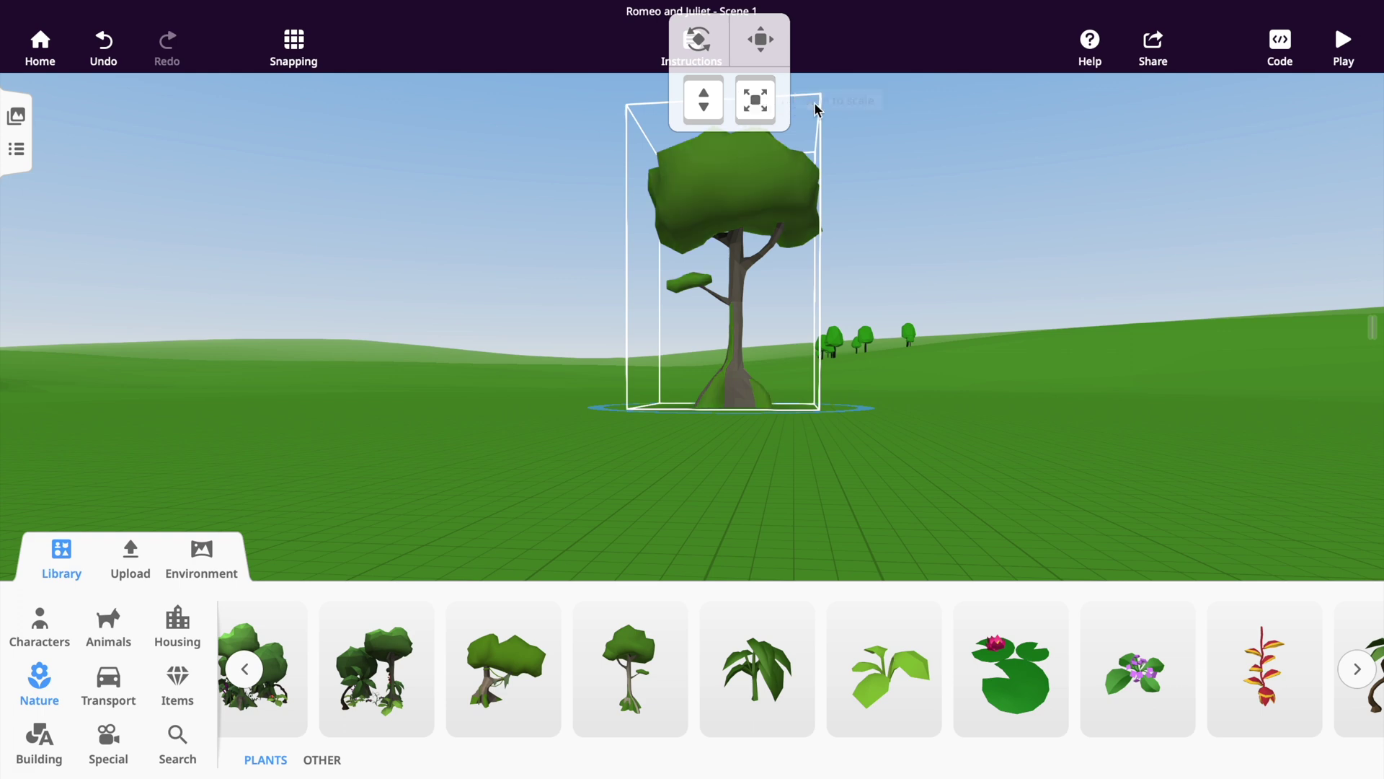
drag(756, 99, 776, 160)
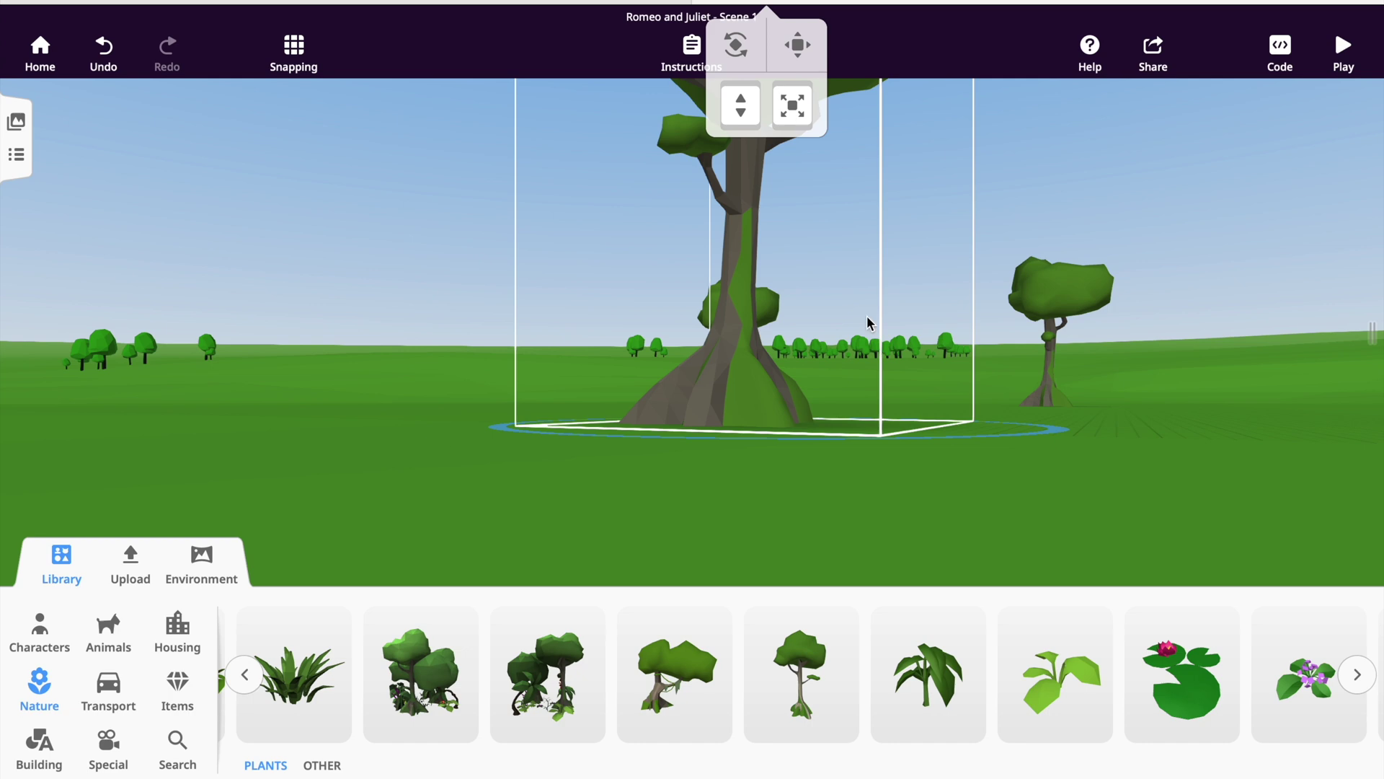
drag(792, 106, 7, 194)
drag(629, 498, 600, 476)
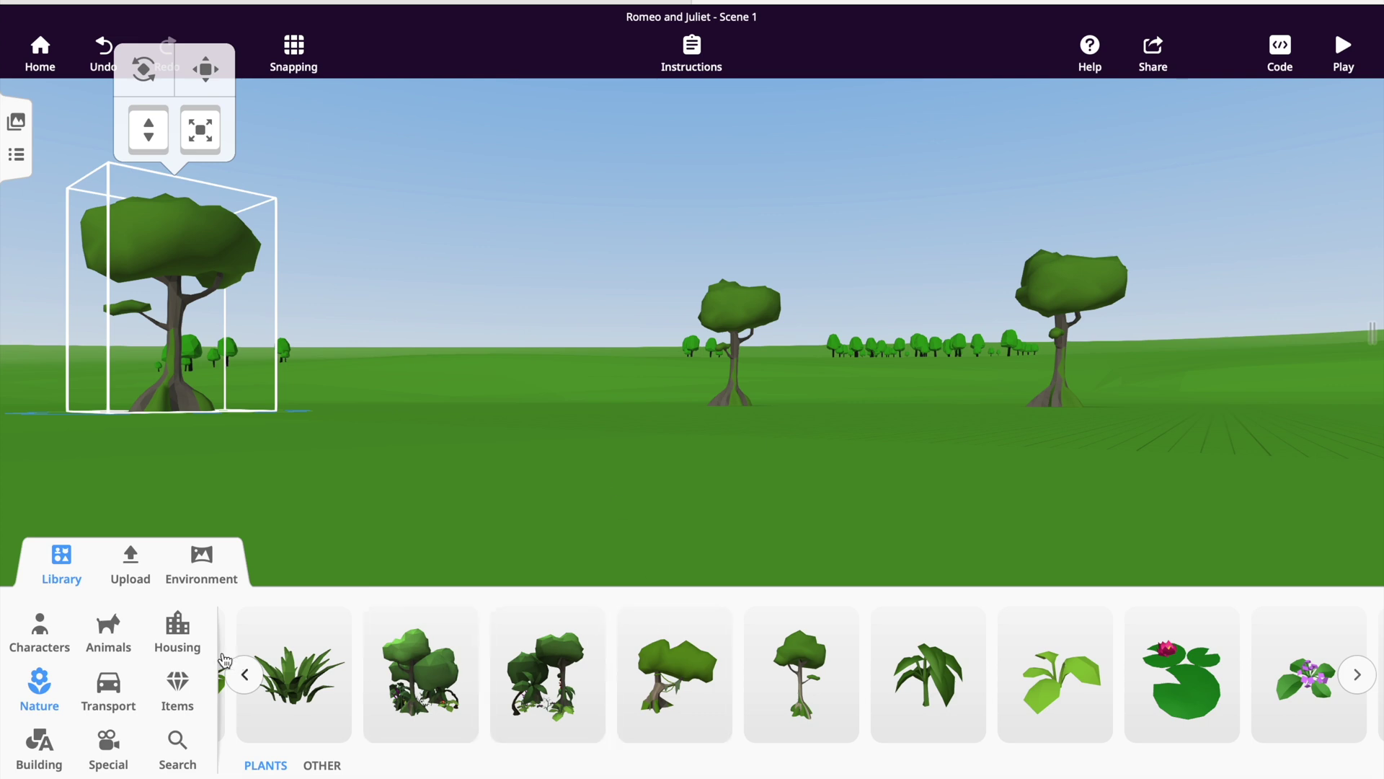
click(172, 641)
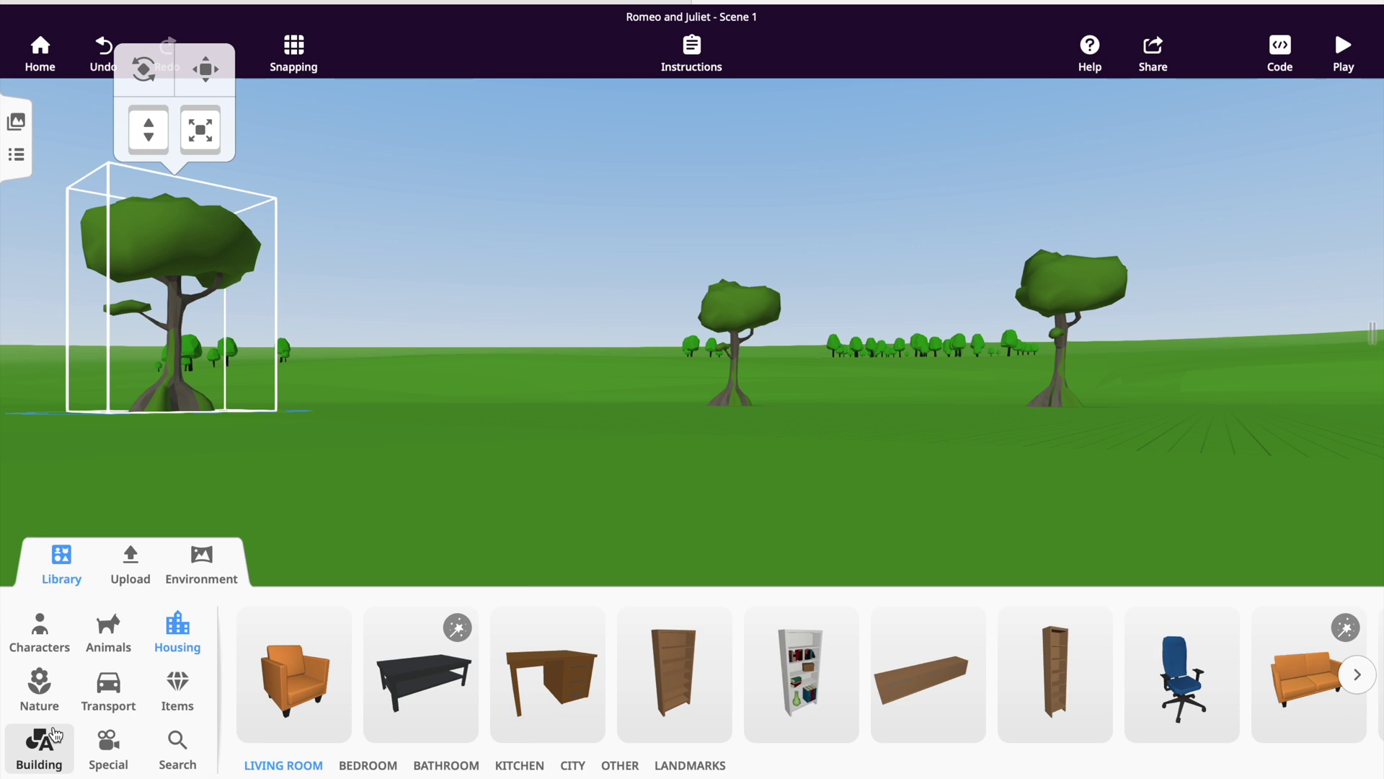
Browse the Building category, scrolling through its Flat and Three-Dimensional items.
click(39, 746)
scroll(754, 692, right, 10)
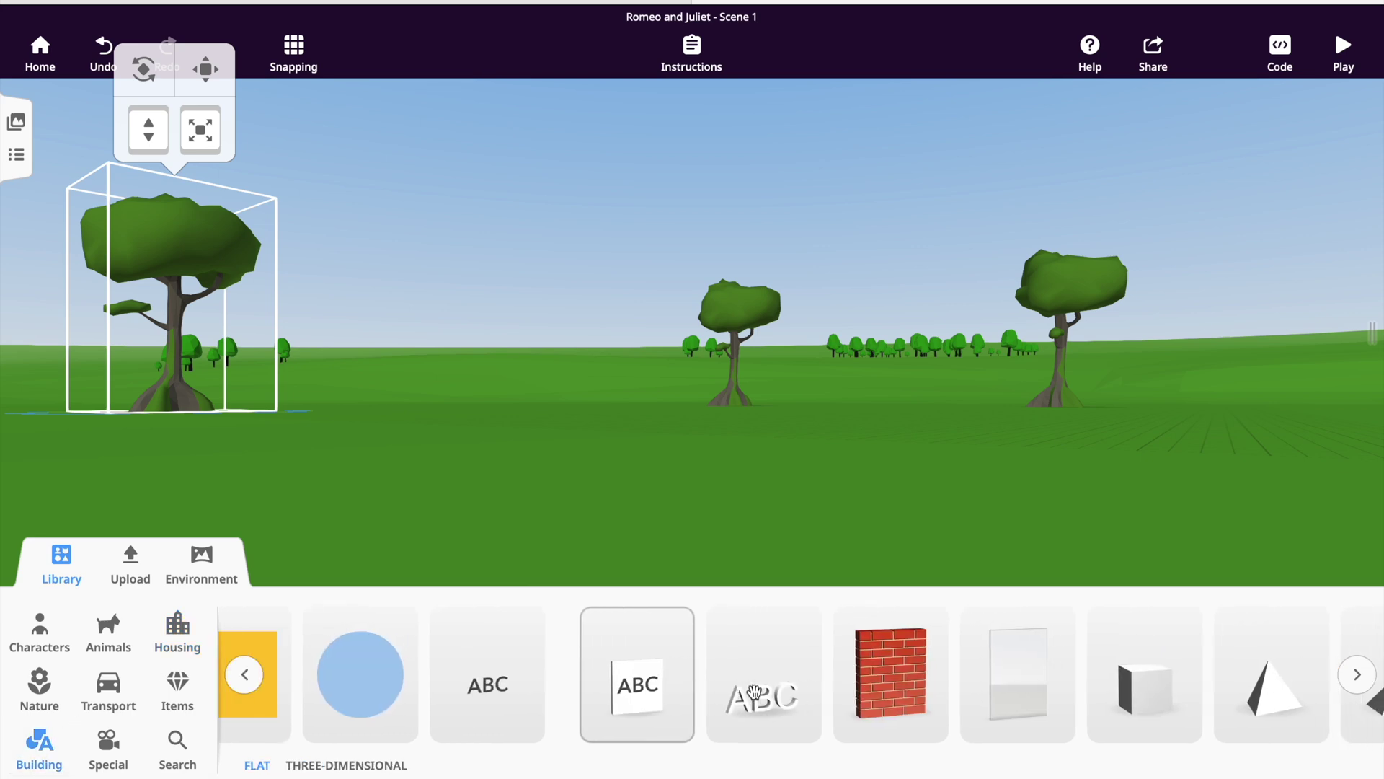
scroll(759, 691, right, 7)
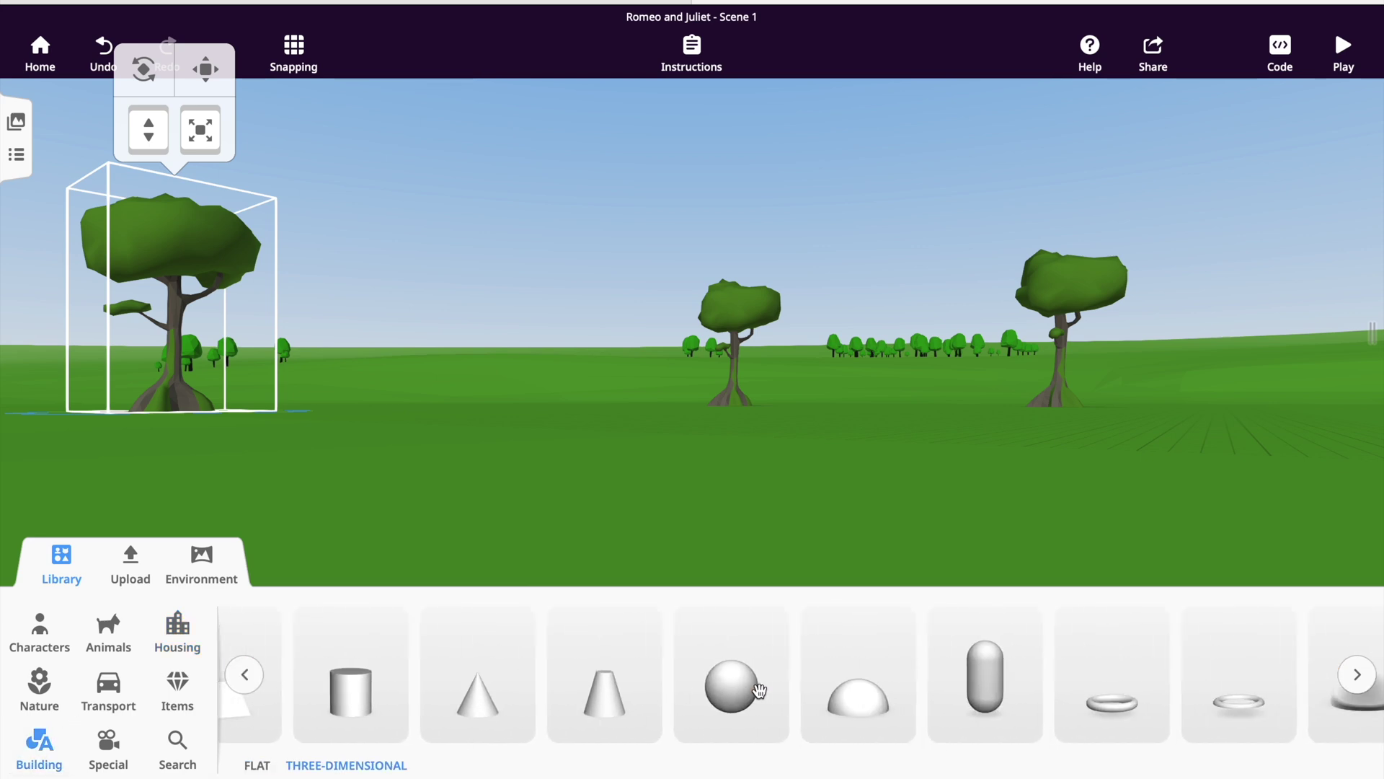
scroll(759, 690, left, 12)
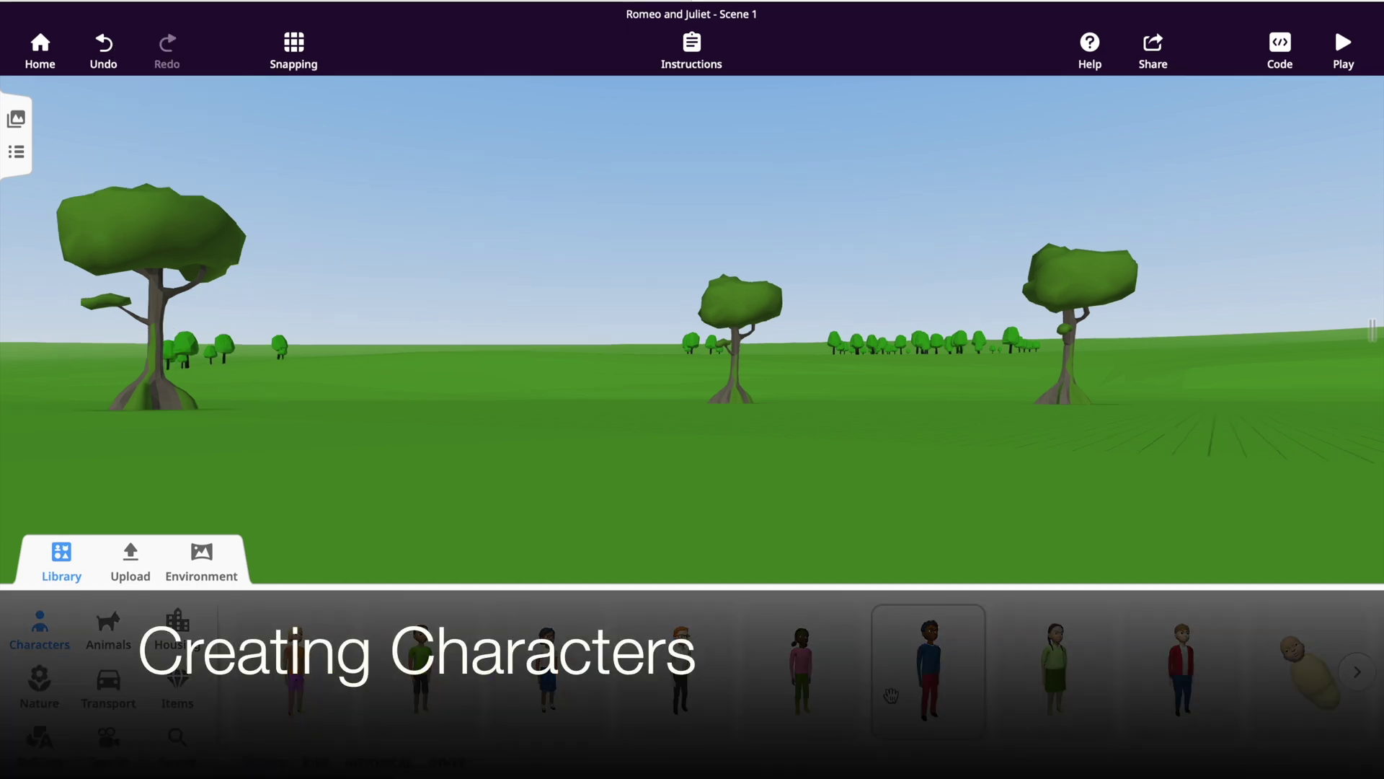
Browse the People, Jobs, Historical and Other characters, then place the green-shirt boy.
click(1358, 674)
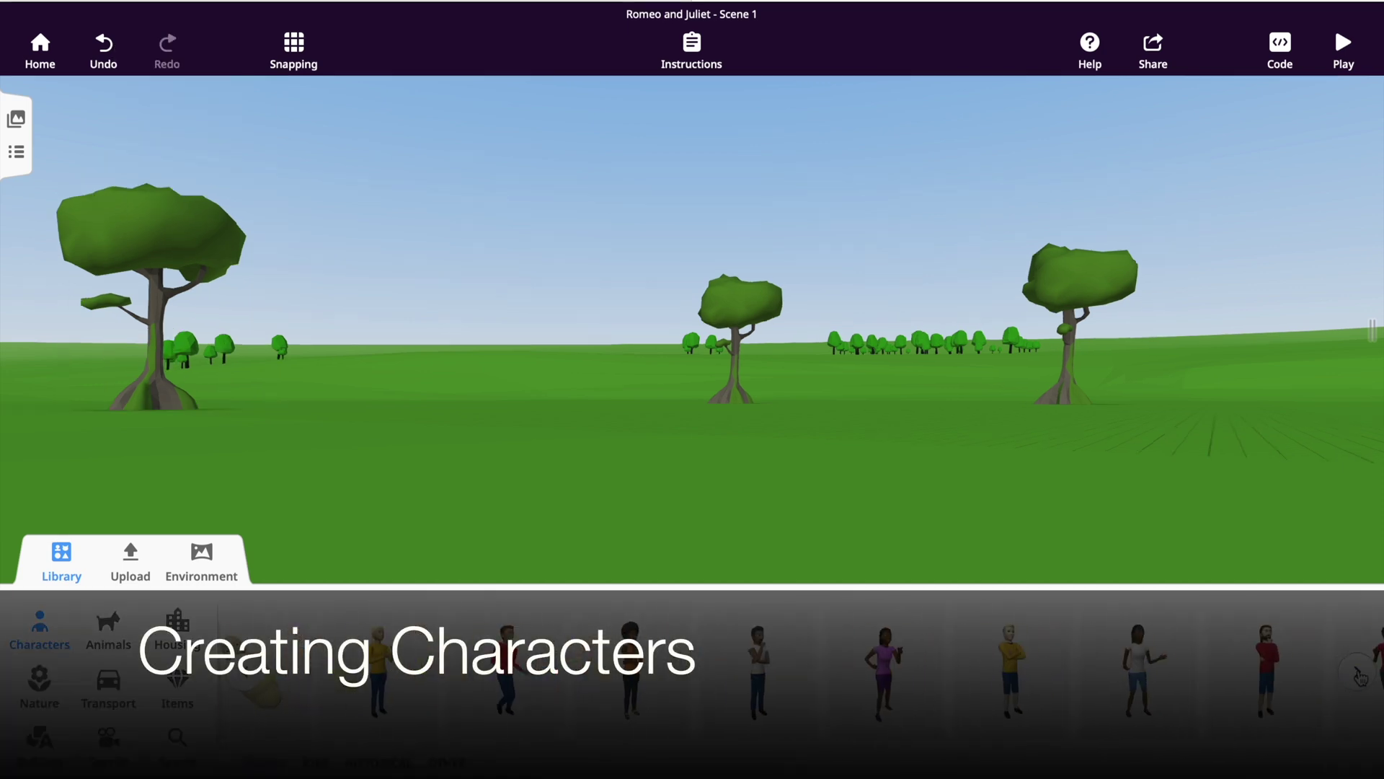
click(1358, 674)
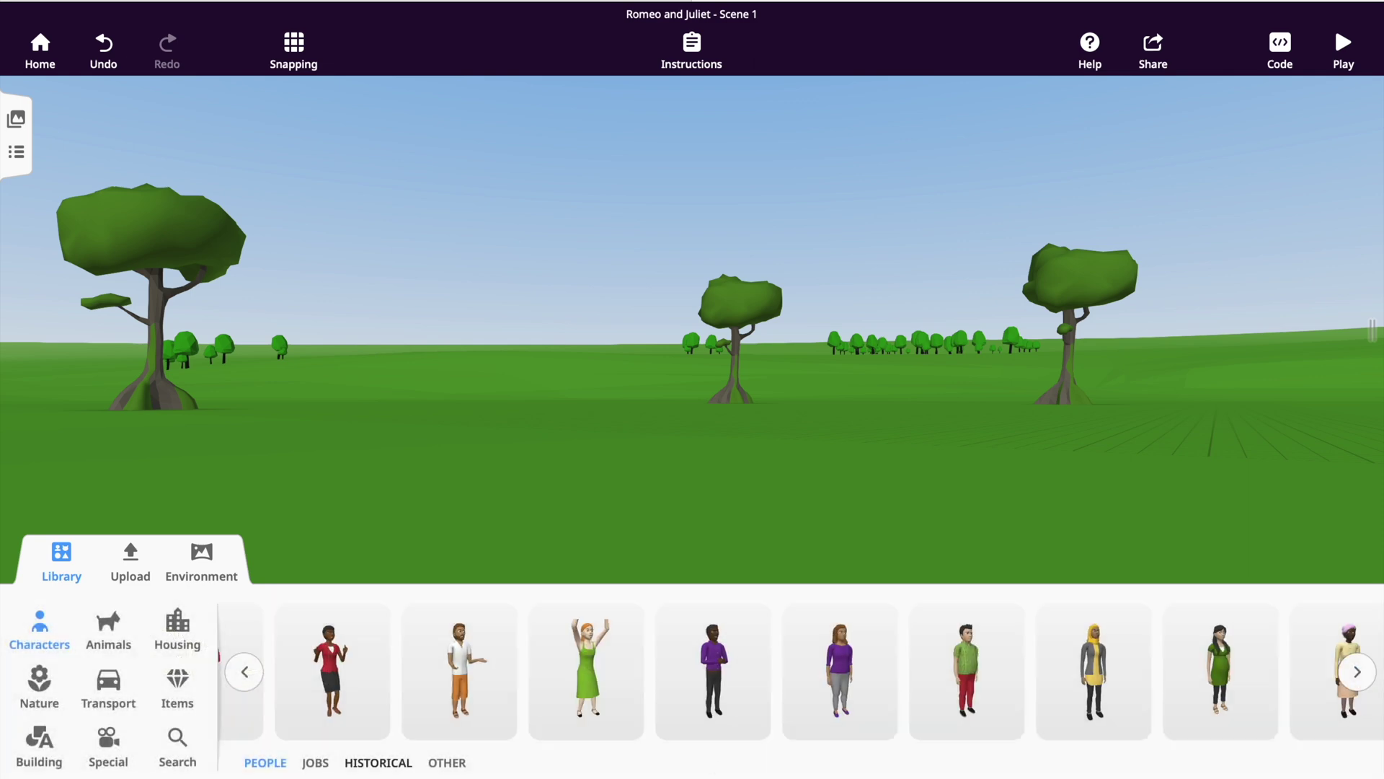
click(313, 765)
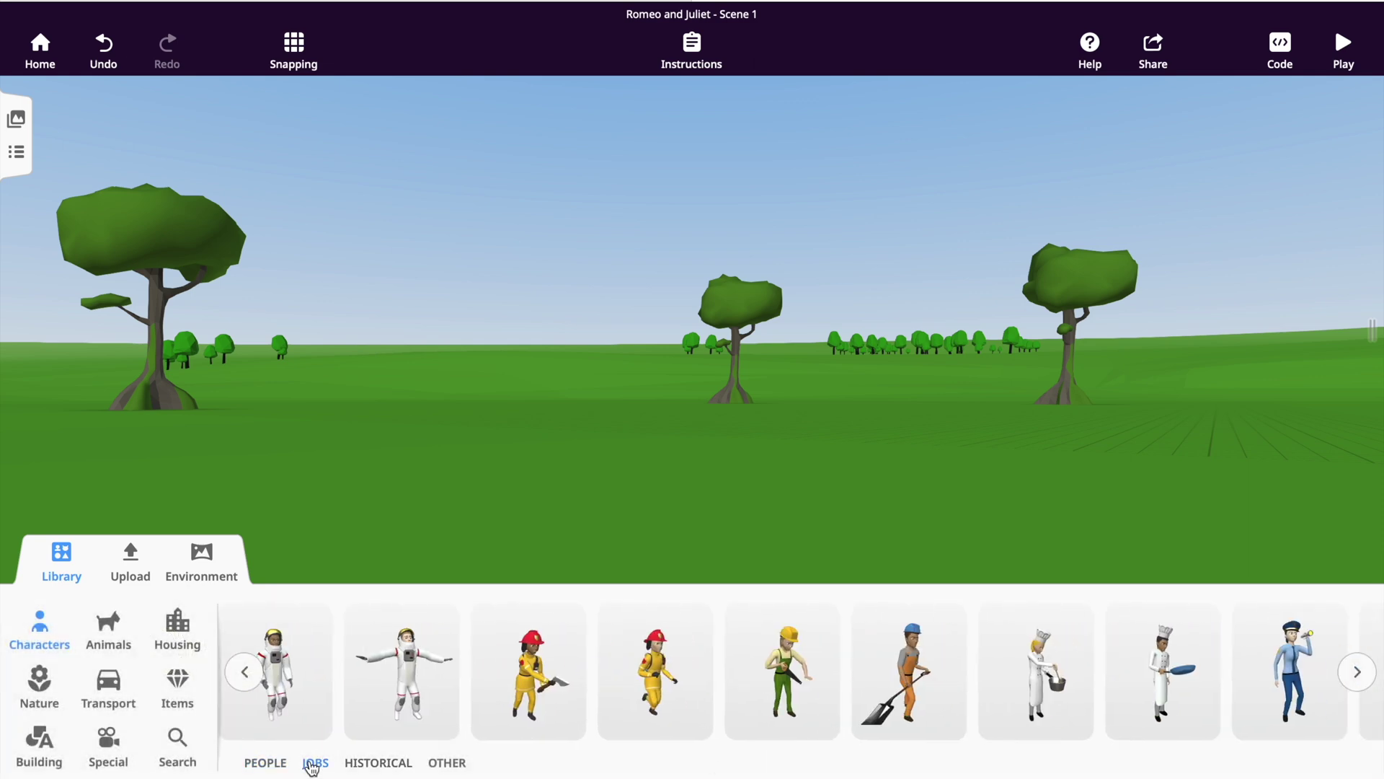
click(364, 766)
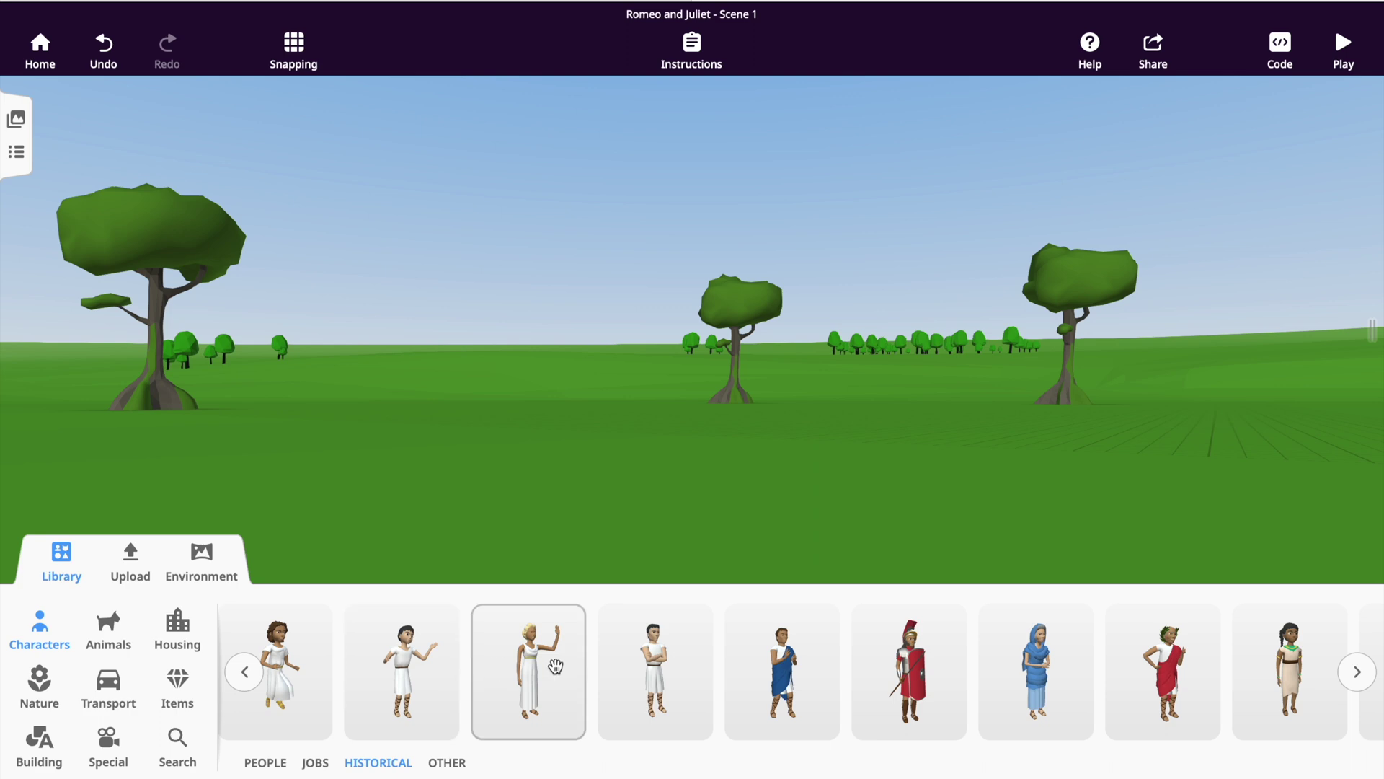
click(450, 764)
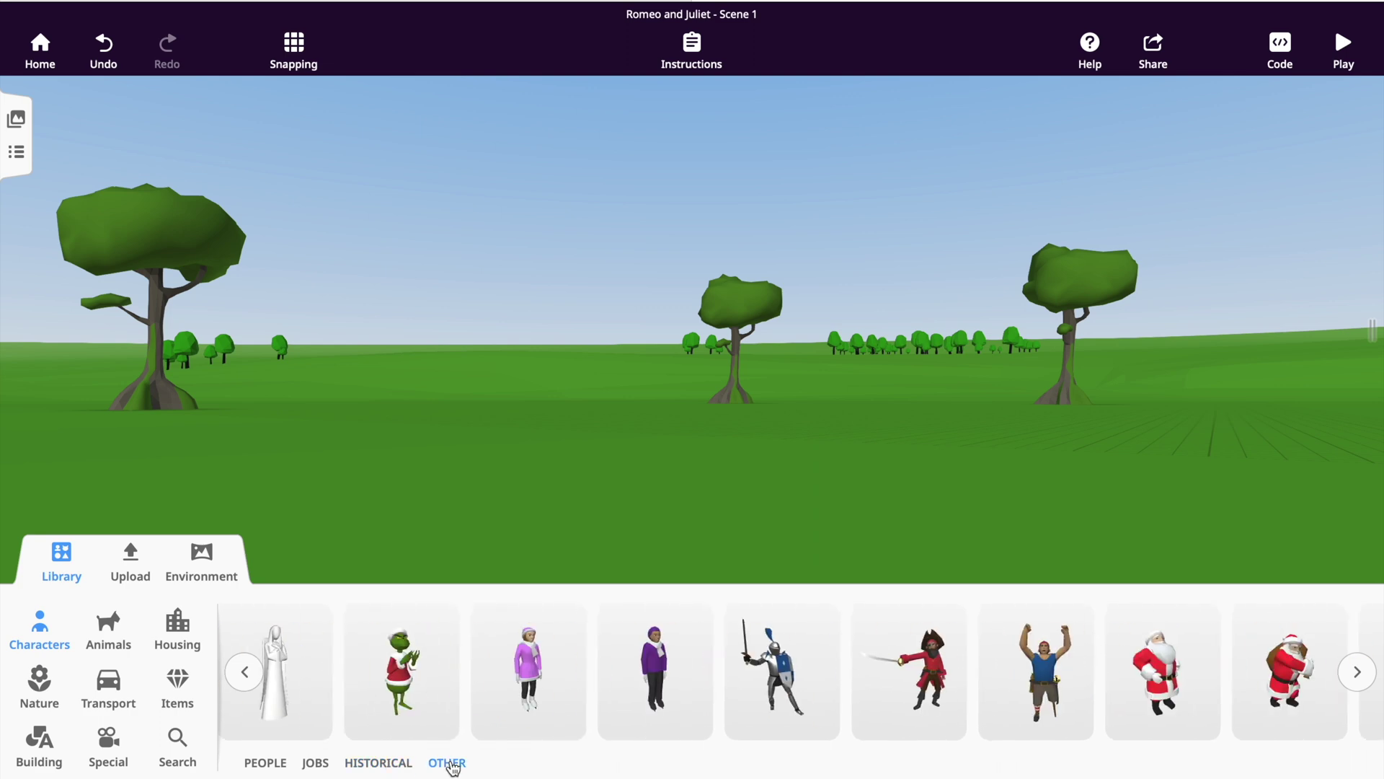
click(272, 766)
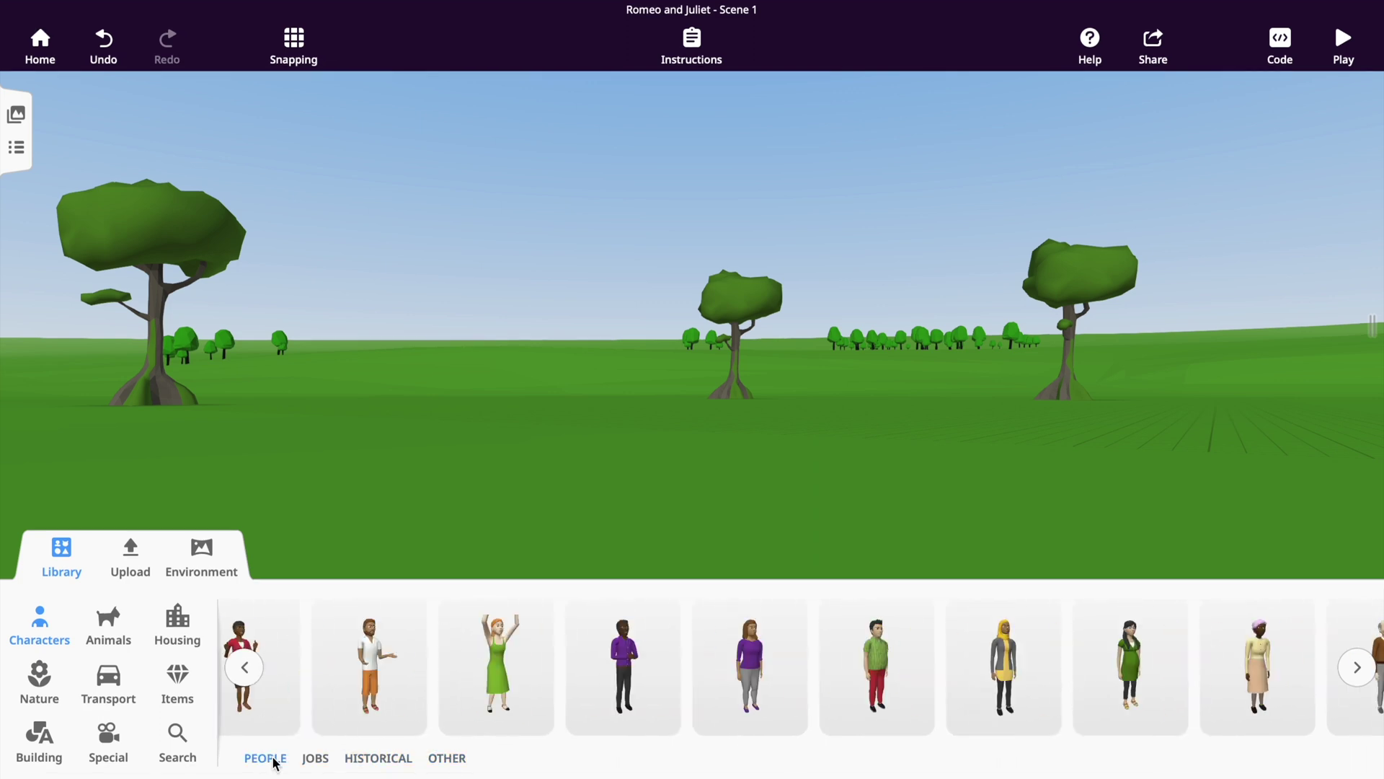
click(390, 681)
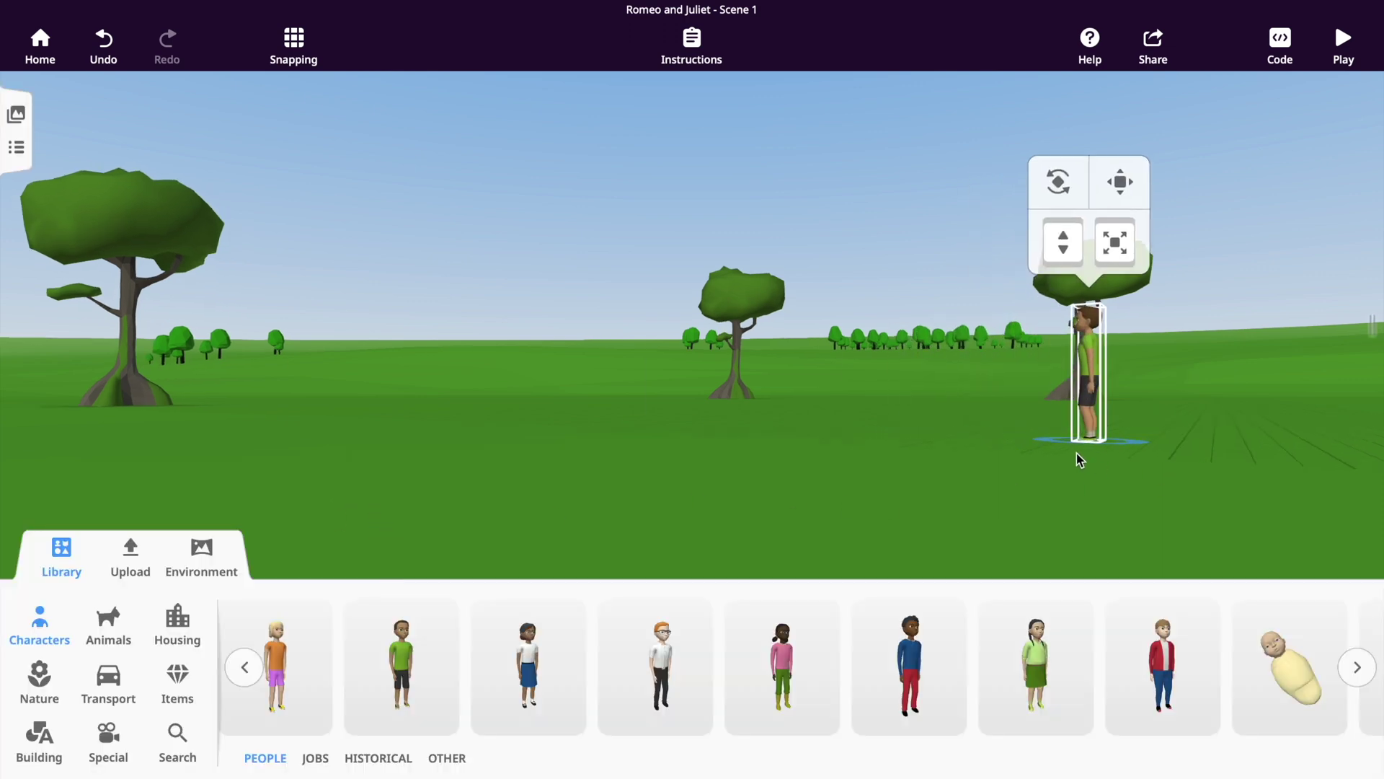
click(756, 382)
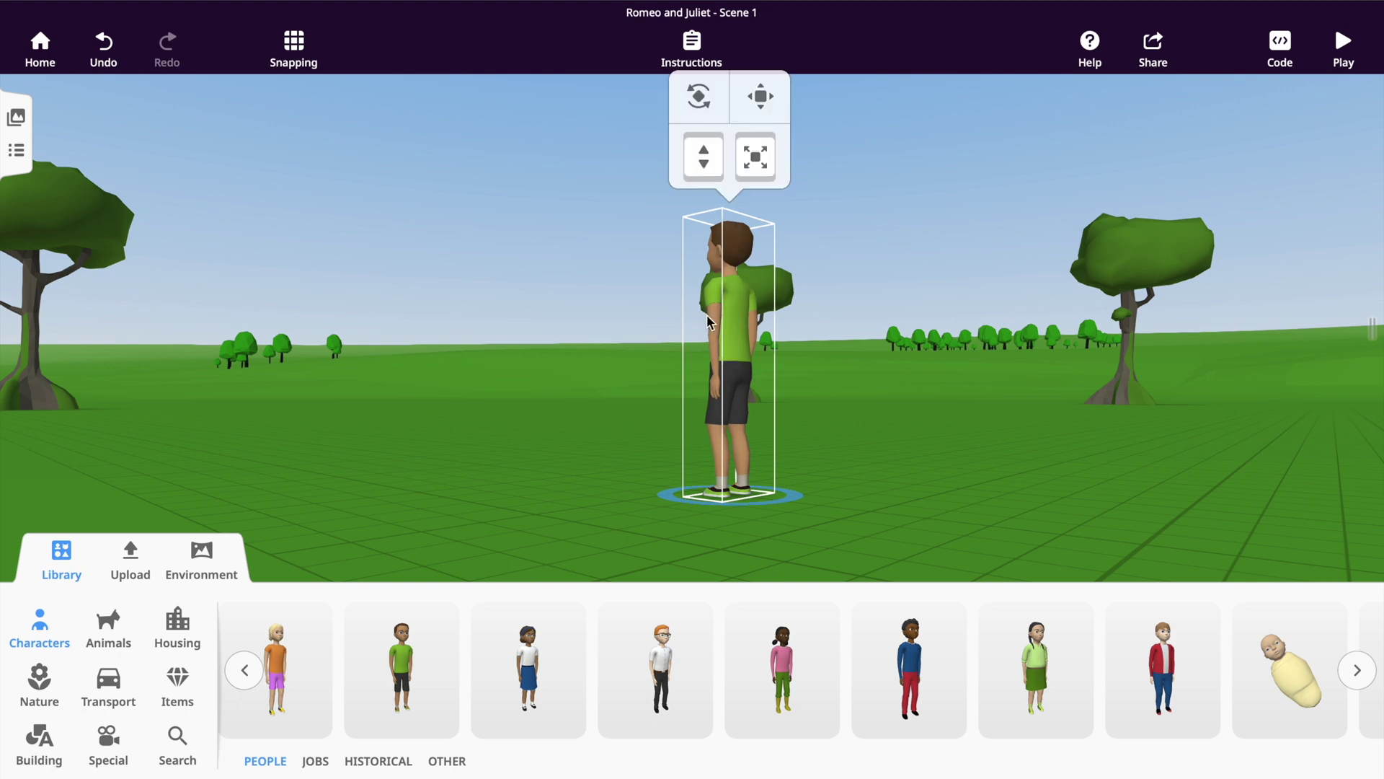
Rotate the boy to 135° on the horizontal ring so he faces the viewer upright.
click(699, 98)
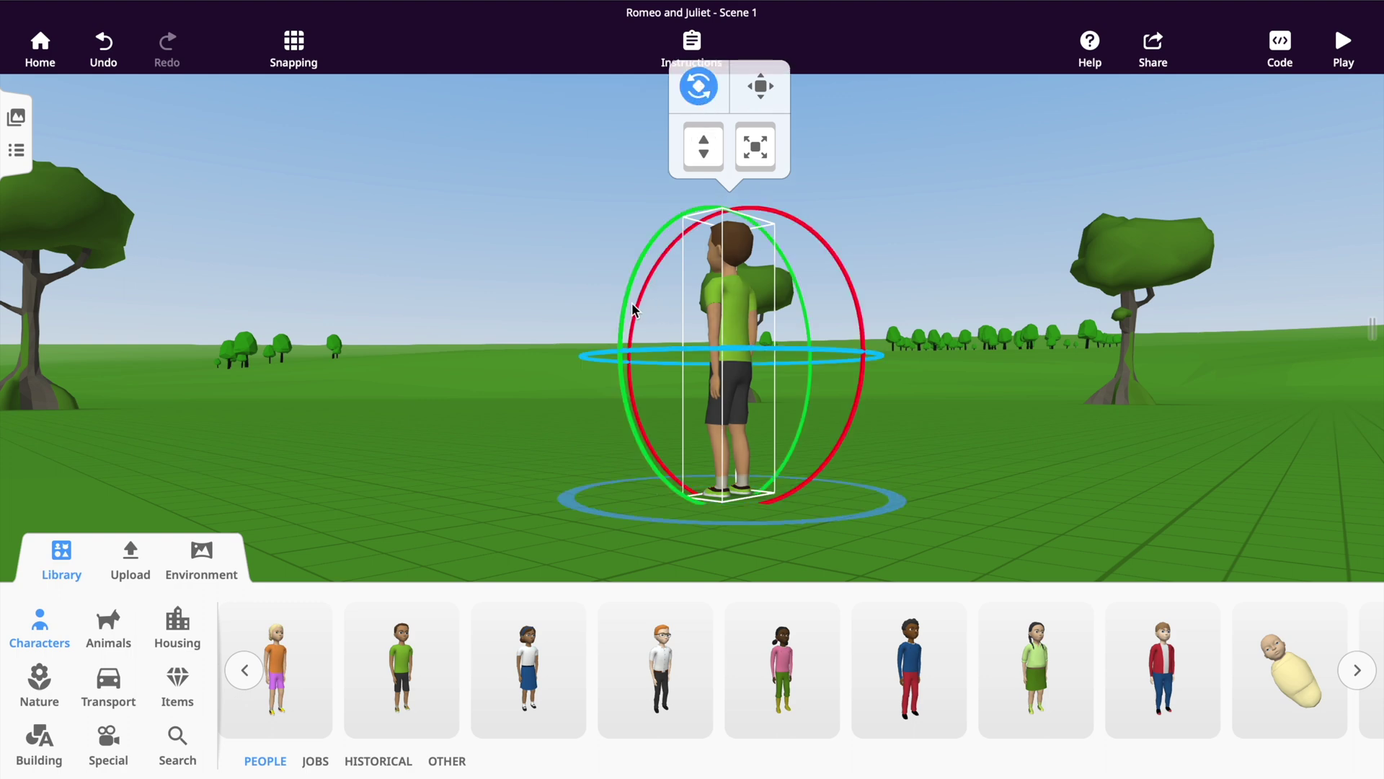
drag(633, 309, 627, 308)
drag(642, 357, 742, 353)
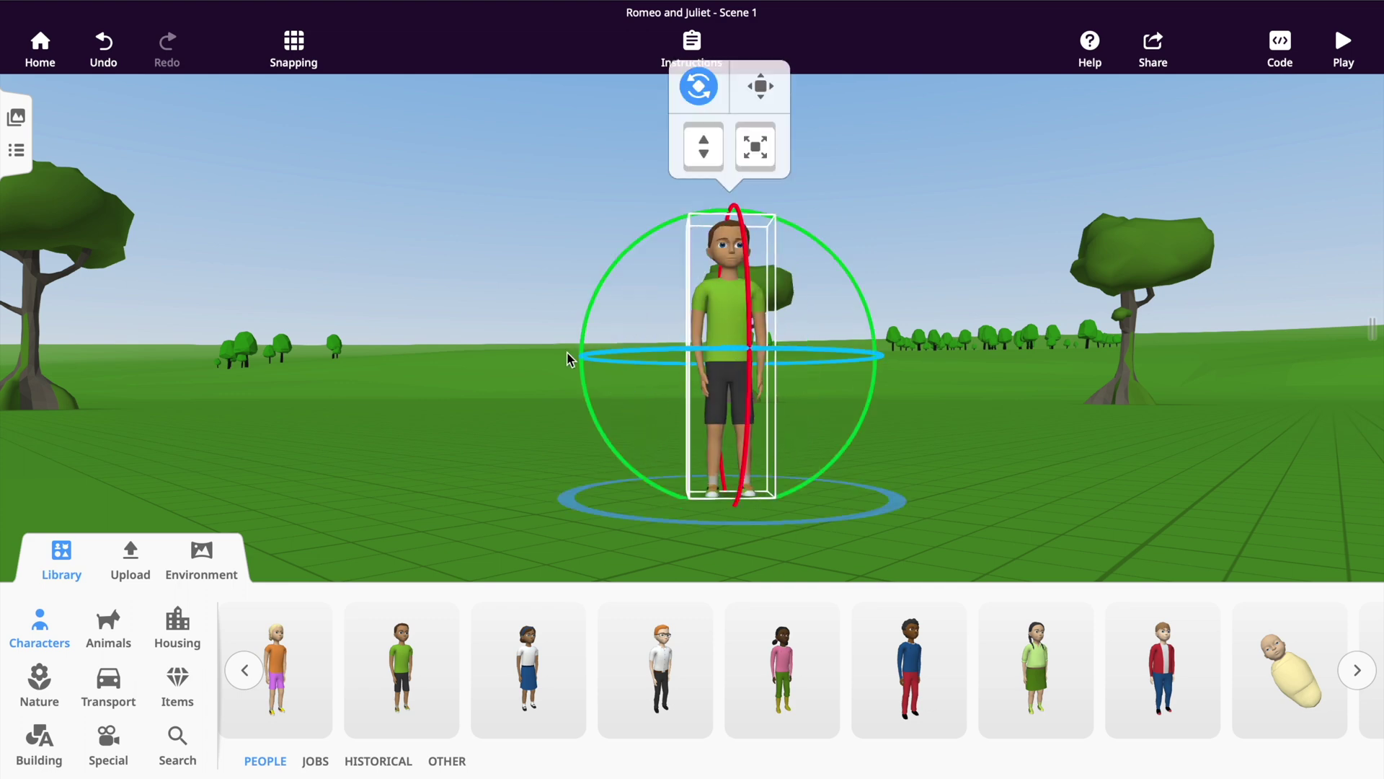
drag(584, 371, 577, 349)
drag(746, 403, 745, 336)
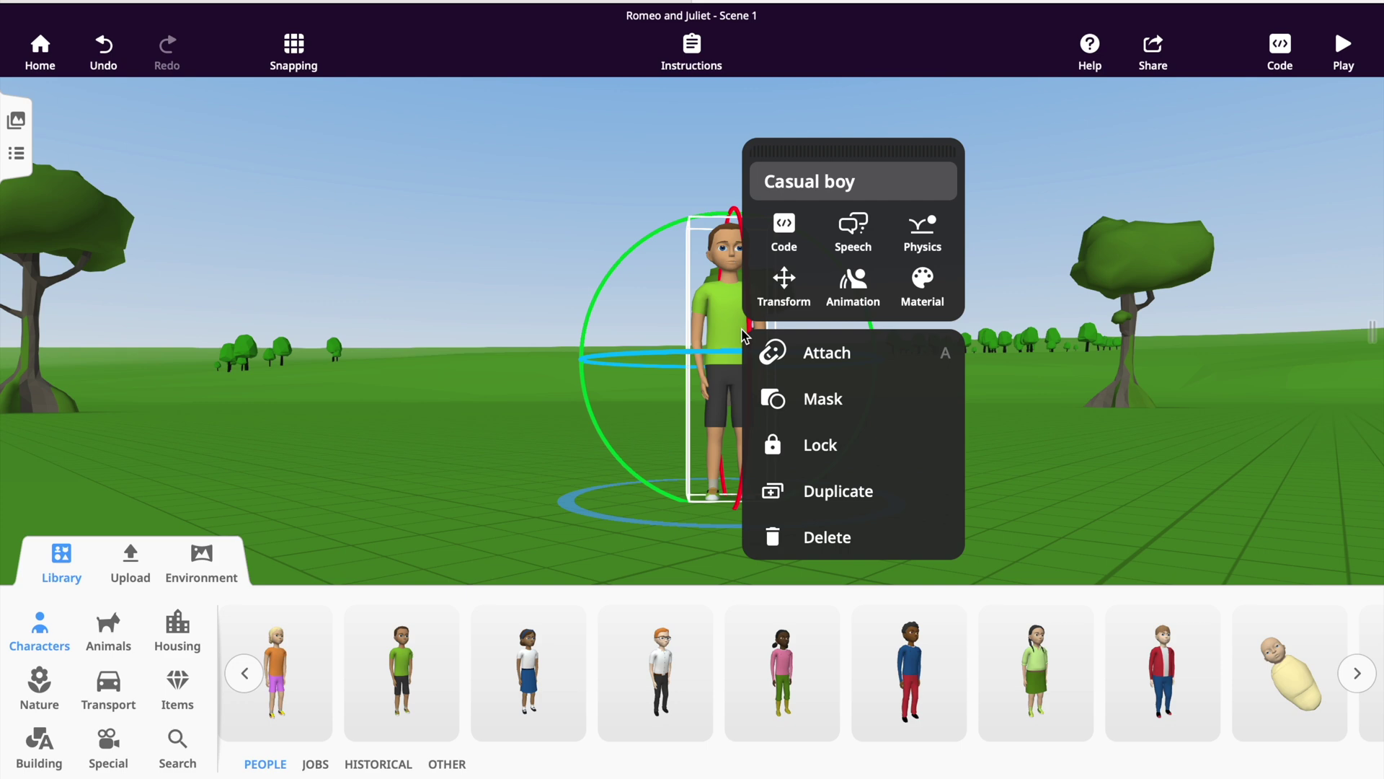
Give the boy light brown pants and a darker skin tone.
click(918, 301)
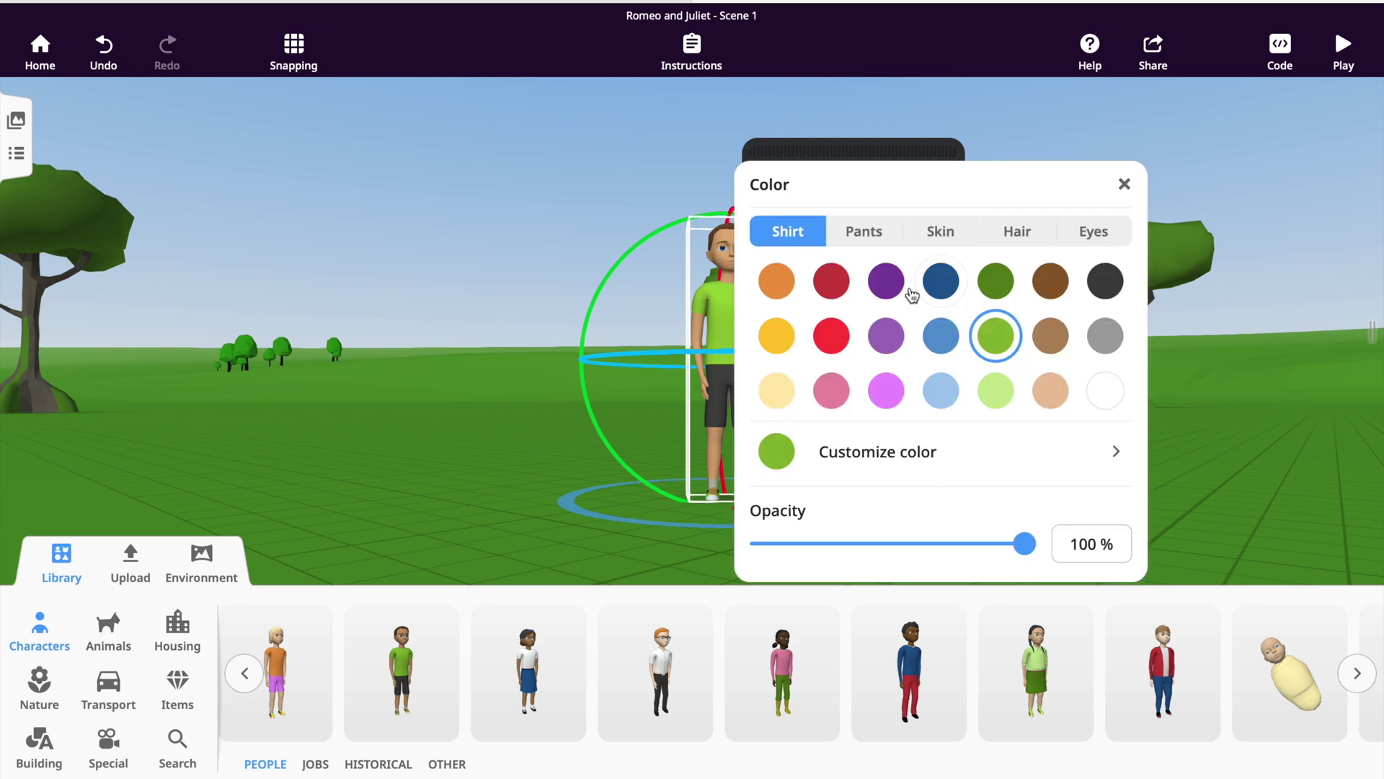
click(859, 235)
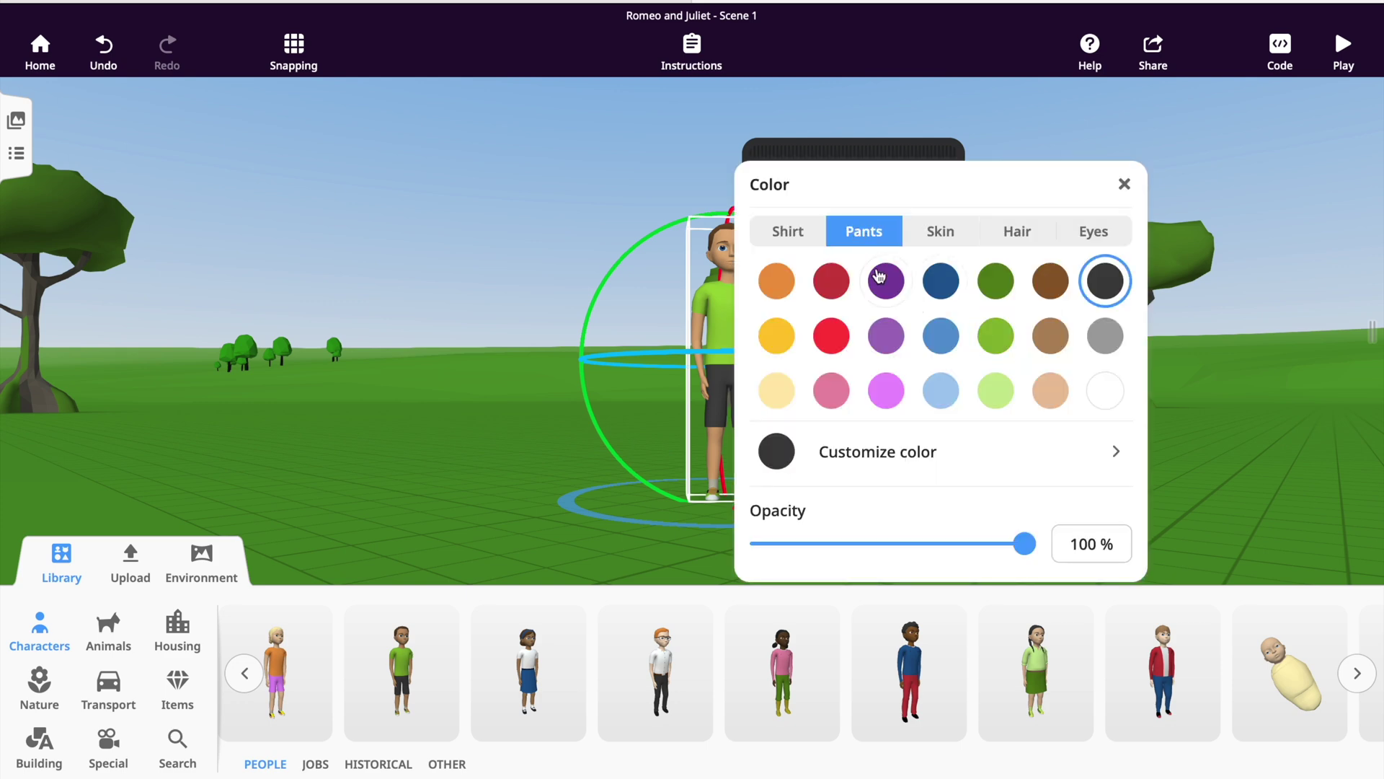
click(1051, 335)
click(925, 242)
click(835, 393)
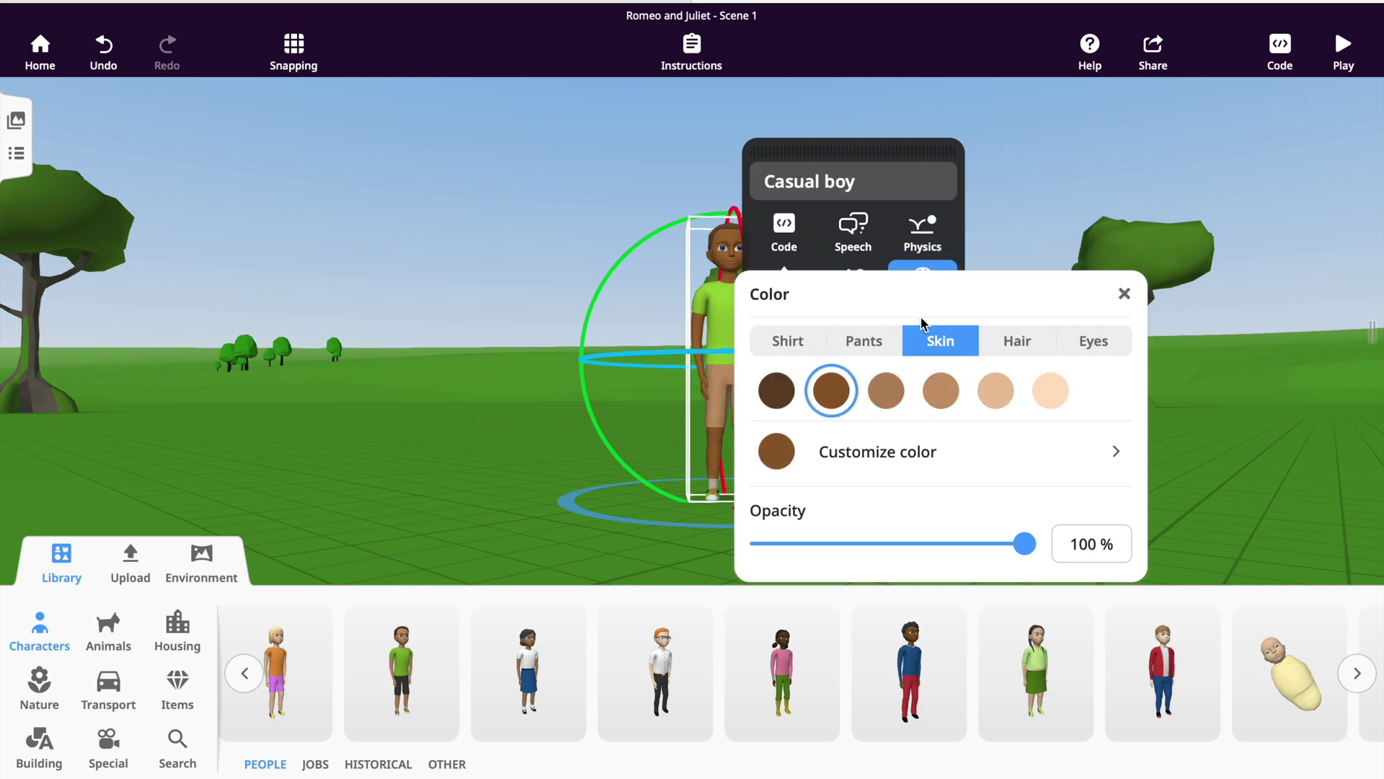
Set his hair to dark grey at full opacity and close the colour panel.
click(1018, 340)
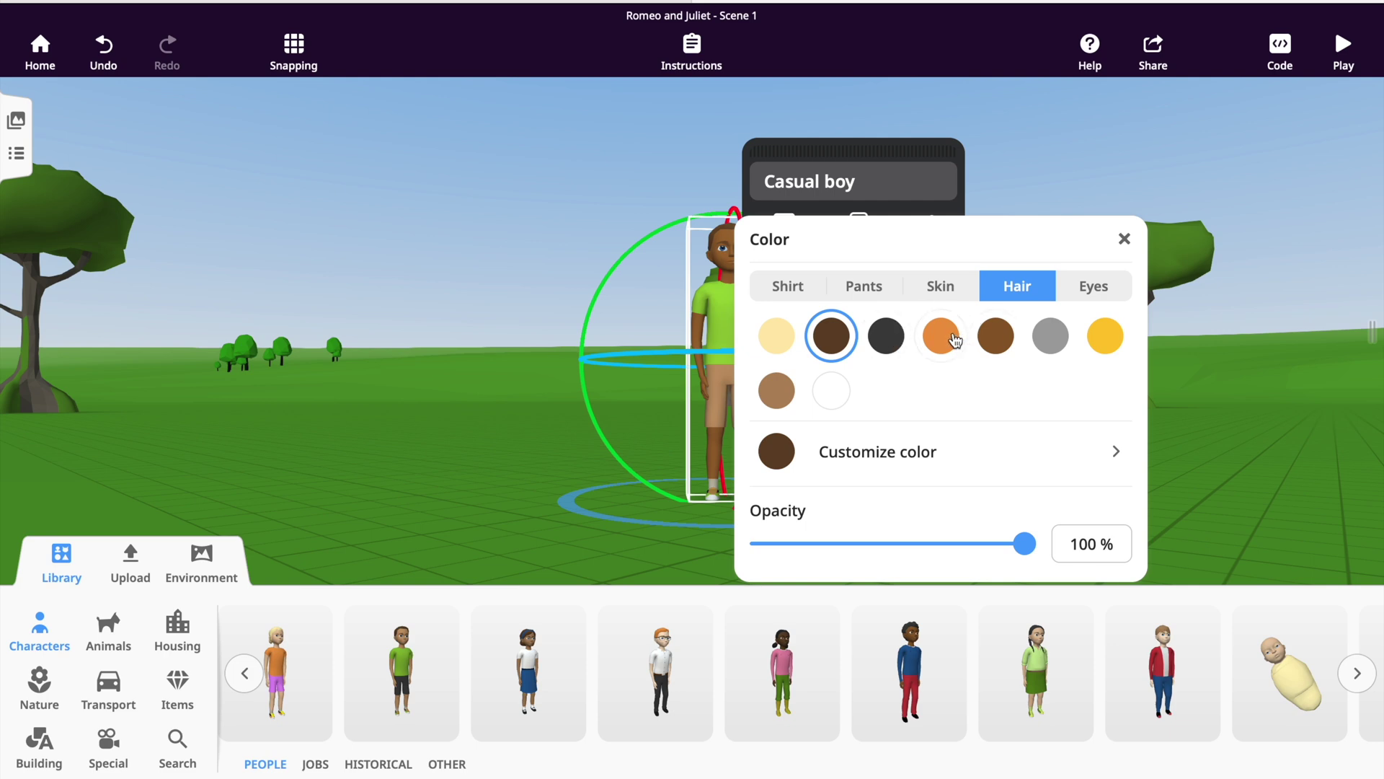
click(954, 339)
click(895, 339)
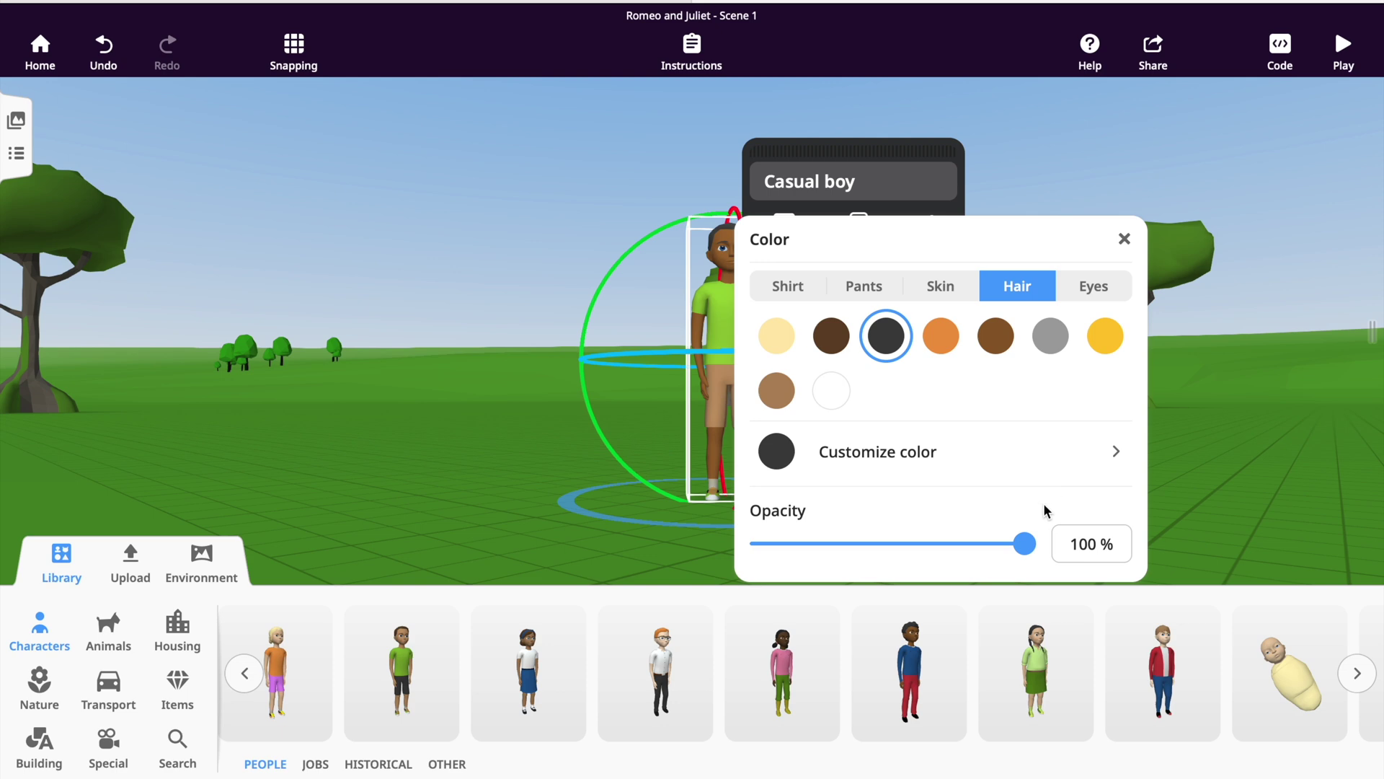
drag(1024, 544, 1057, 543)
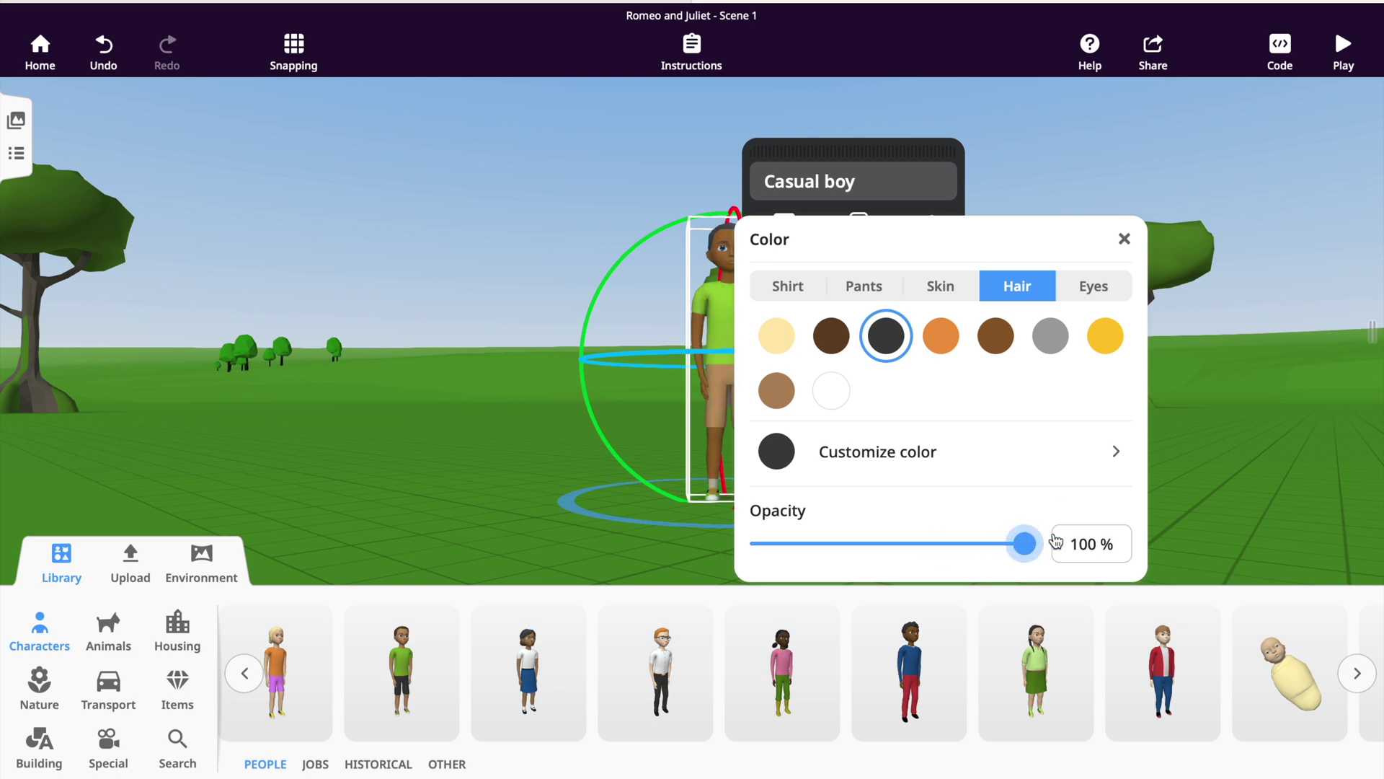
click(1125, 239)
click(752, 382)
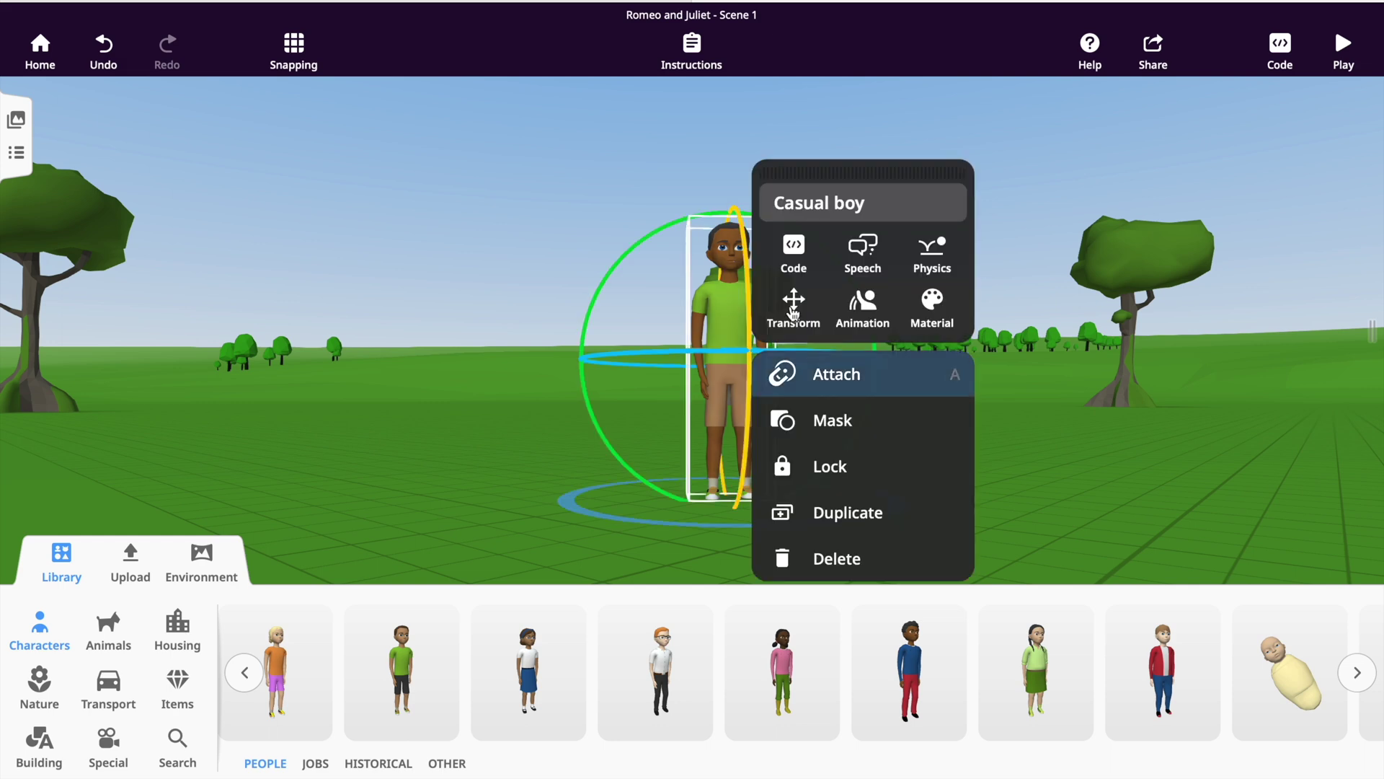
Rename the Casual boy character to 'Romeo'.
click(853, 216)
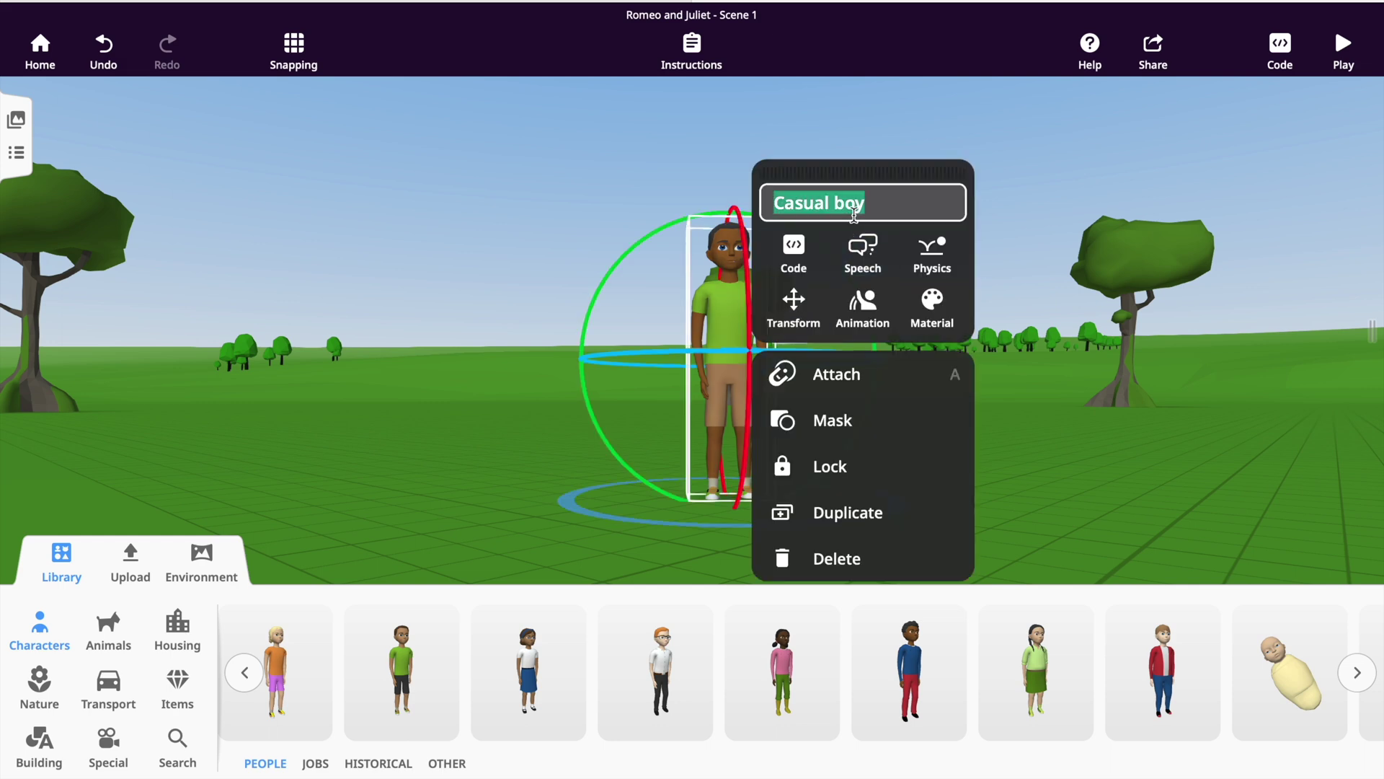
text(Romeo)
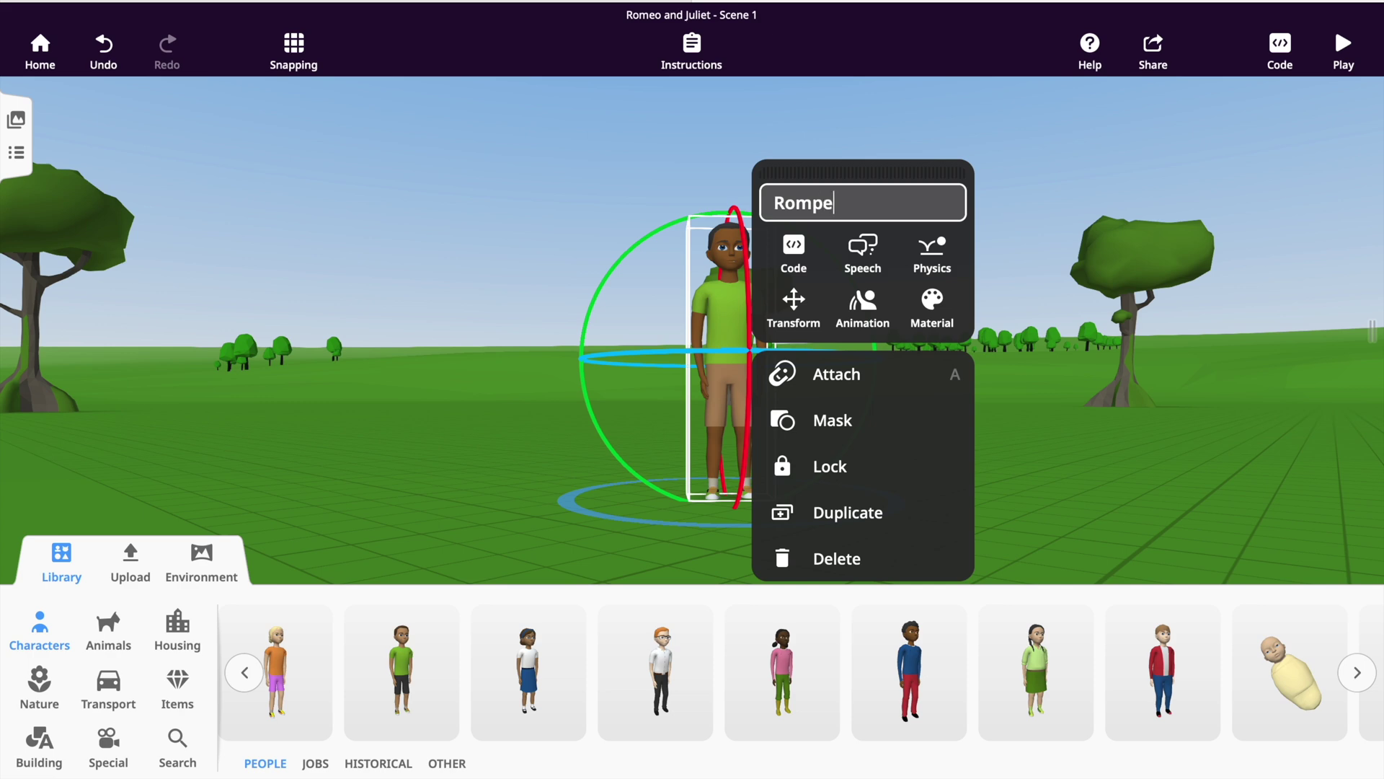
key(Return)
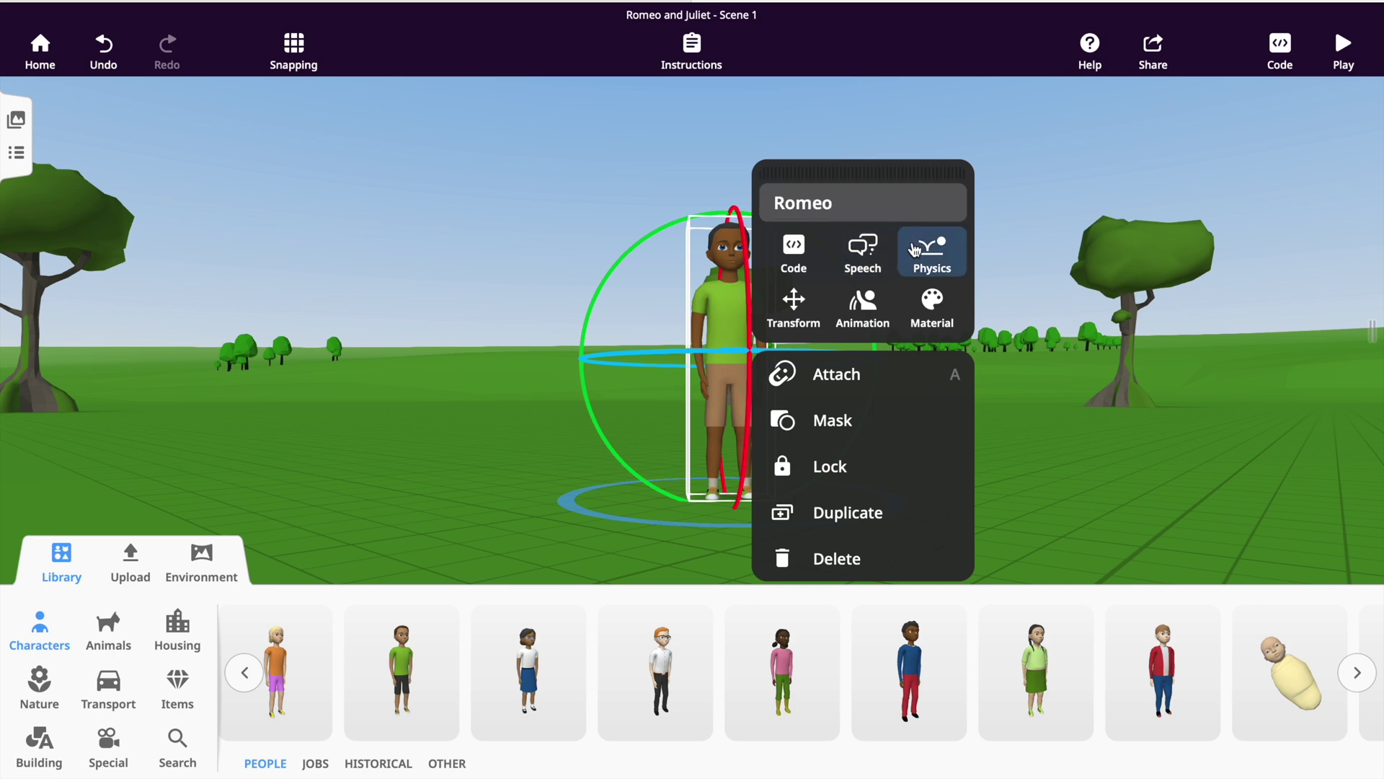
click(1072, 378)
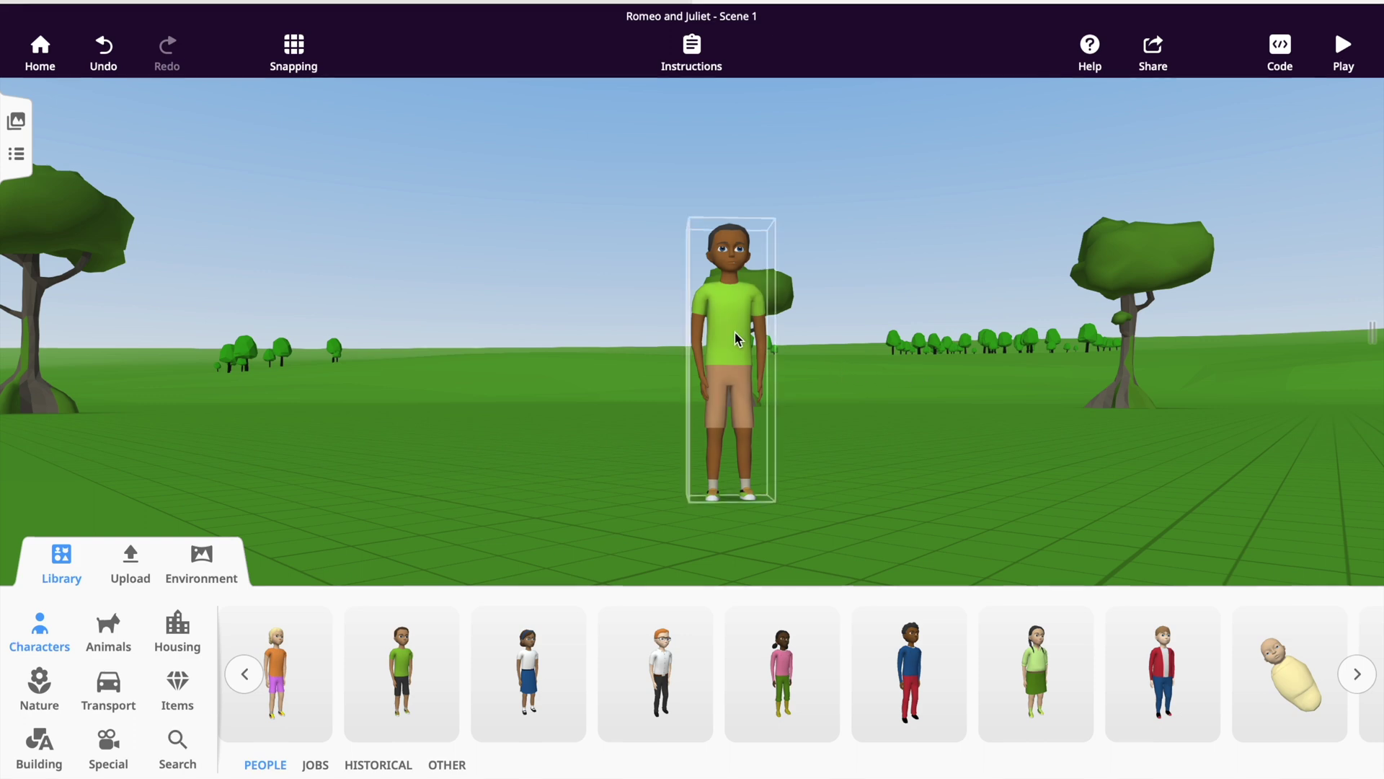
click(718, 339)
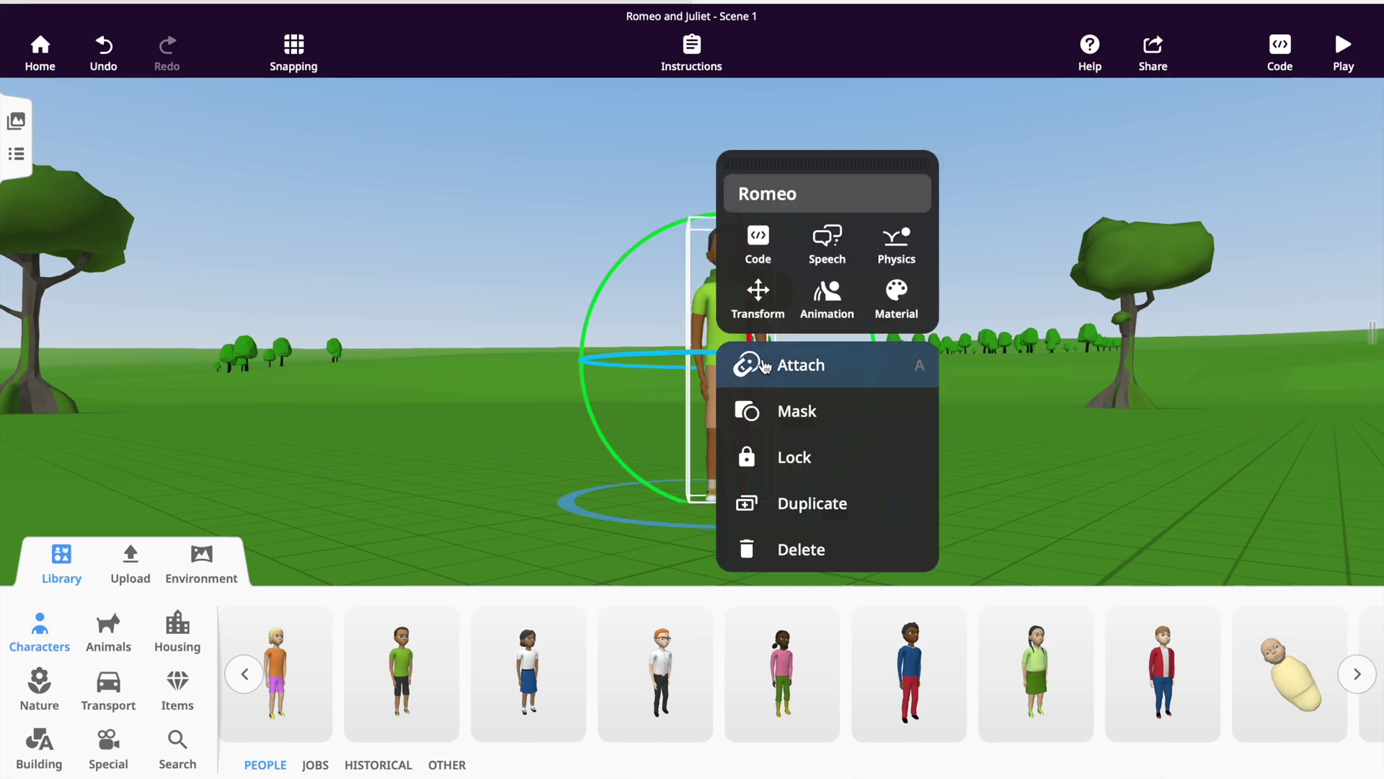
Try Romeo's kneel and point postures and the Confused reaction animation.
click(827, 307)
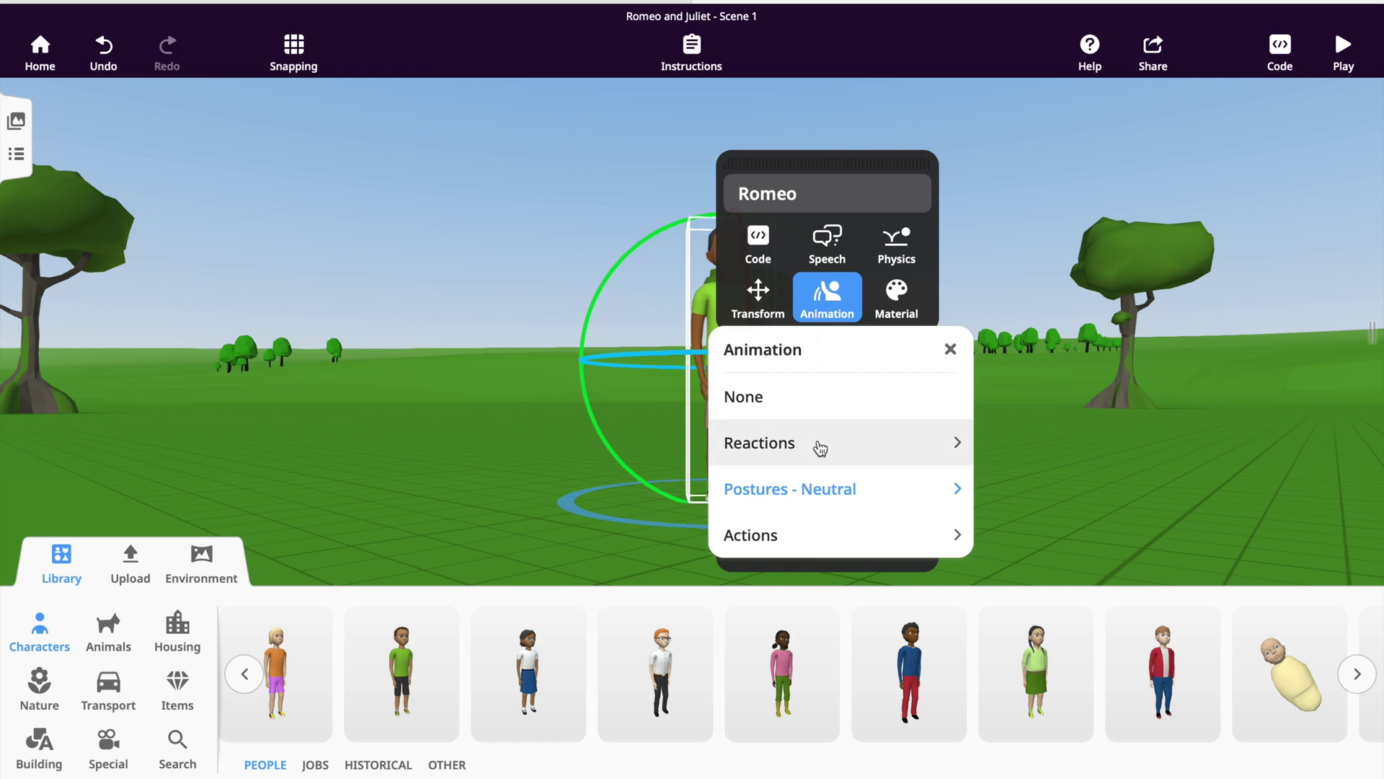
click(816, 492)
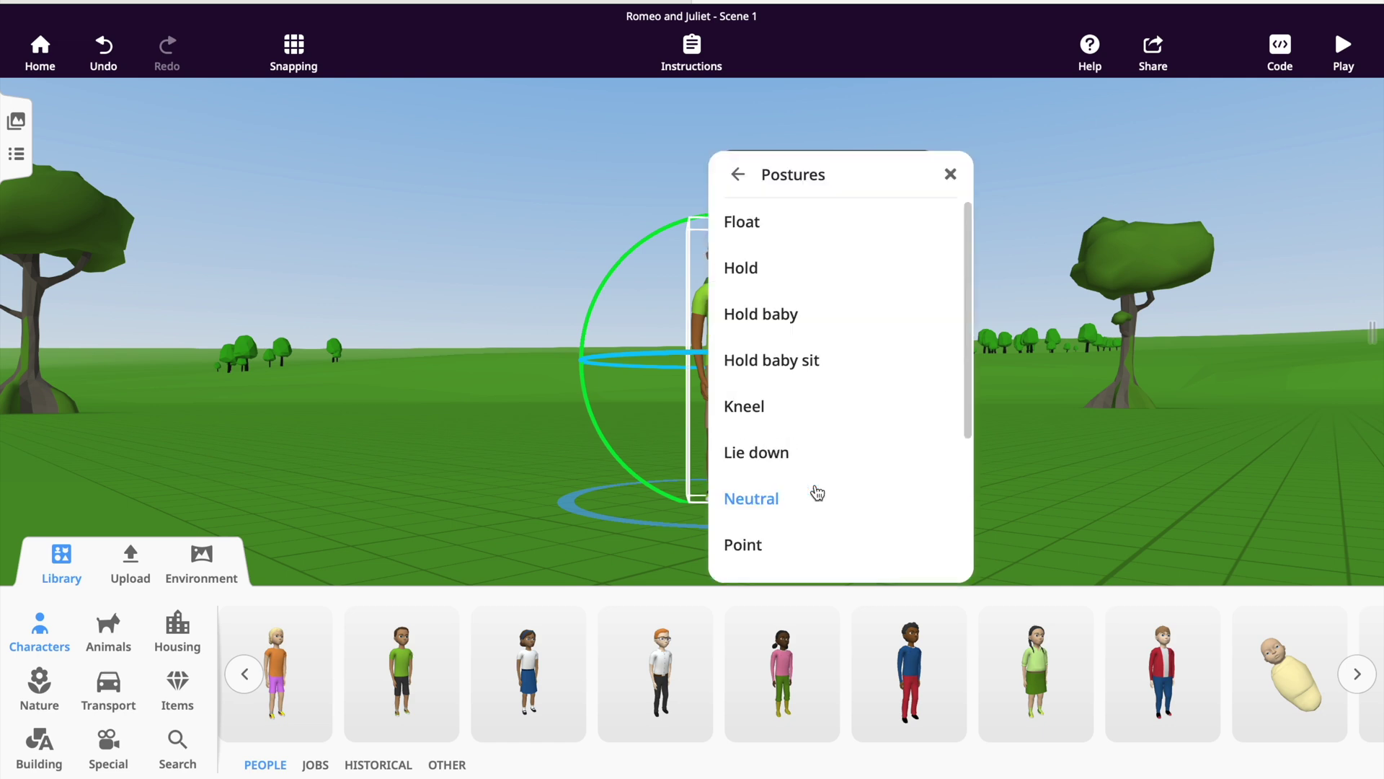
click(790, 408)
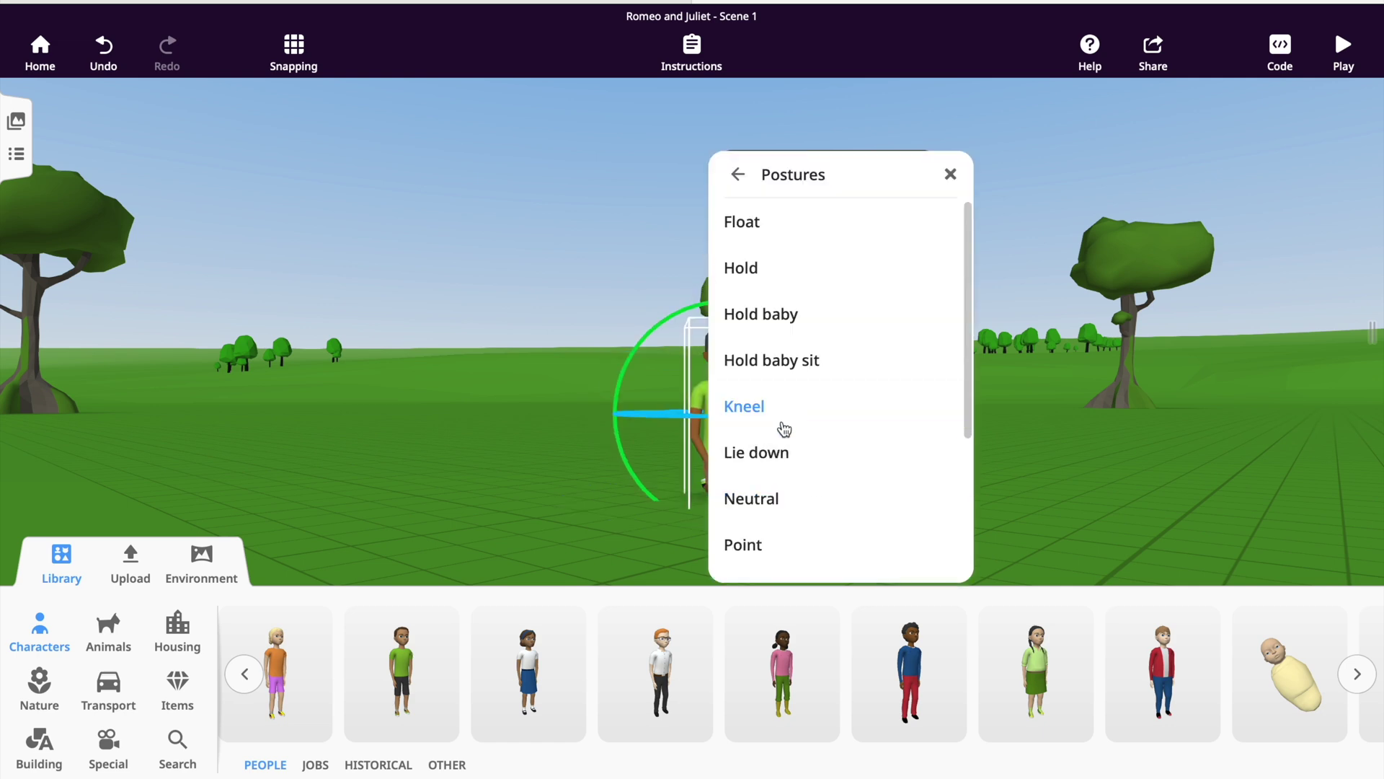
scroll(786, 429, down, 2)
click(762, 445)
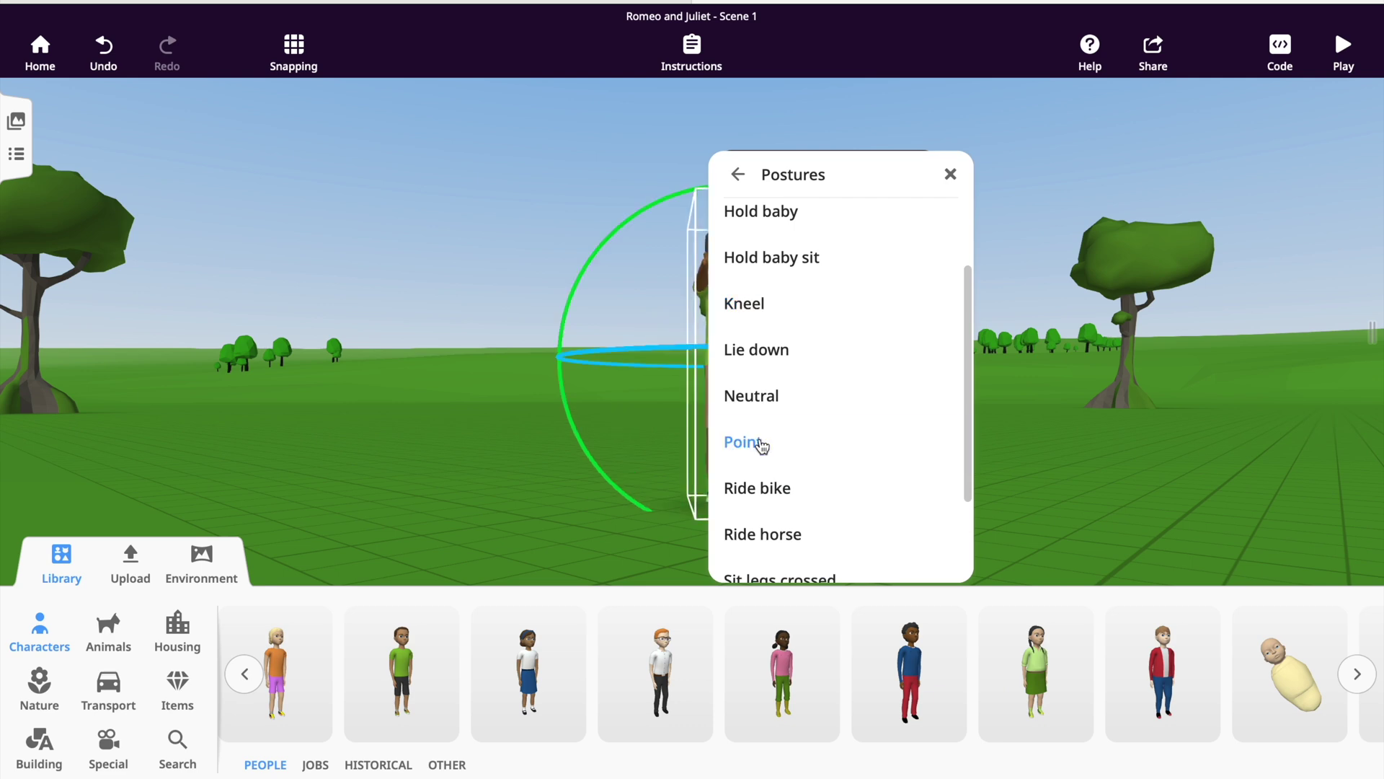
scroll(782, 507, down, 1)
scroll(783, 509, down, 2)
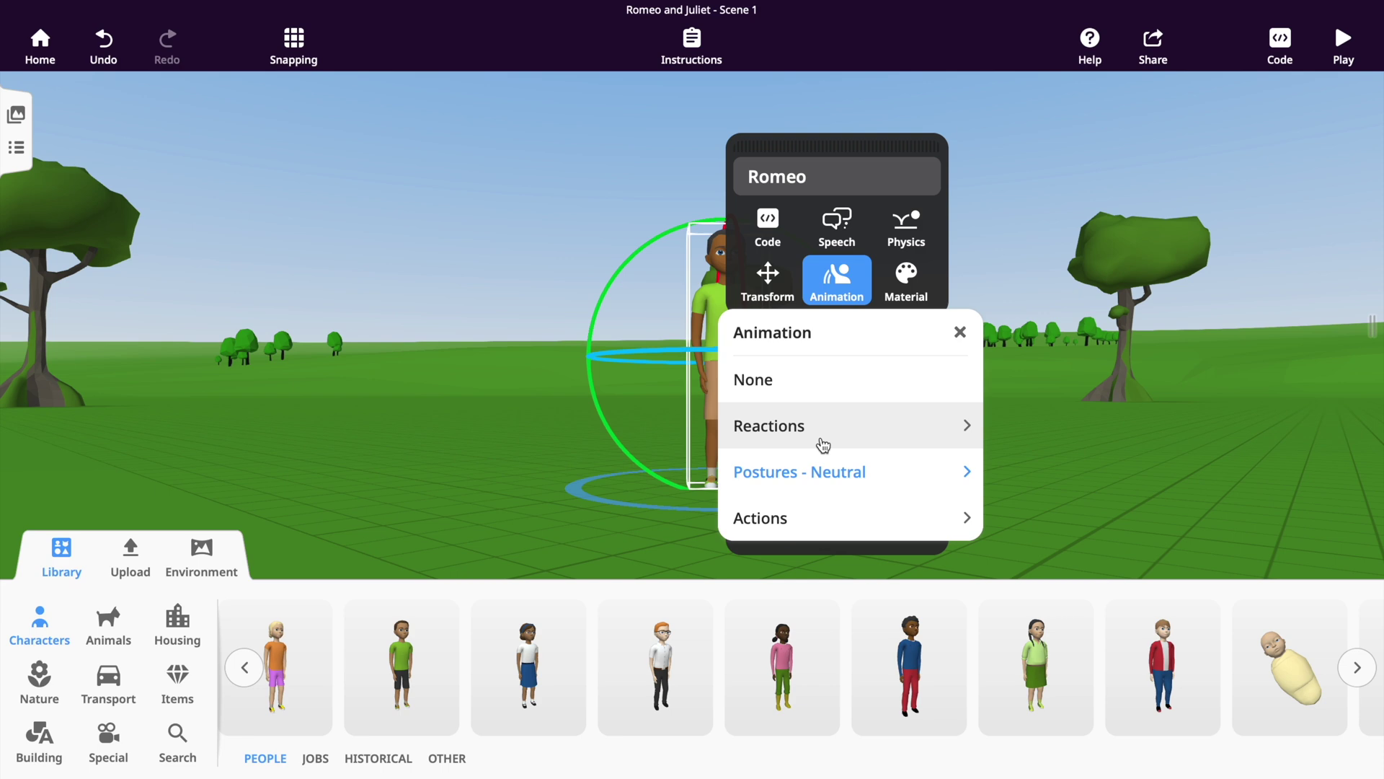
click(822, 445)
scroll(817, 436, down, 1)
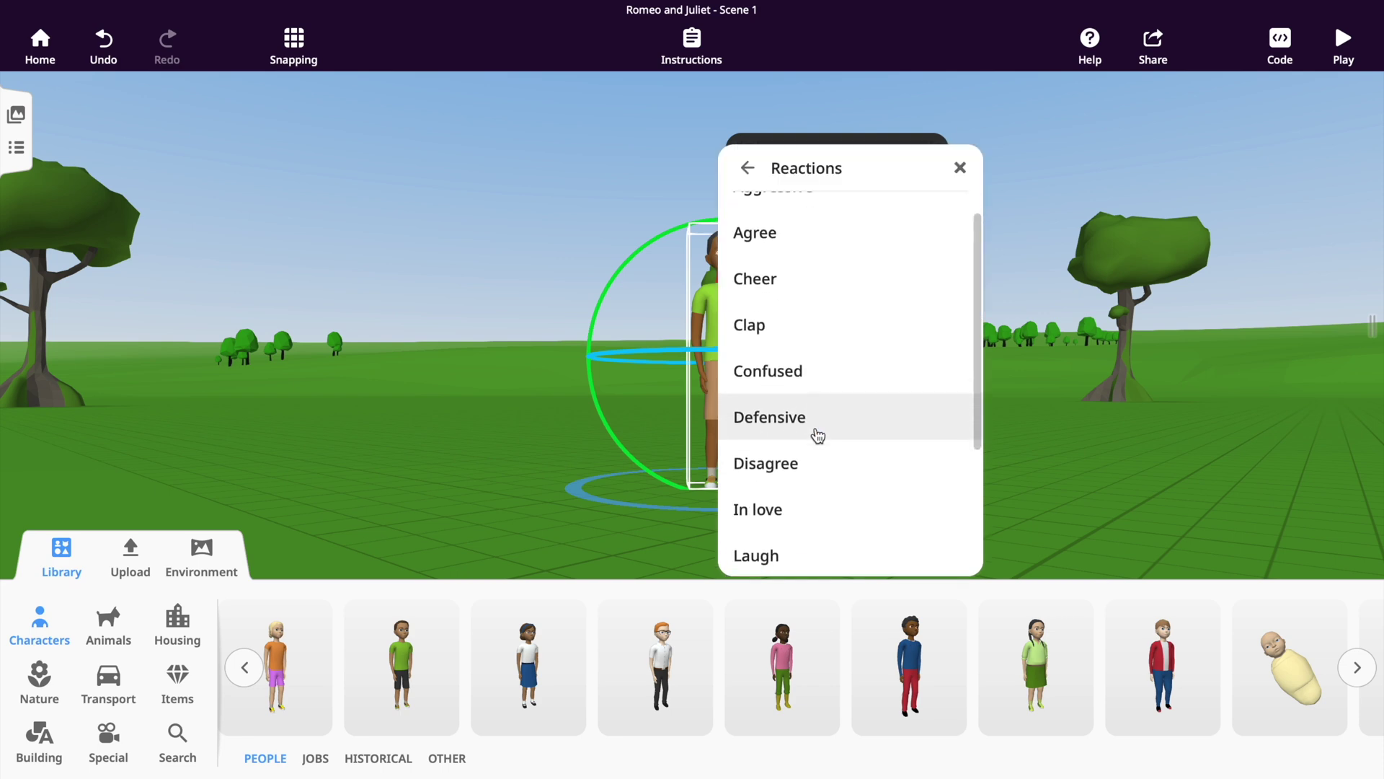
scroll(817, 436, down, 3)
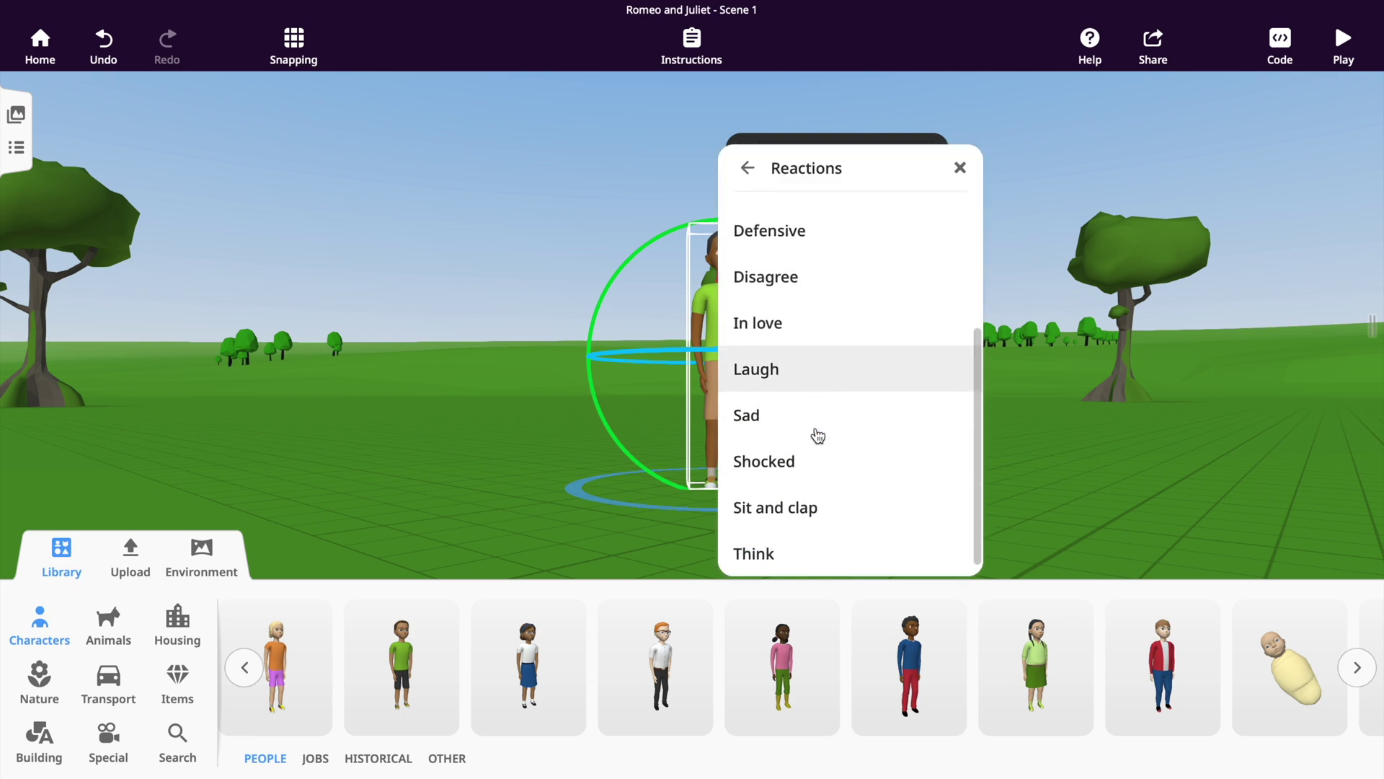
scroll(818, 435, up, 4)
click(797, 336)
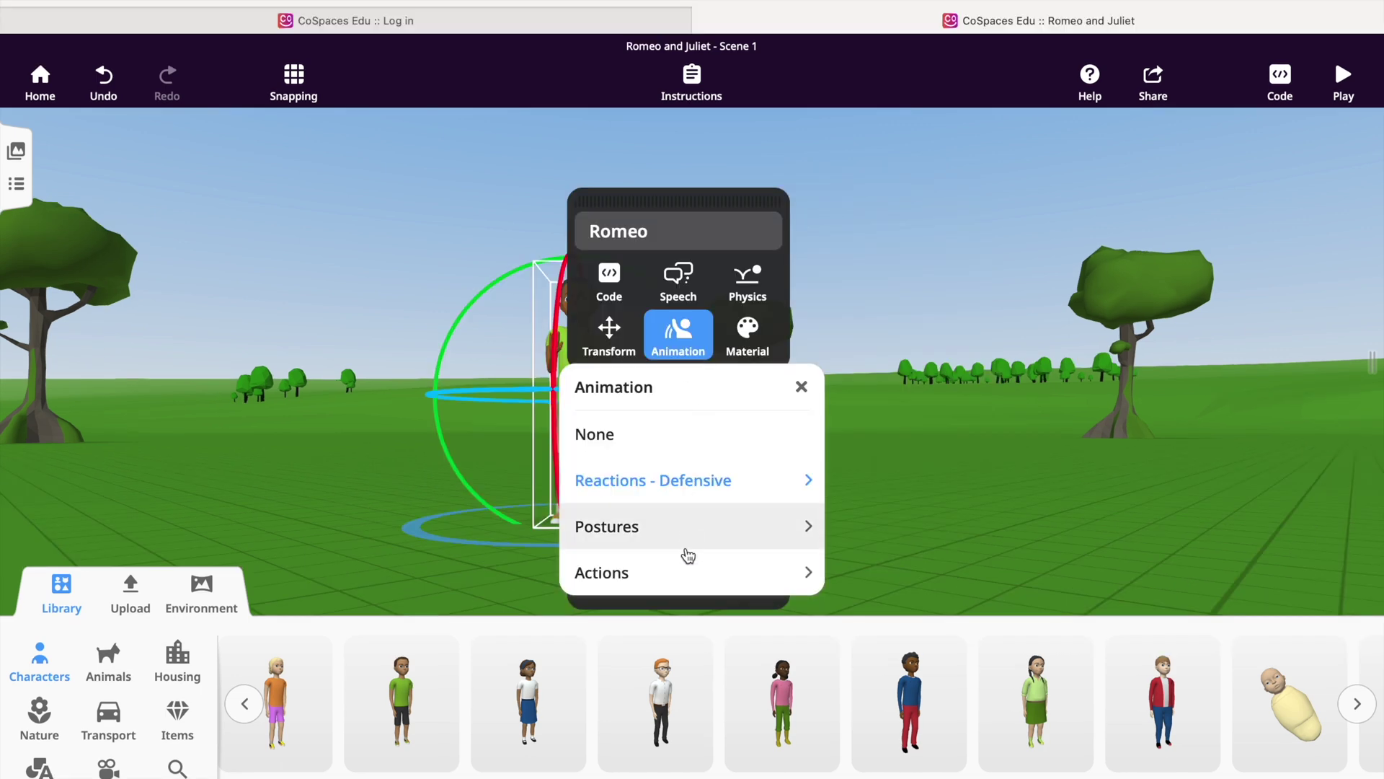
Try the run action, then settle on the Defensive reaction and centre Romeo in view.
click(684, 566)
scroll(685, 571, down, 5)
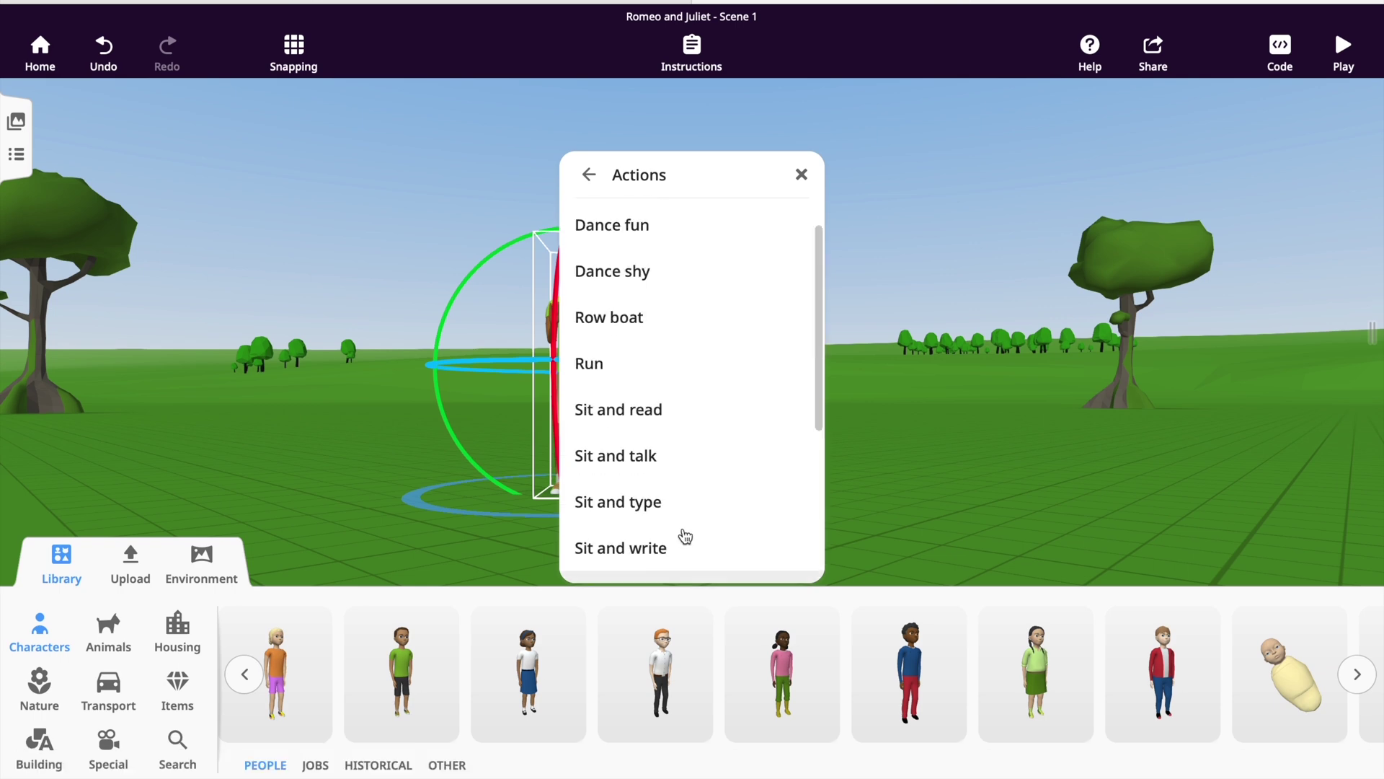
scroll(654, 362, up, 1)
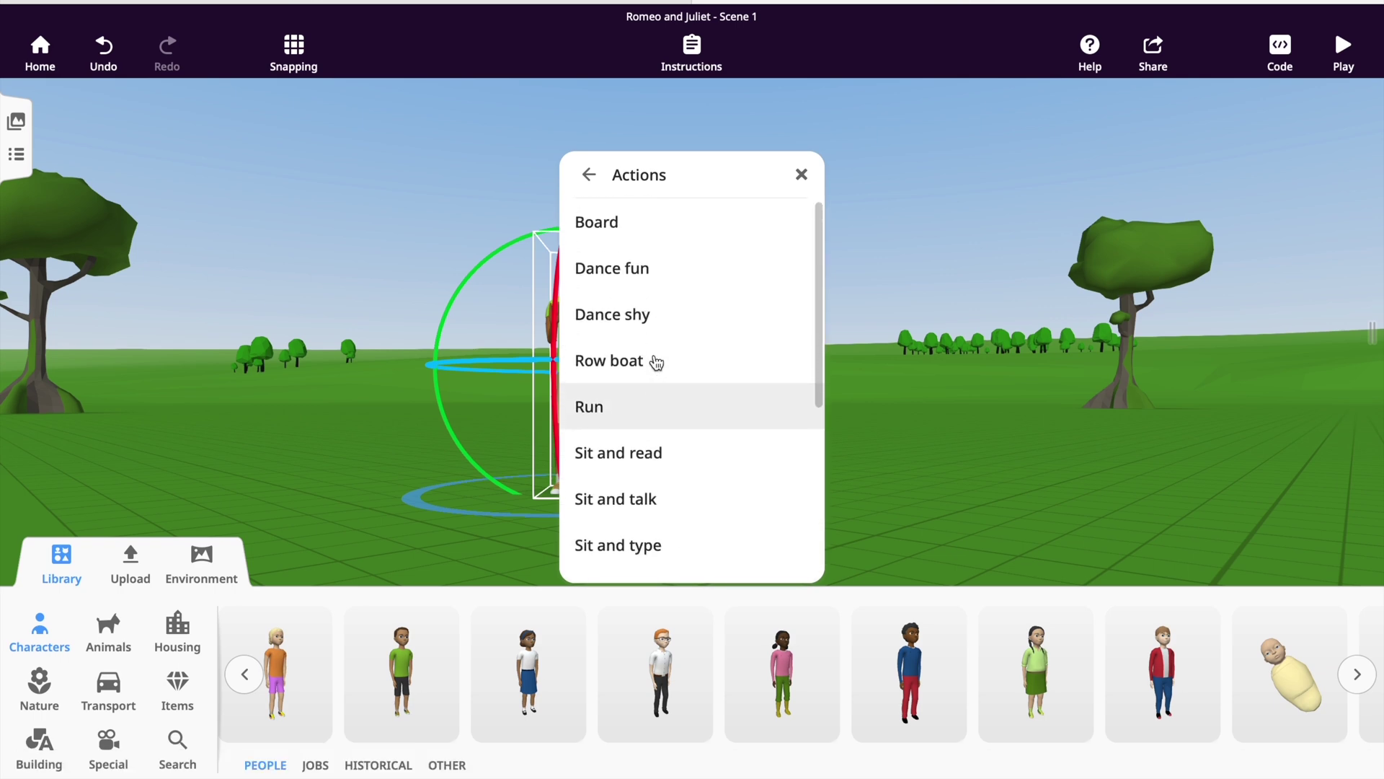
click(634, 399)
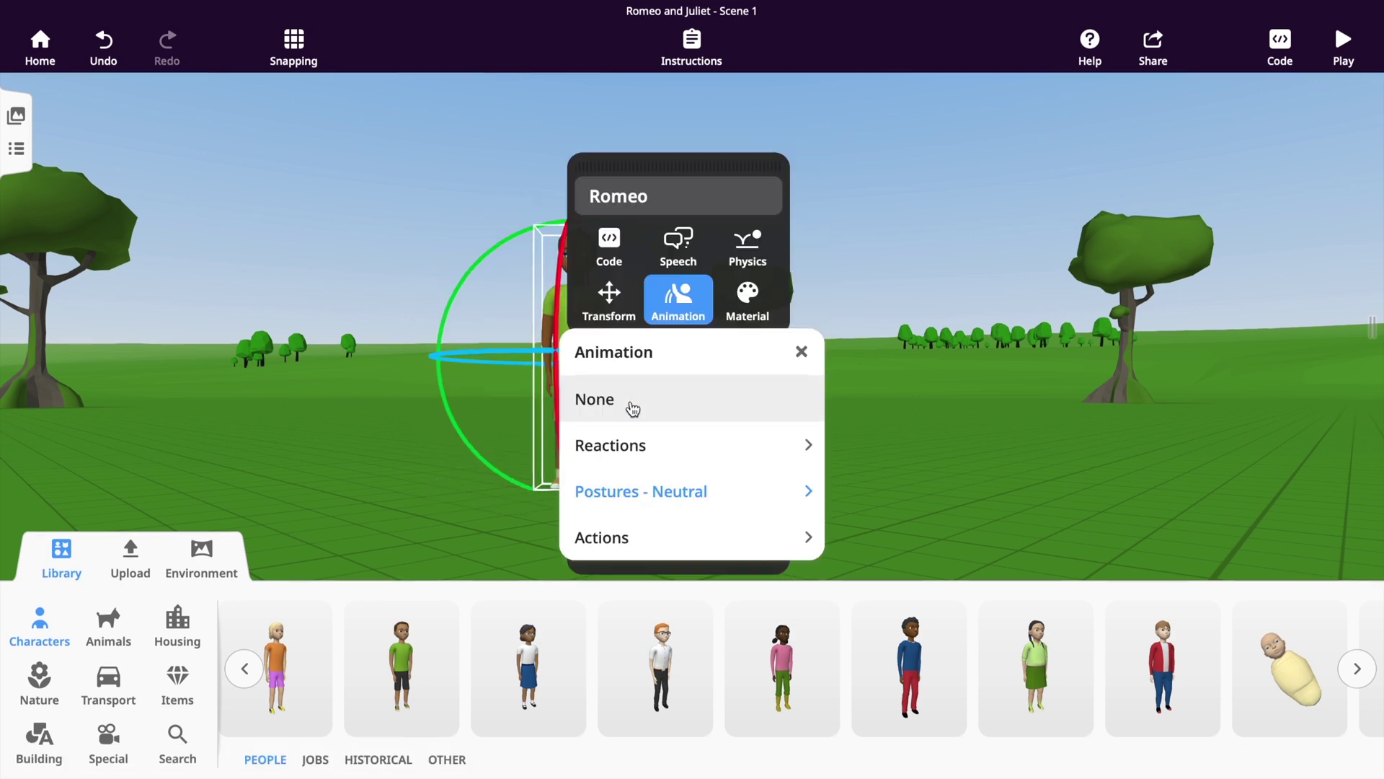
click(634, 445)
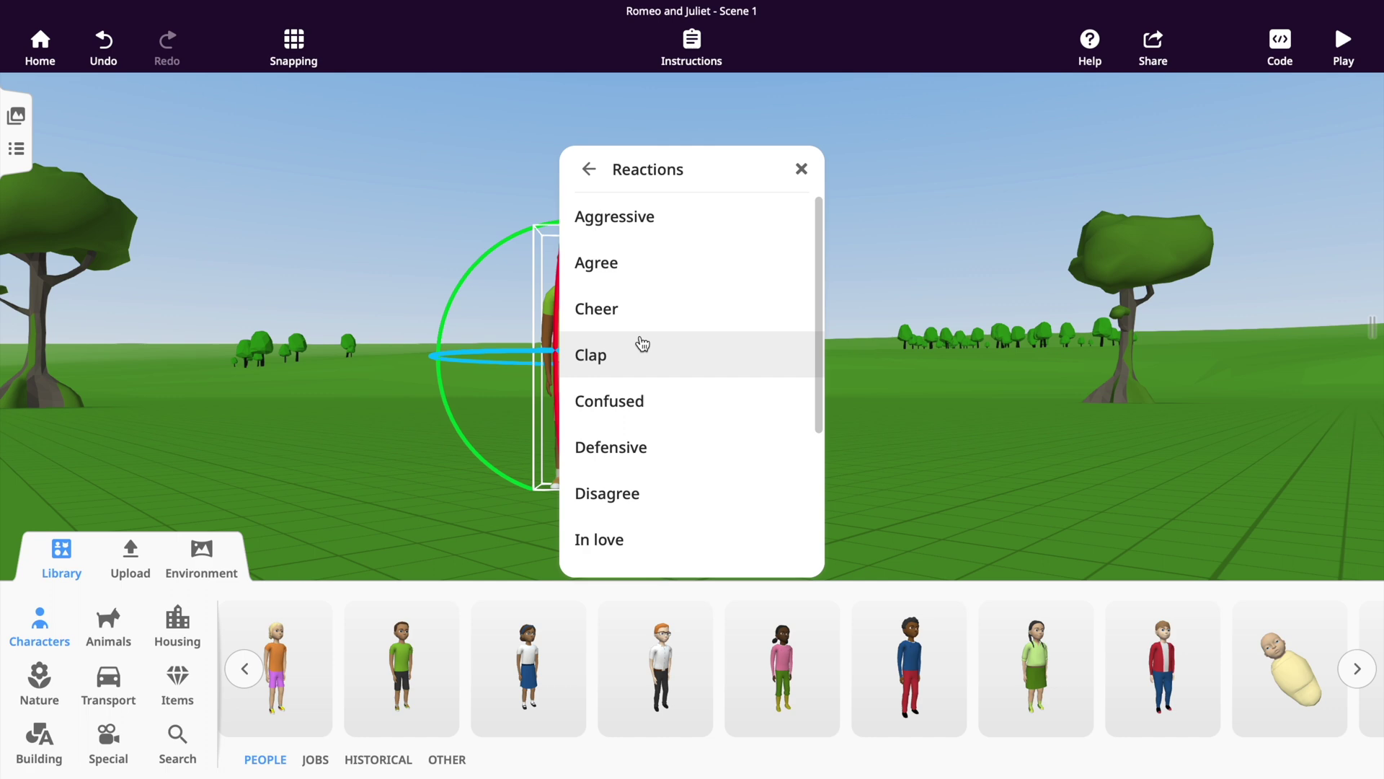
click(639, 401)
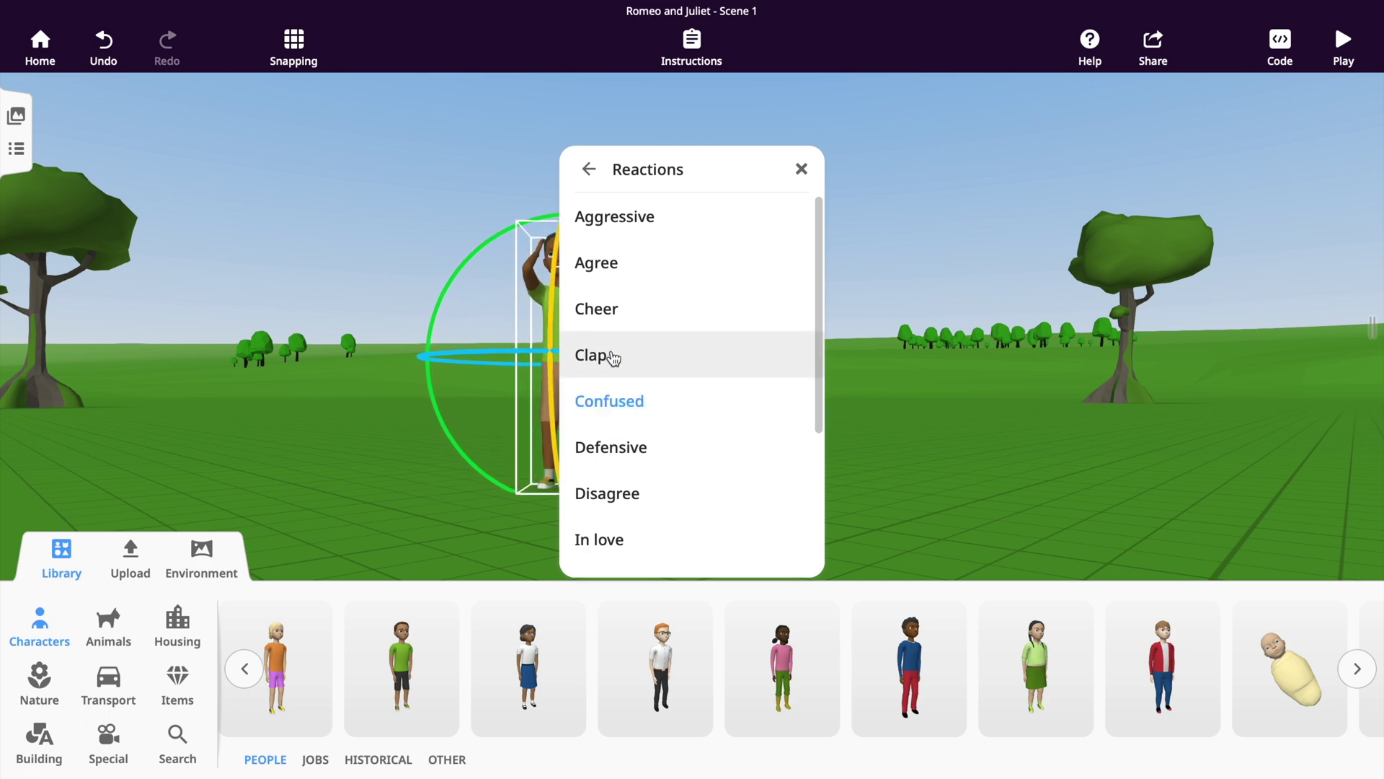
click(617, 448)
click(416, 552)
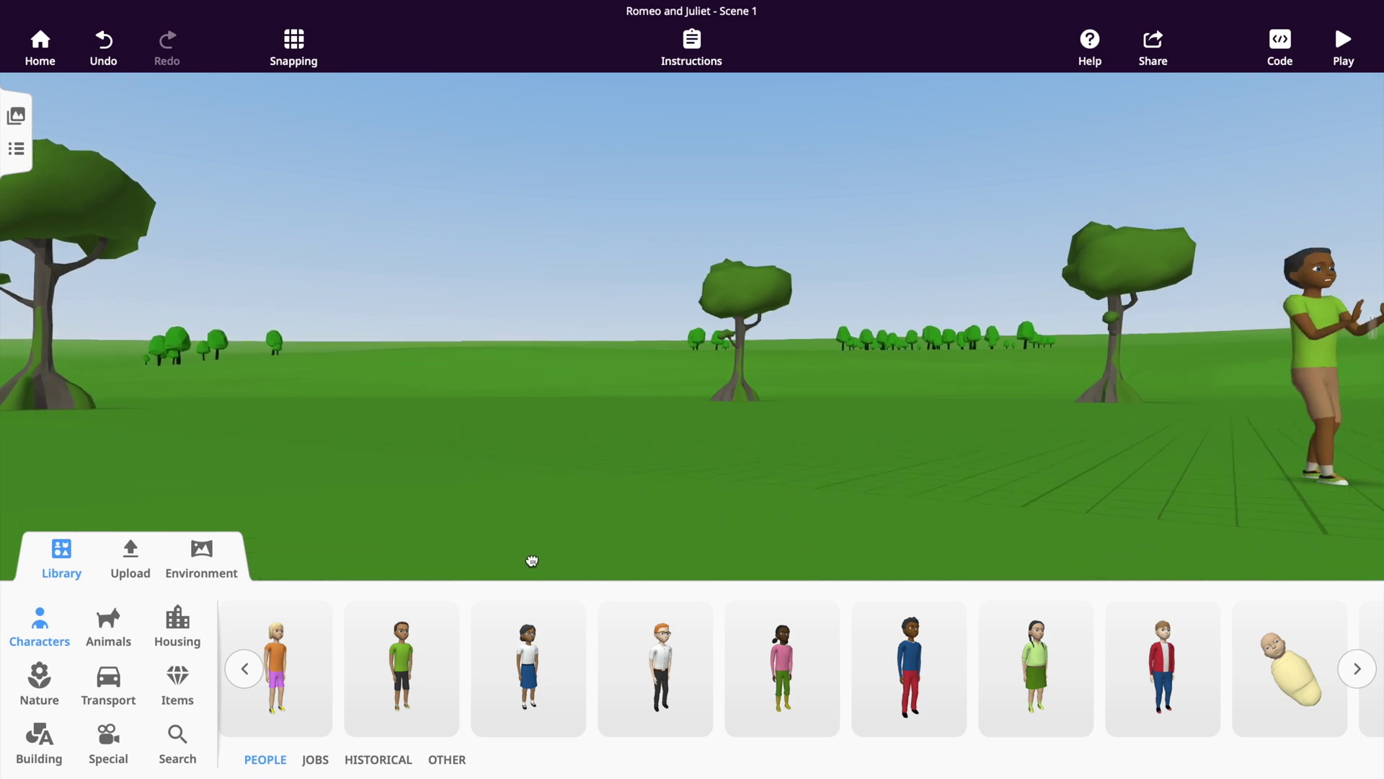
drag(514, 558, 510, 559)
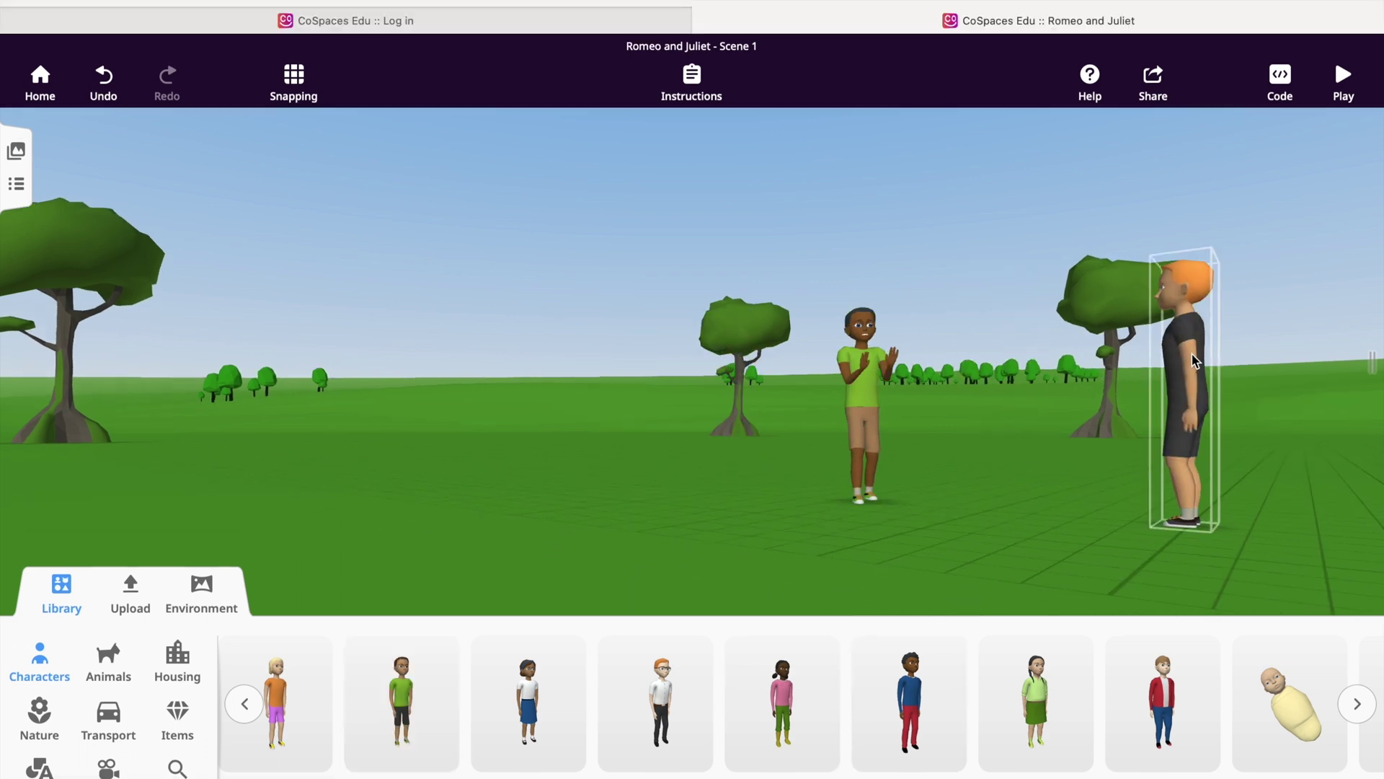
Search the library for 'sword' and place it between the two characters.
click(1198, 403)
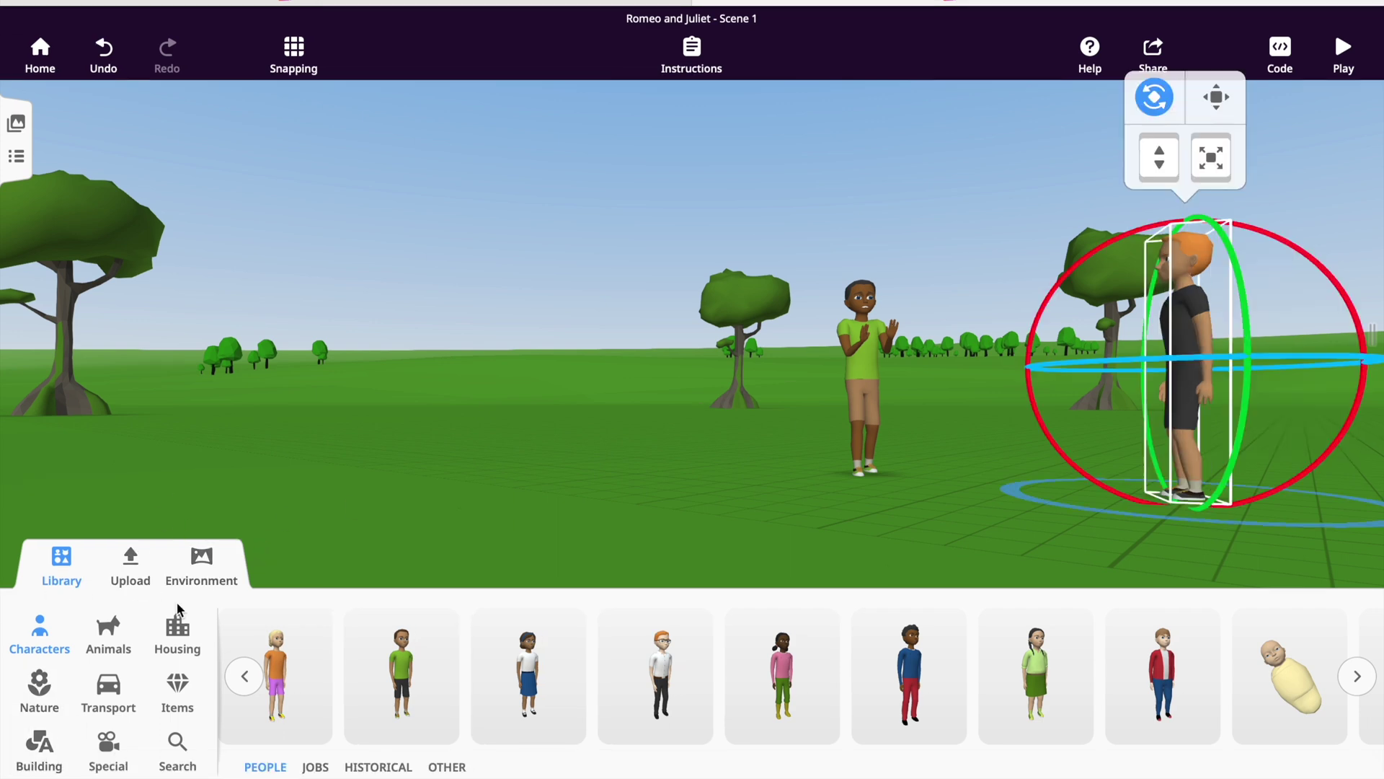
click(178, 750)
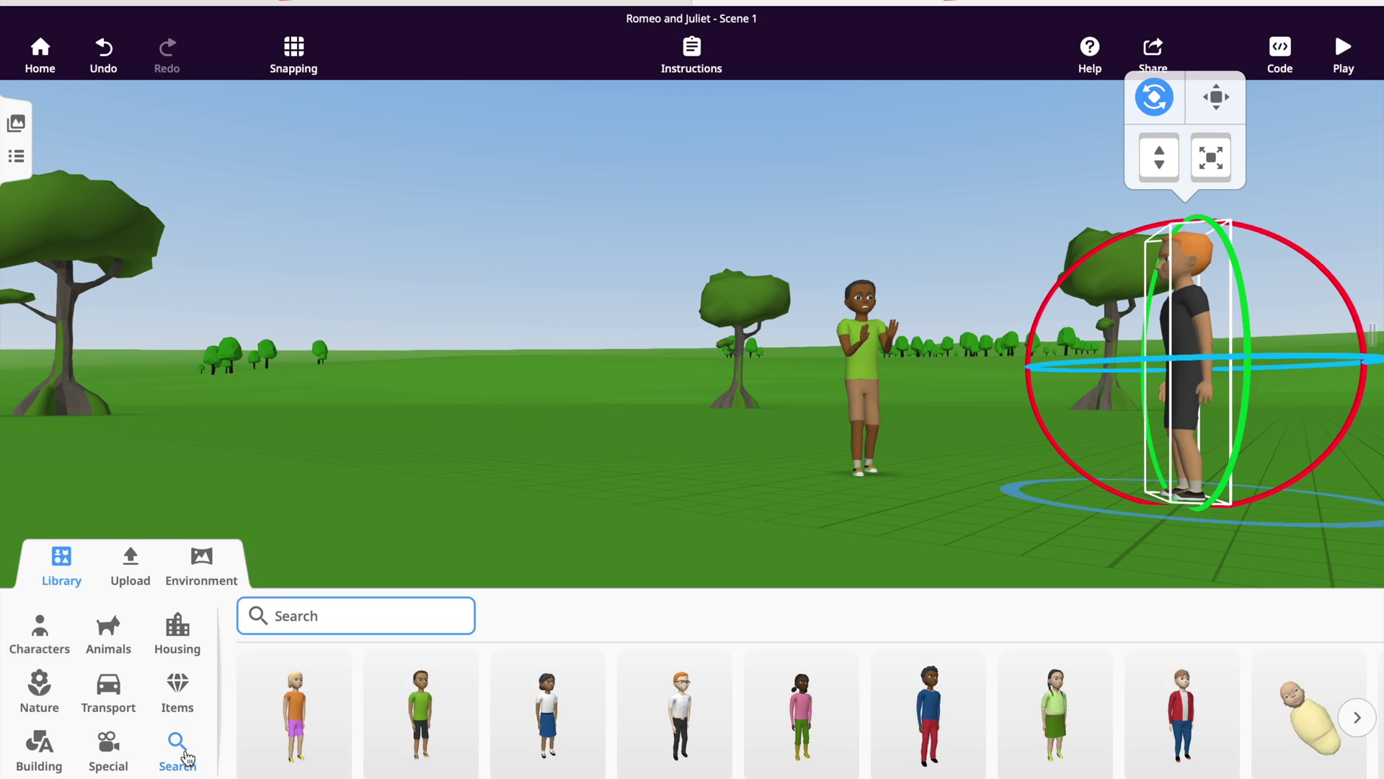
text(sword)
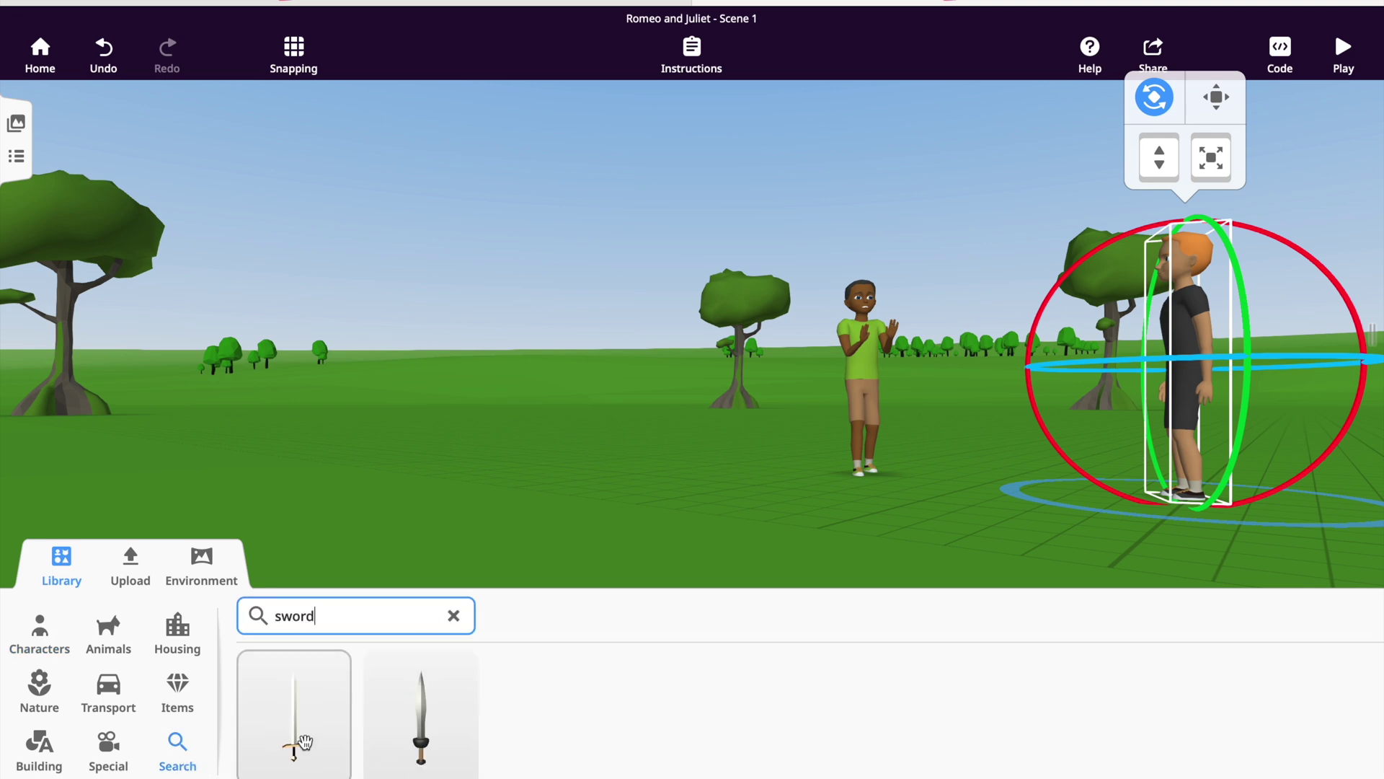
drag(436, 729, 929, 645)
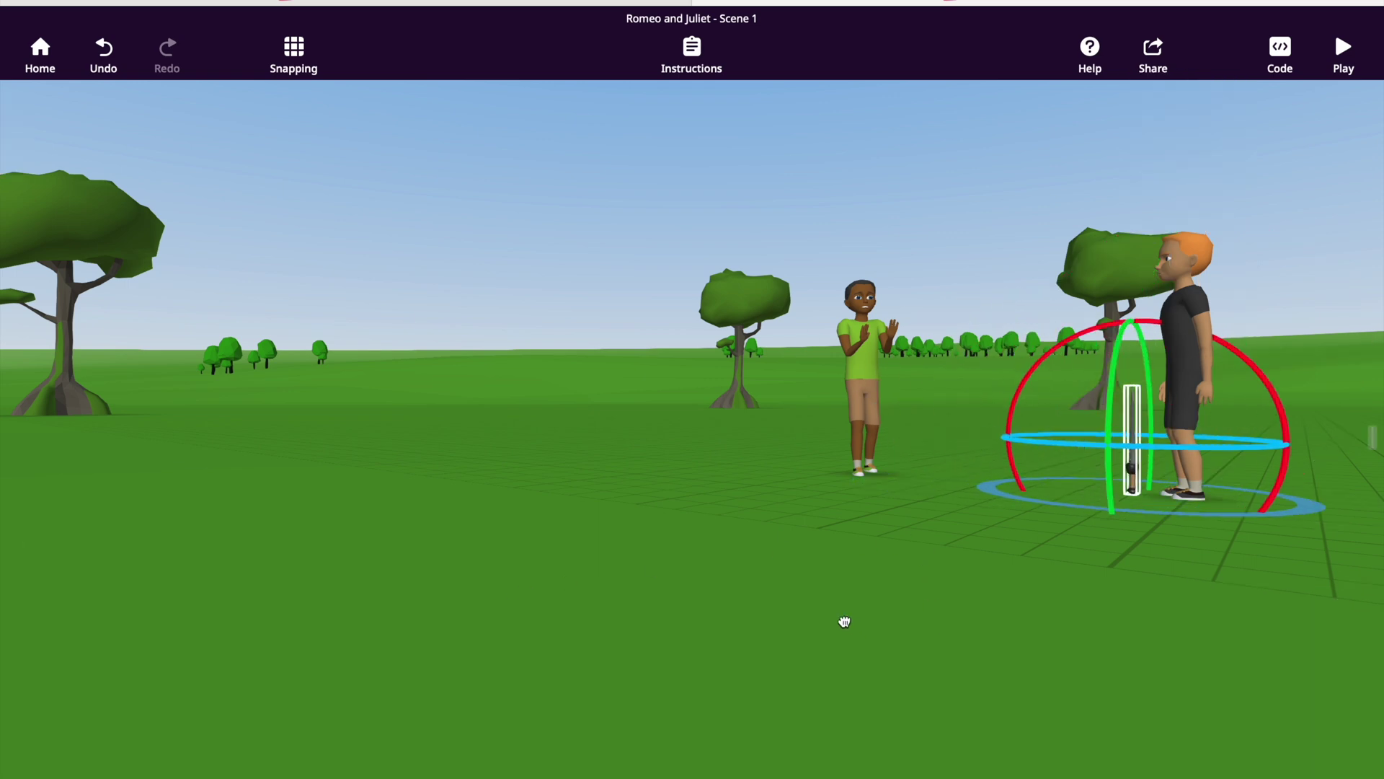
drag(848, 624, 825, 553)
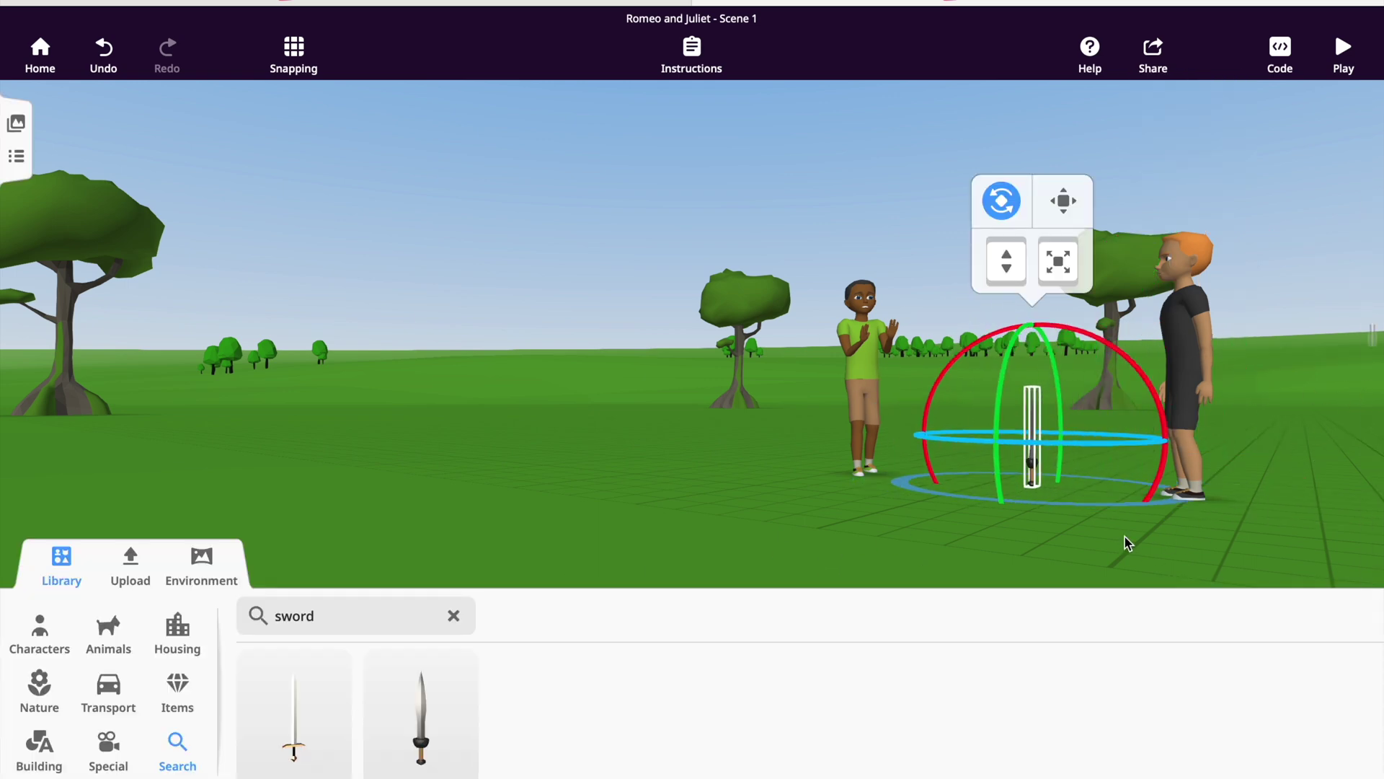
click(1124, 536)
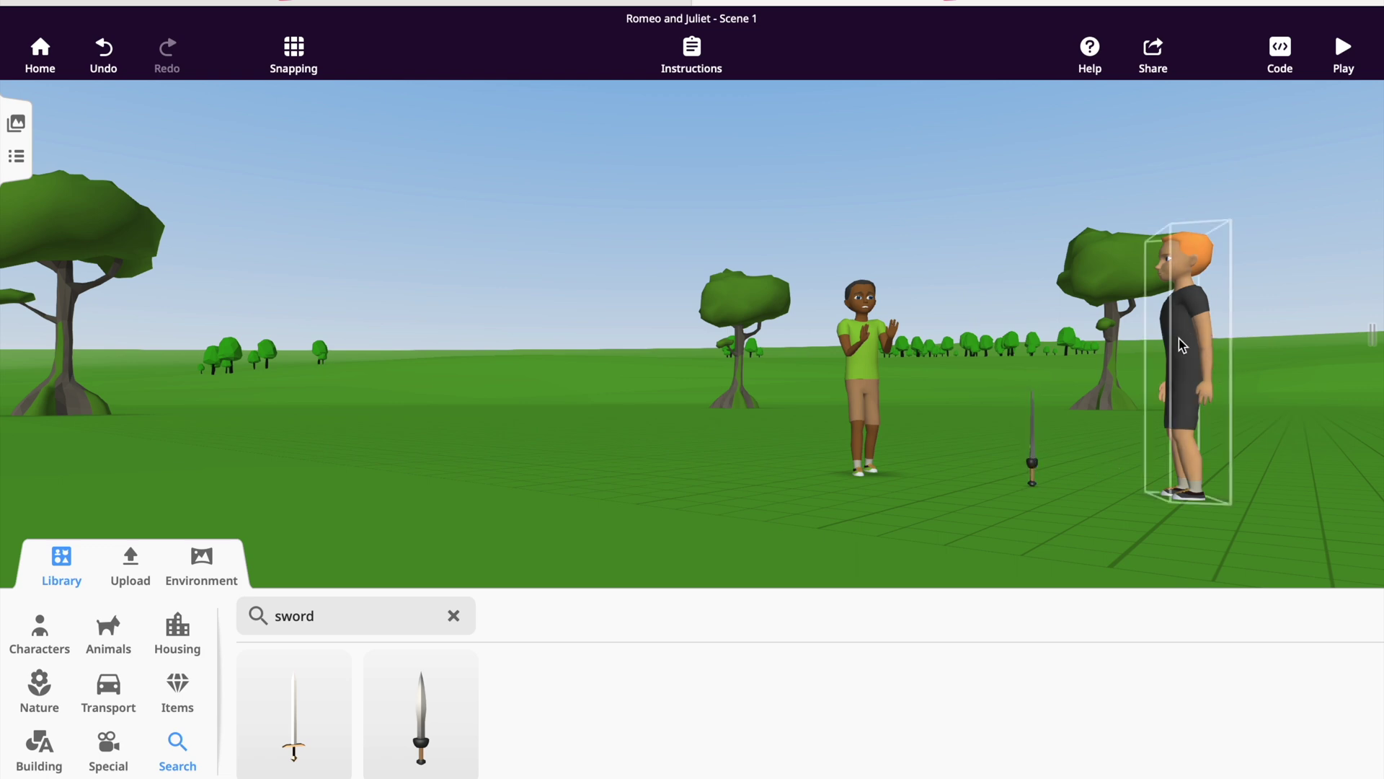
Attach the sword to the orange-haired character's left hand.
click(1033, 474)
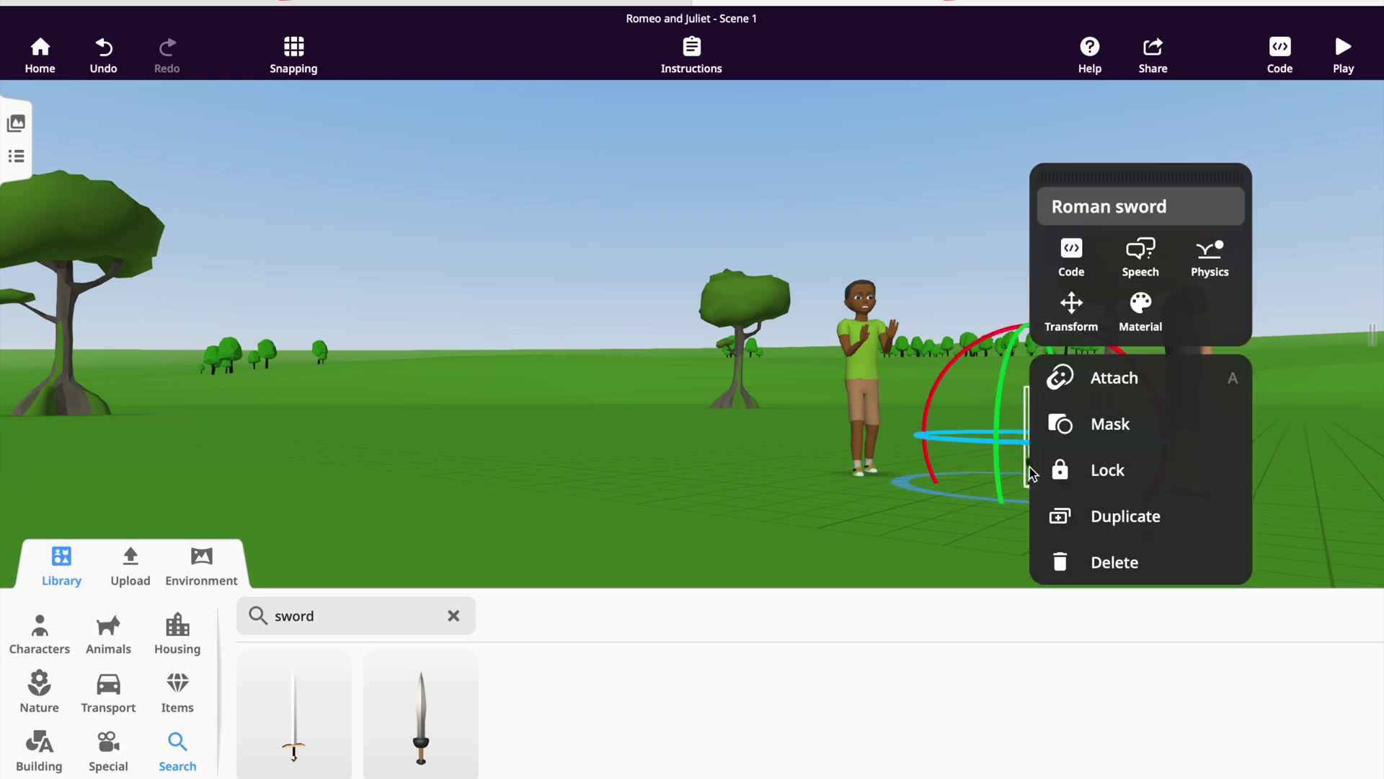
click(1106, 369)
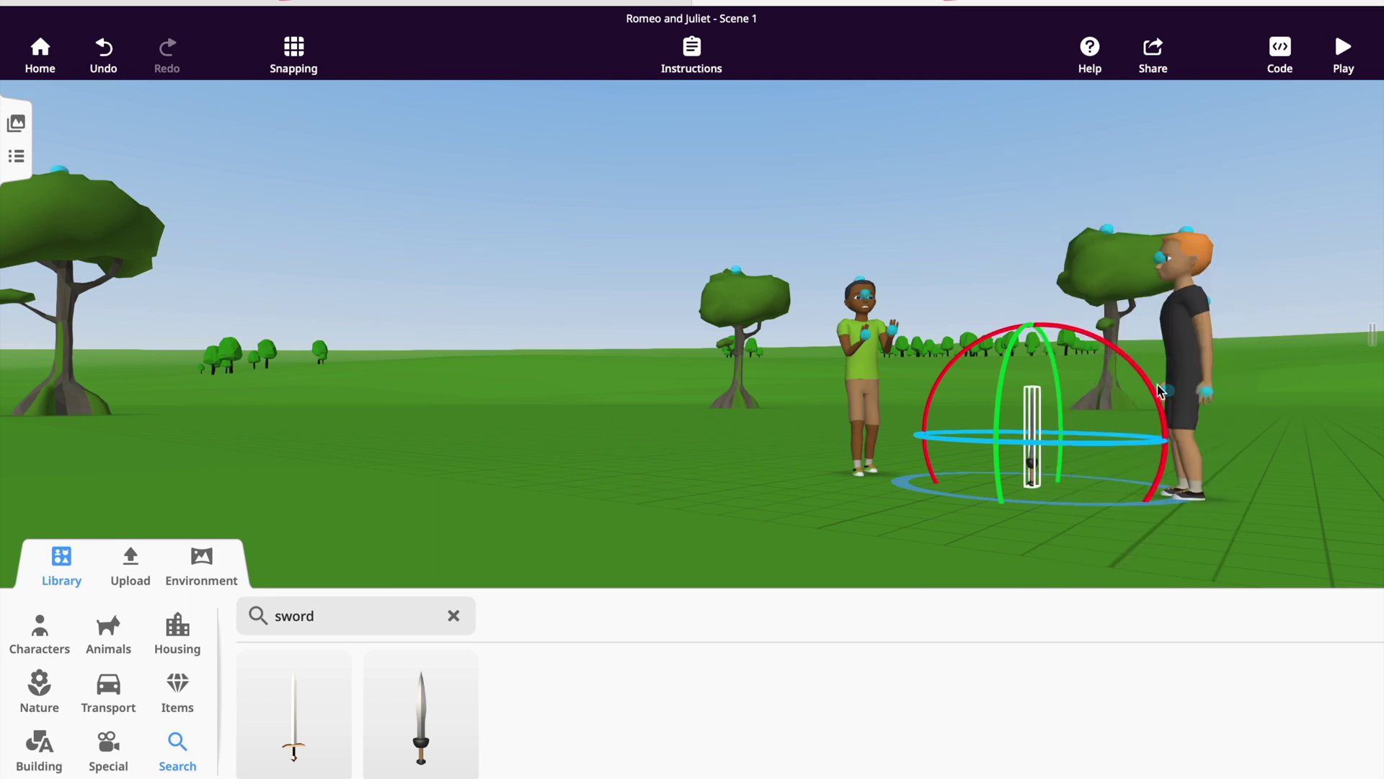
click(1205, 396)
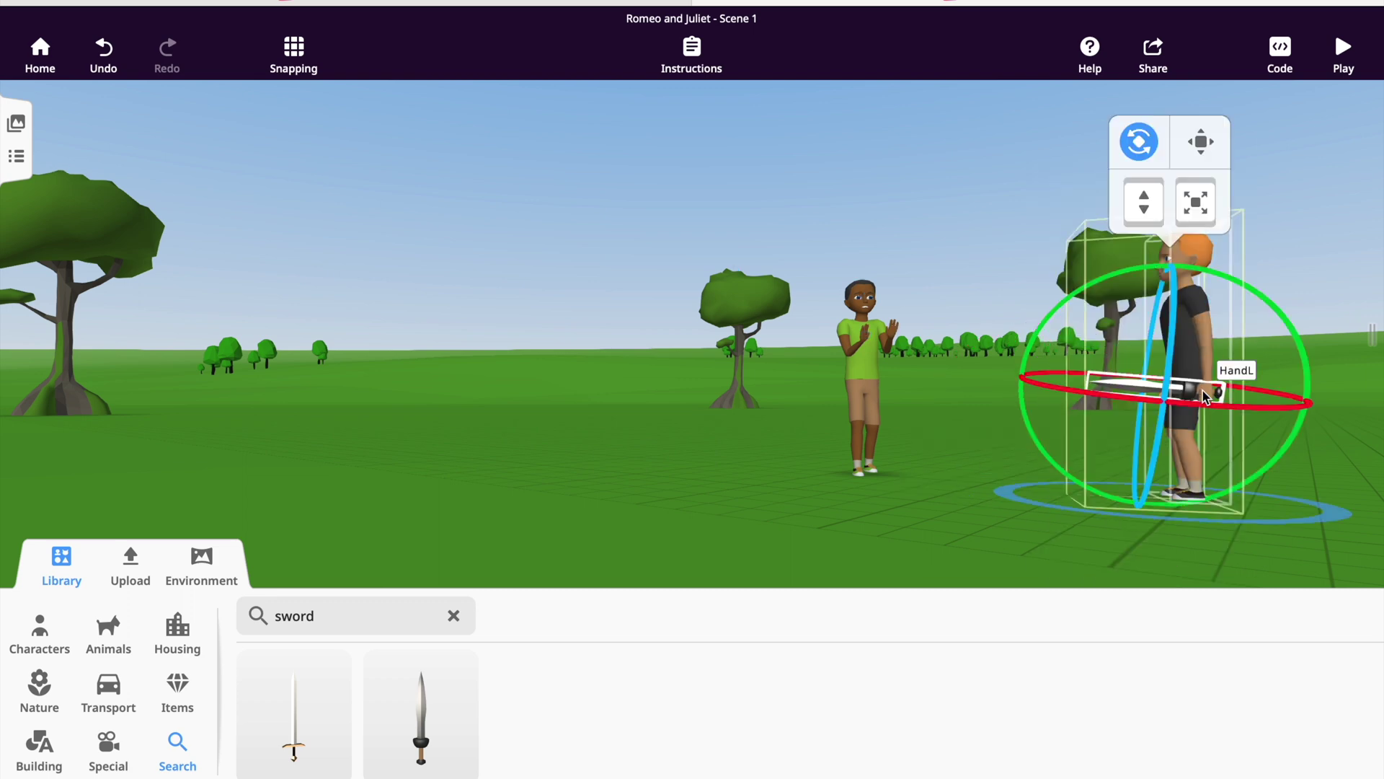
click(1043, 528)
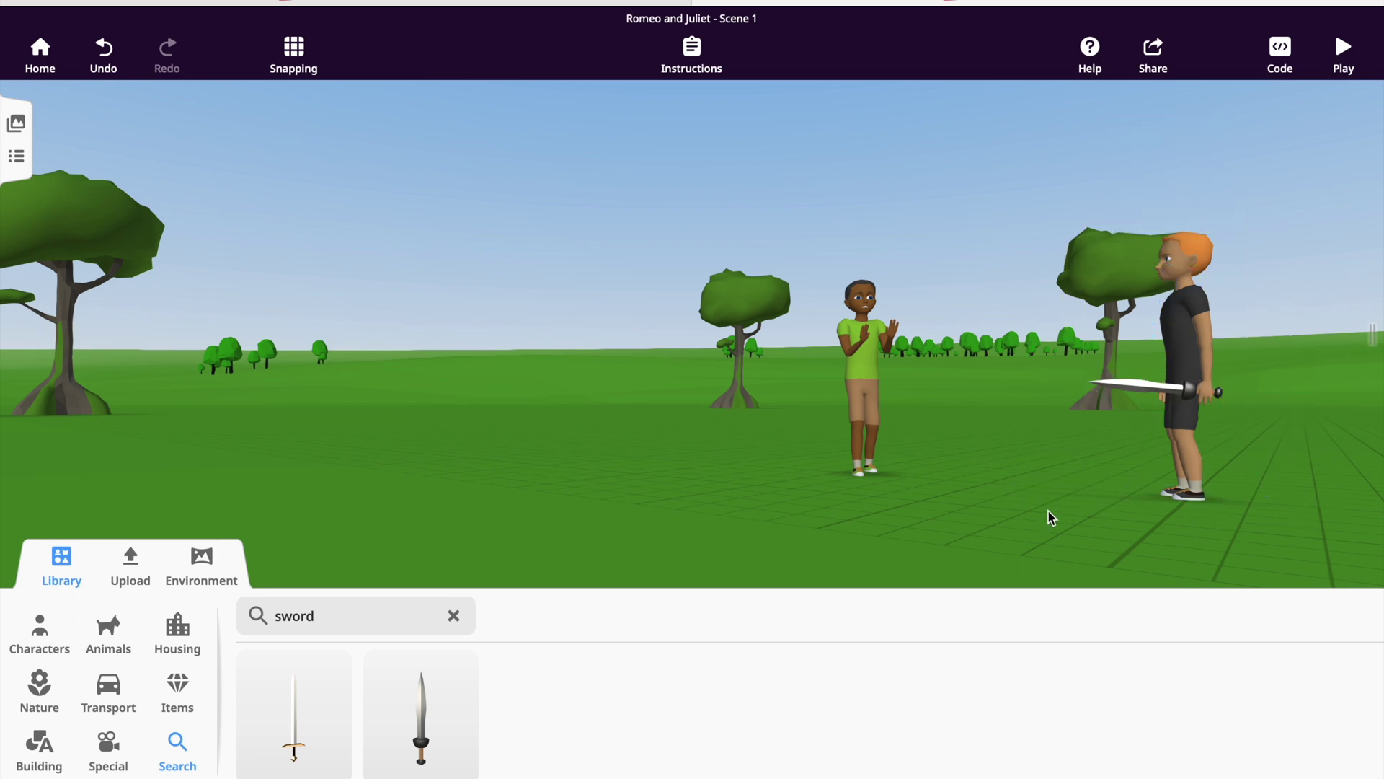
Give the orange-haired boy the Talk angry action animation.
click(1186, 447)
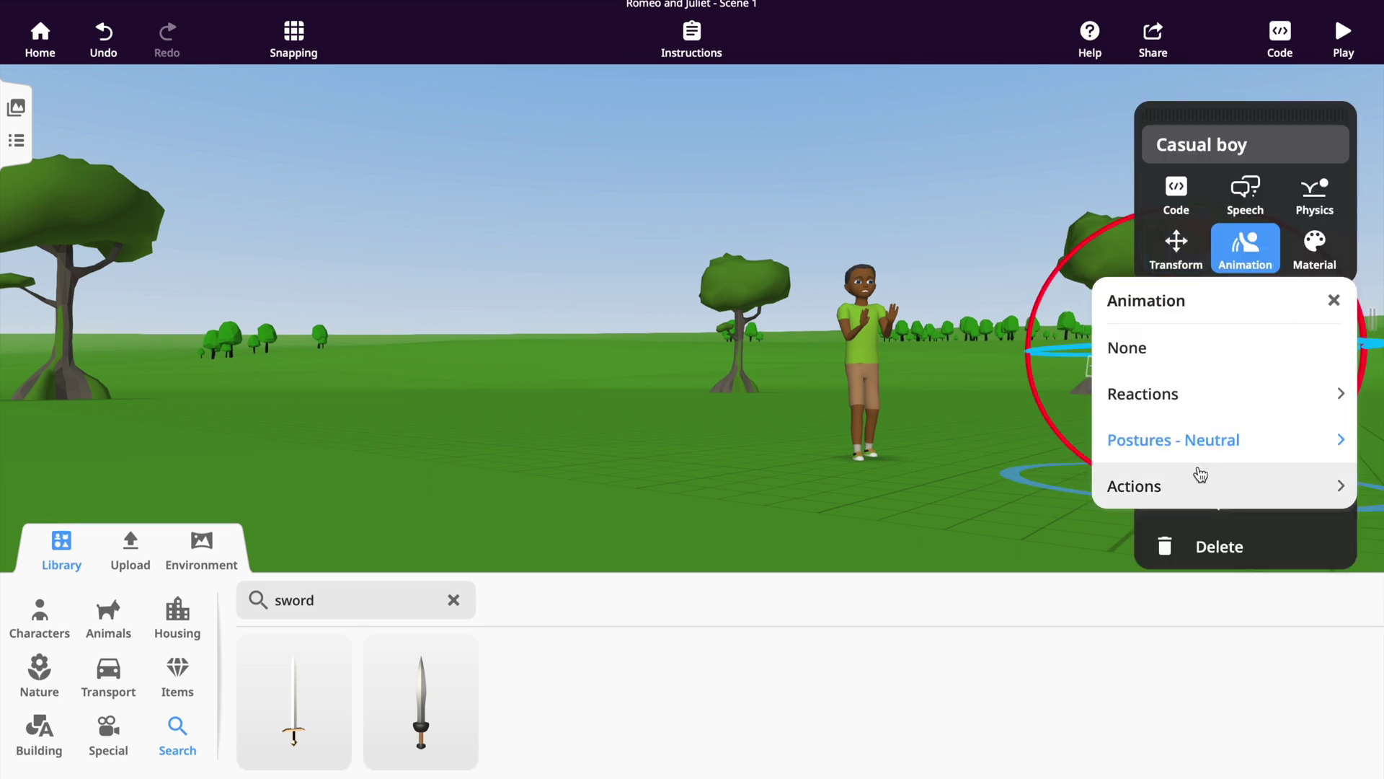
click(1200, 476)
scroll(1179, 419, down, 5)
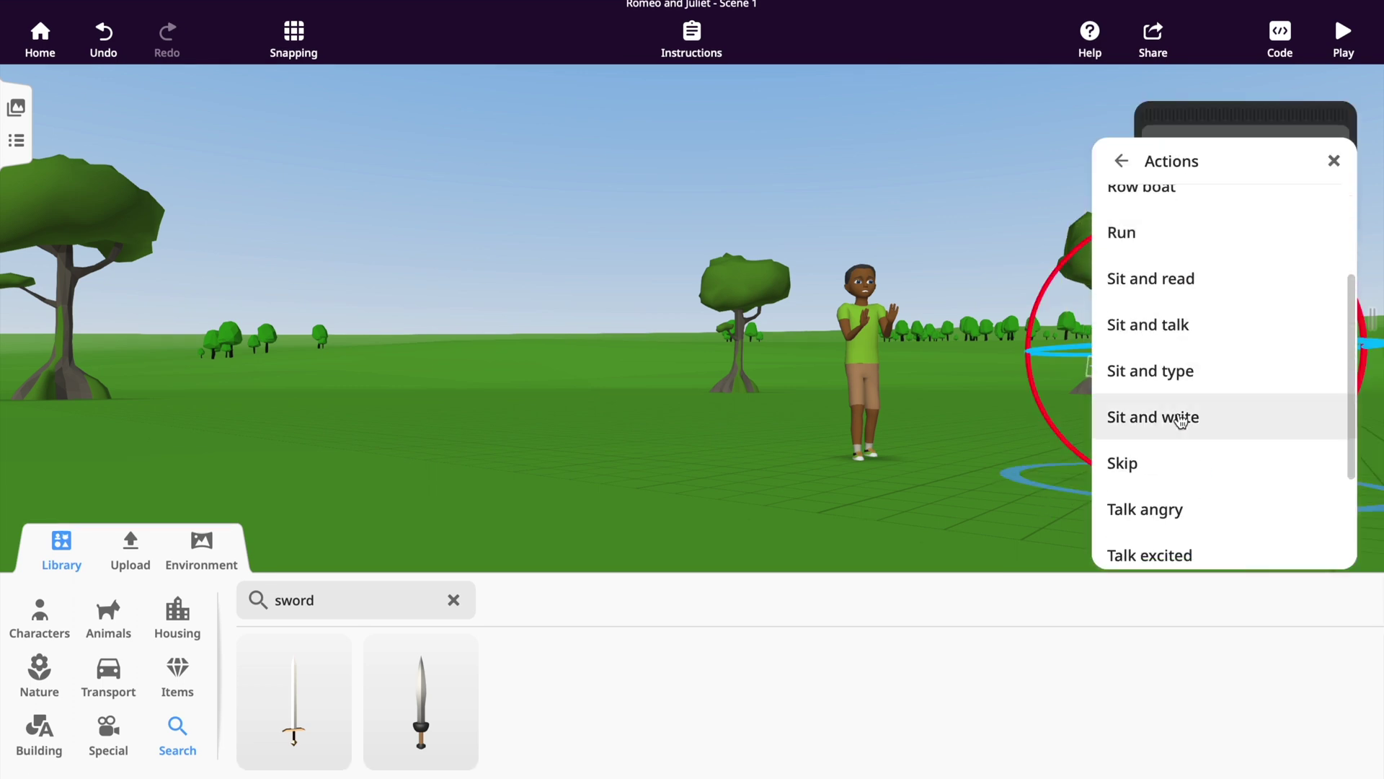
click(1154, 445)
click(917, 499)
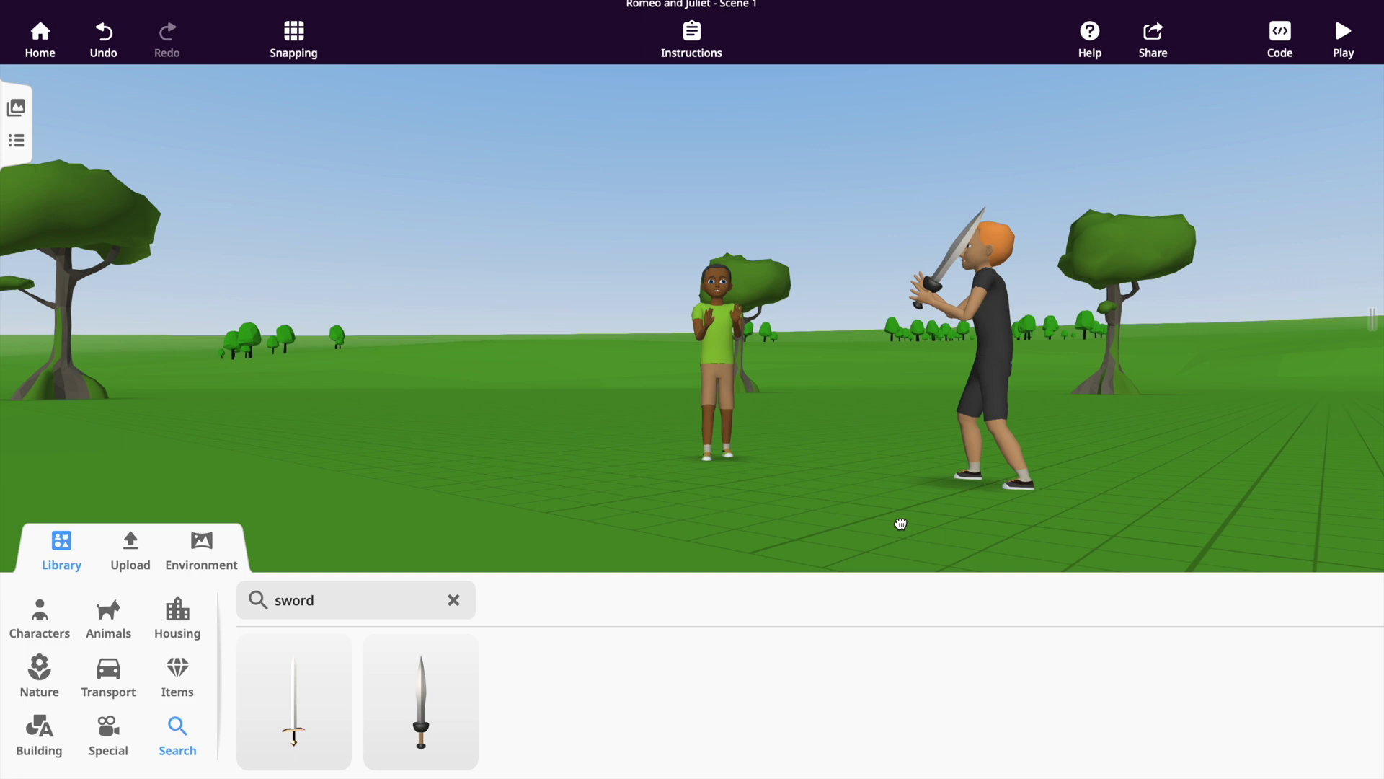
Make the boy say "You are a Villian. Turn and Draw your sword." in a speech bubble.
click(992, 495)
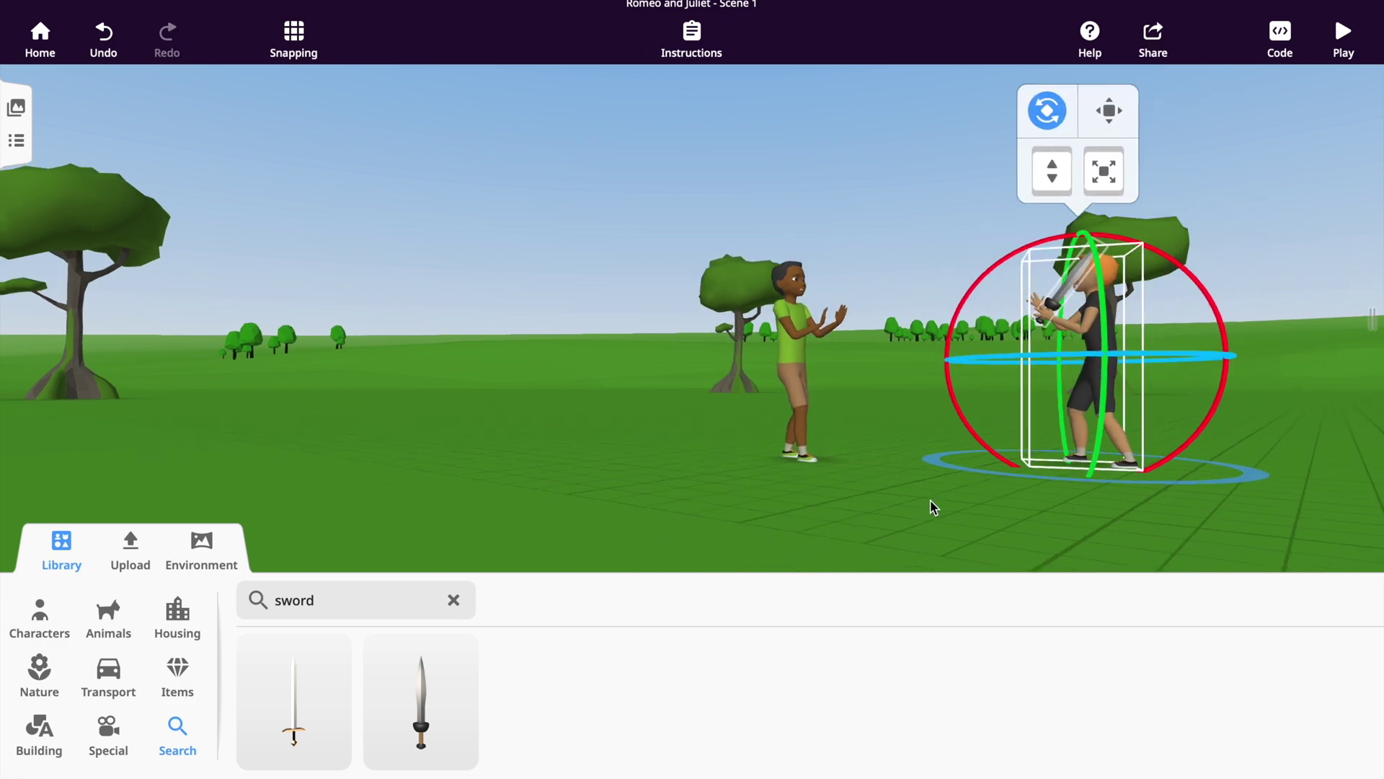
click(1116, 201)
click(1119, 346)
click(1107, 346)
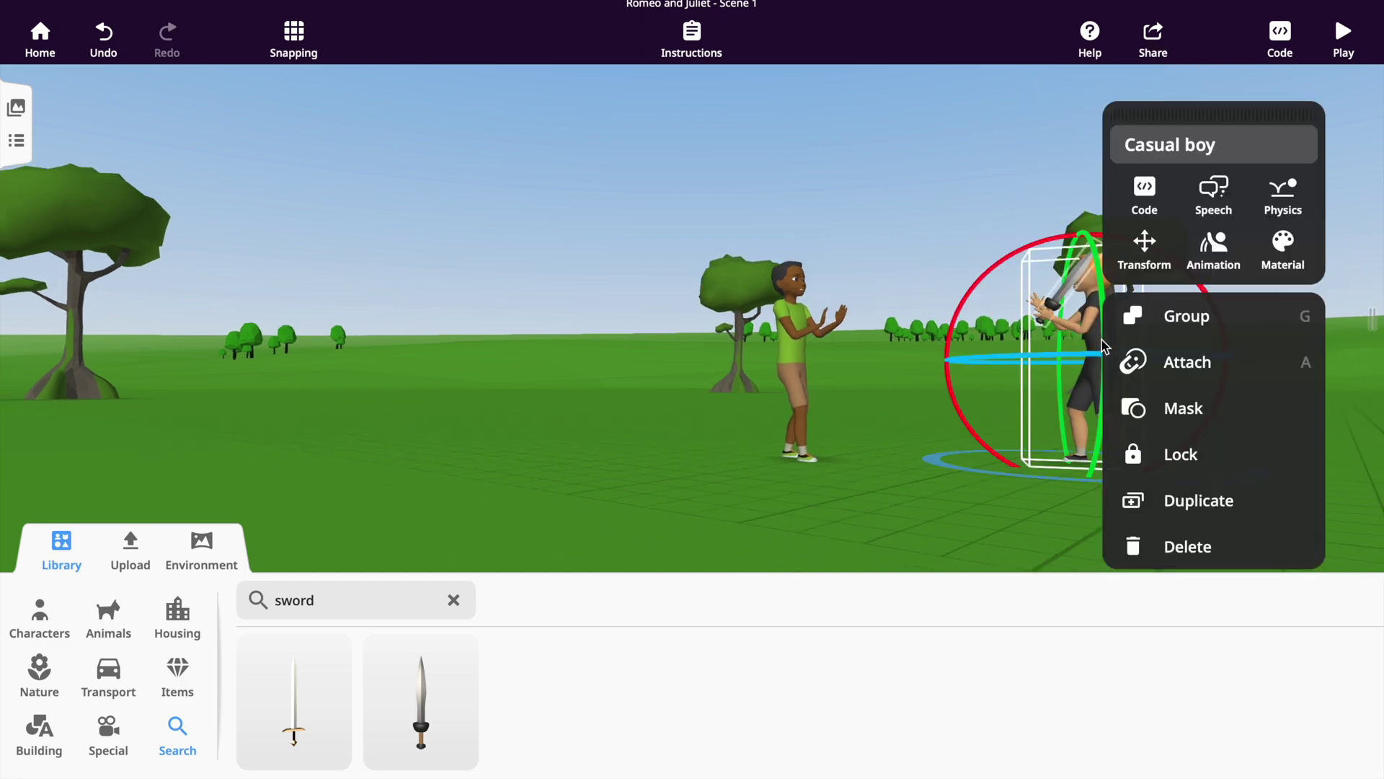
click(1218, 196)
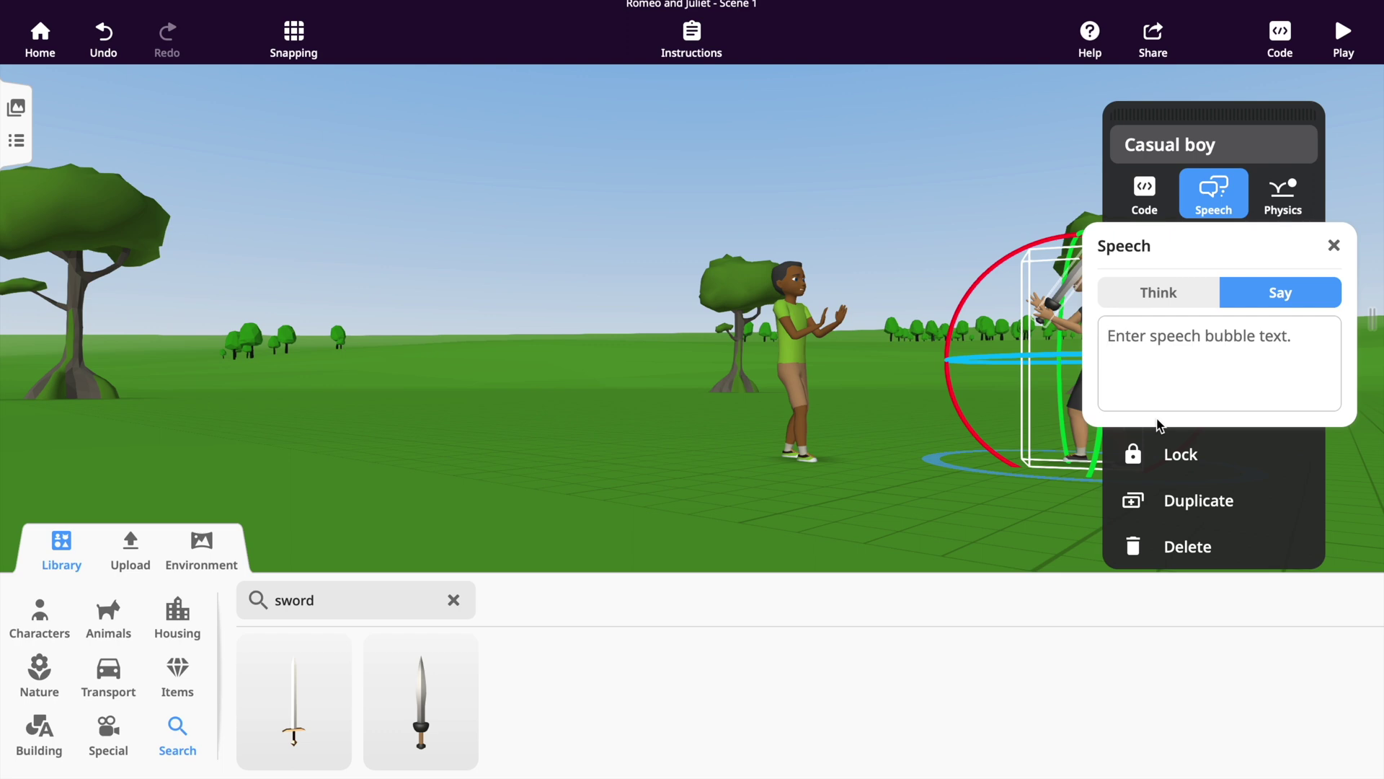
text(You are a Villian. Turn)
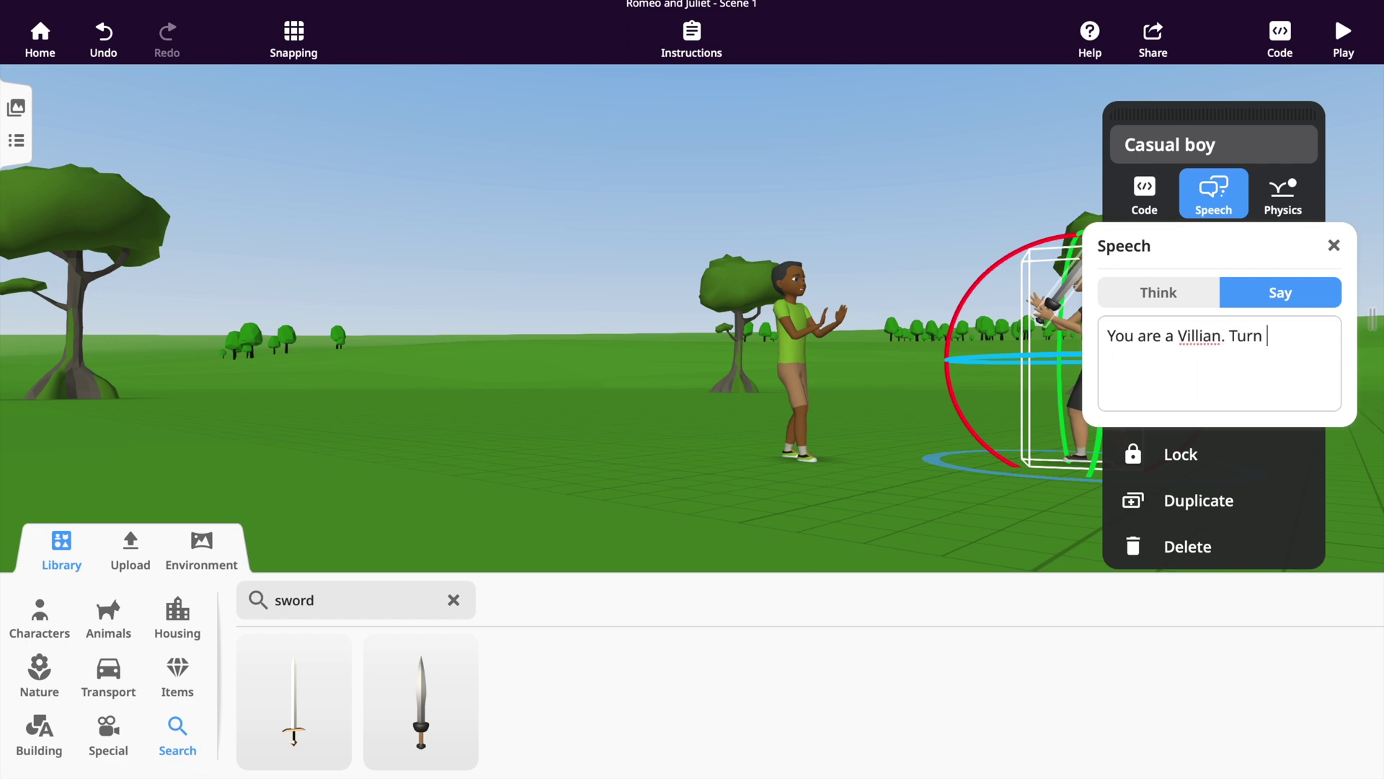
text(Draw Your sword.)
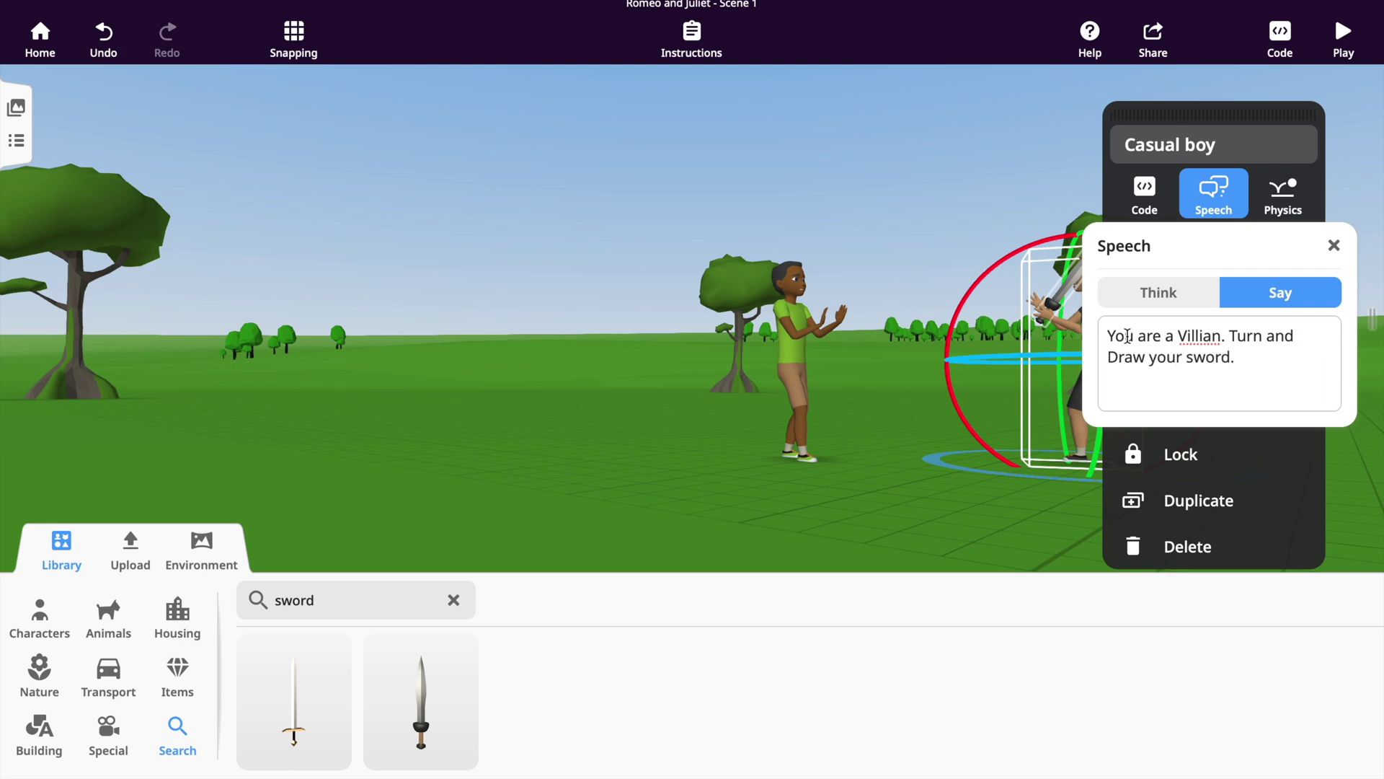
click(947, 429)
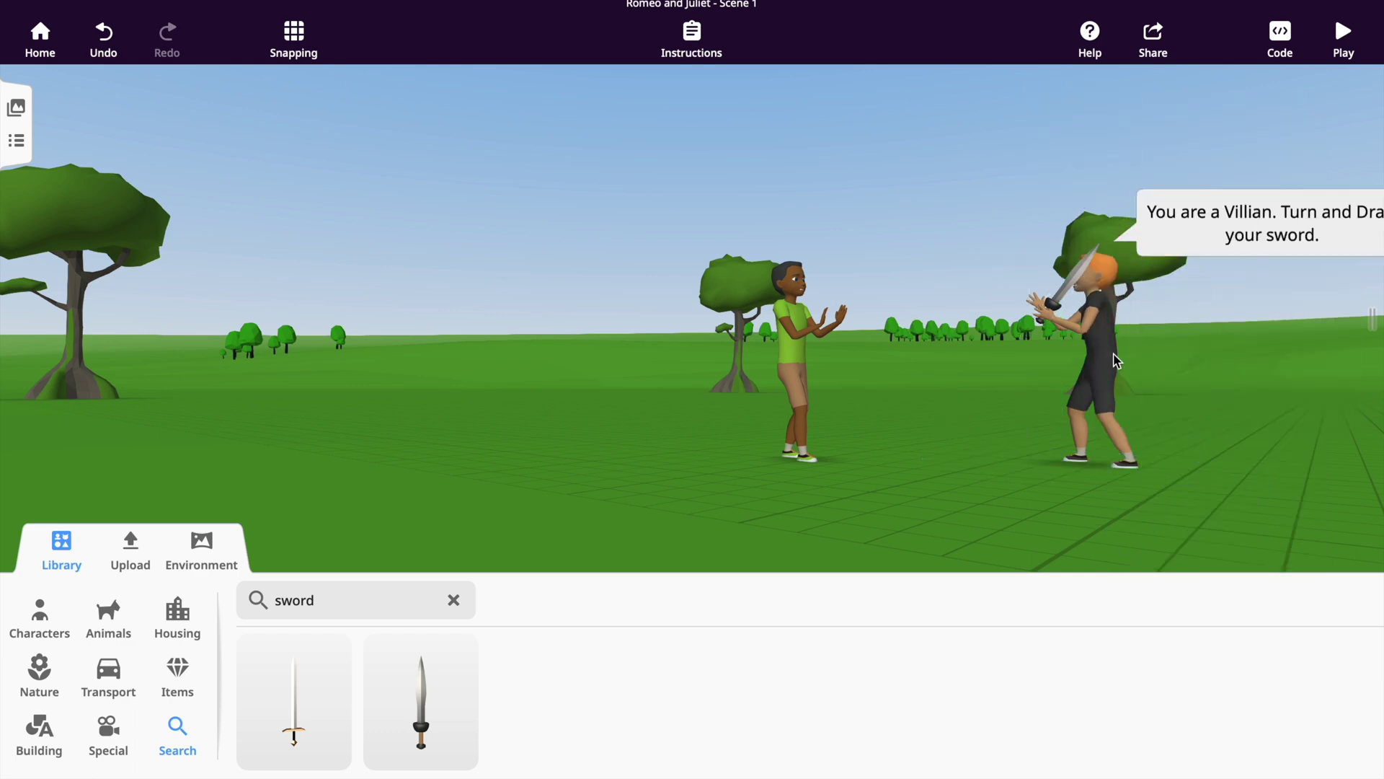
scroll(1114, 362, down, 3)
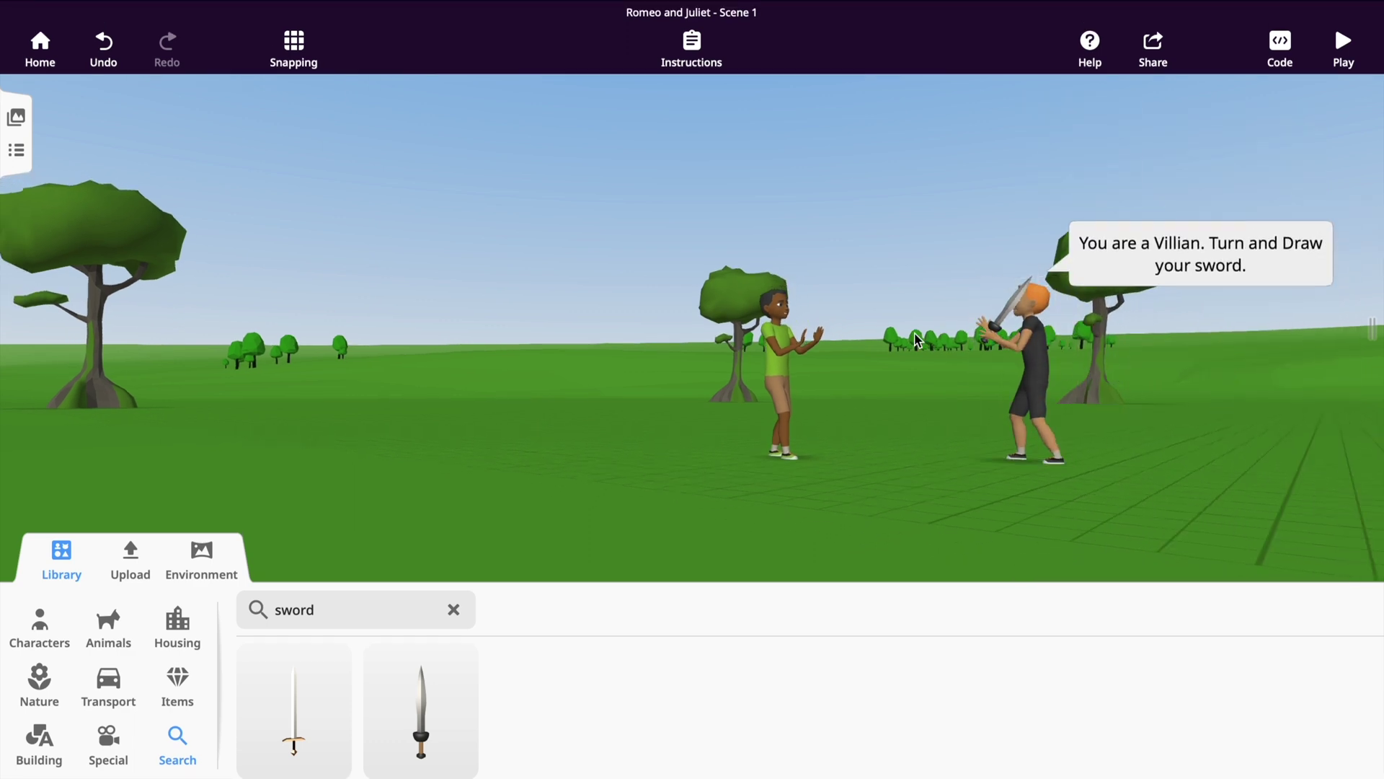
Add a second sword, rotate it flat, lower it to the ground and move it toward the green-shirted character.
drag(423, 718, 946, 469)
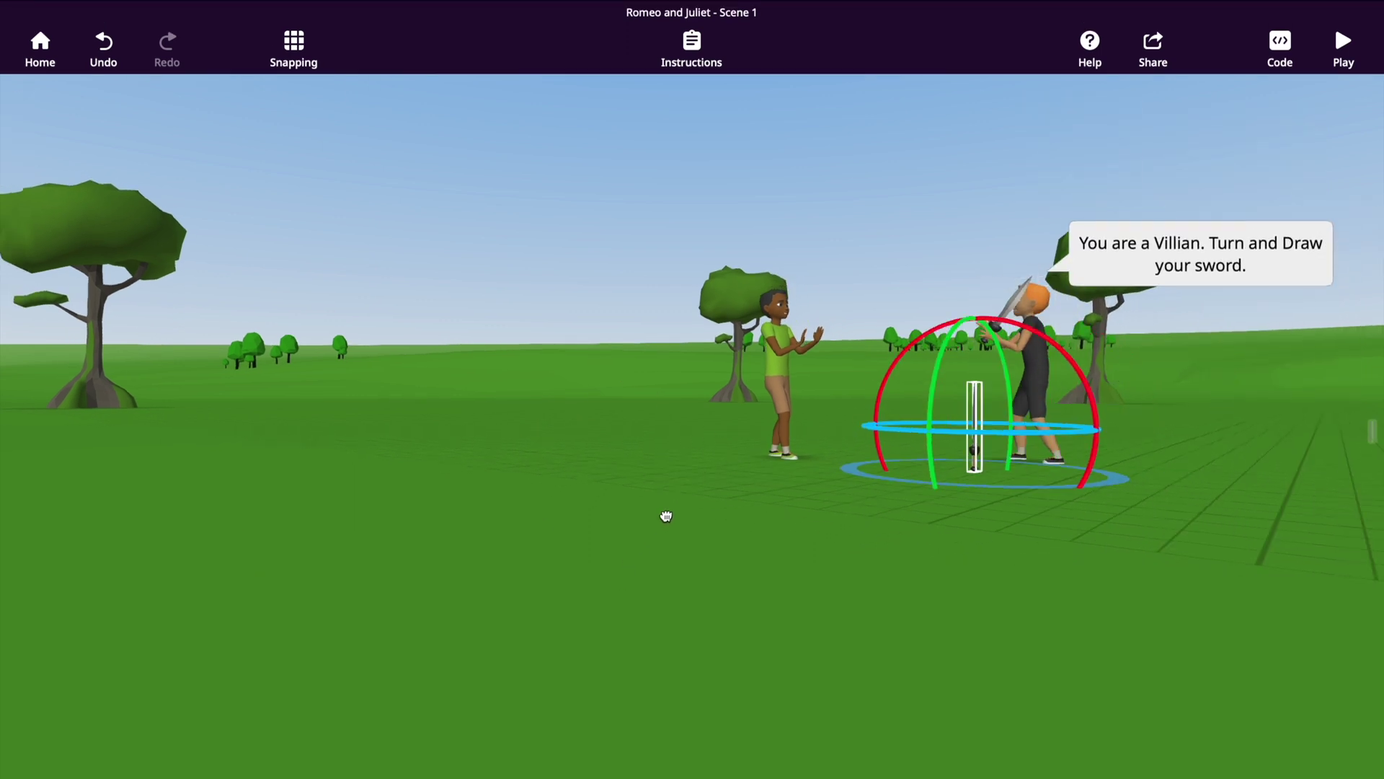
drag(637, 525, 615, 522)
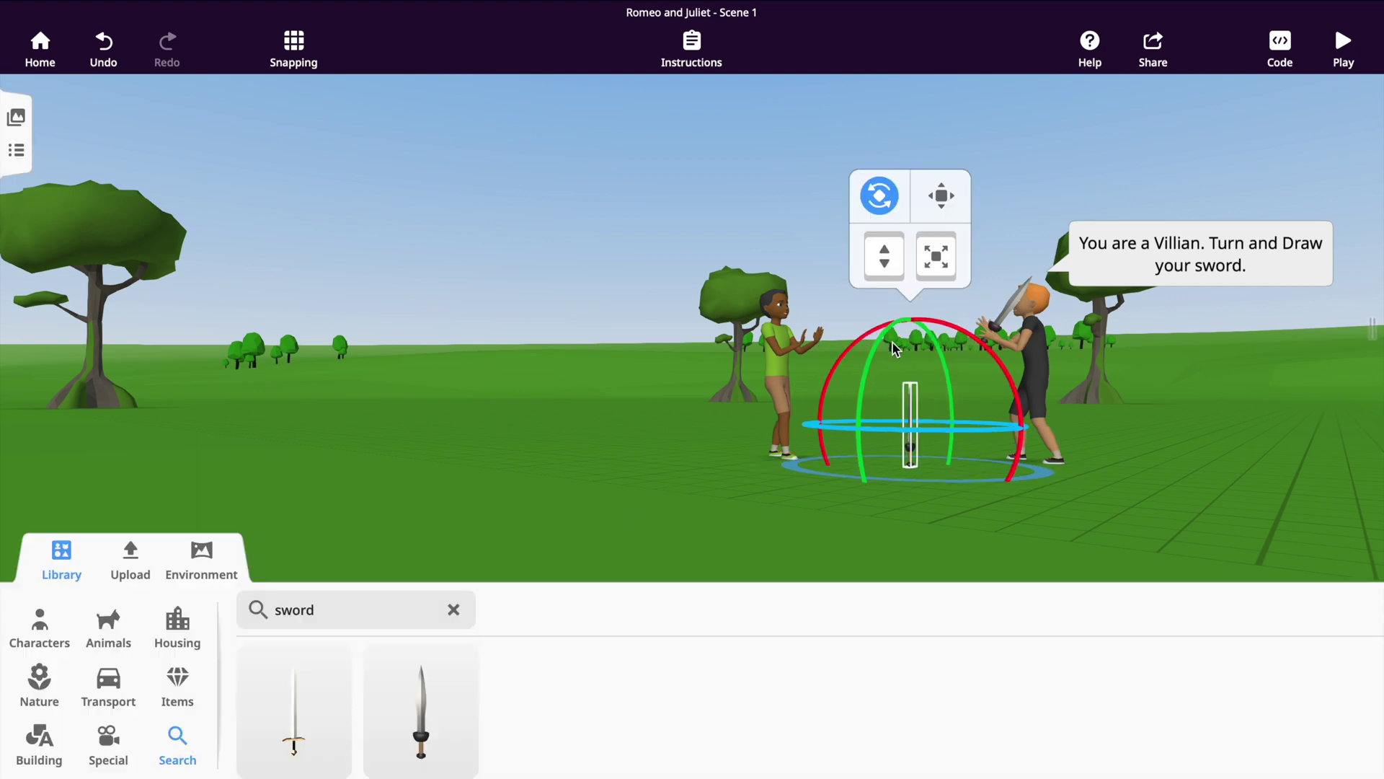
drag(868, 332, 814, 440)
drag(816, 447, 818, 448)
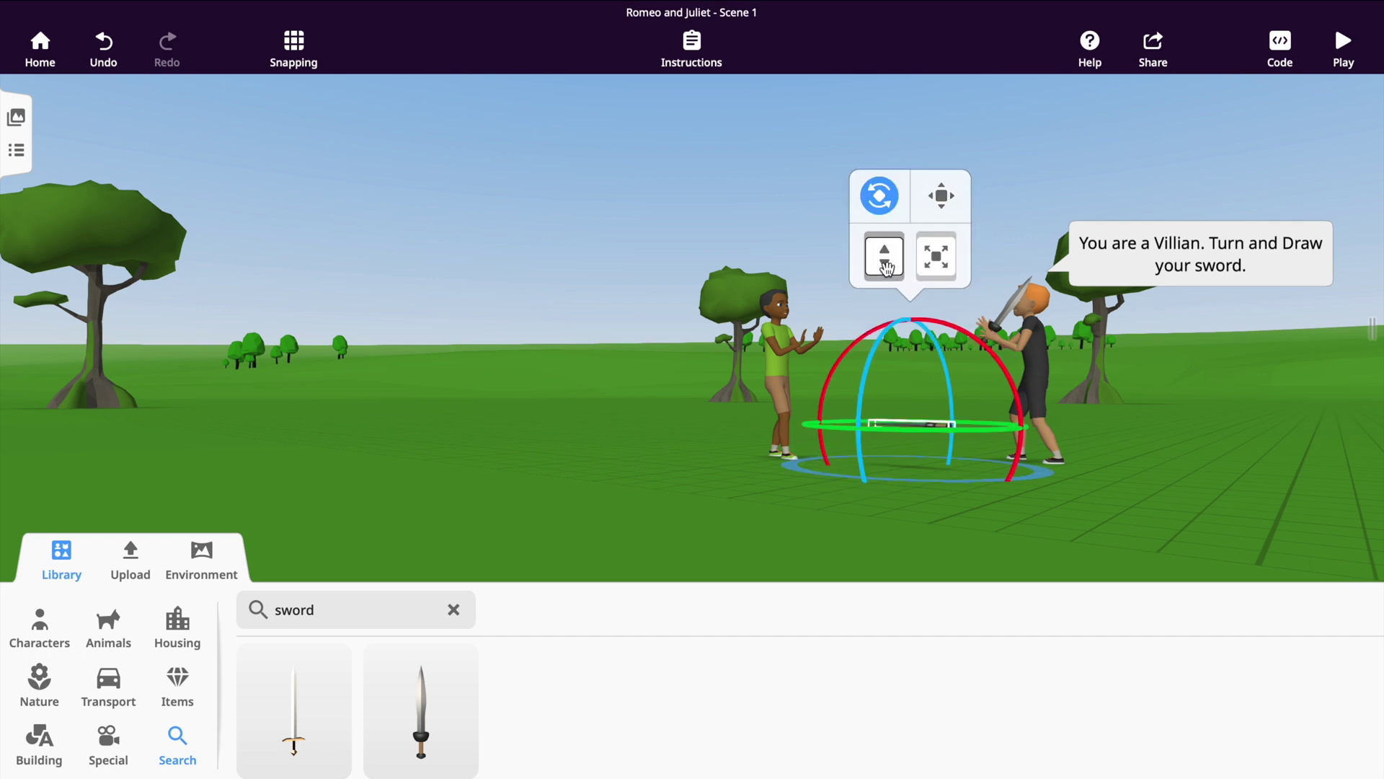
drag(887, 268, 887, 309)
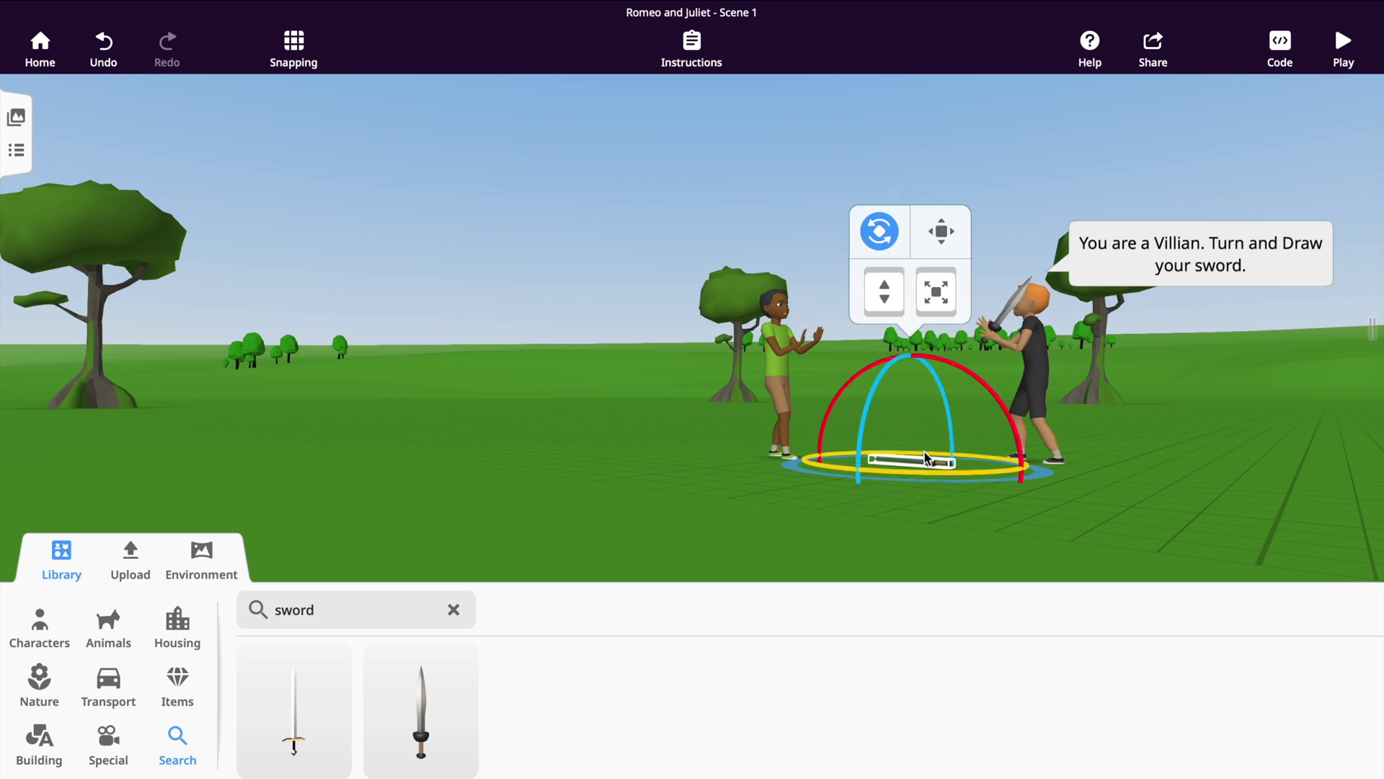
key(d)
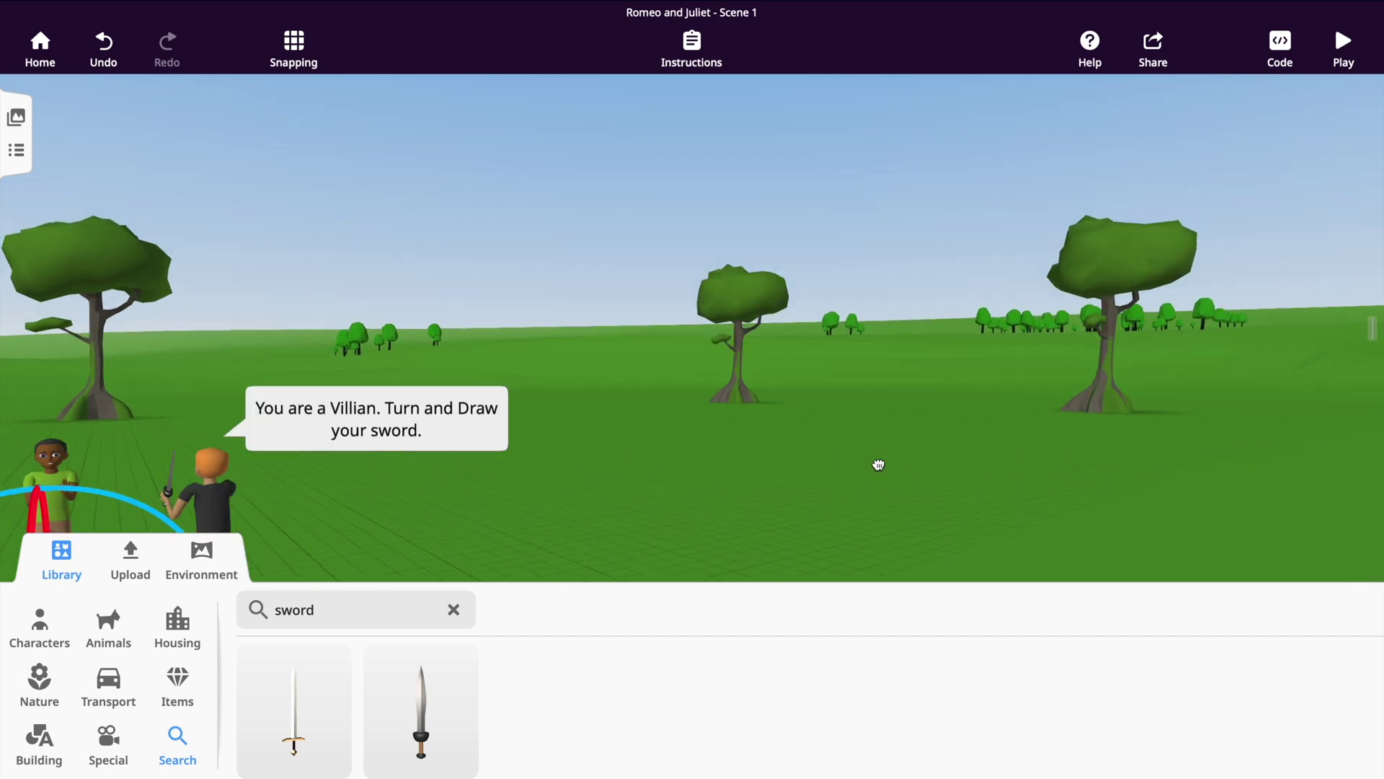
key(a)
drag(1058, 494, 1000, 456)
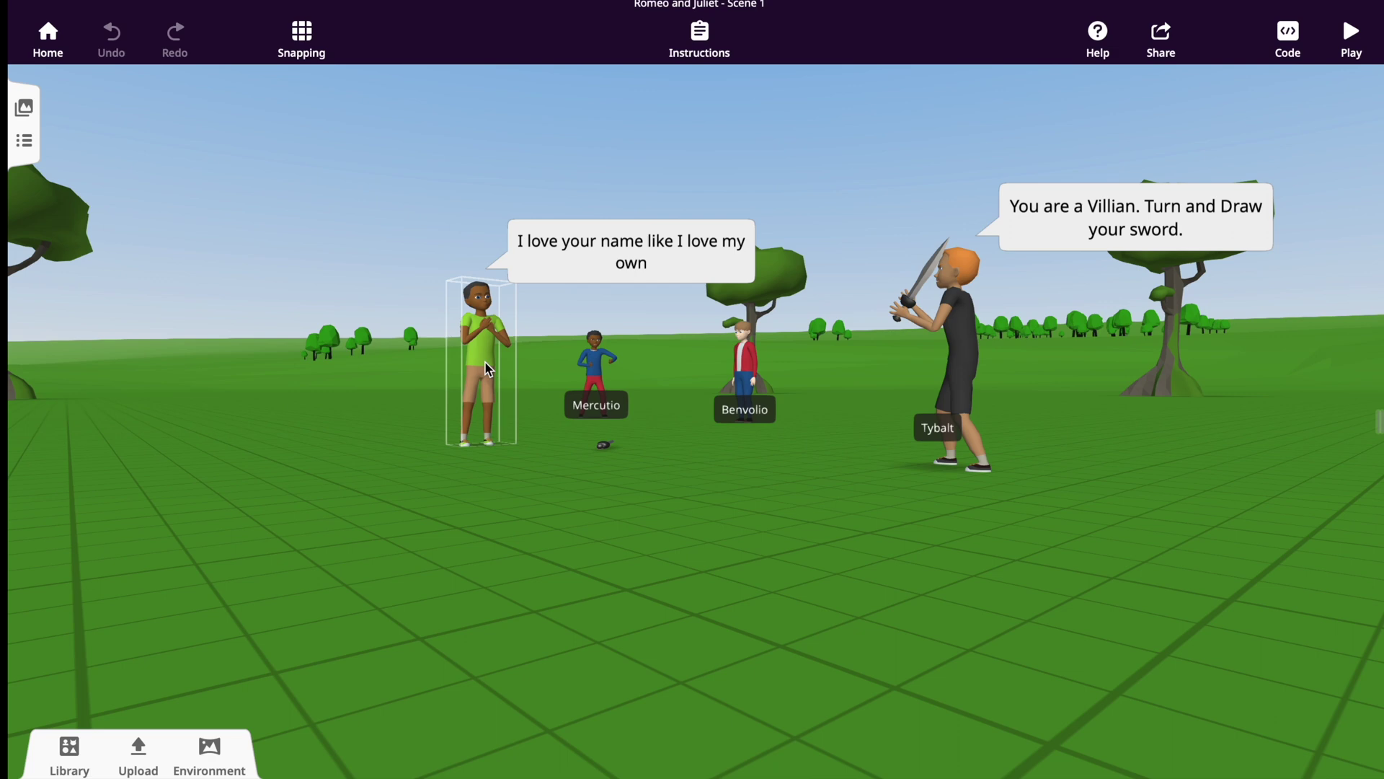
Turn on Use in CoBlocks and Show name for Romeo, naming him Romeo.
click(488, 369)
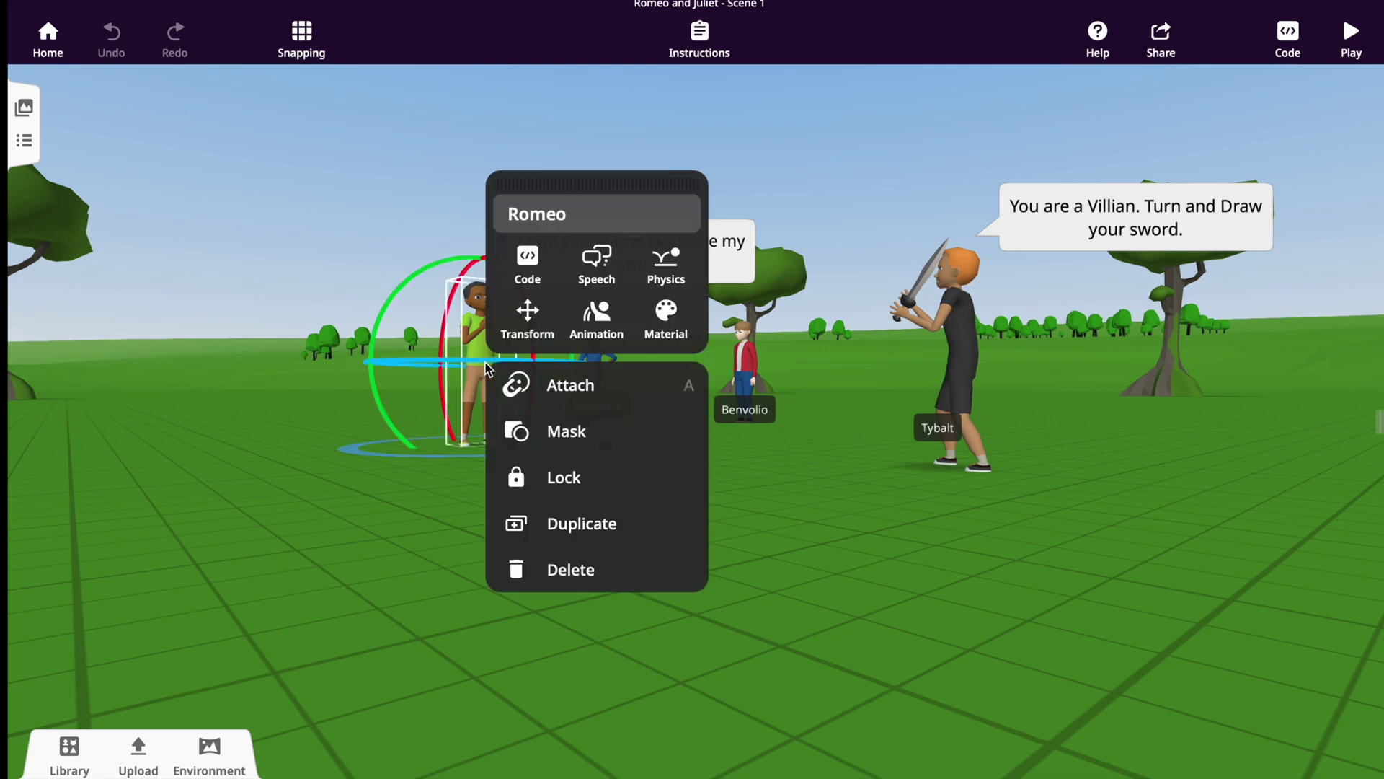
click(527, 263)
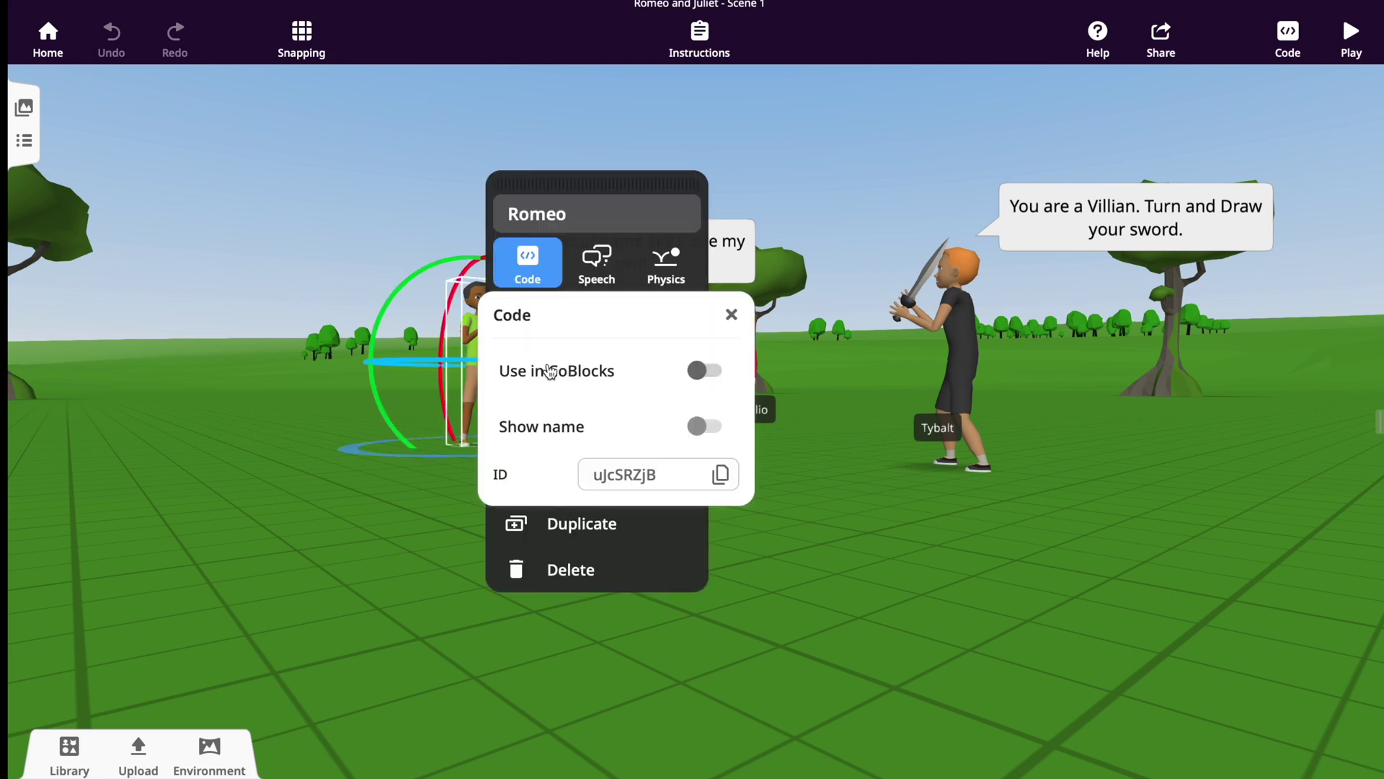
click(694, 377)
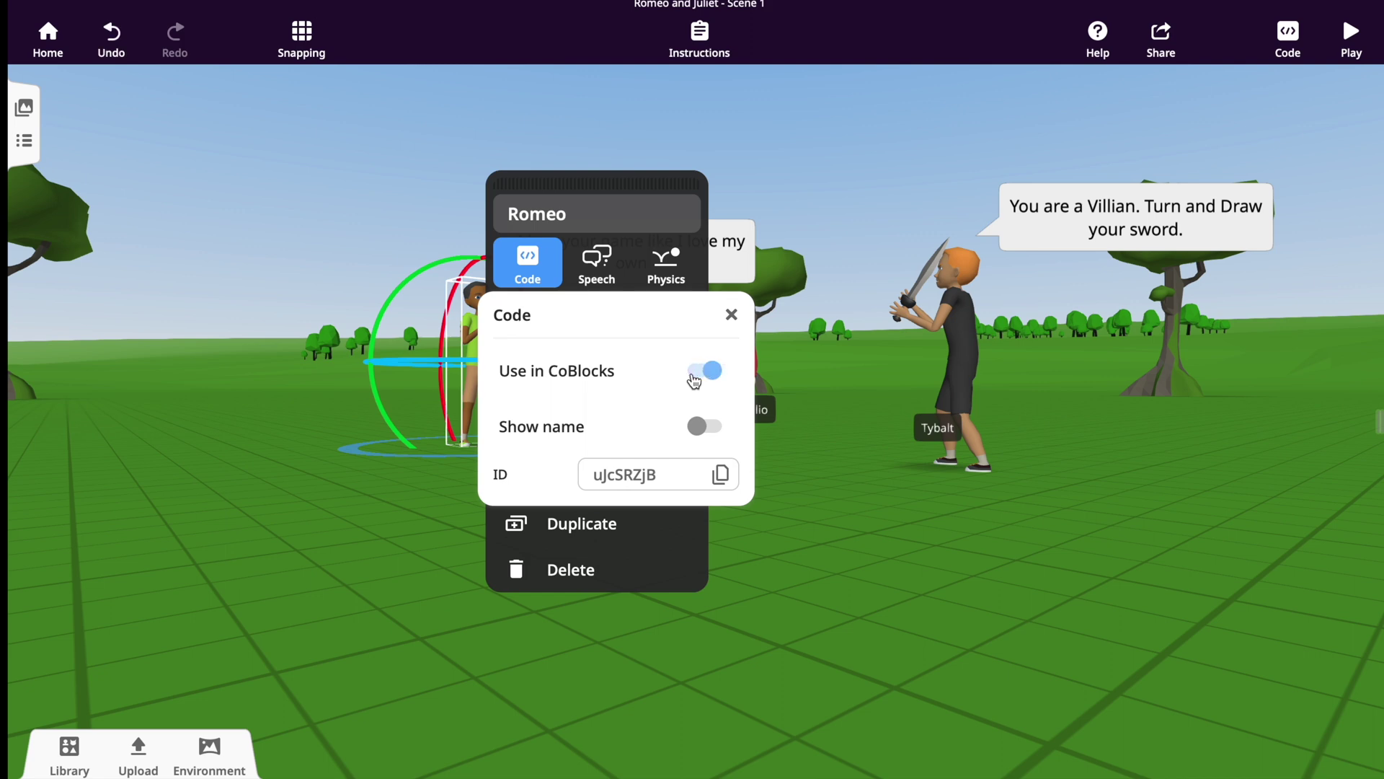
click(705, 426)
double_click(555, 214)
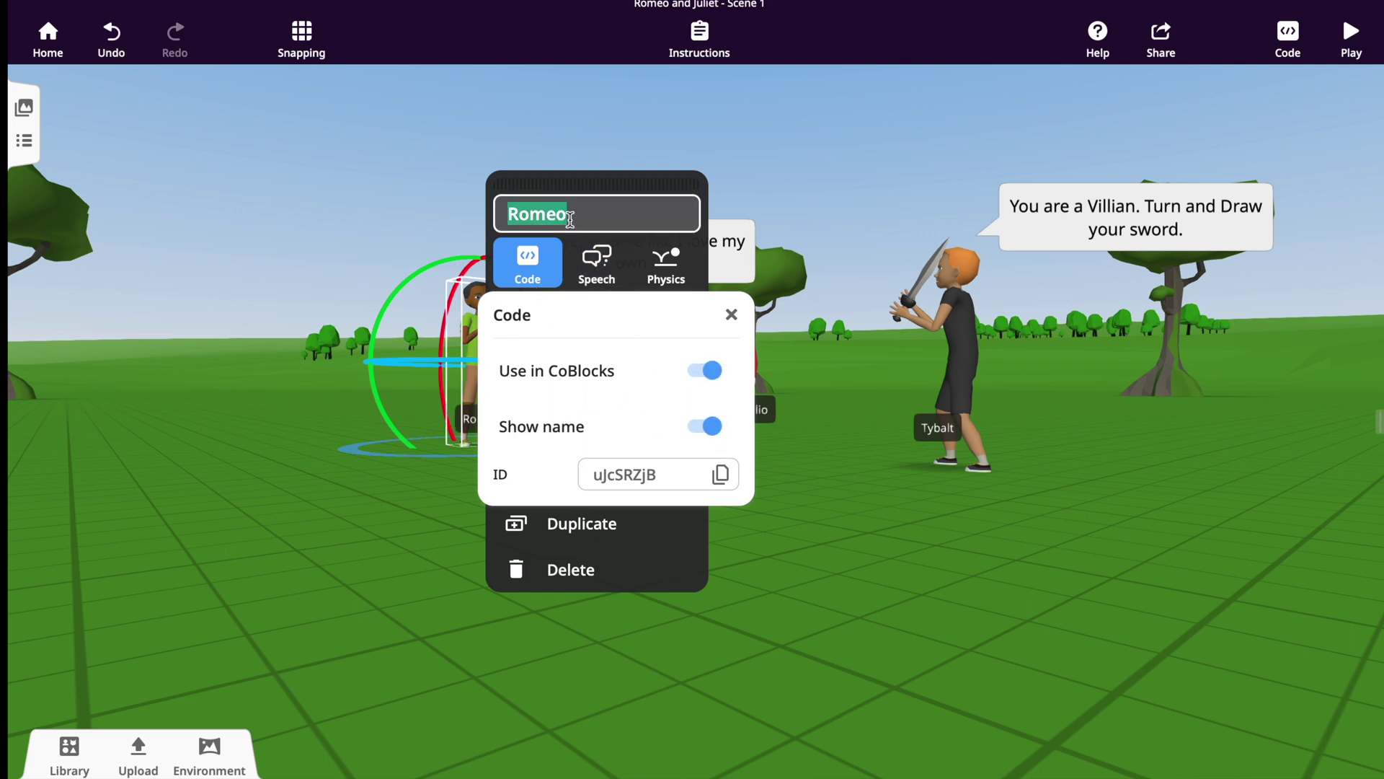
text(ro)
key(BackSpace)
key(BackSpace)
text(Rome)
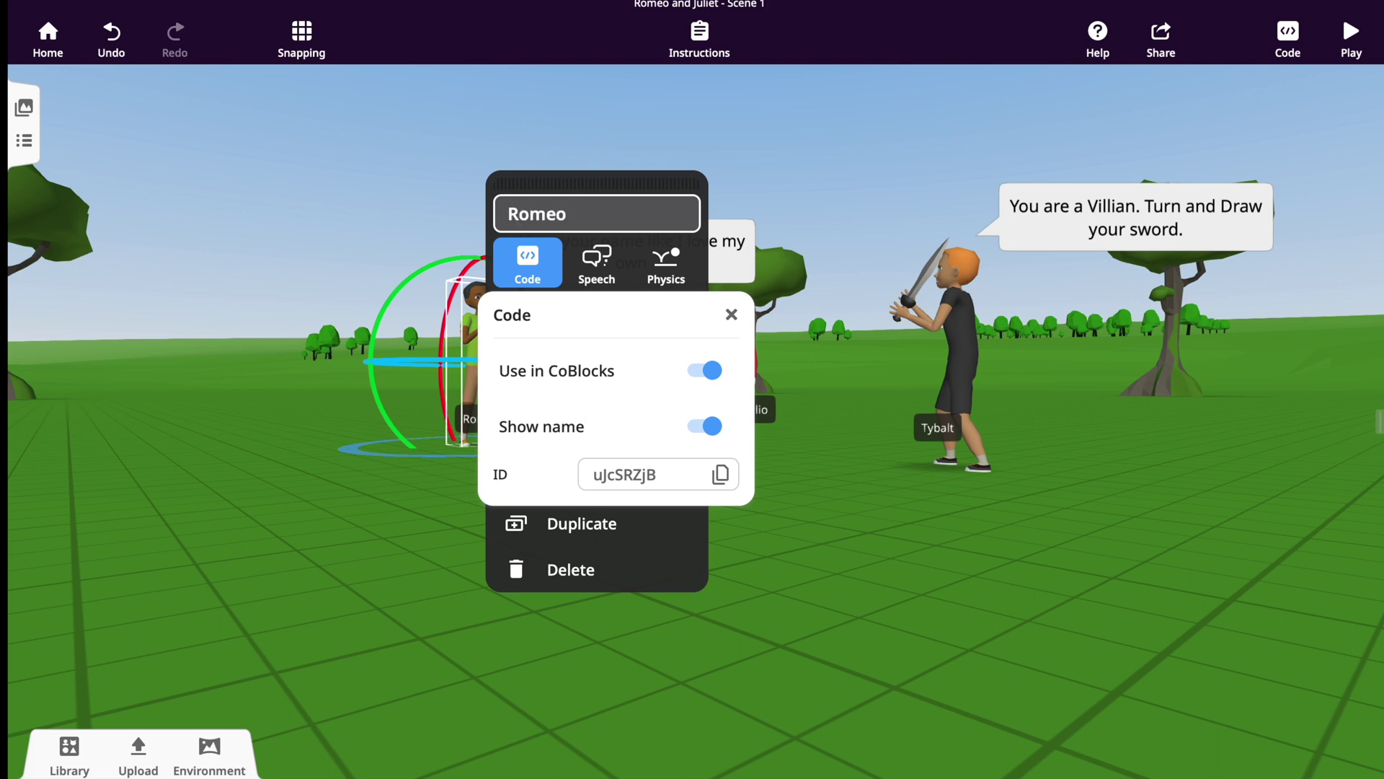
click(731, 320)
click(790, 501)
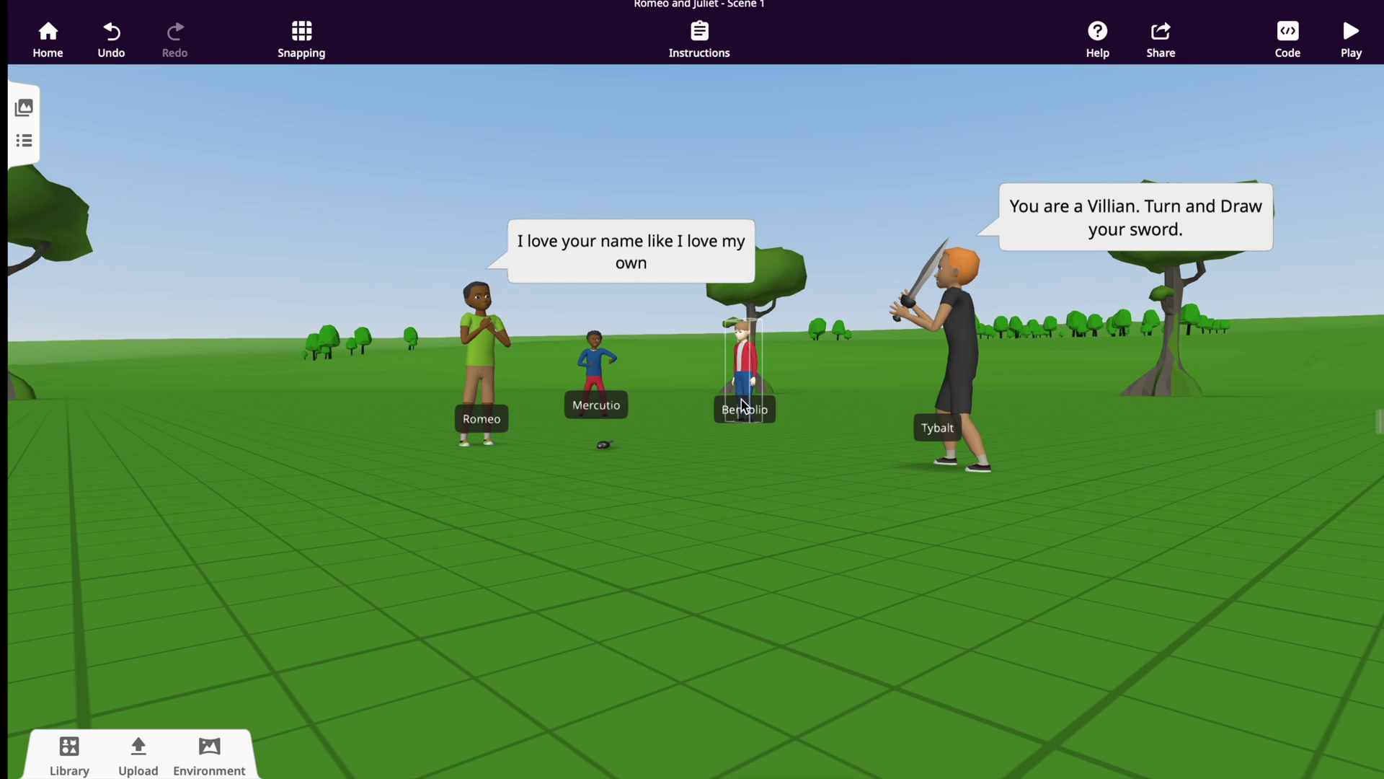
Look through the Actions blocks in the code editor, then close it.
click(1296, 49)
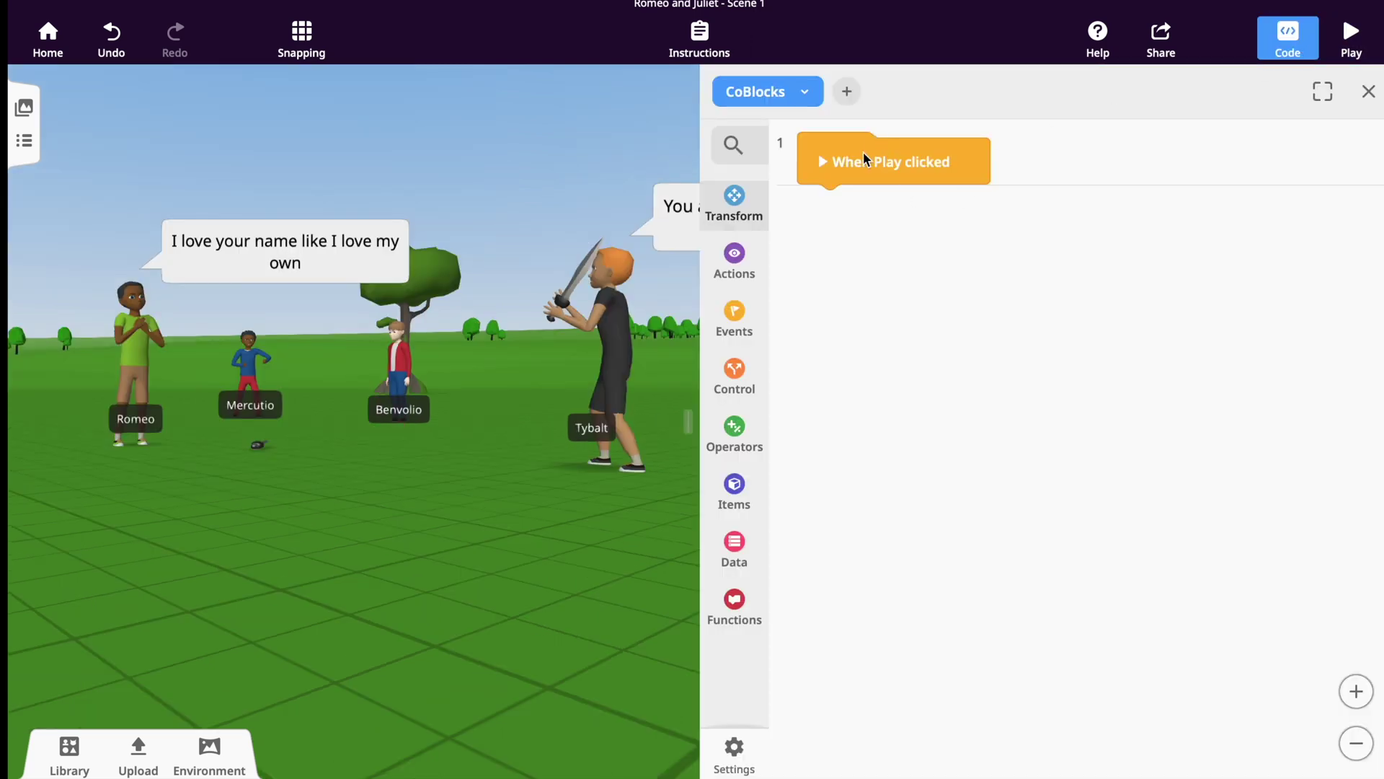
click(738, 268)
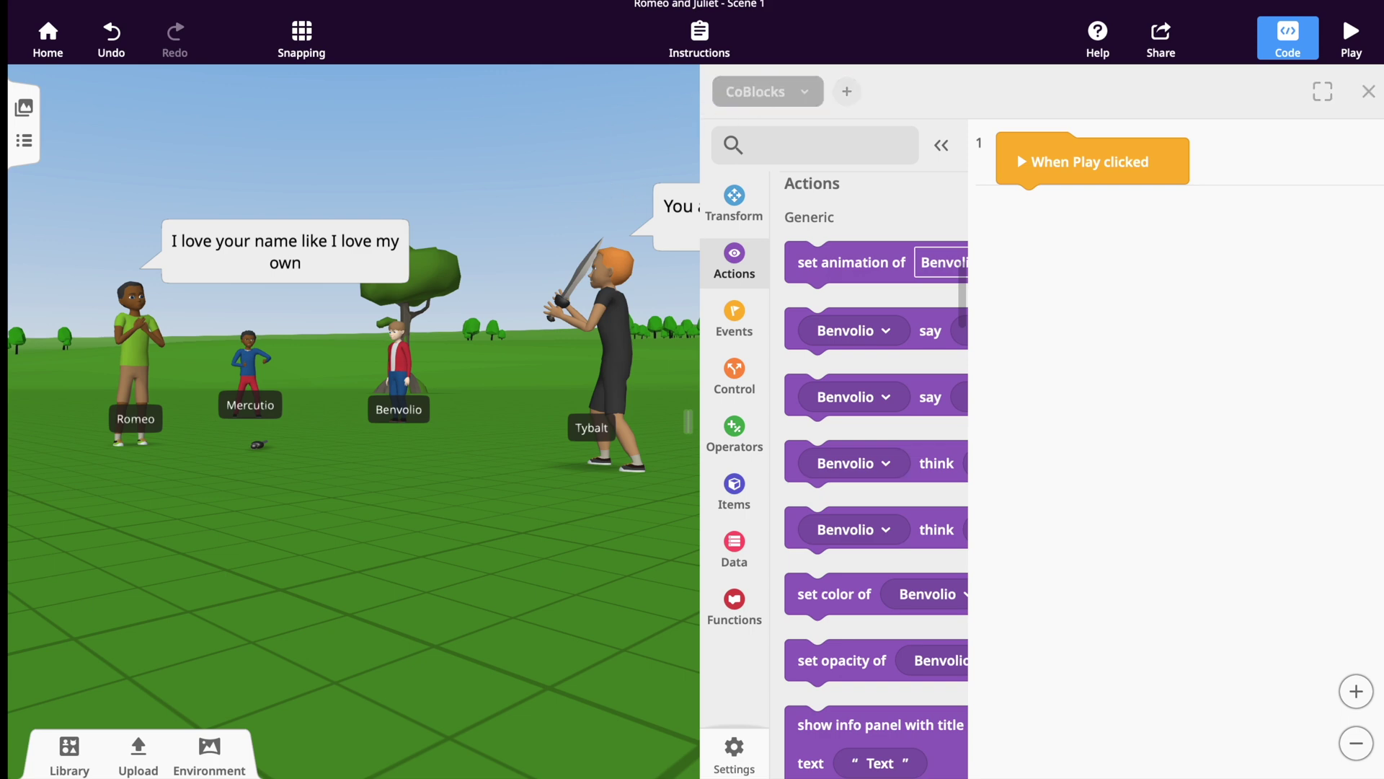
click(1368, 91)
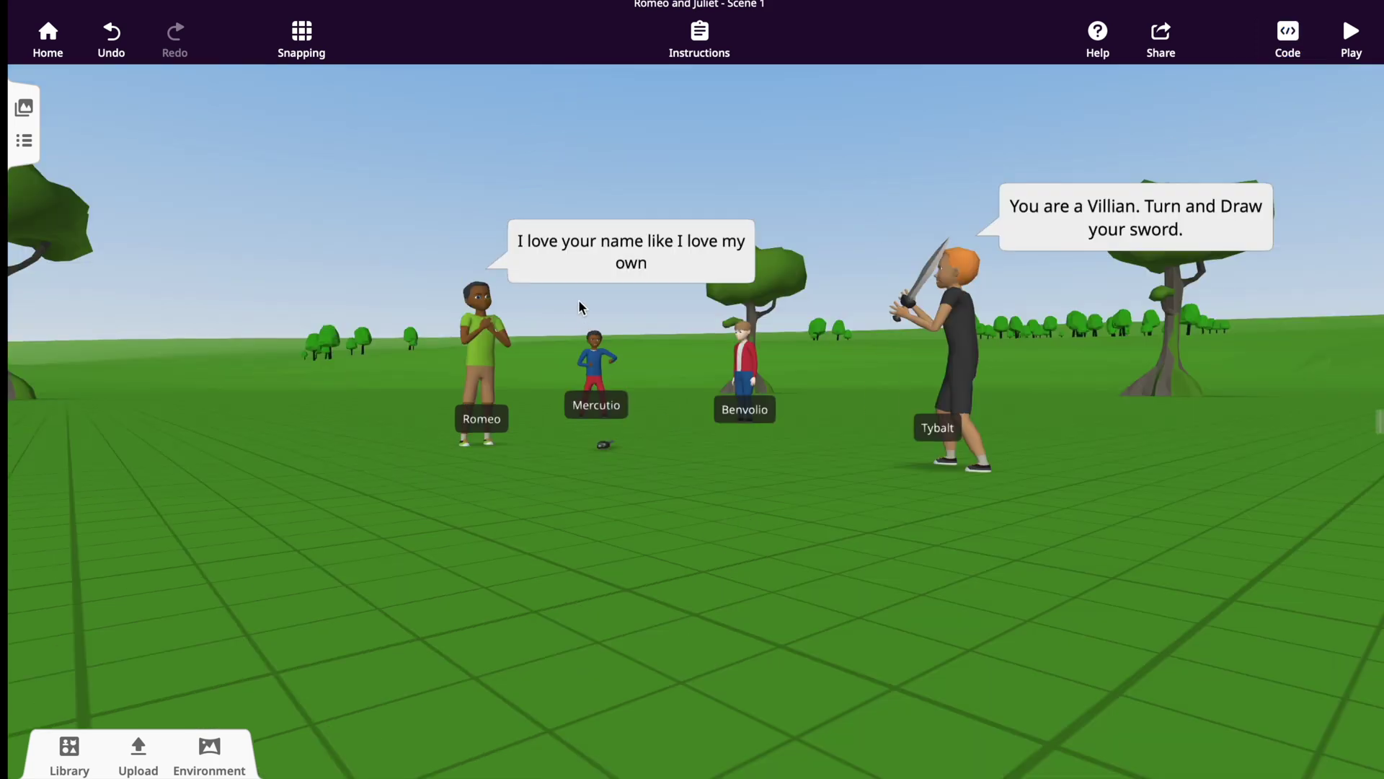
Add an oval round path from the library next to Benvolio.
click(69, 754)
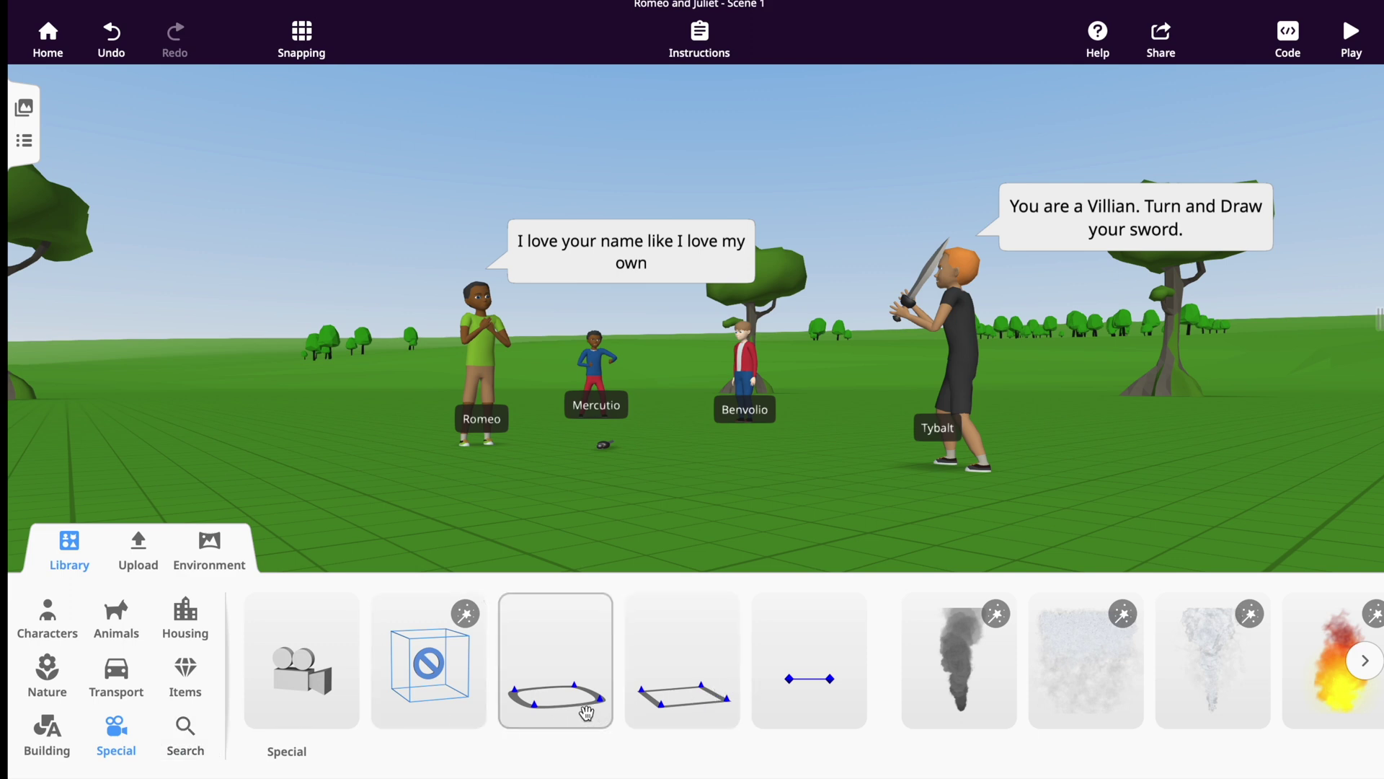
drag(584, 712, 749, 424)
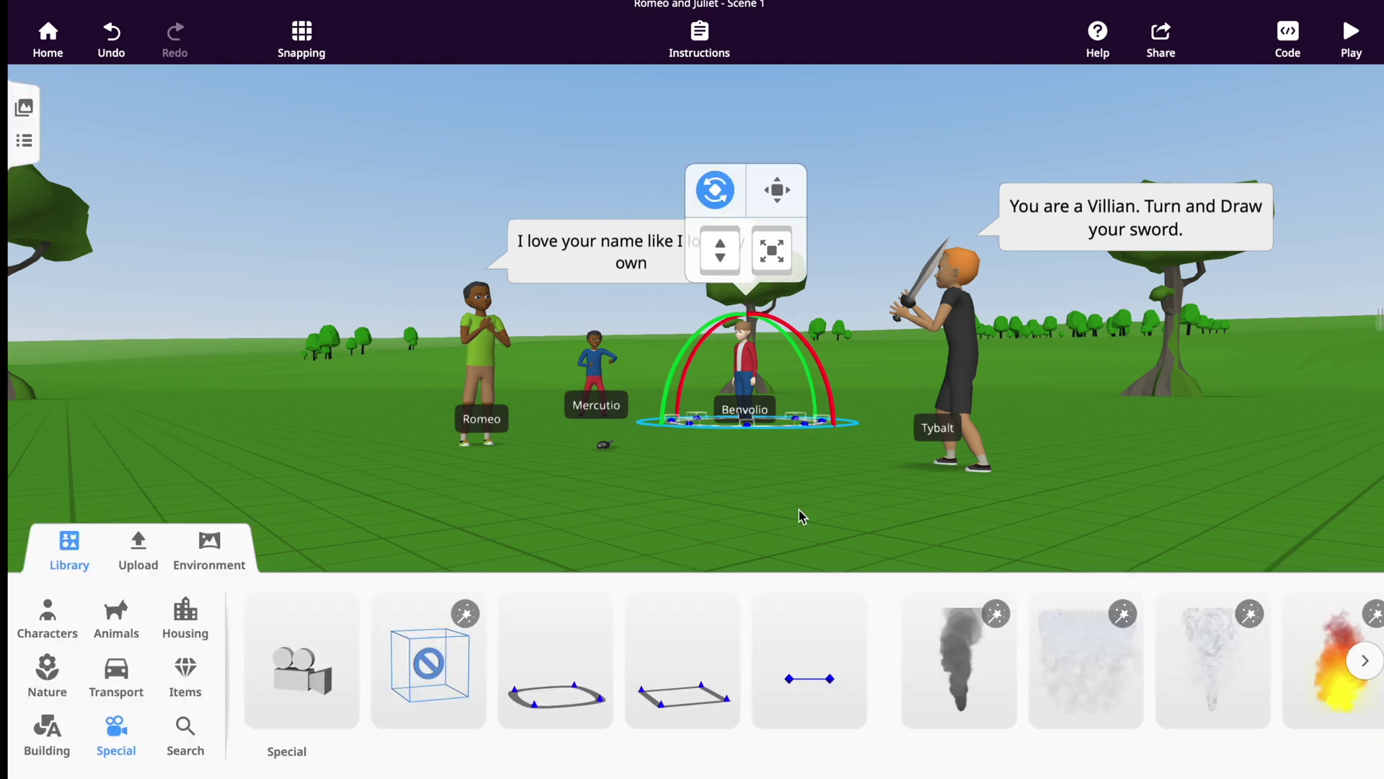
click(757, 450)
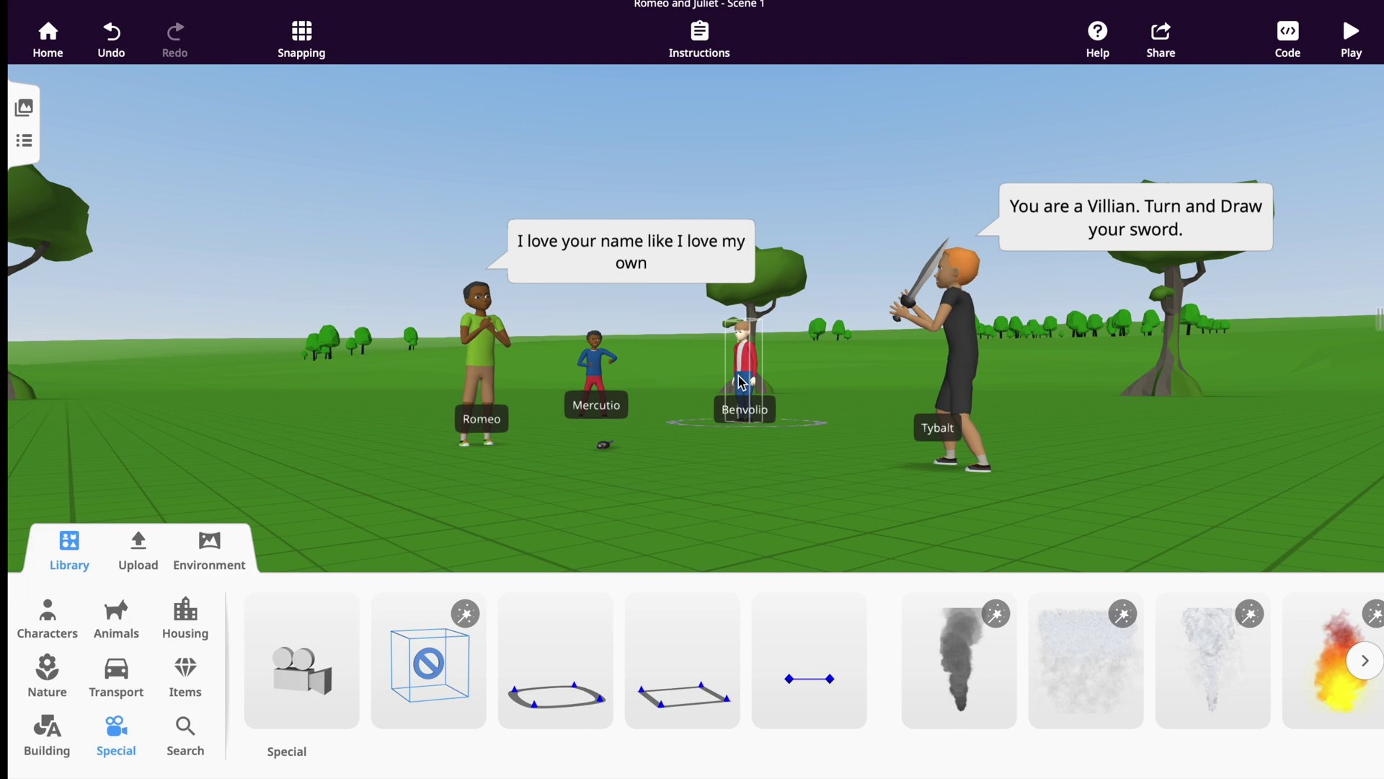
Attach Benvolio to the round path and open his block code.
click(742, 382)
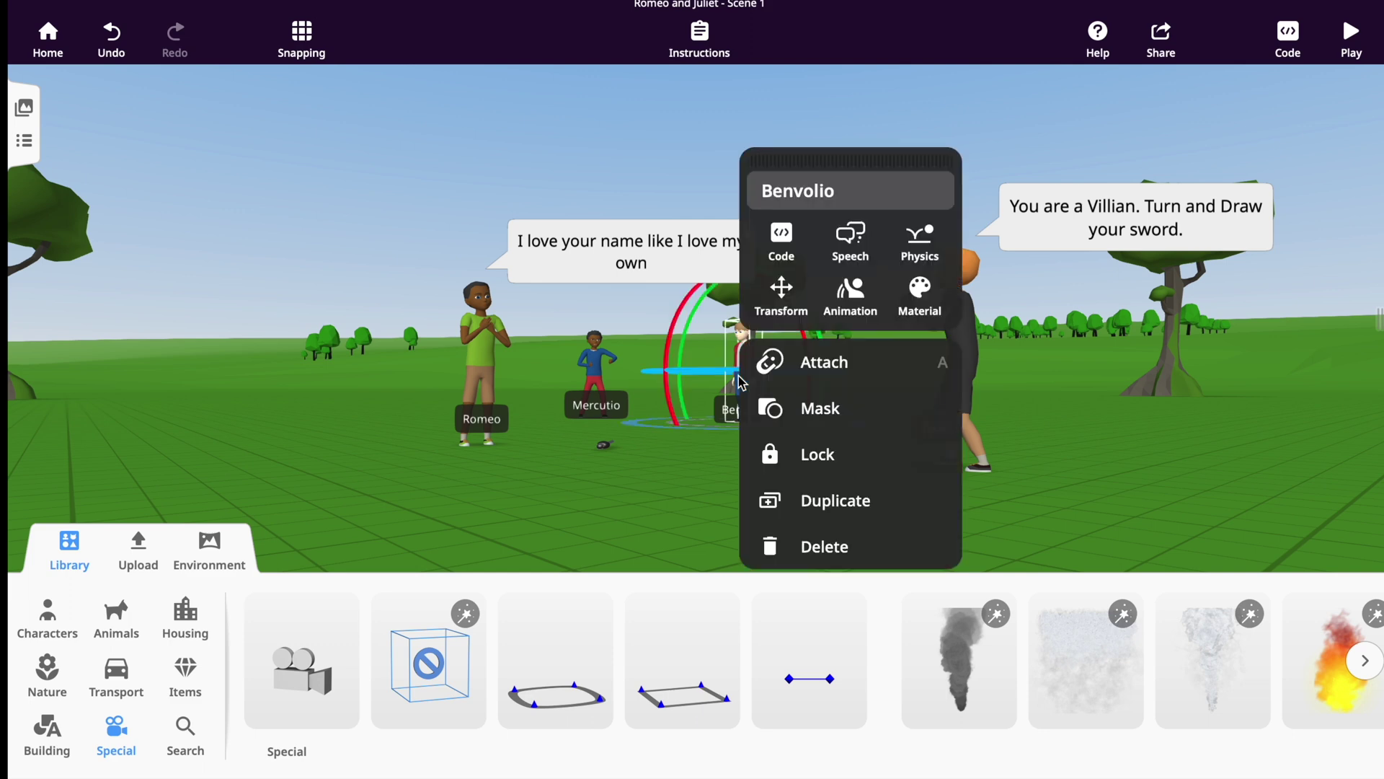
click(818, 362)
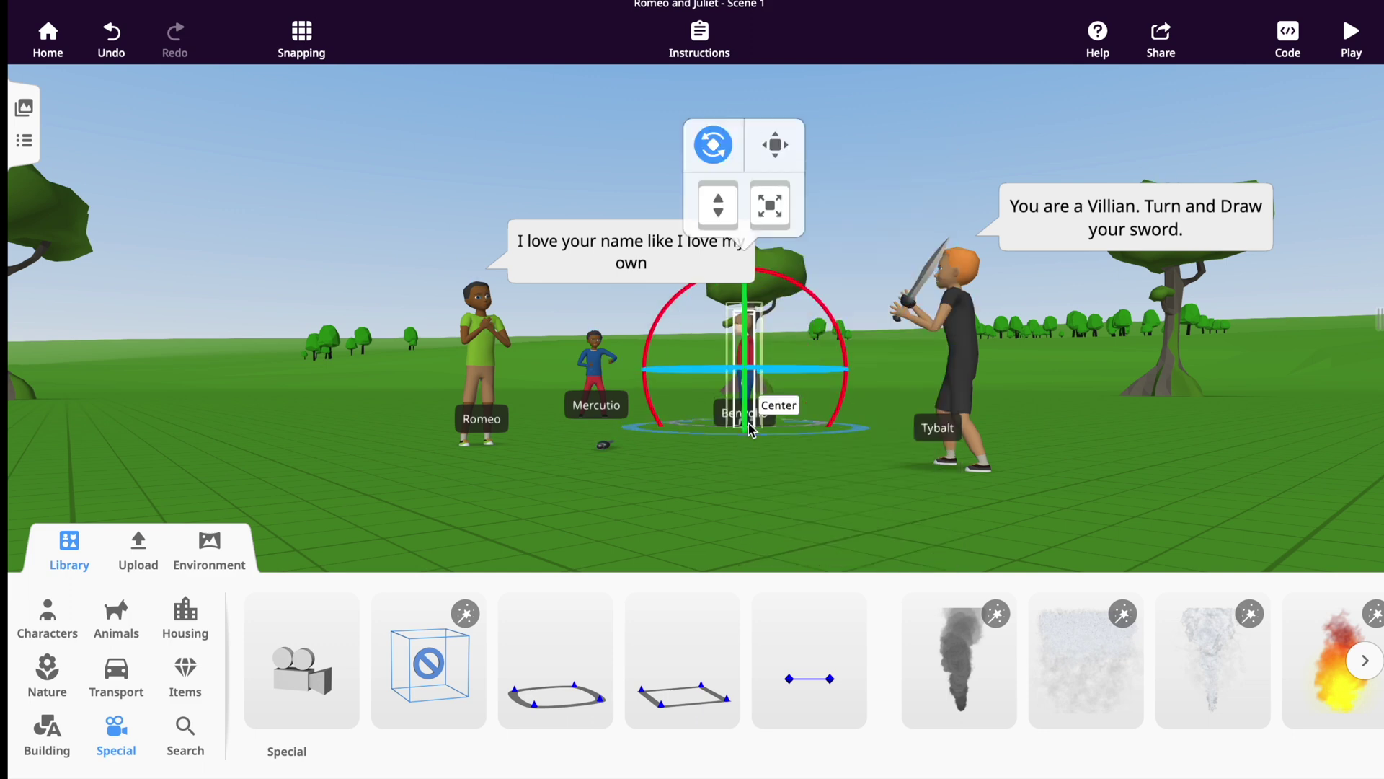
click(686, 439)
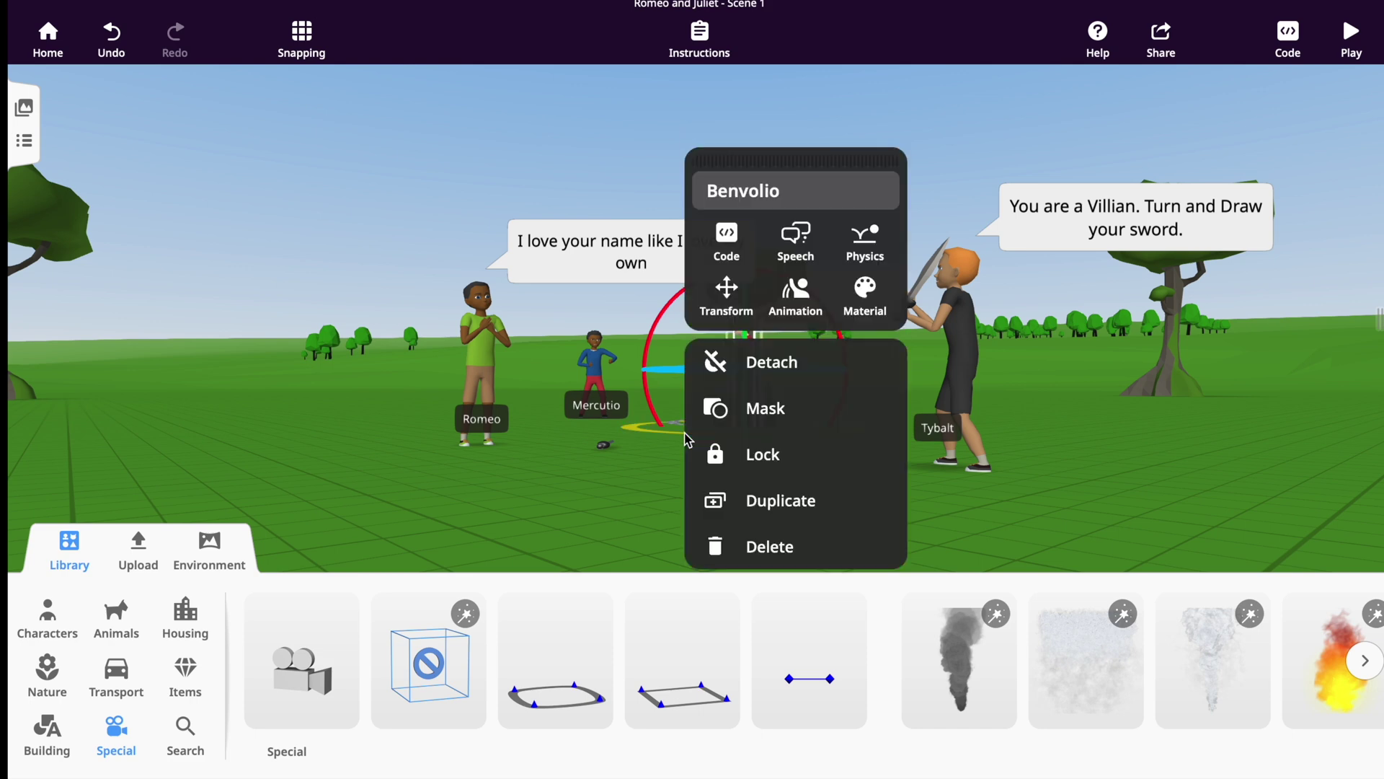
click(727, 245)
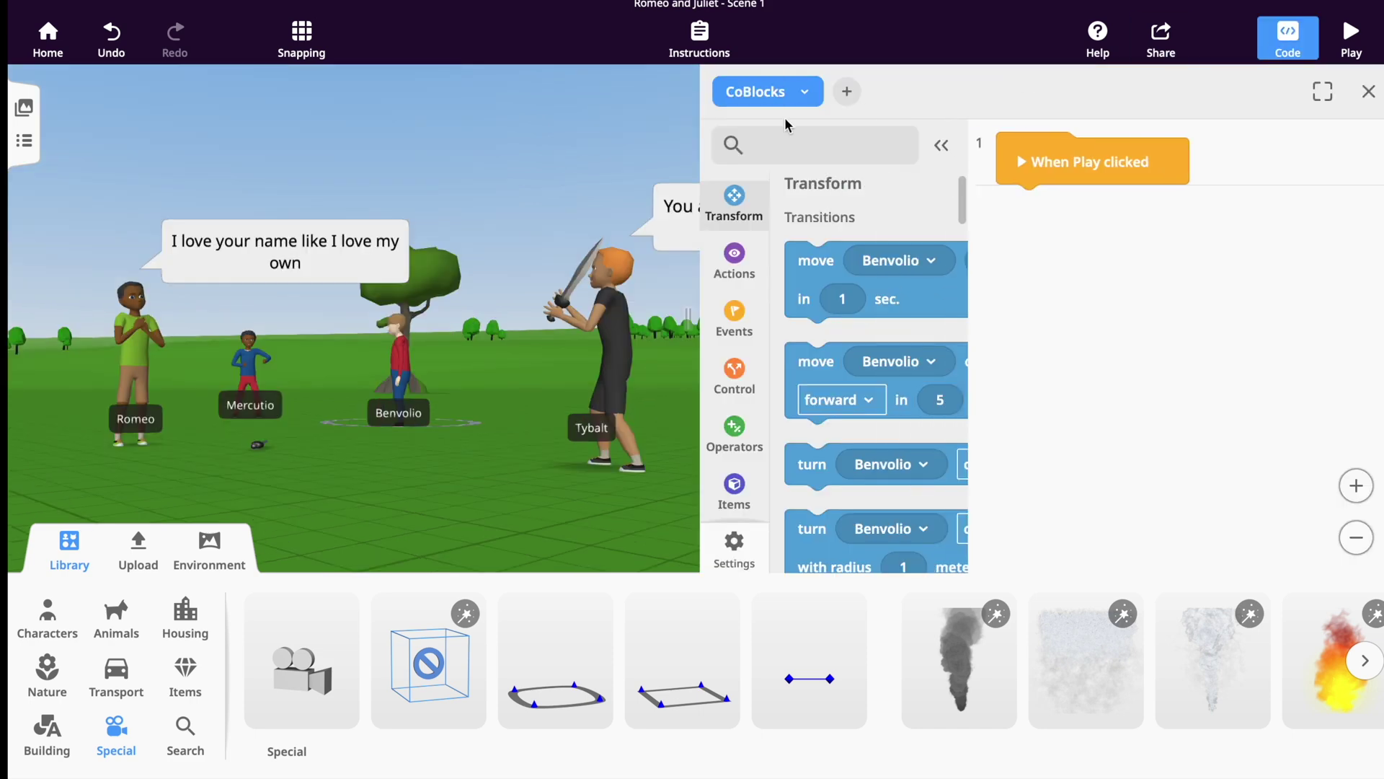
Under When Play clicked, make Benvolio move on Round path 1 inside a forever loop.
click(1323, 92)
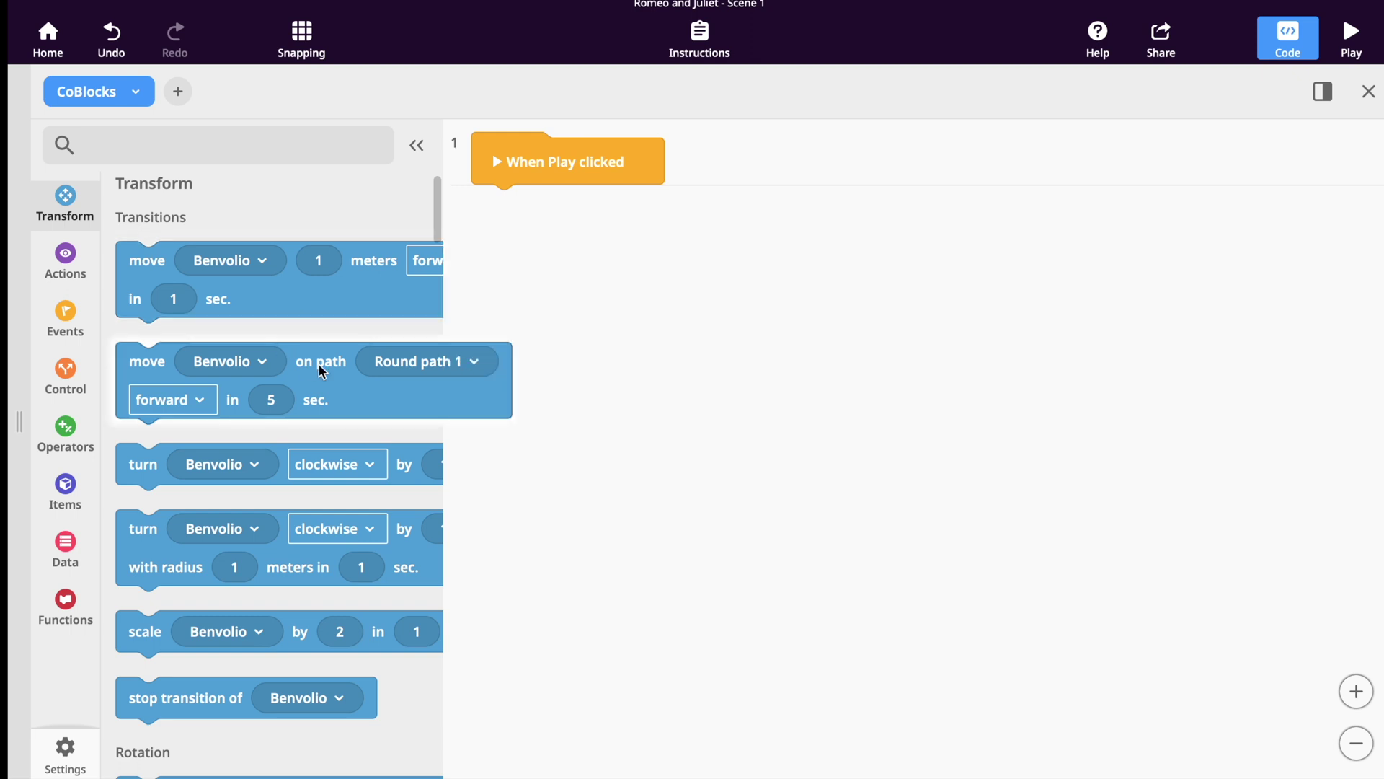
drag(354, 387, 708, 226)
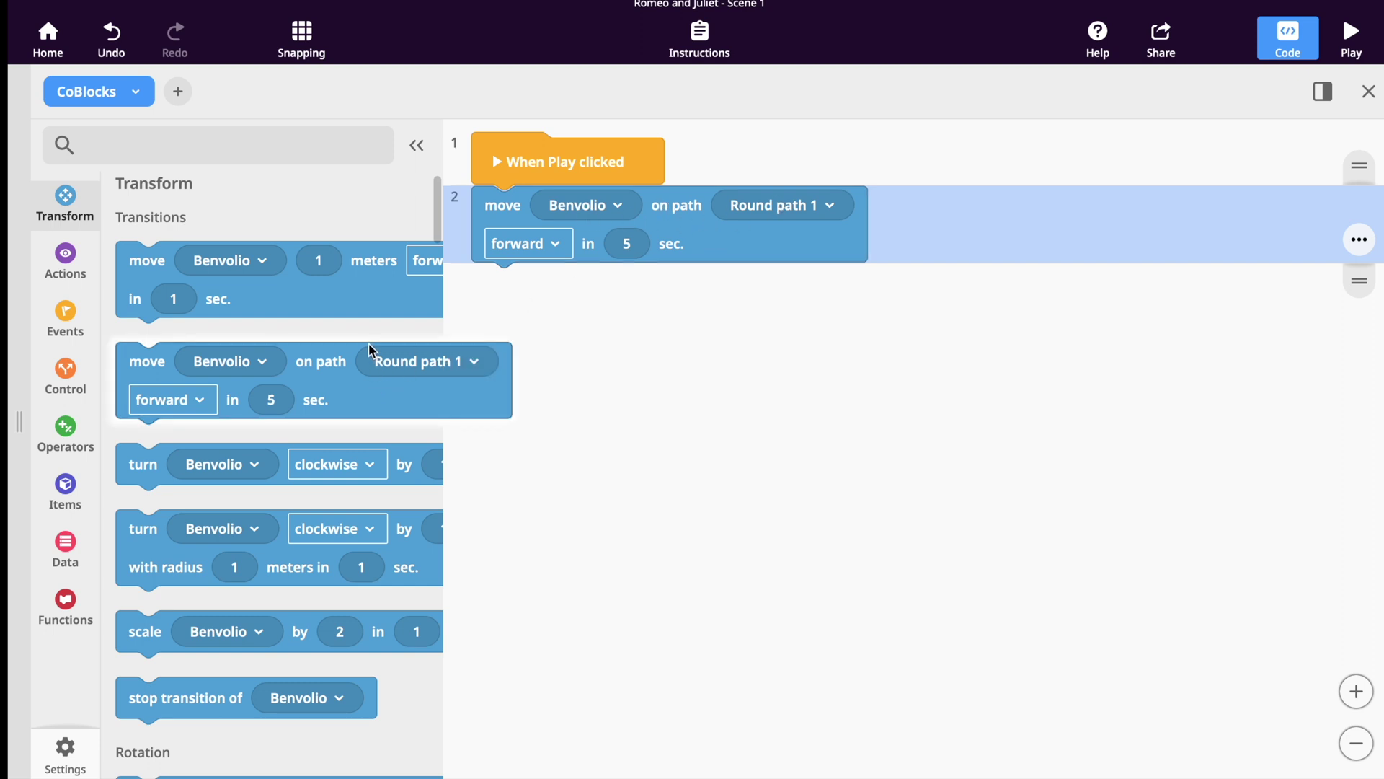
click(66, 371)
drag(153, 270, 491, 297)
drag(594, 243, 597, 360)
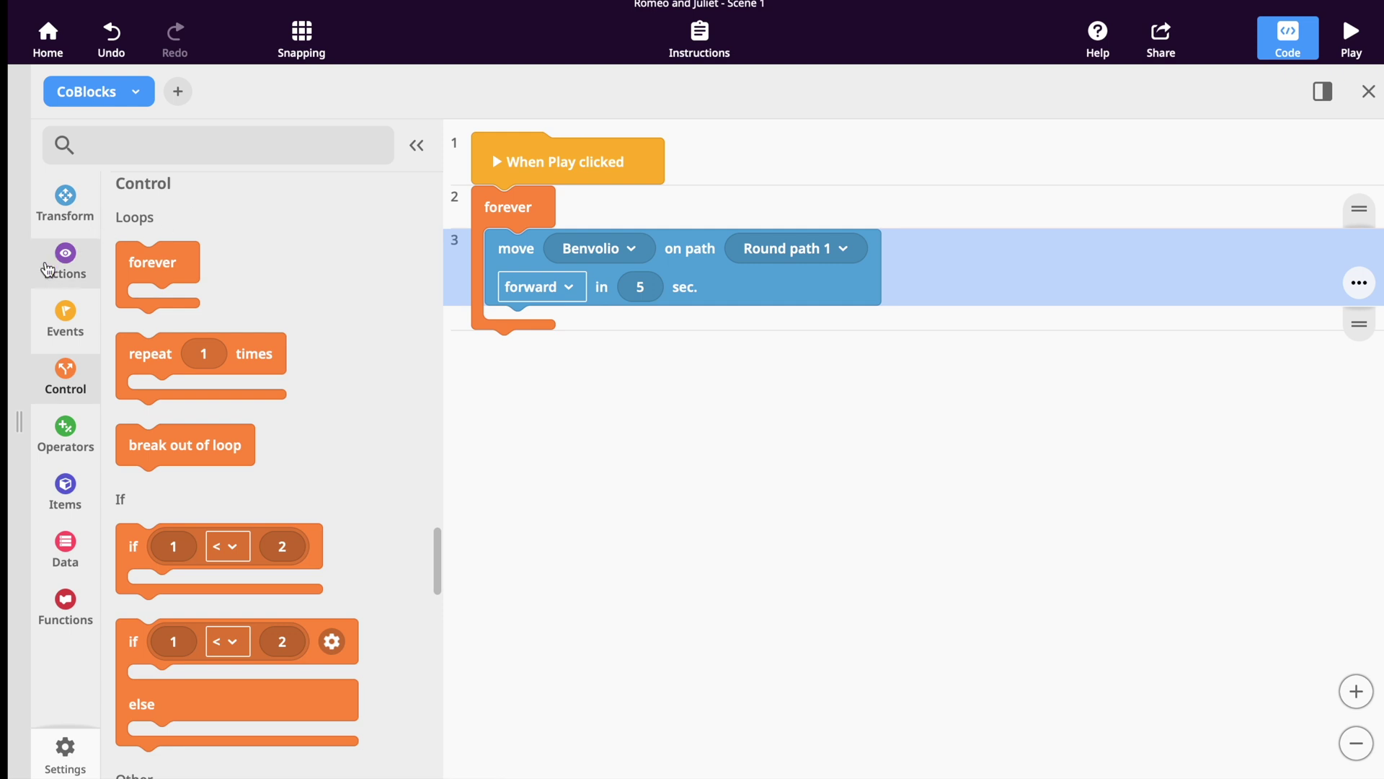
Add a set animation block giving Benvolio the Sad animation.
click(57, 266)
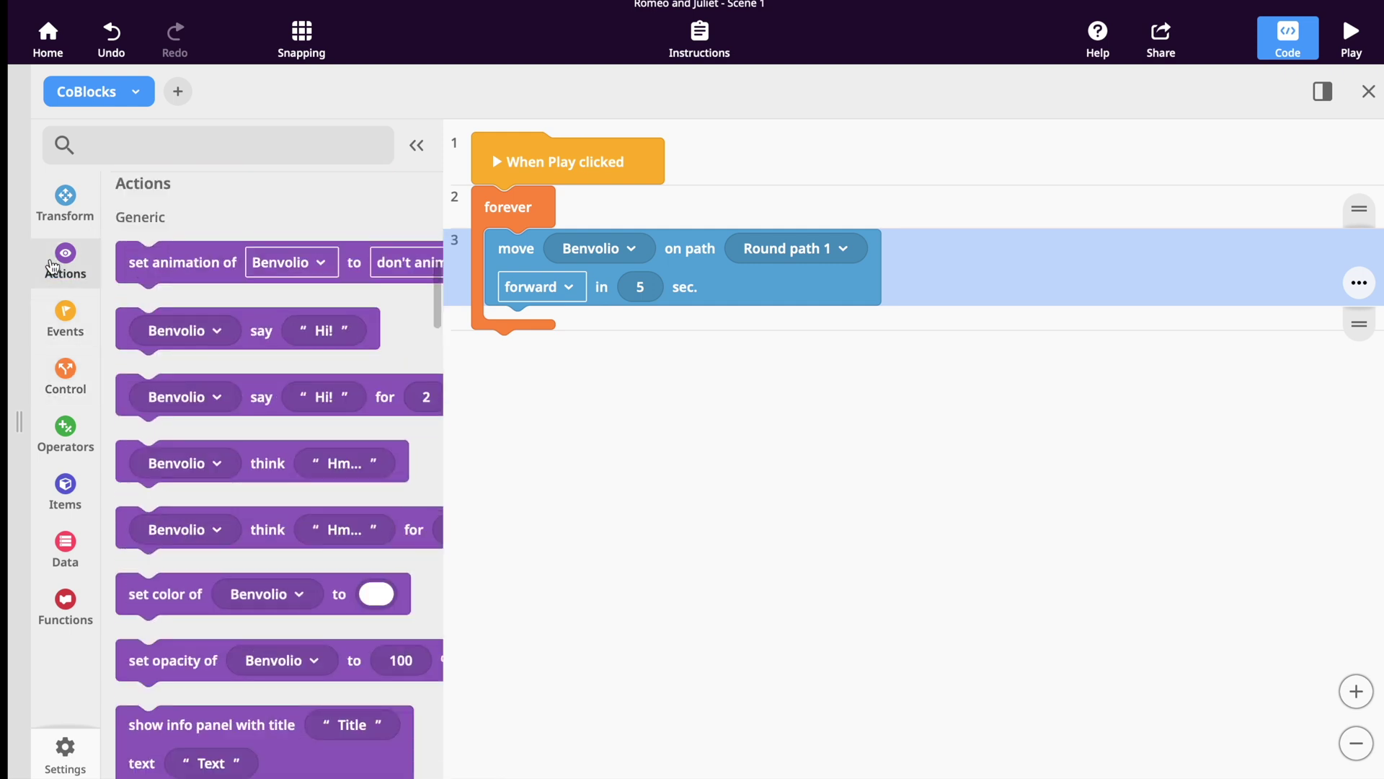
drag(196, 269, 540, 325)
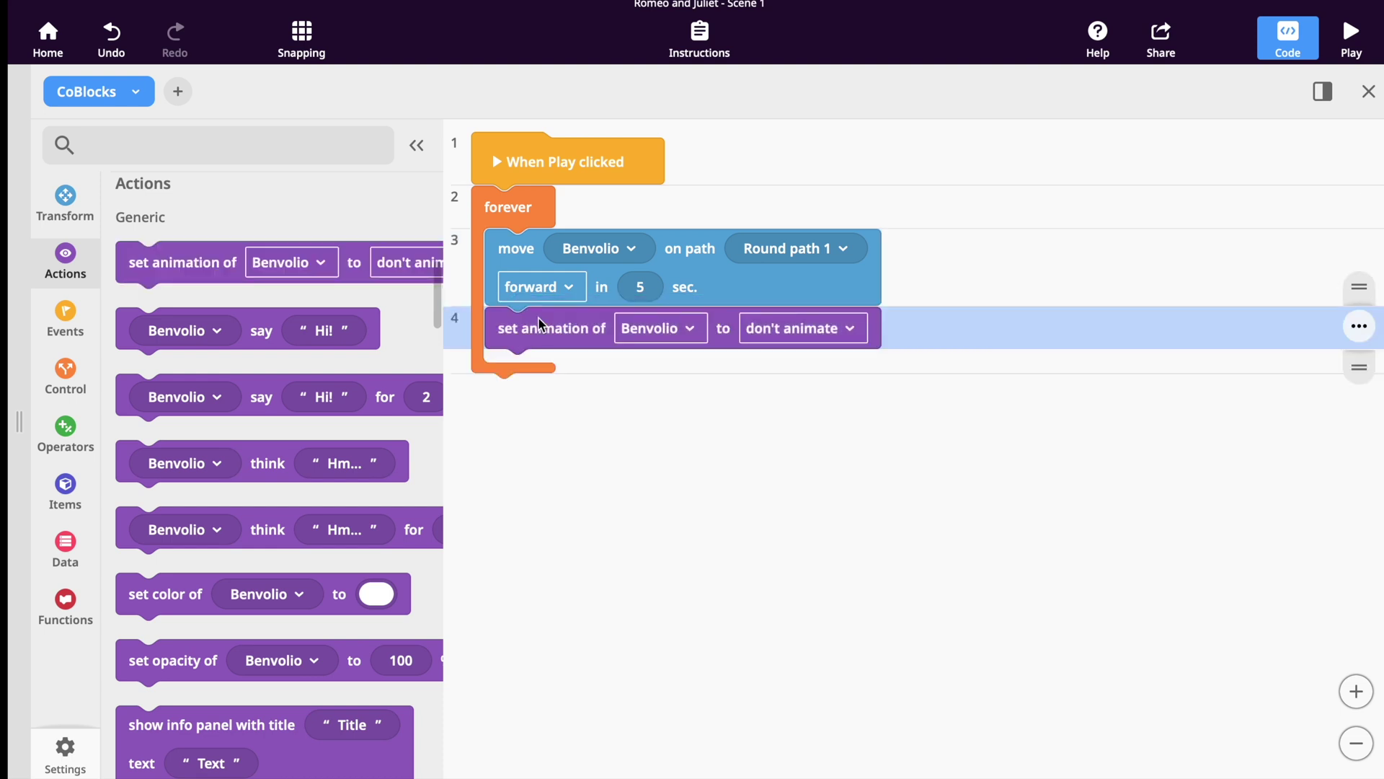
click(849, 328)
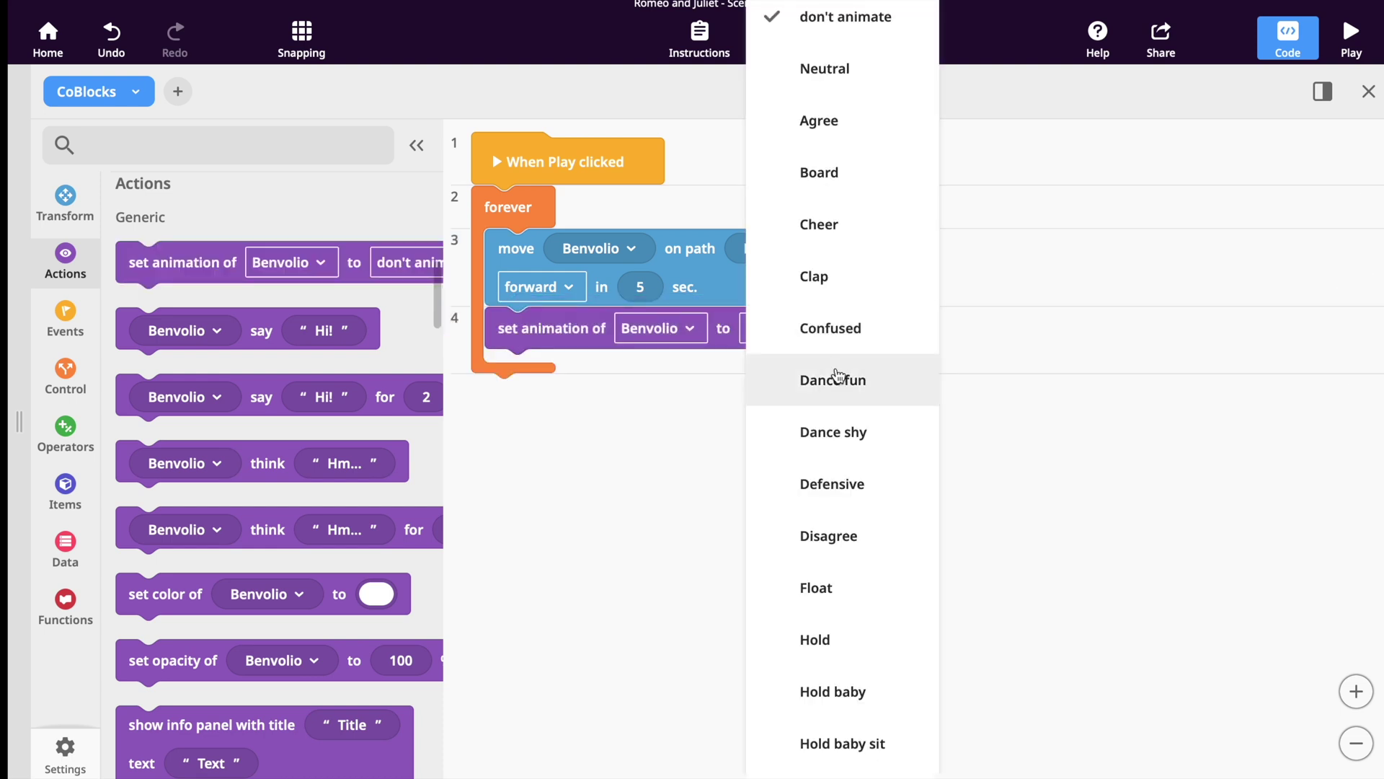
scroll(836, 375, down, 5)
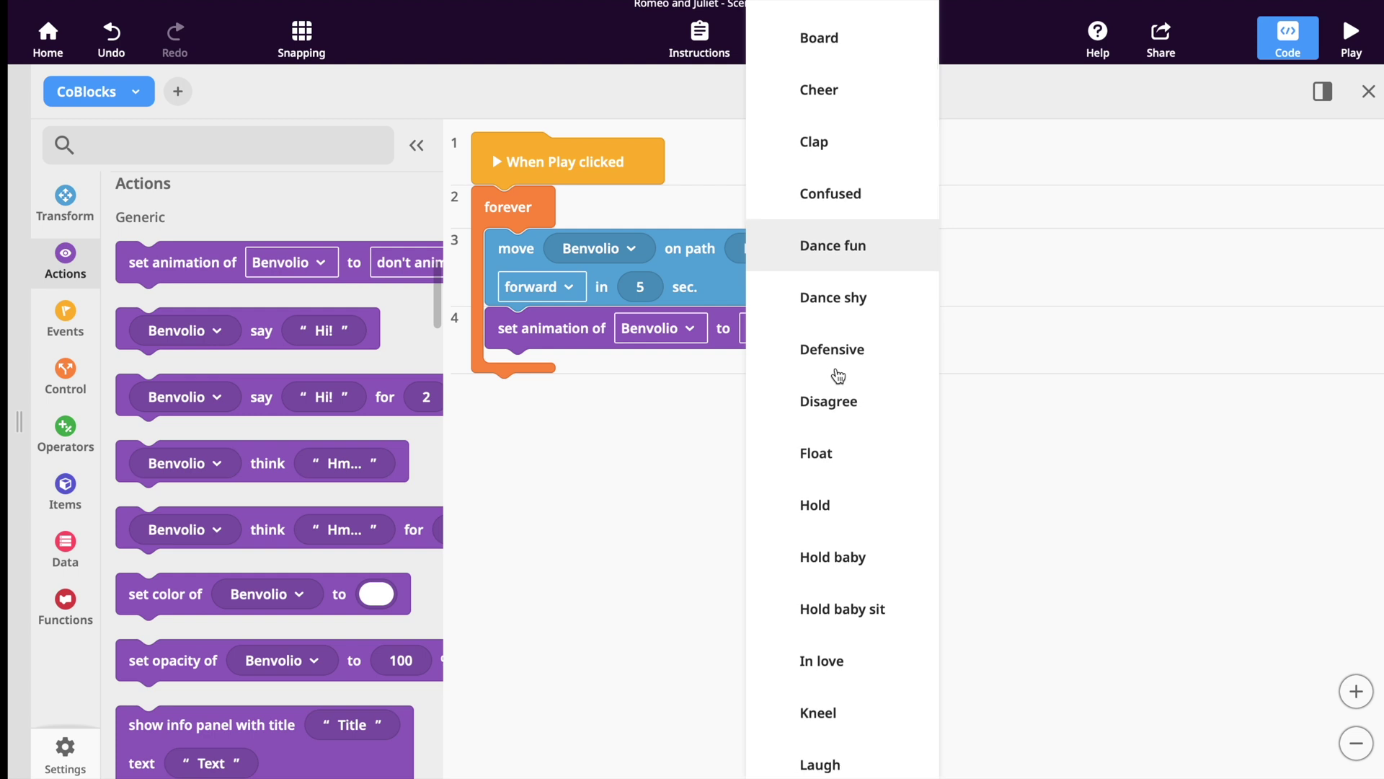
scroll(837, 375, down, 10)
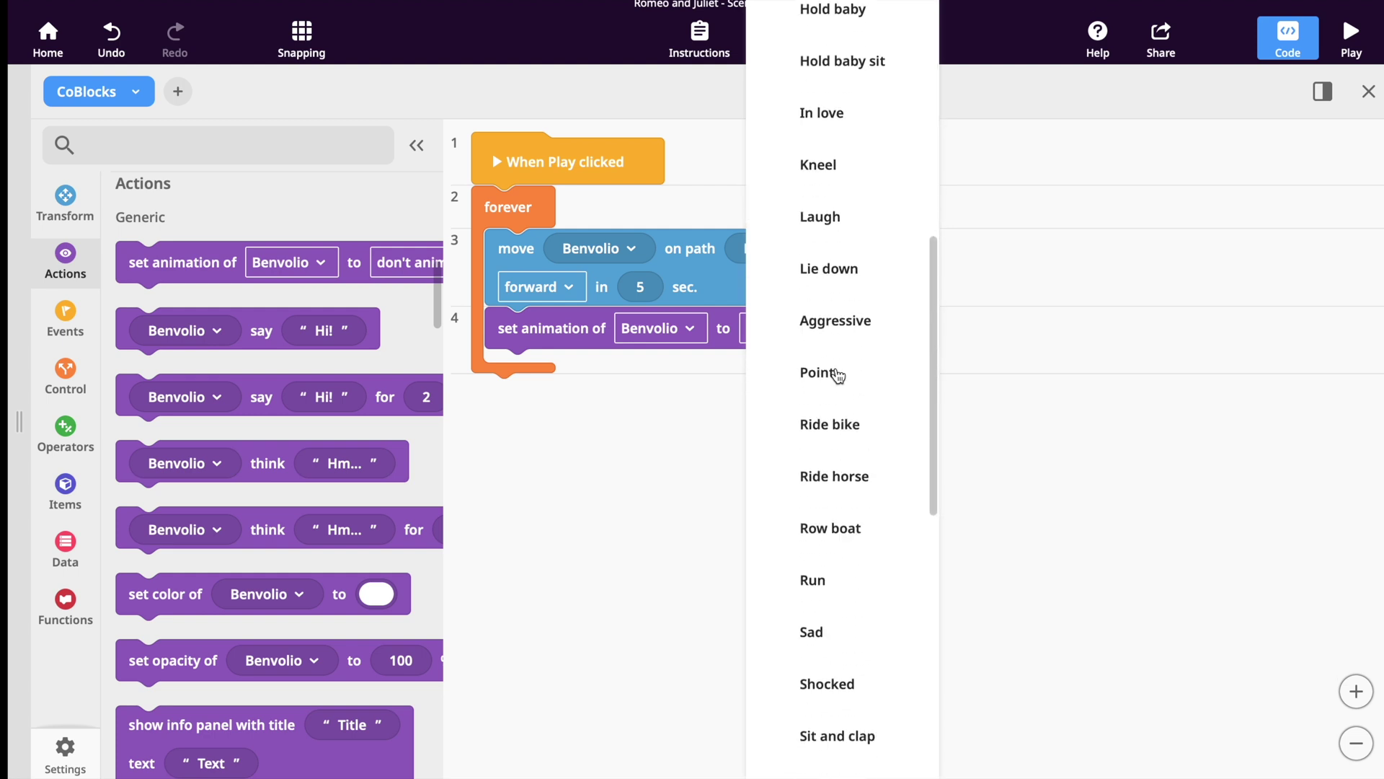
click(819, 534)
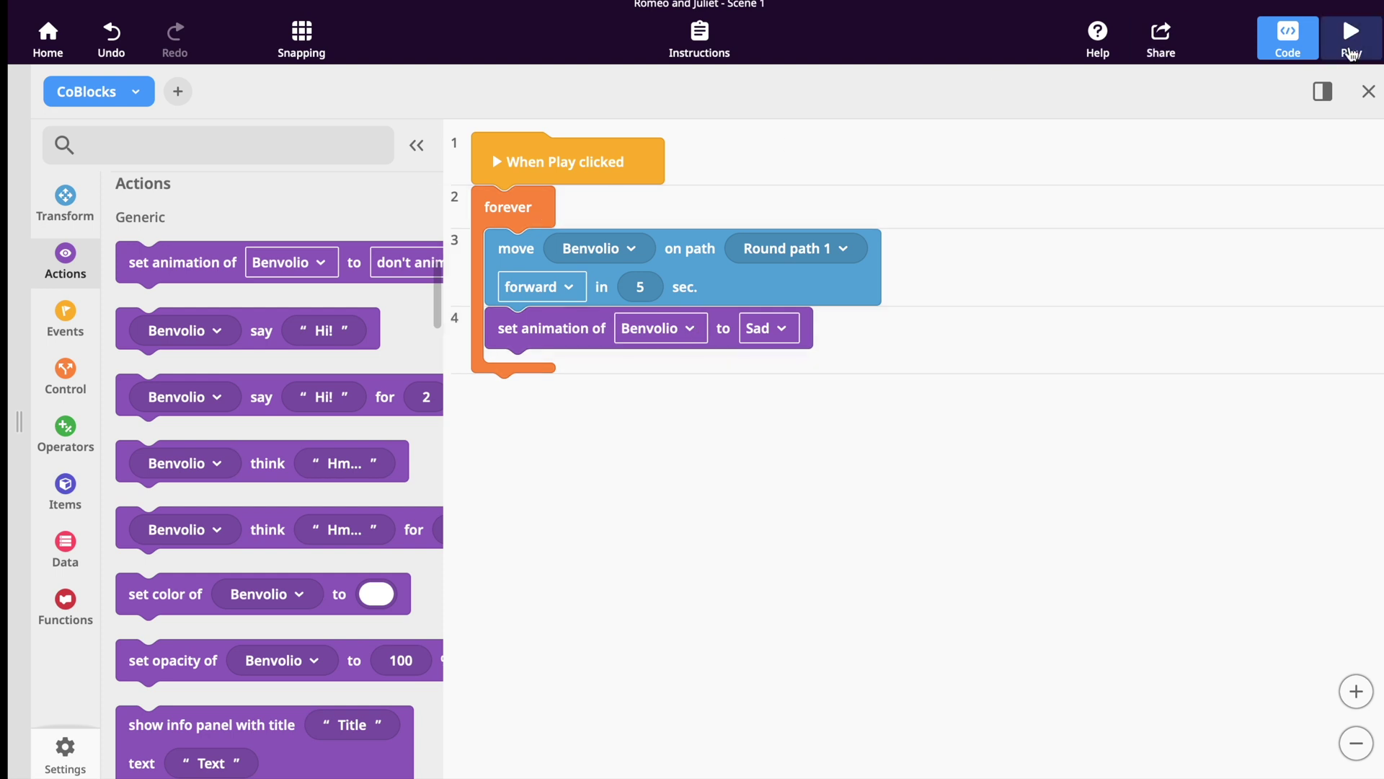
Test-play the scene, return to editing and select the sword near Mercutio.
click(1351, 52)
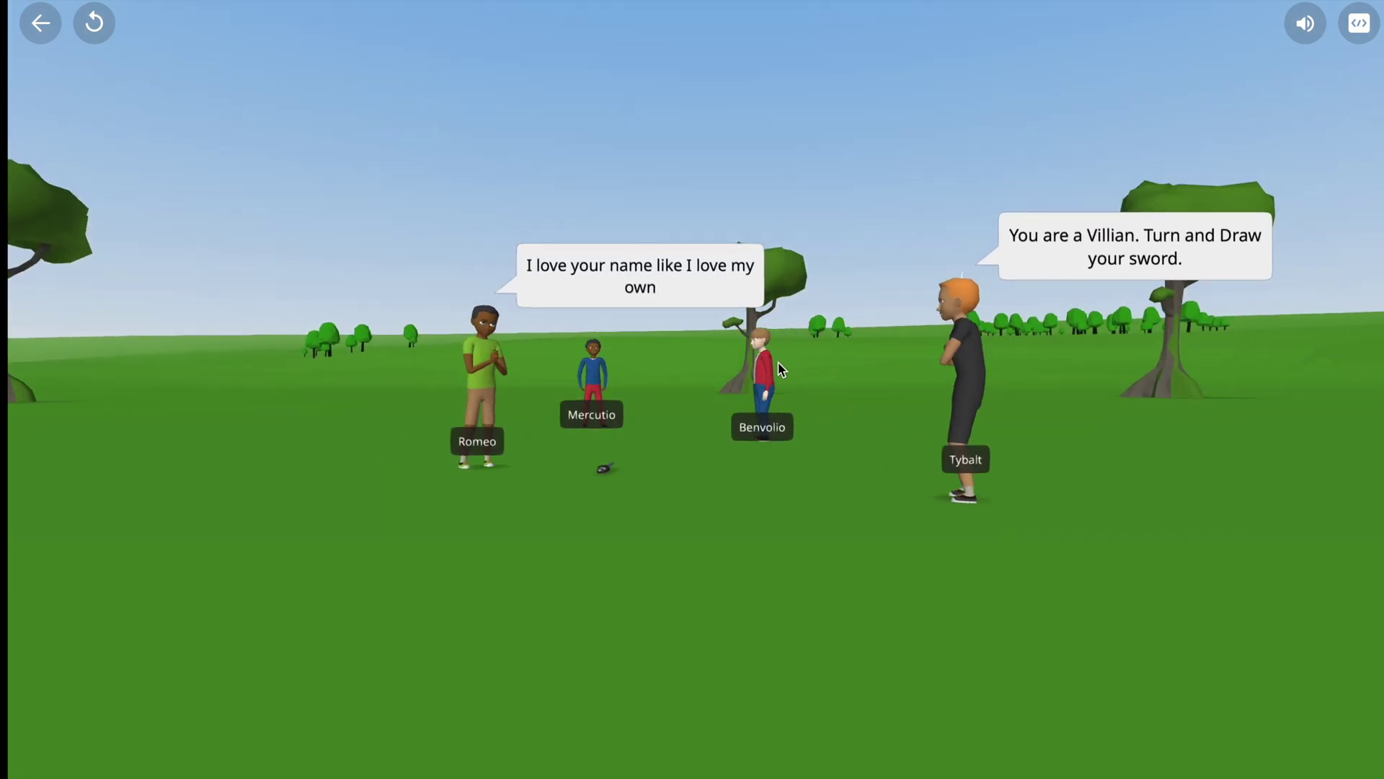
key(Escape)
click(677, 476)
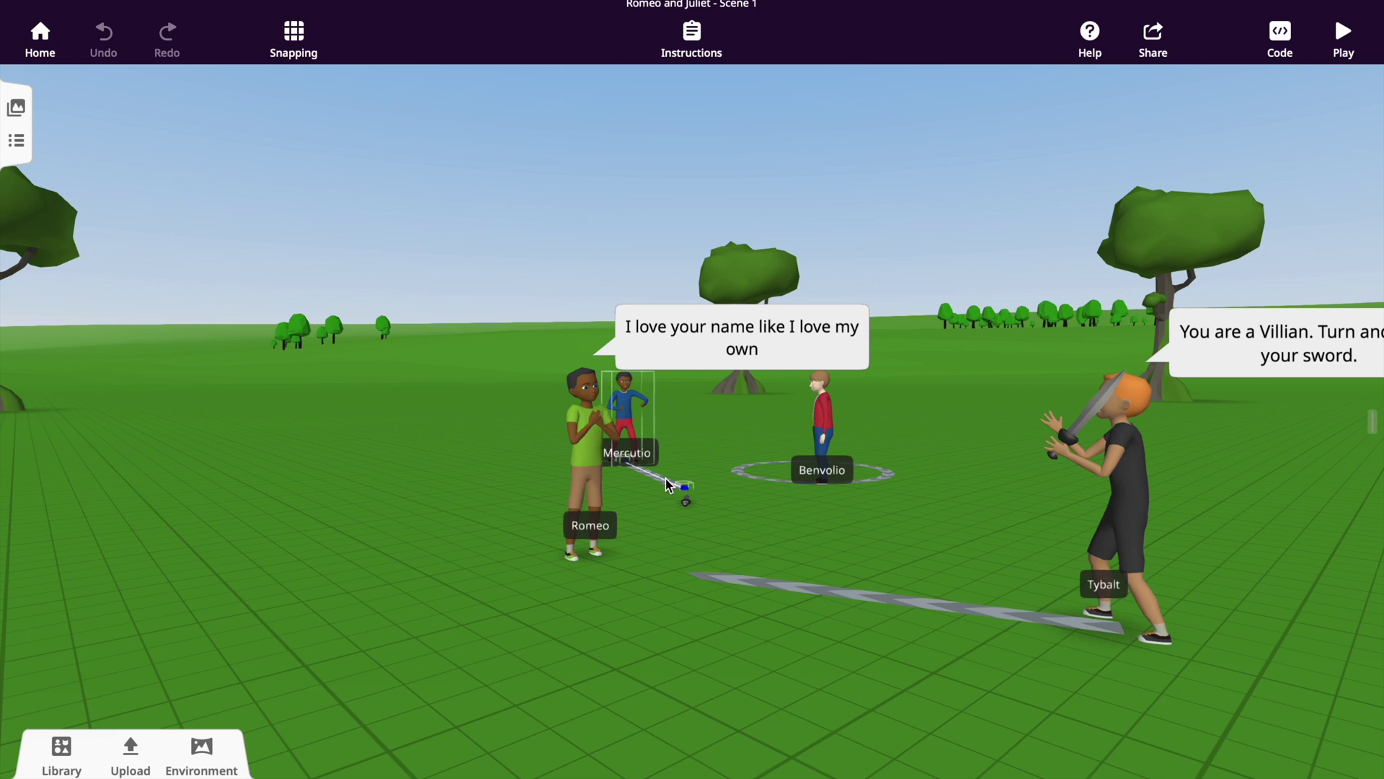
Set line 11 of the code to give Mercutio the Aggressive animation, then test-play.
click(712, 465)
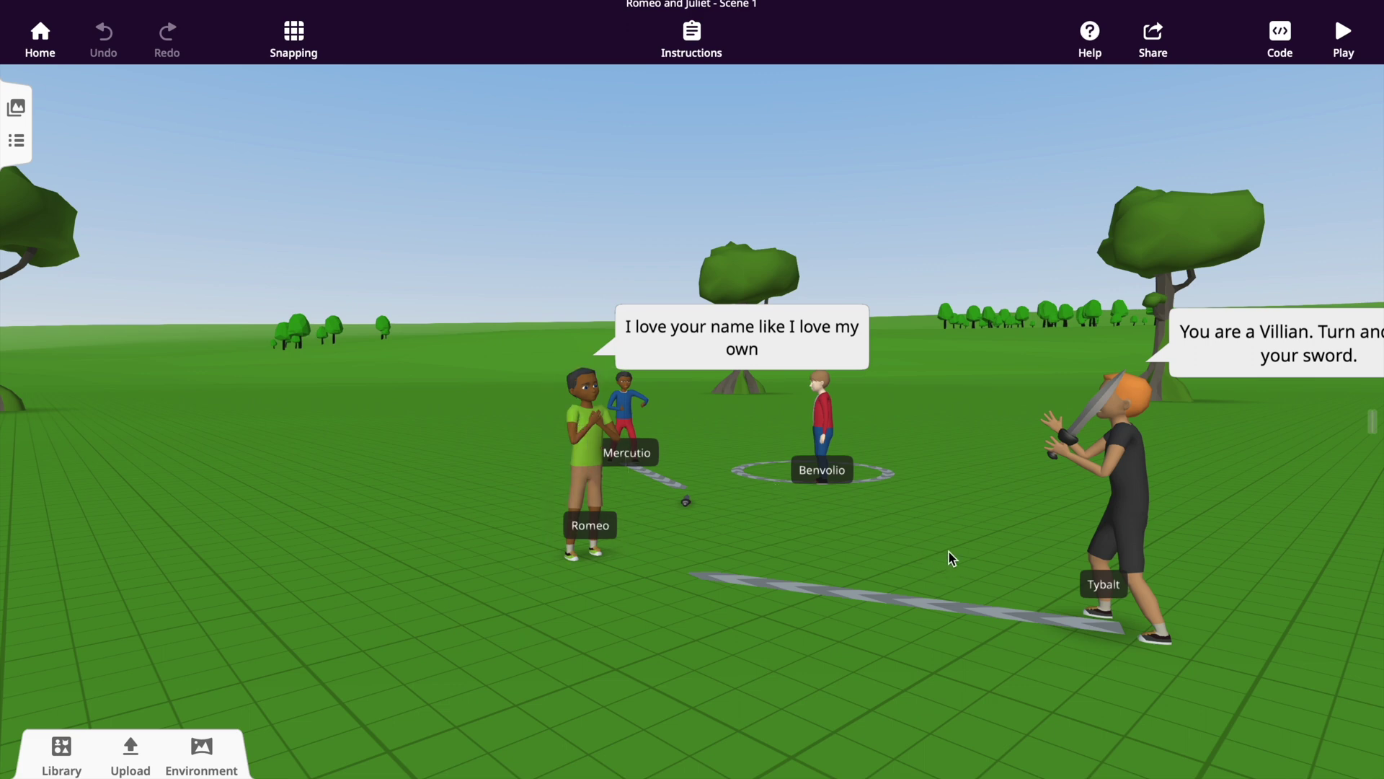
click(1279, 35)
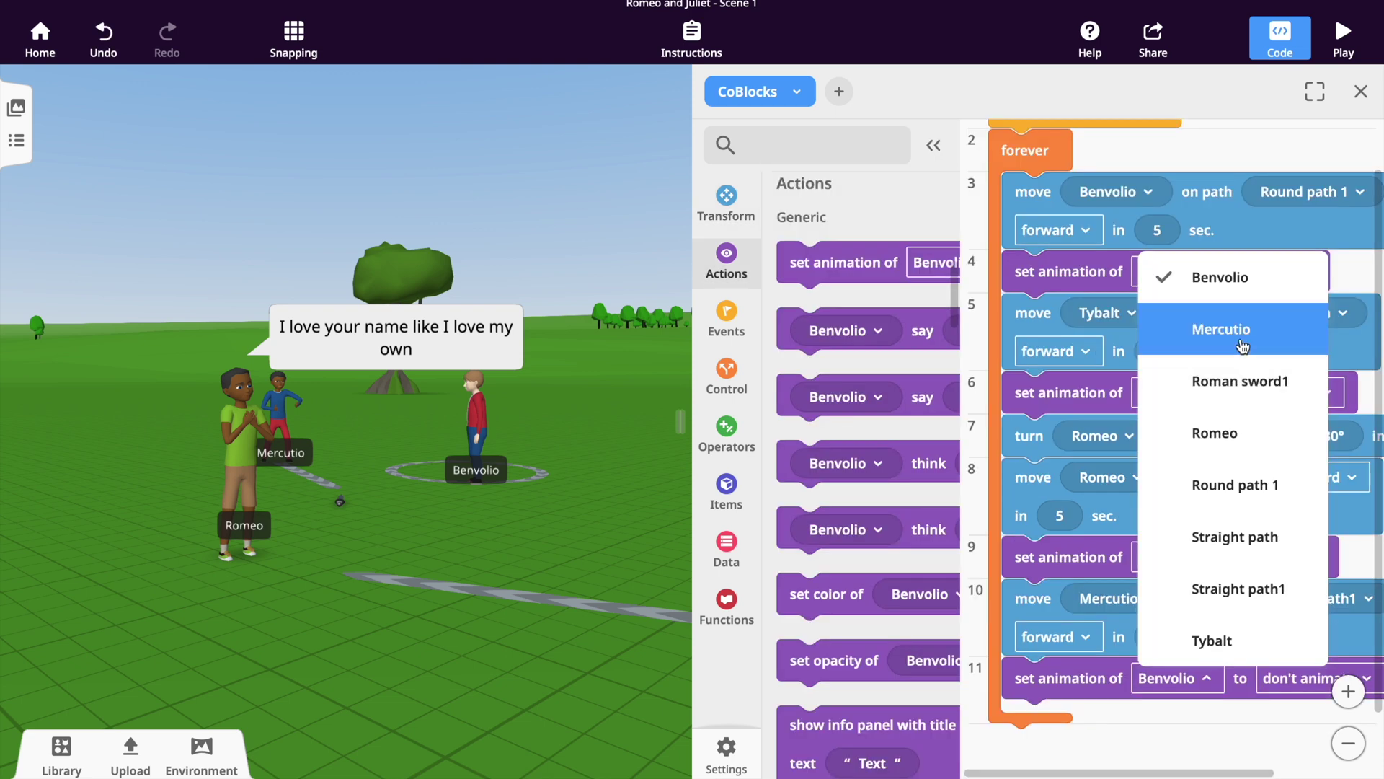
click(1242, 330)
click(1301, 677)
scroll(1287, 238, down, 3)
scroll(1287, 242, down, 3)
click(1269, 557)
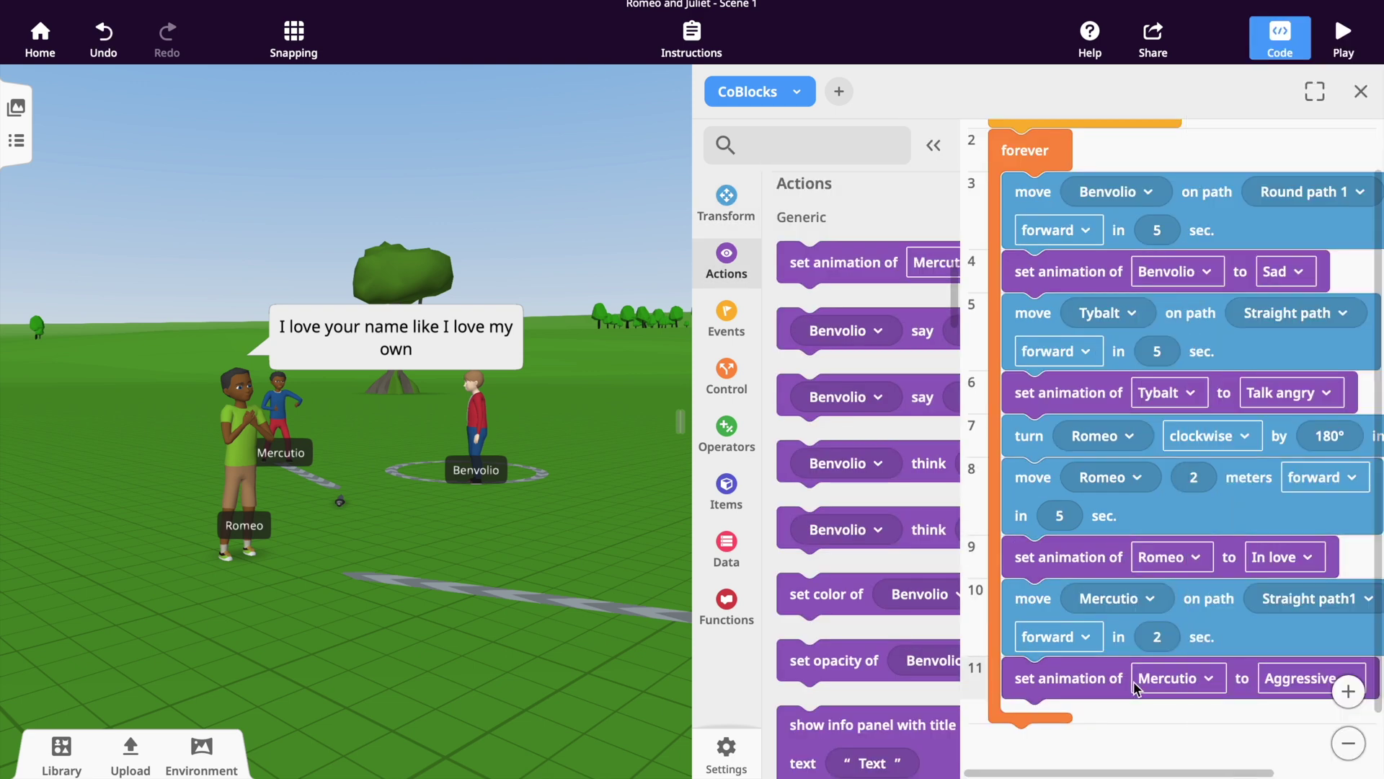
click(1343, 40)
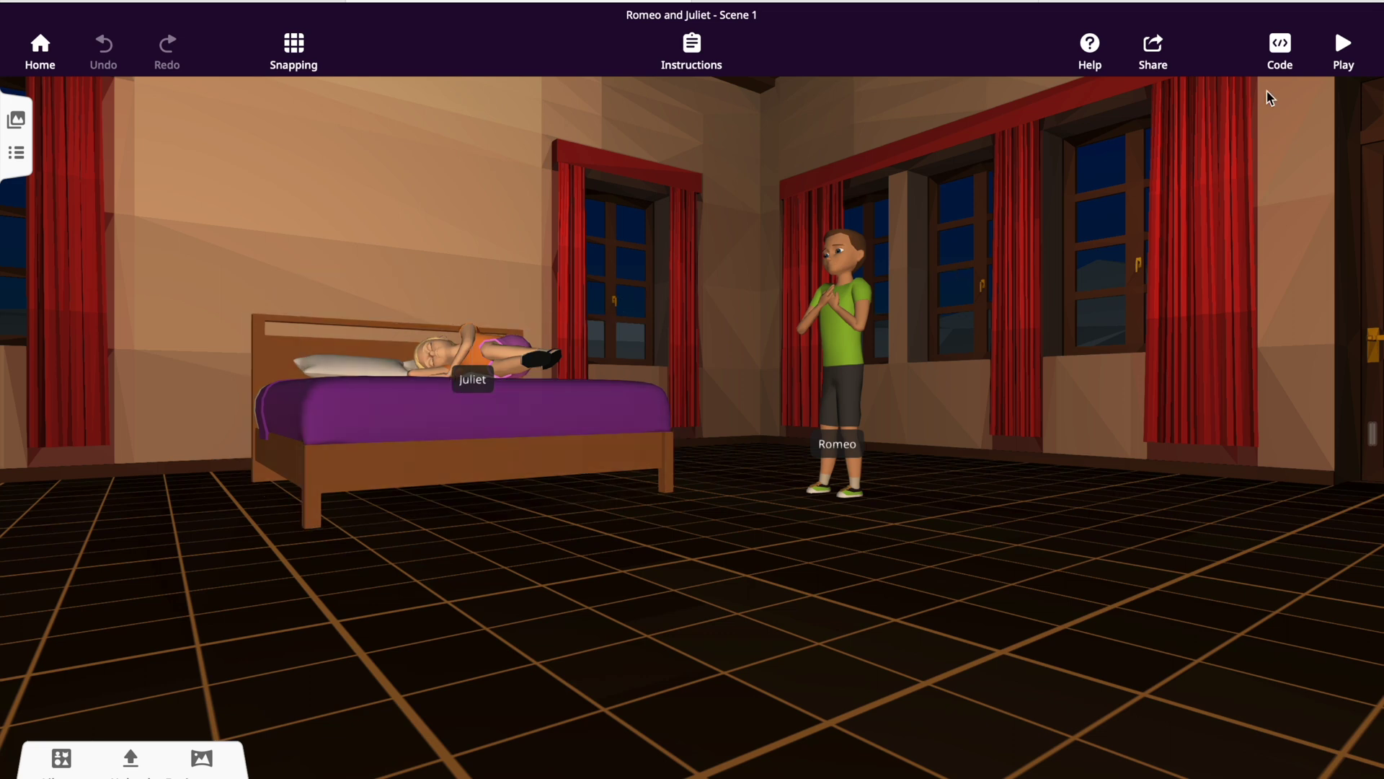
Show the bedroom scene's code full-width and read the full quiz question.
click(1281, 49)
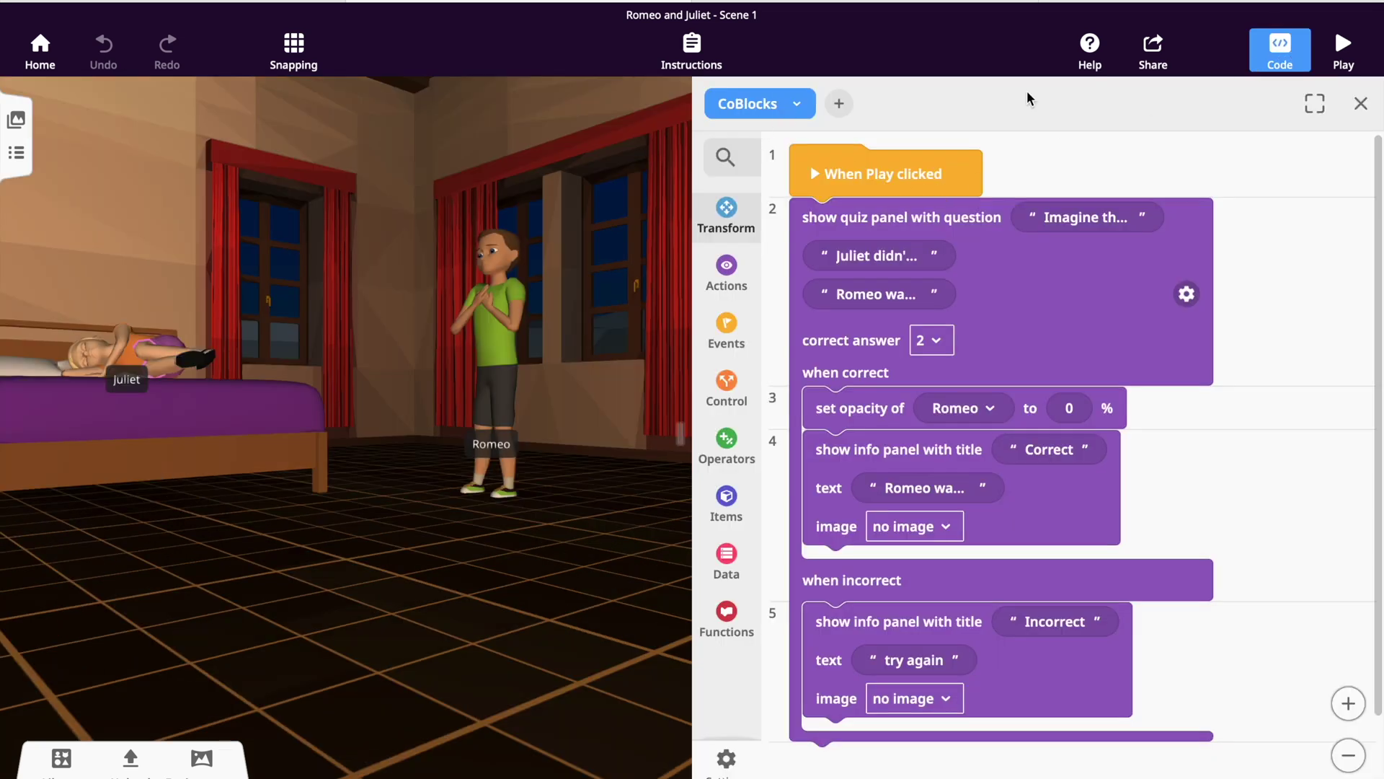
click(1314, 103)
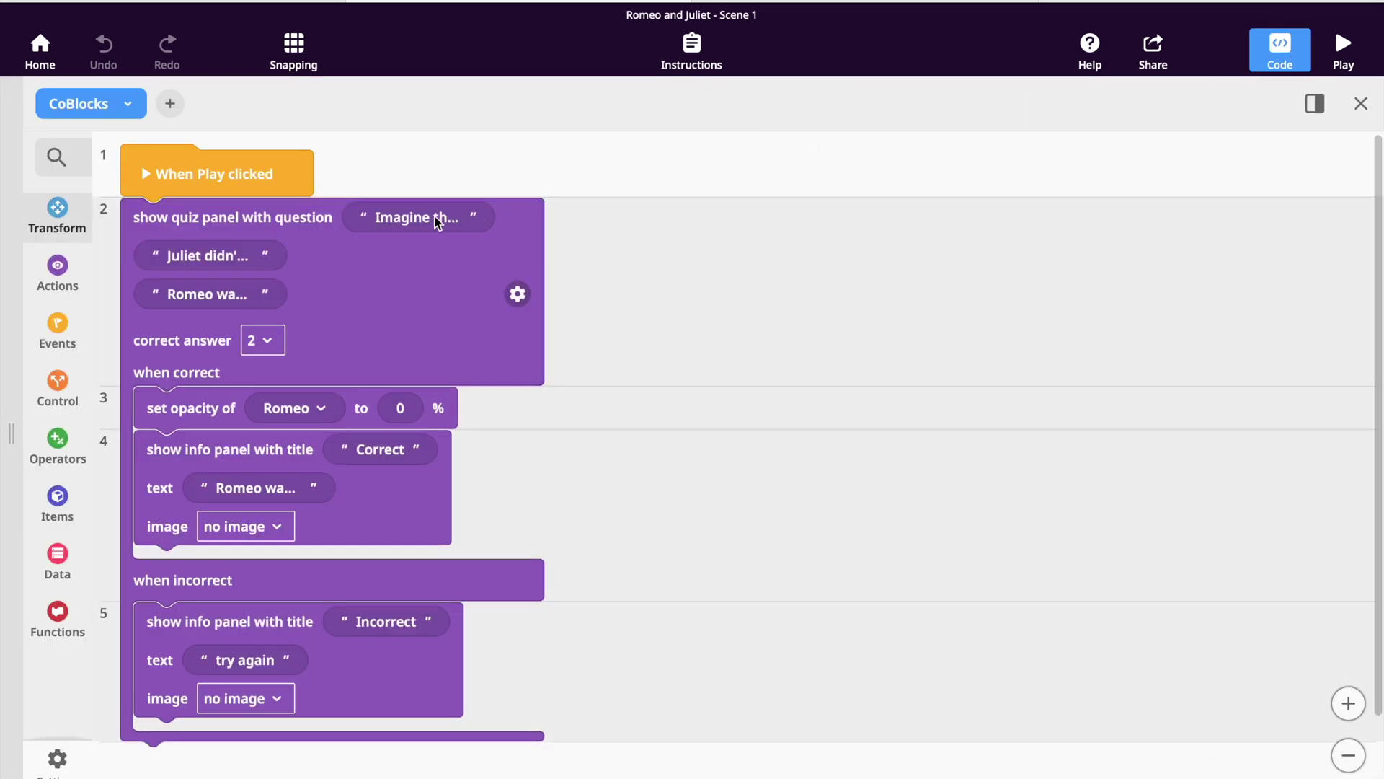
click(436, 221)
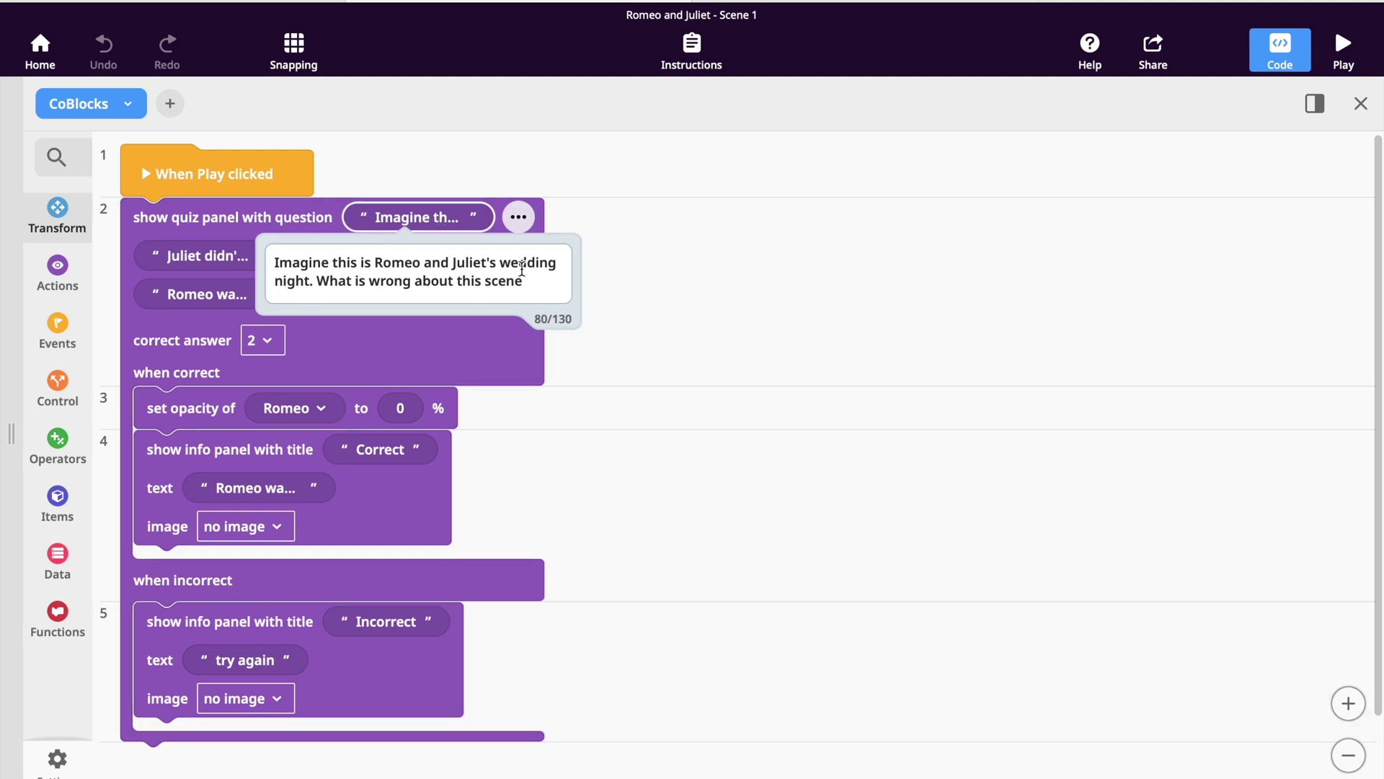
click(670, 293)
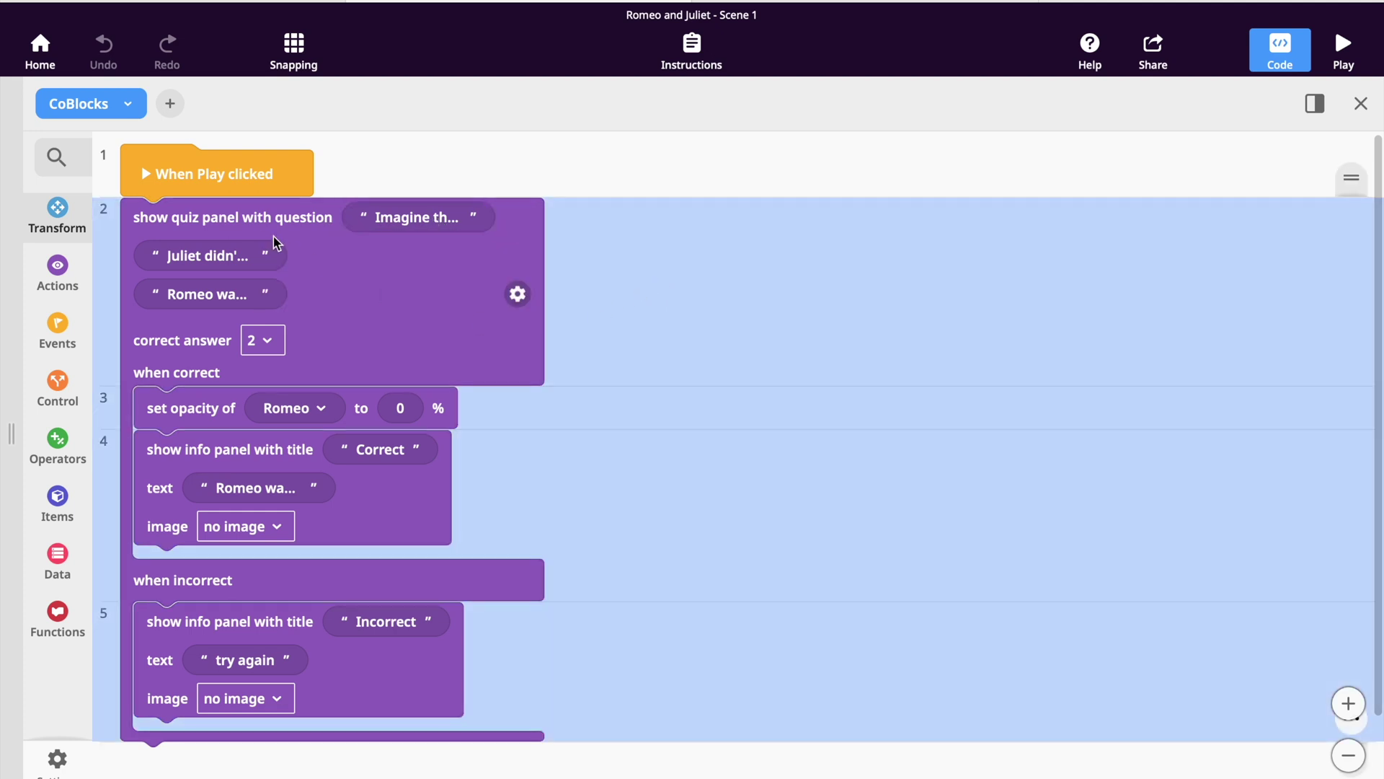
Browse through the Actions block palette.
click(41, 288)
scroll(286, 381, down, 3)
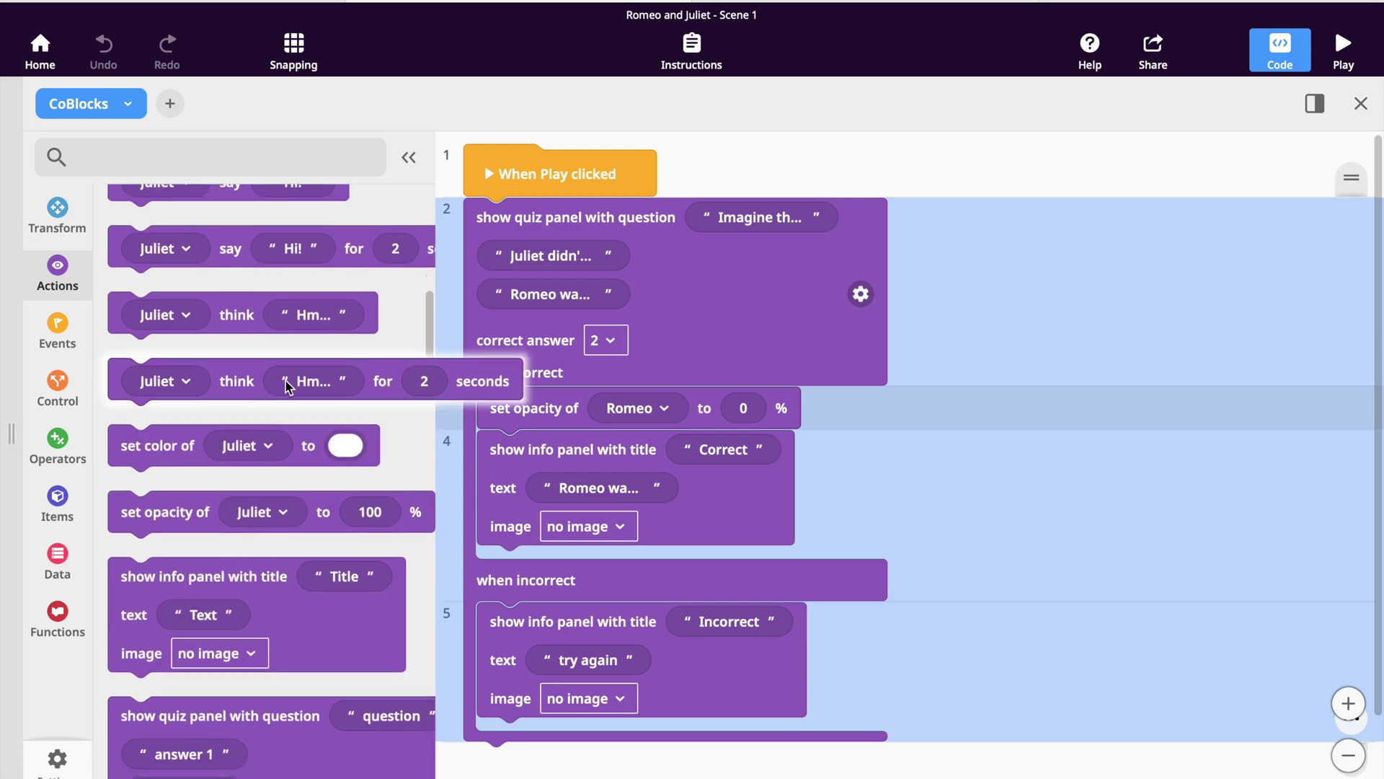
scroll(284, 389, down, 2)
mouse_move(126, 497)
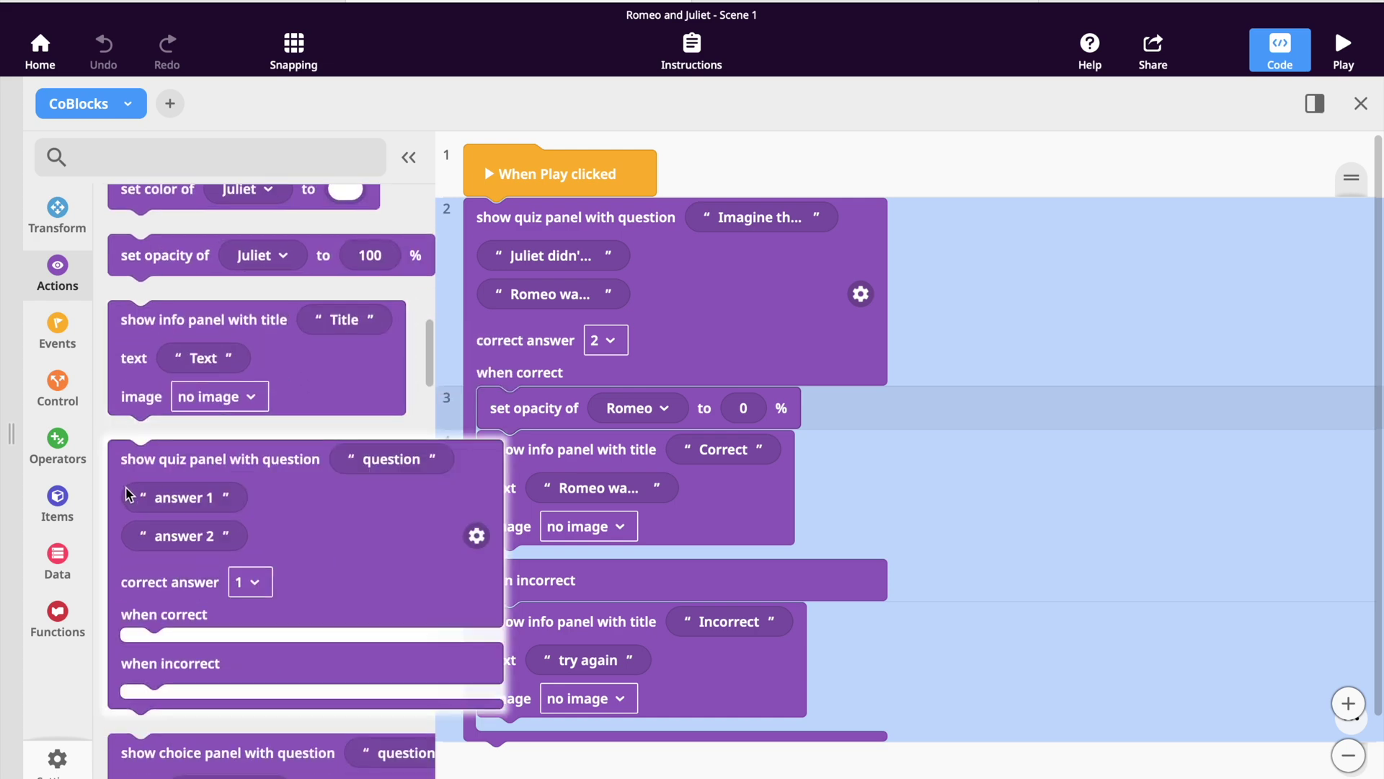
scroll(128, 501, down, 3)
scroll(138, 560, down, 2)
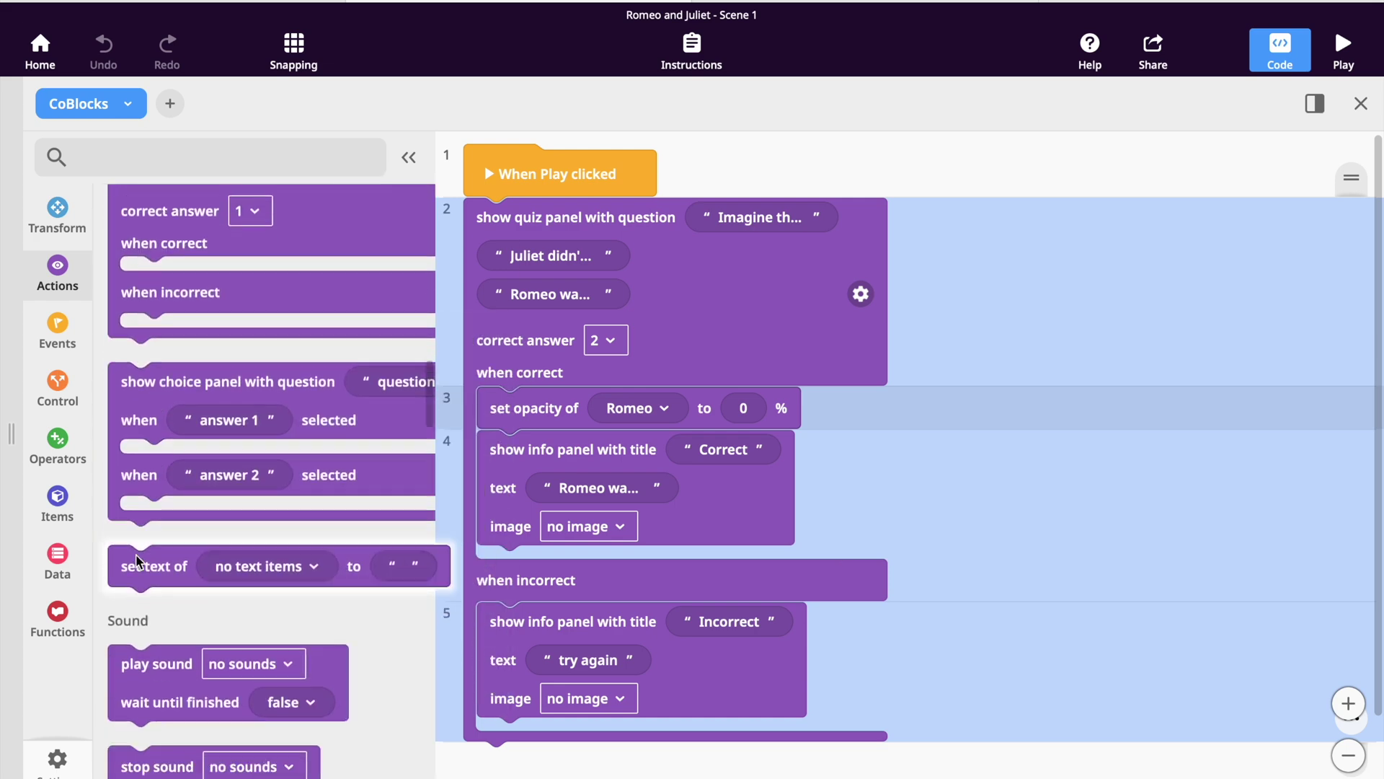
scroll(138, 572, up, 4)
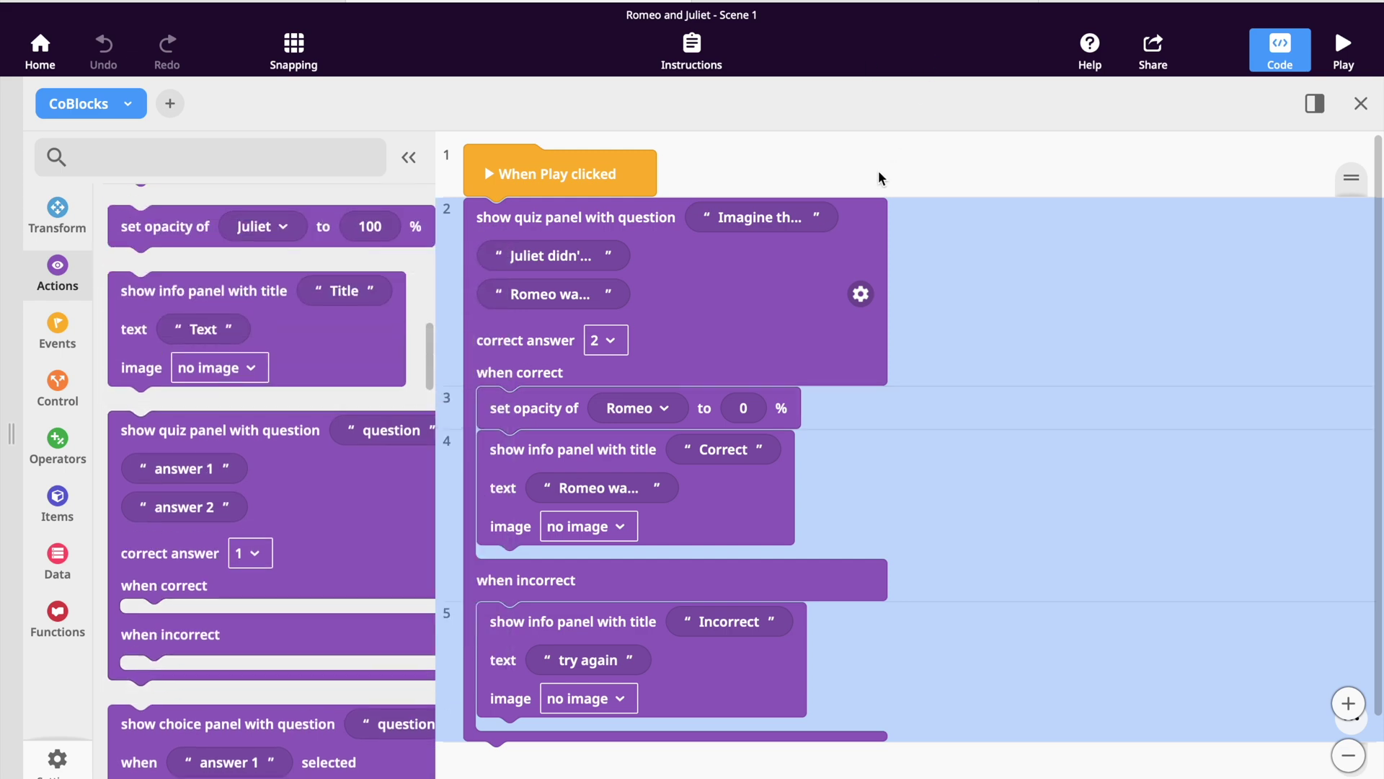
scroll(989, 372, down, 2)
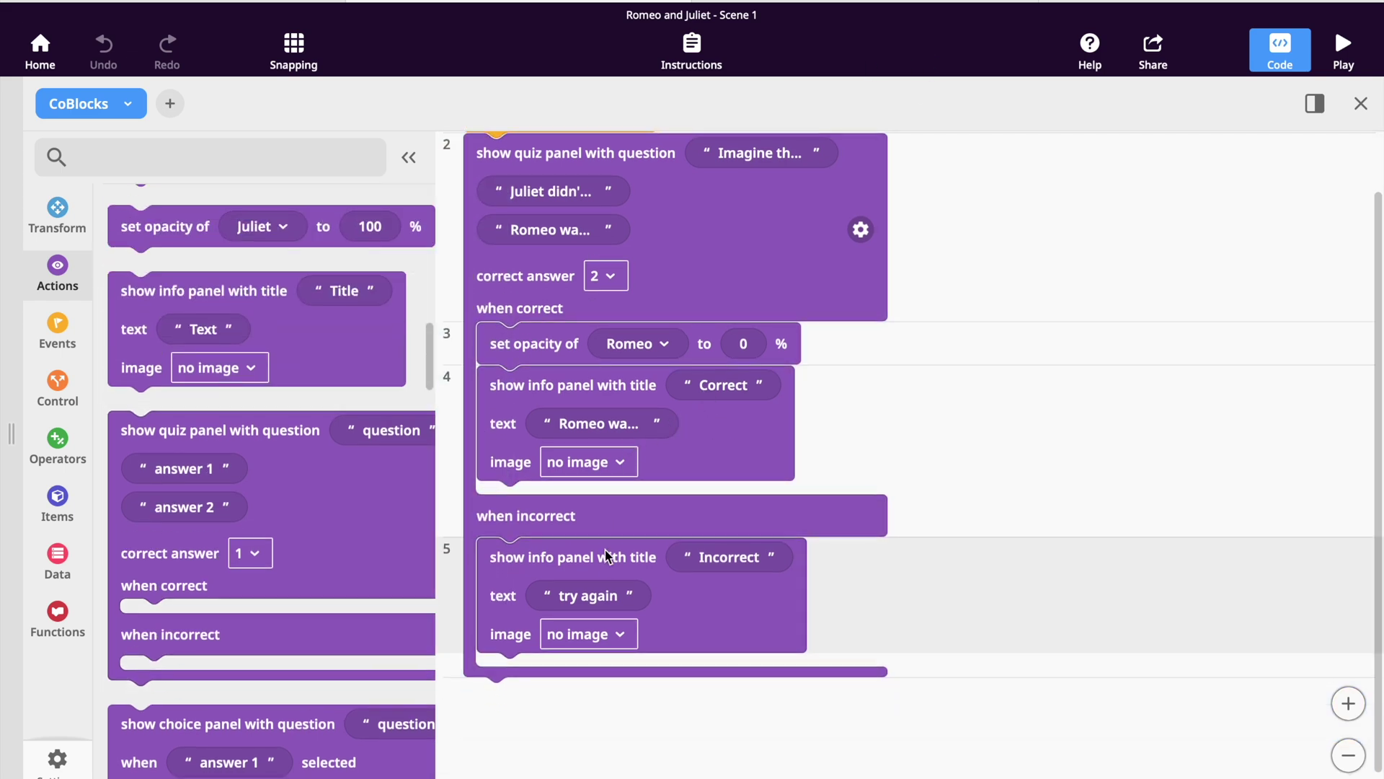
scroll(605, 565, up, 1)
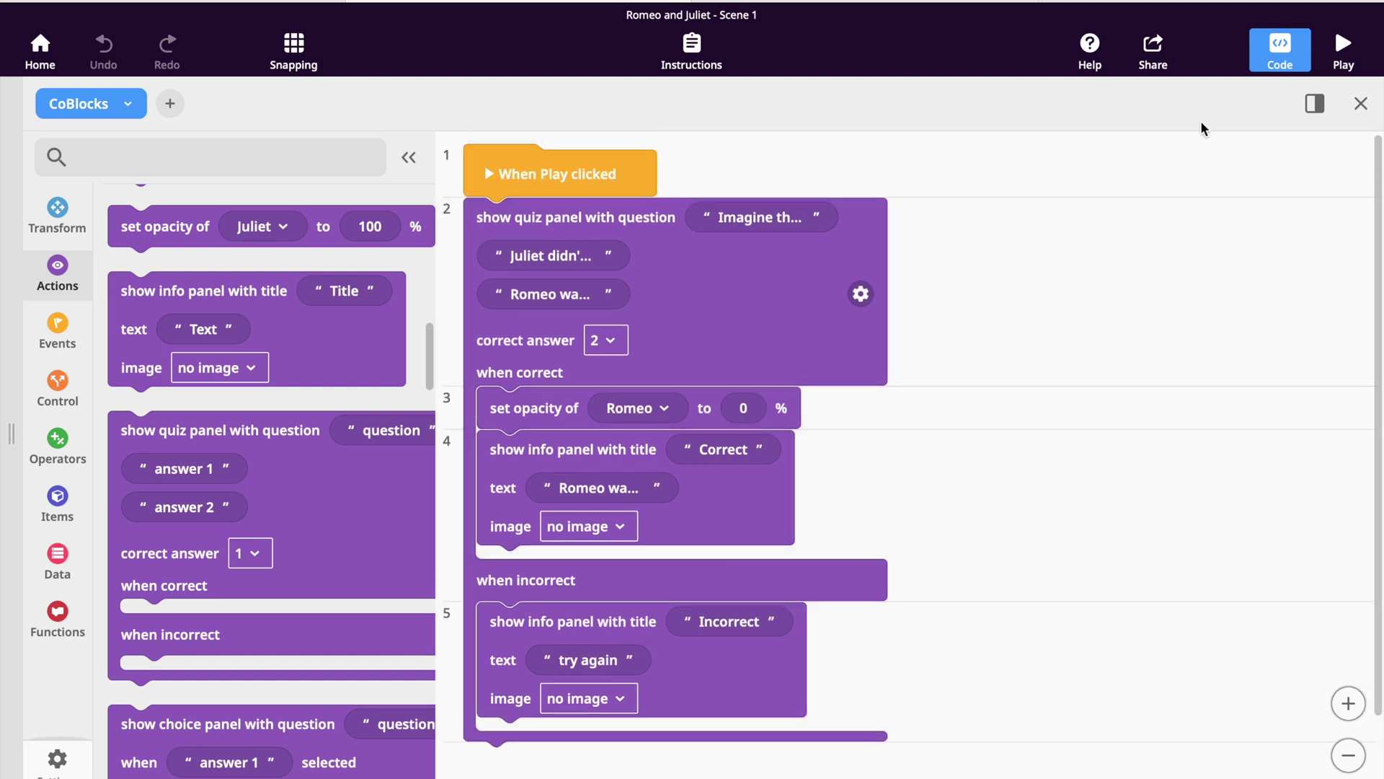
Play the quiz, answer that Romeo was not with Juliet, and dismiss the Correct message.
click(1345, 49)
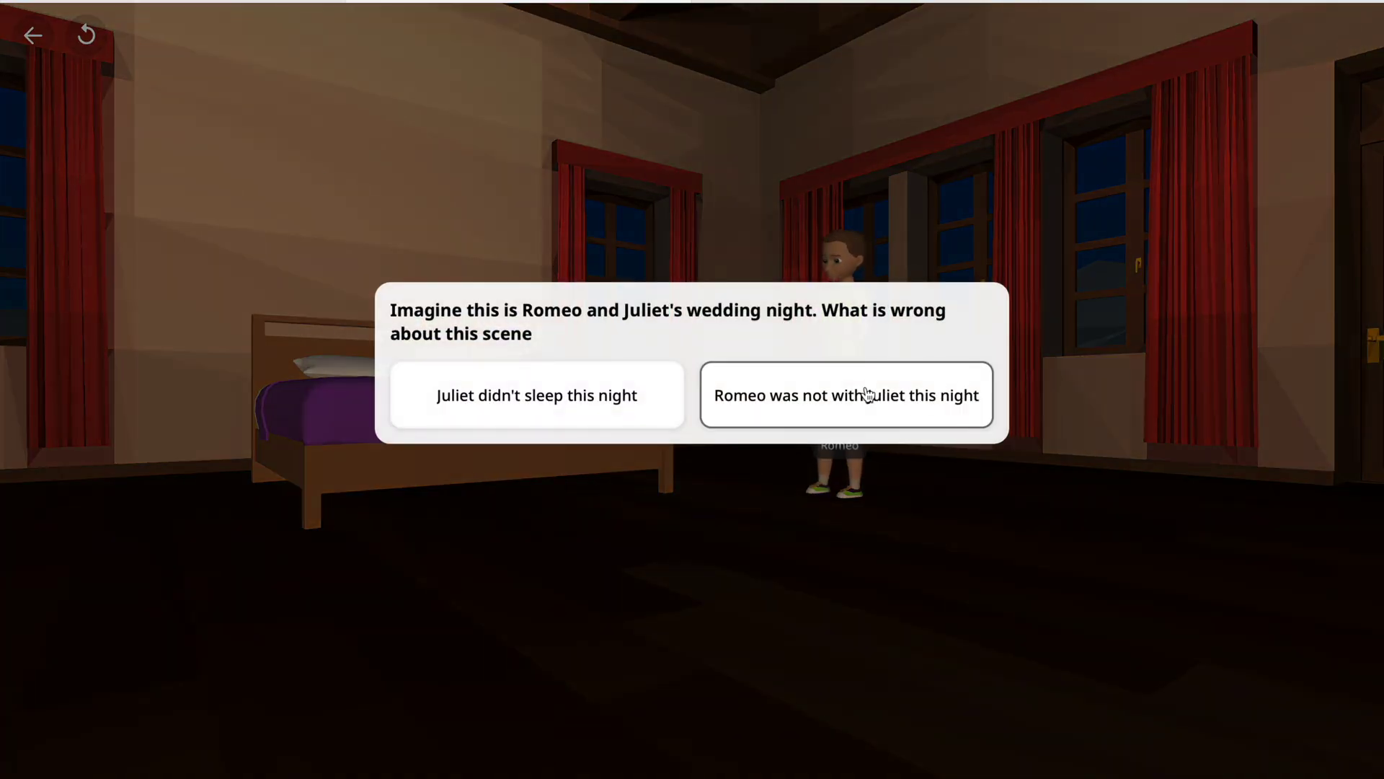
click(730, 396)
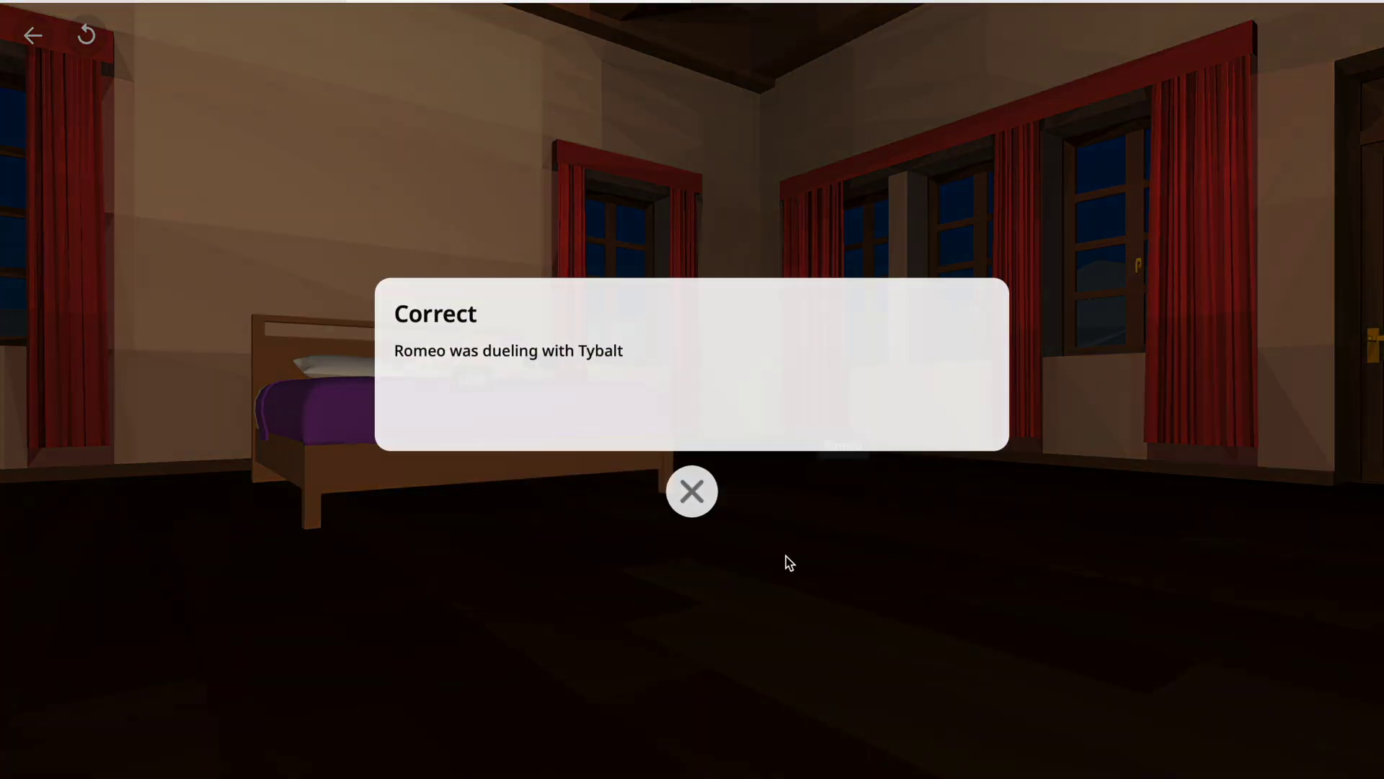
click(692, 491)
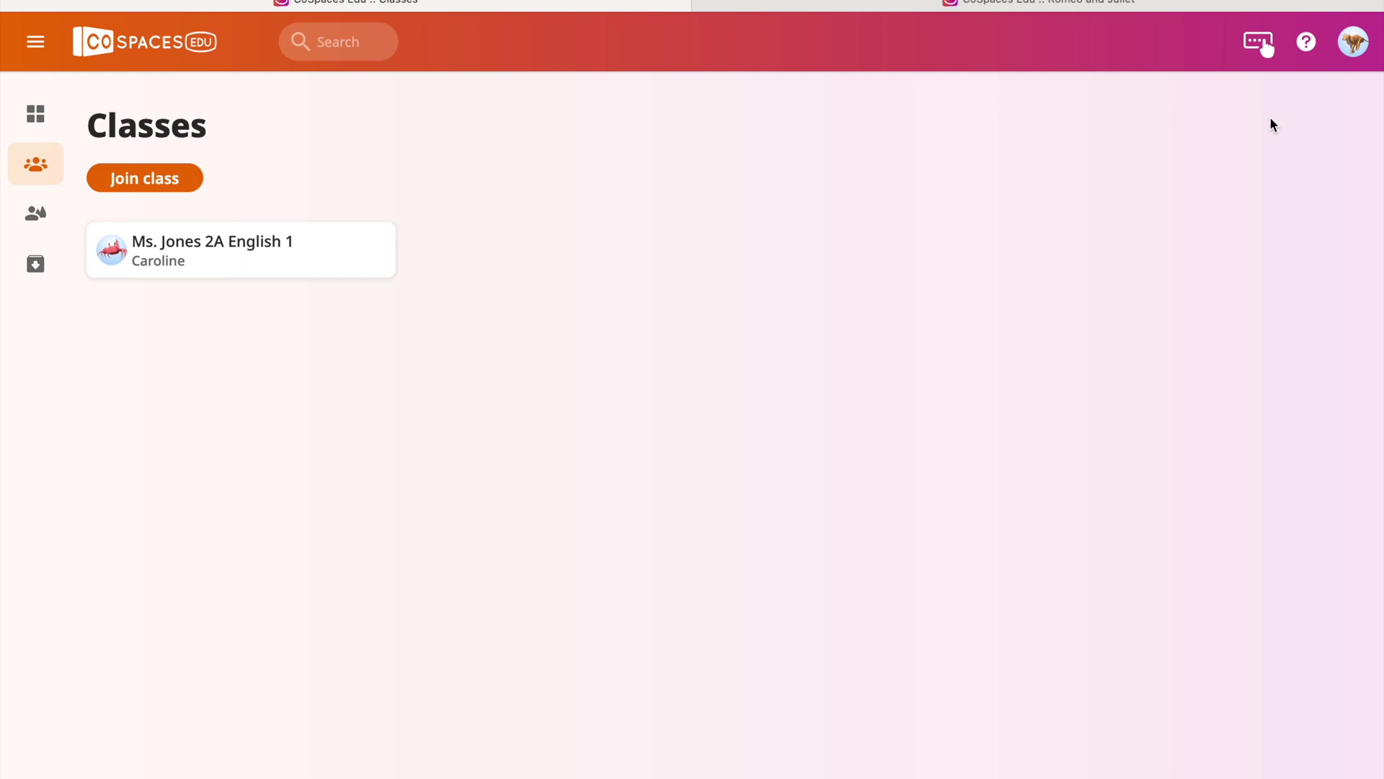
Open the English class and its first Romeo and Juliet assignment.
click(1353, 42)
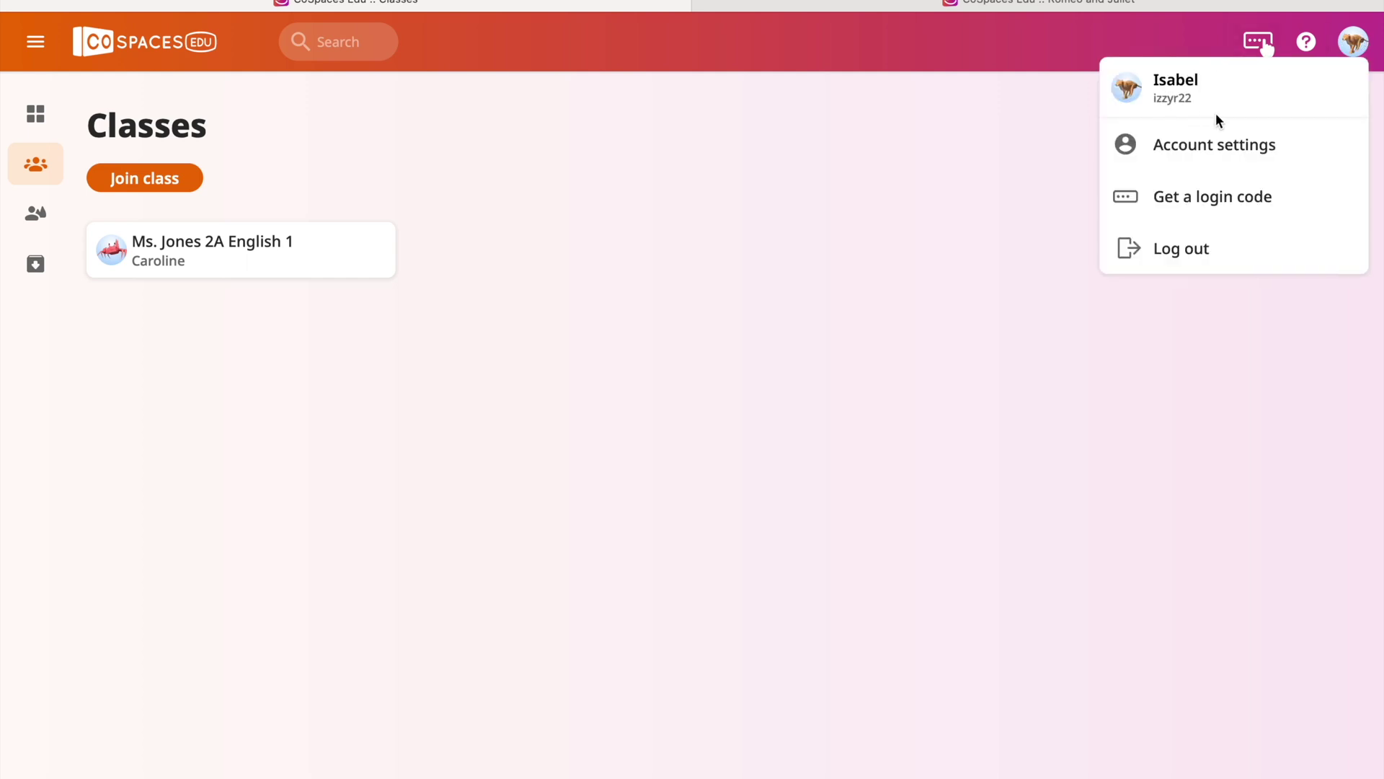
click(269, 266)
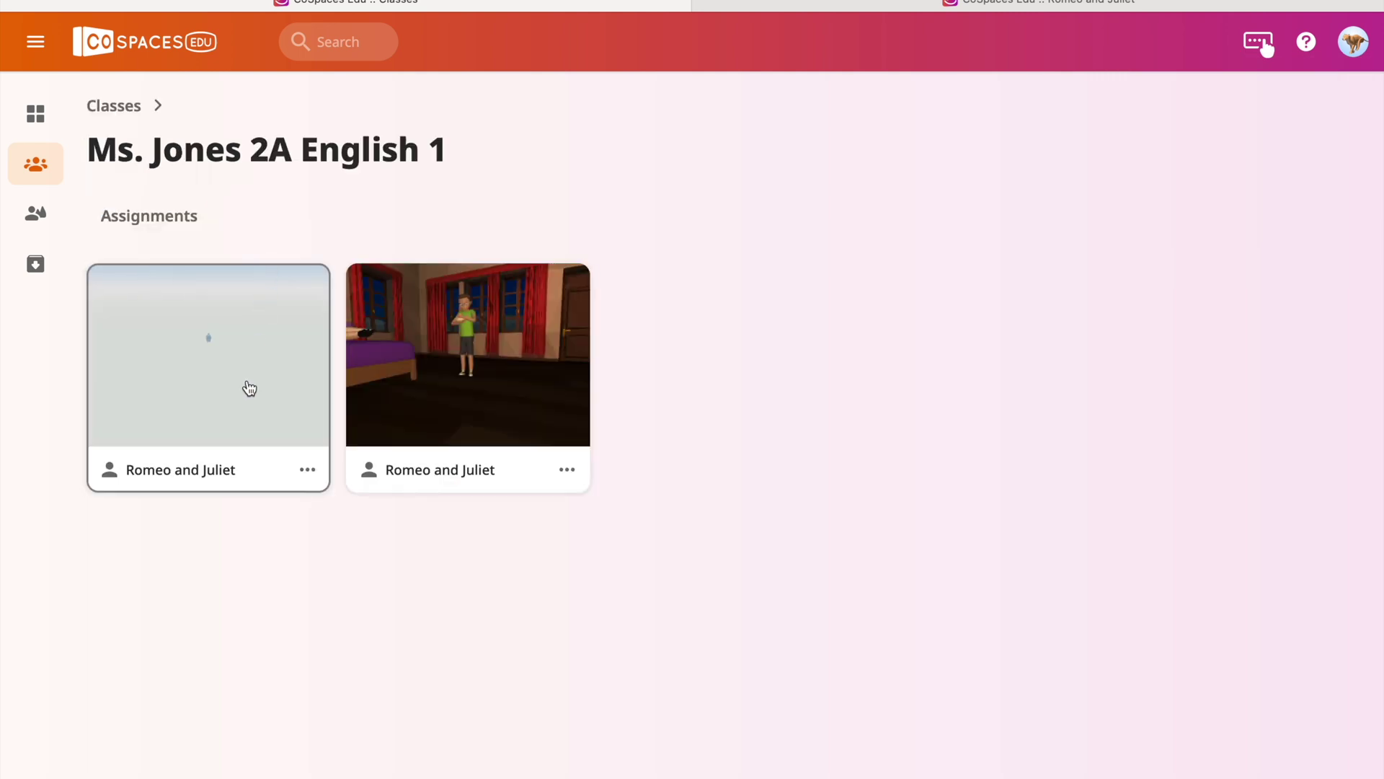
click(249, 389)
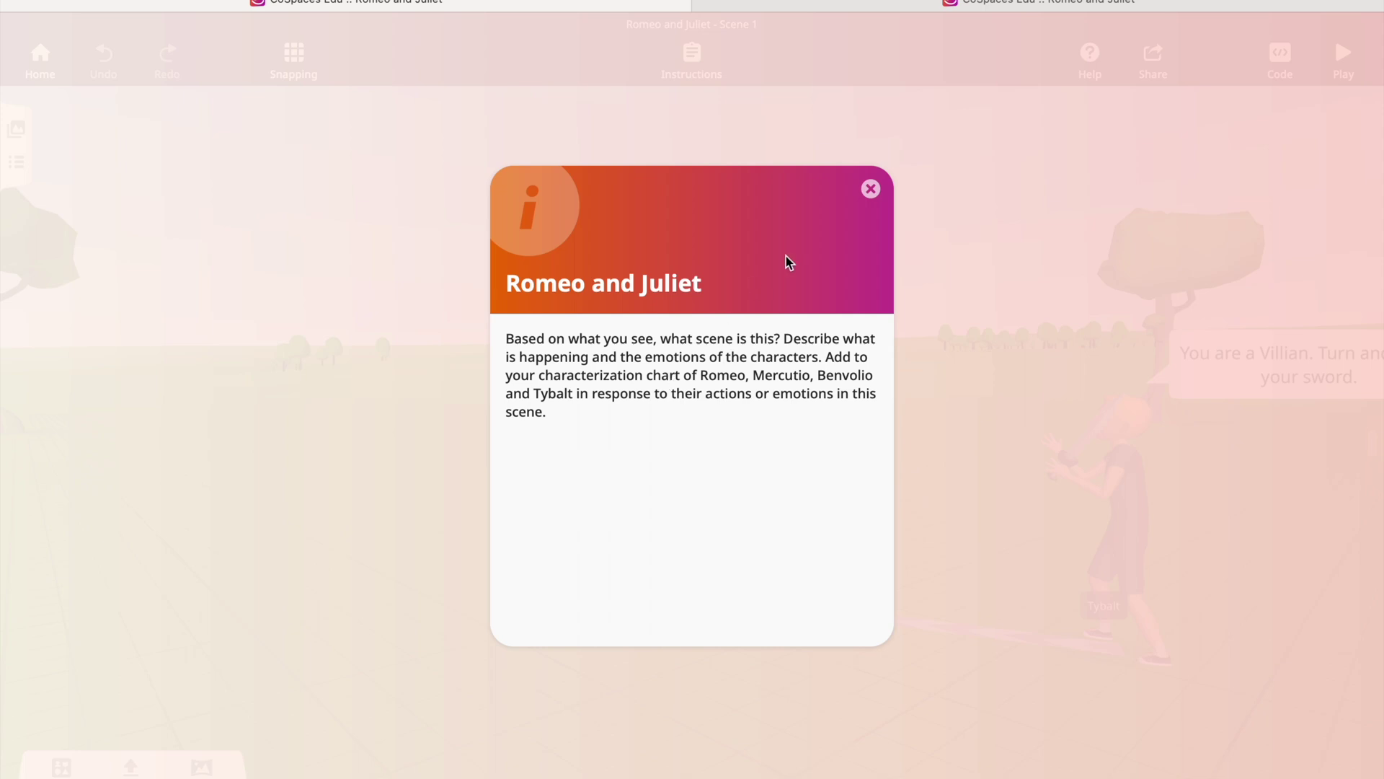
Close the instructions, play the Romeo and Juliet Scene 1 fight, then exit play mode.
click(871, 189)
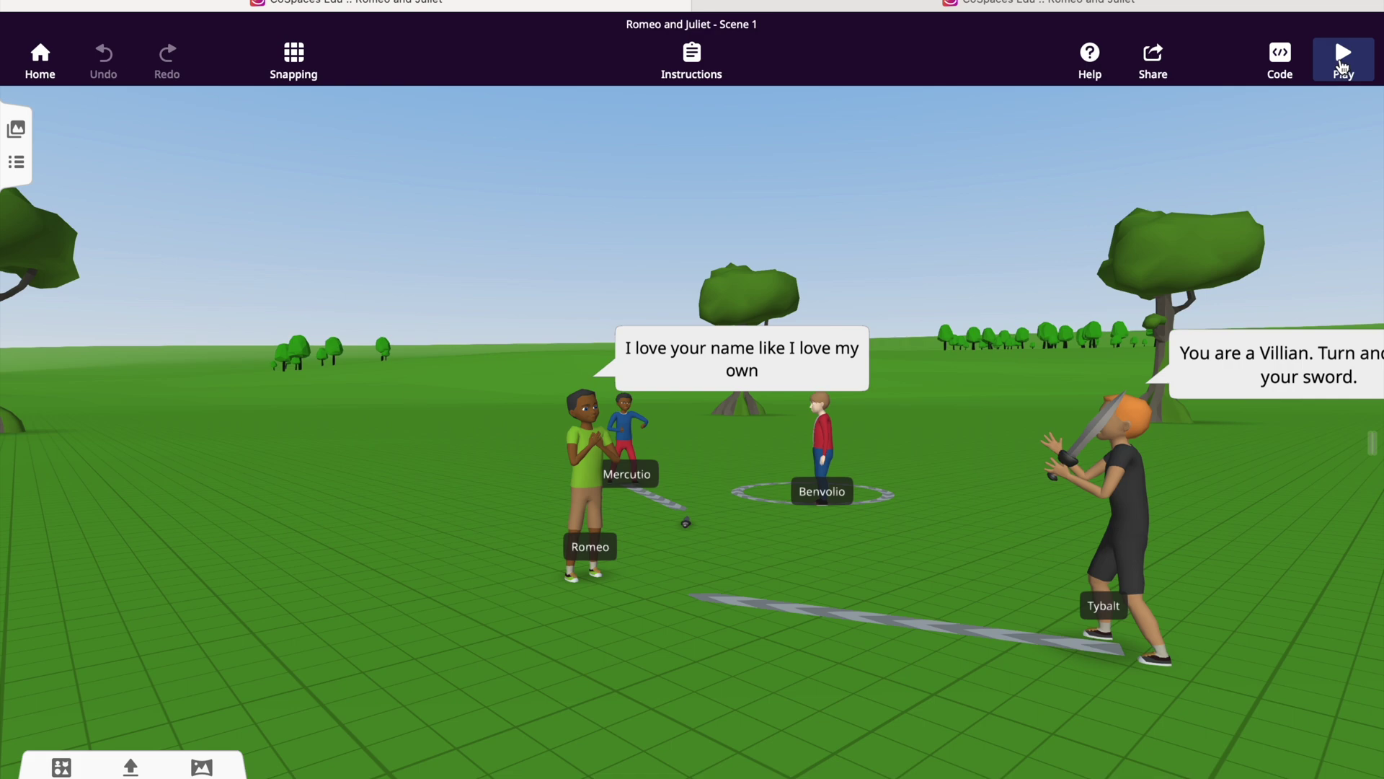
click(1343, 66)
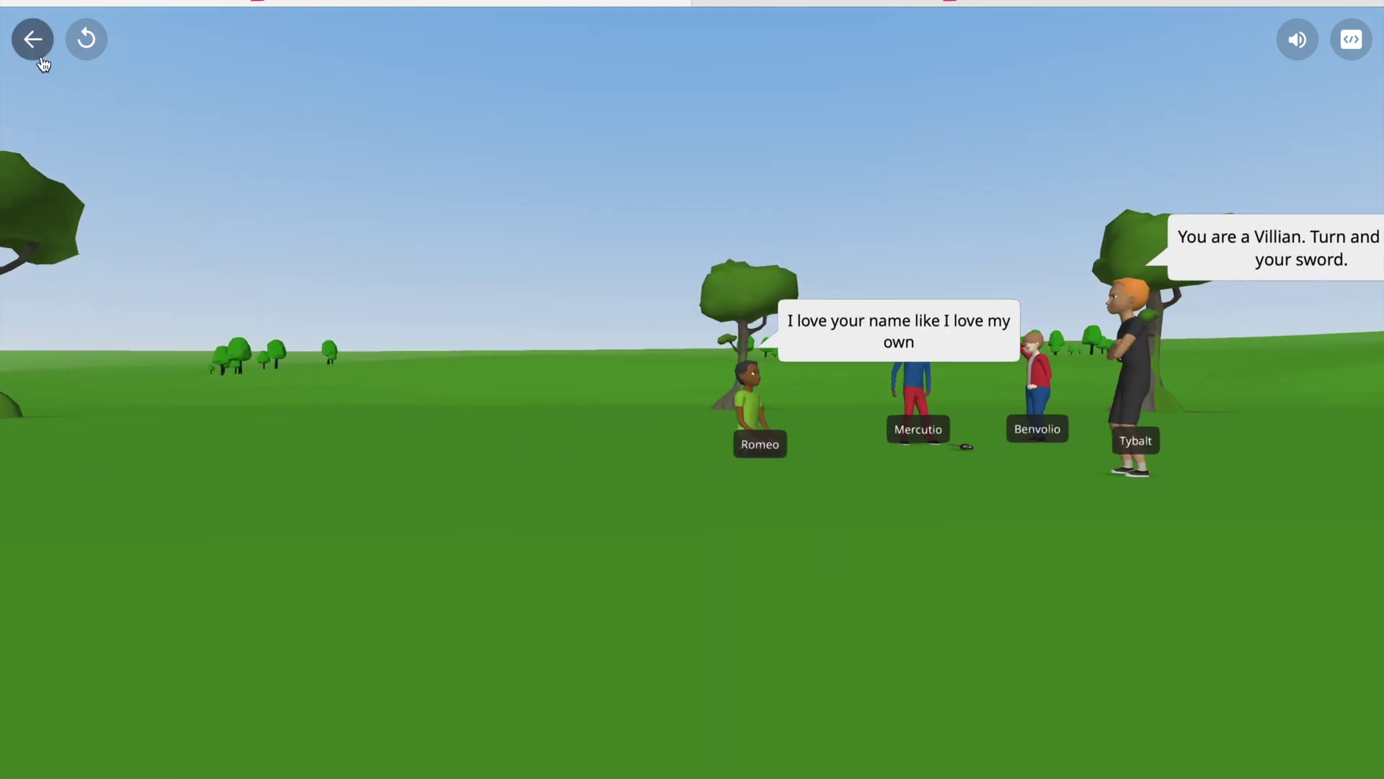
click(32, 39)
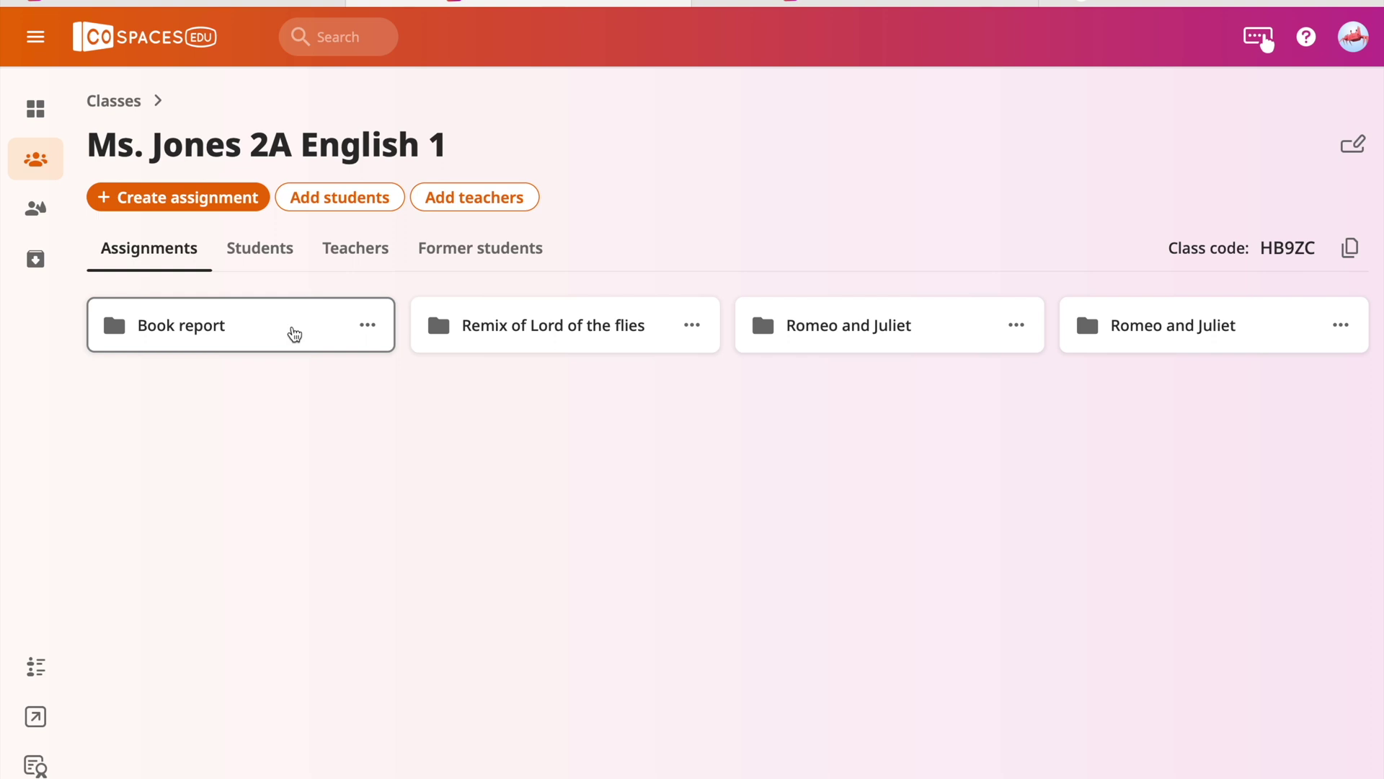
Open the version history of the student's Book report from the Students list.
click(268, 251)
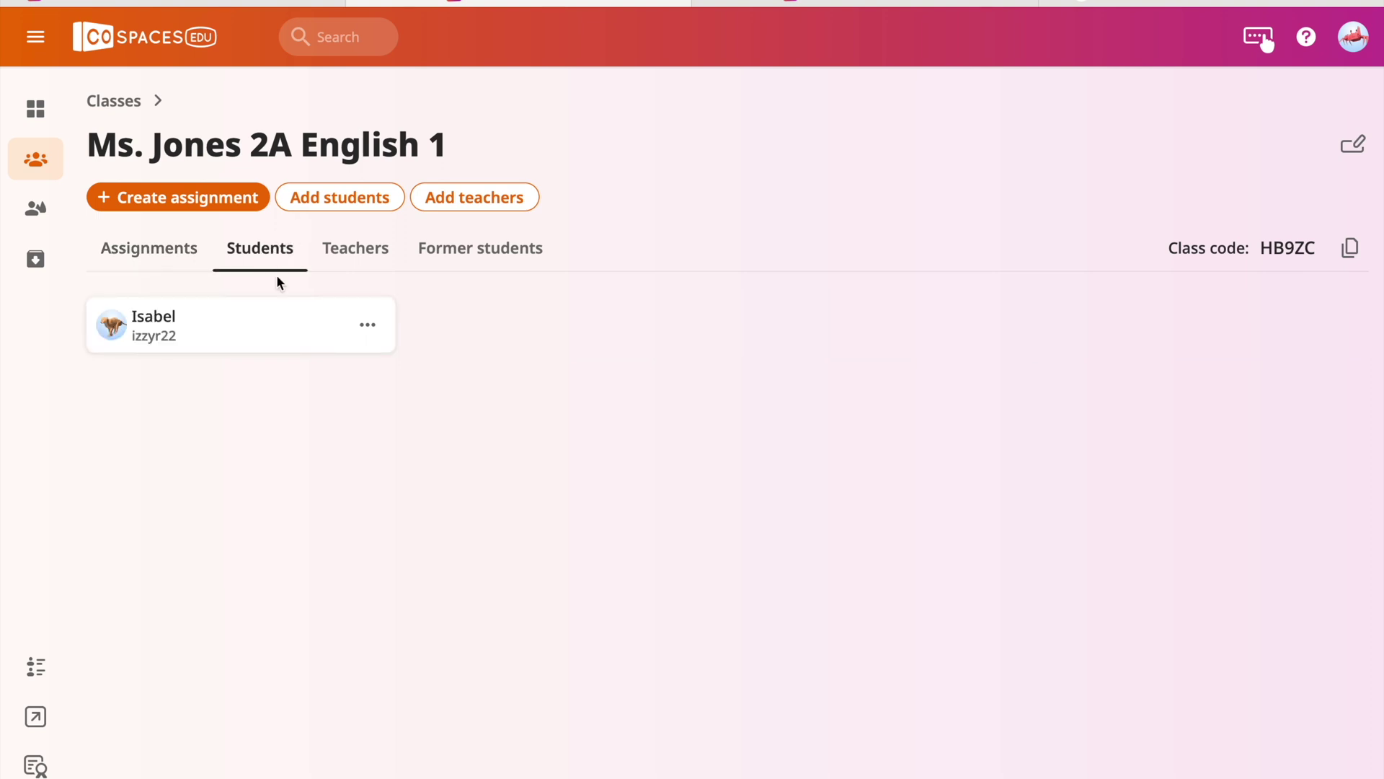
click(283, 333)
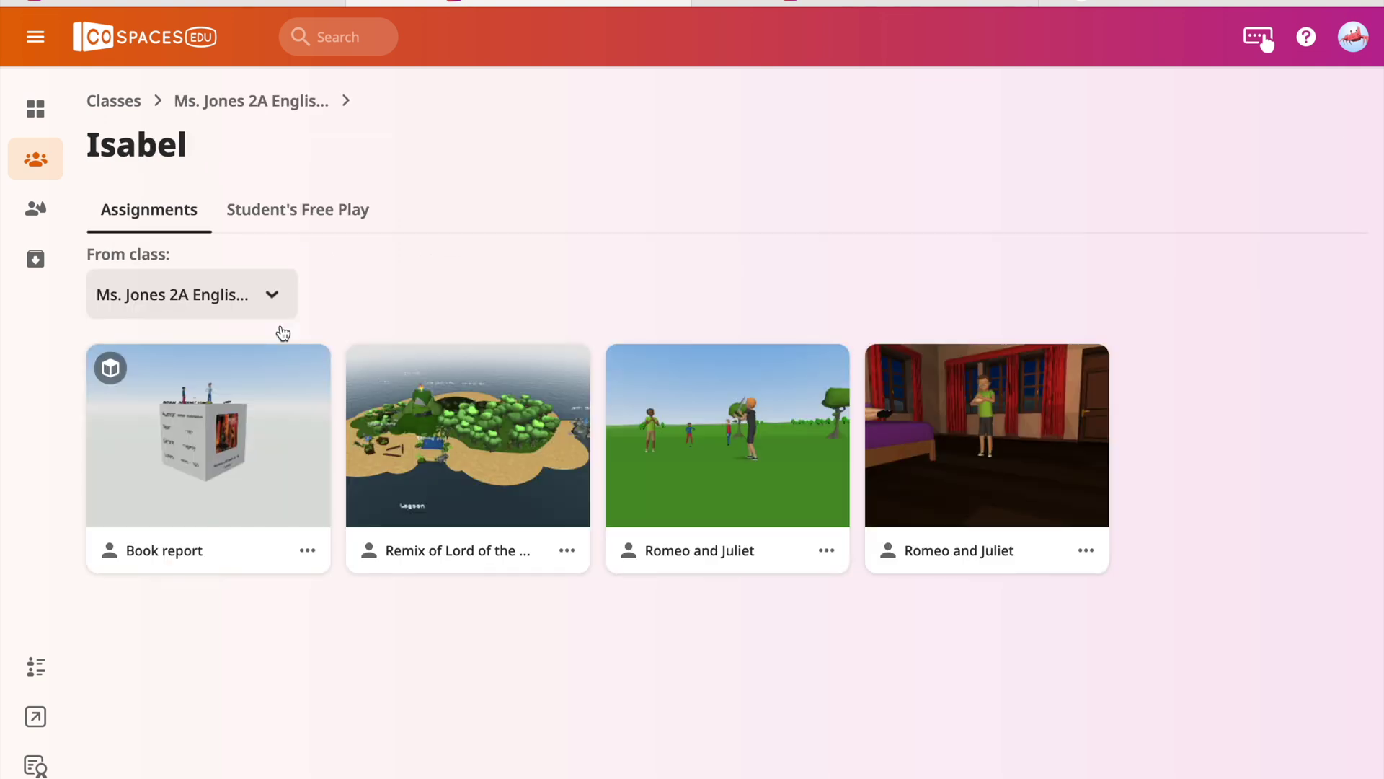
click(307, 551)
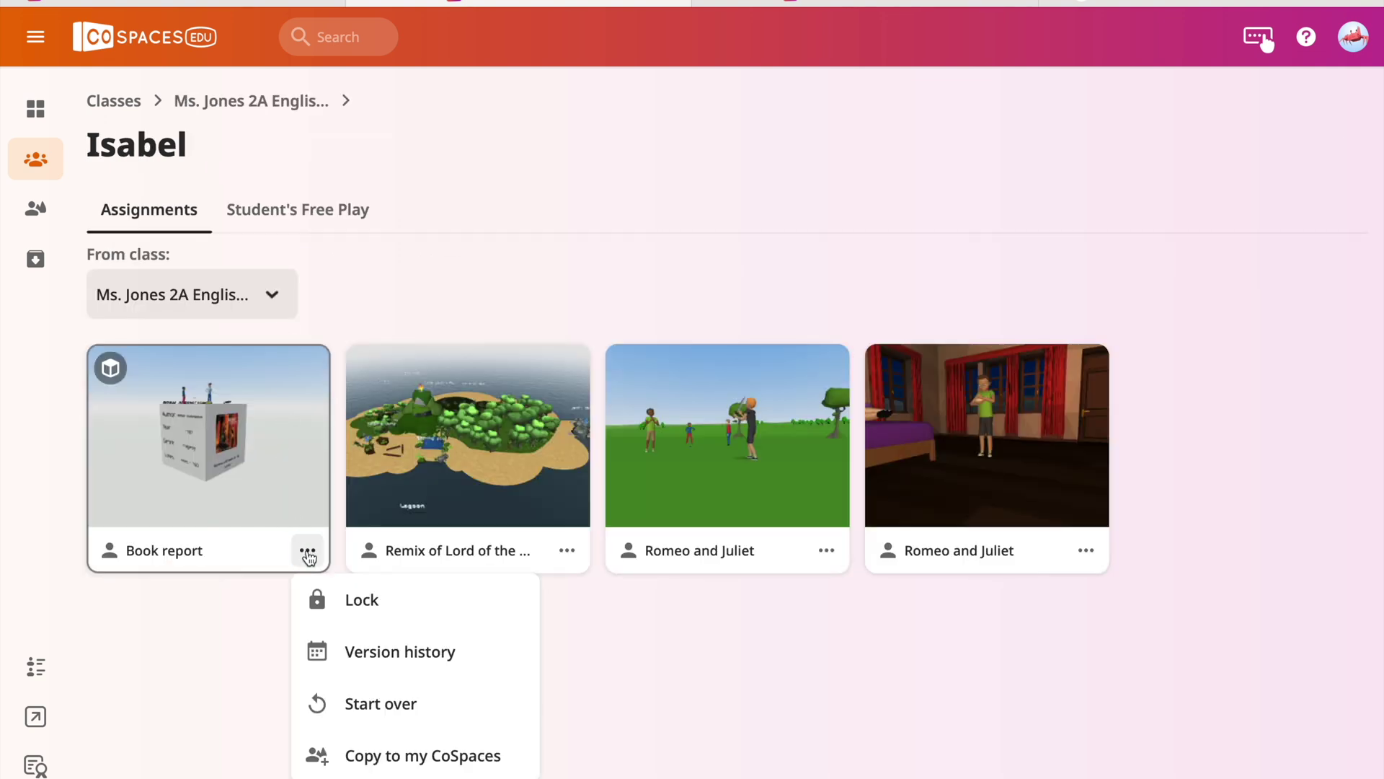
click(352, 652)
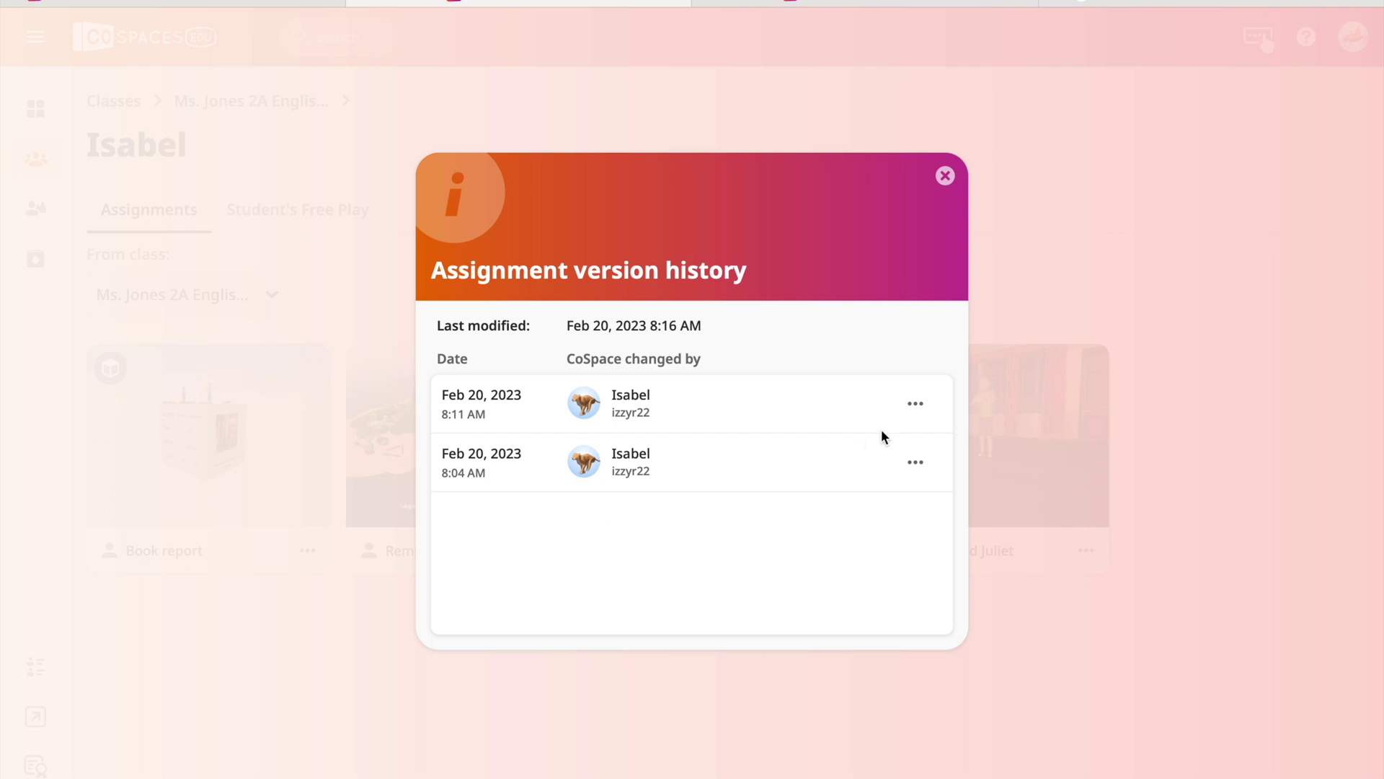
Preview the Book report version saved at 8:04 AM.
click(916, 406)
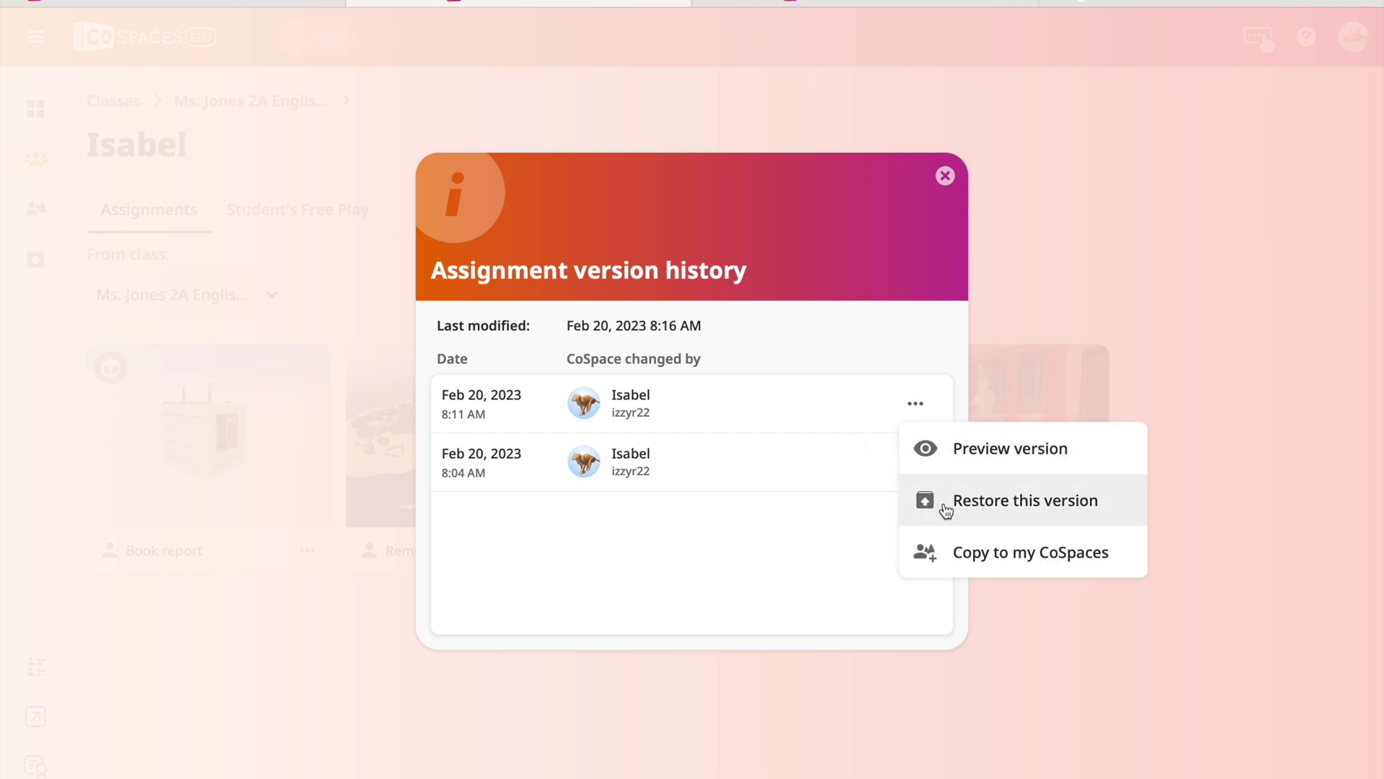
click(857, 482)
click(912, 472)
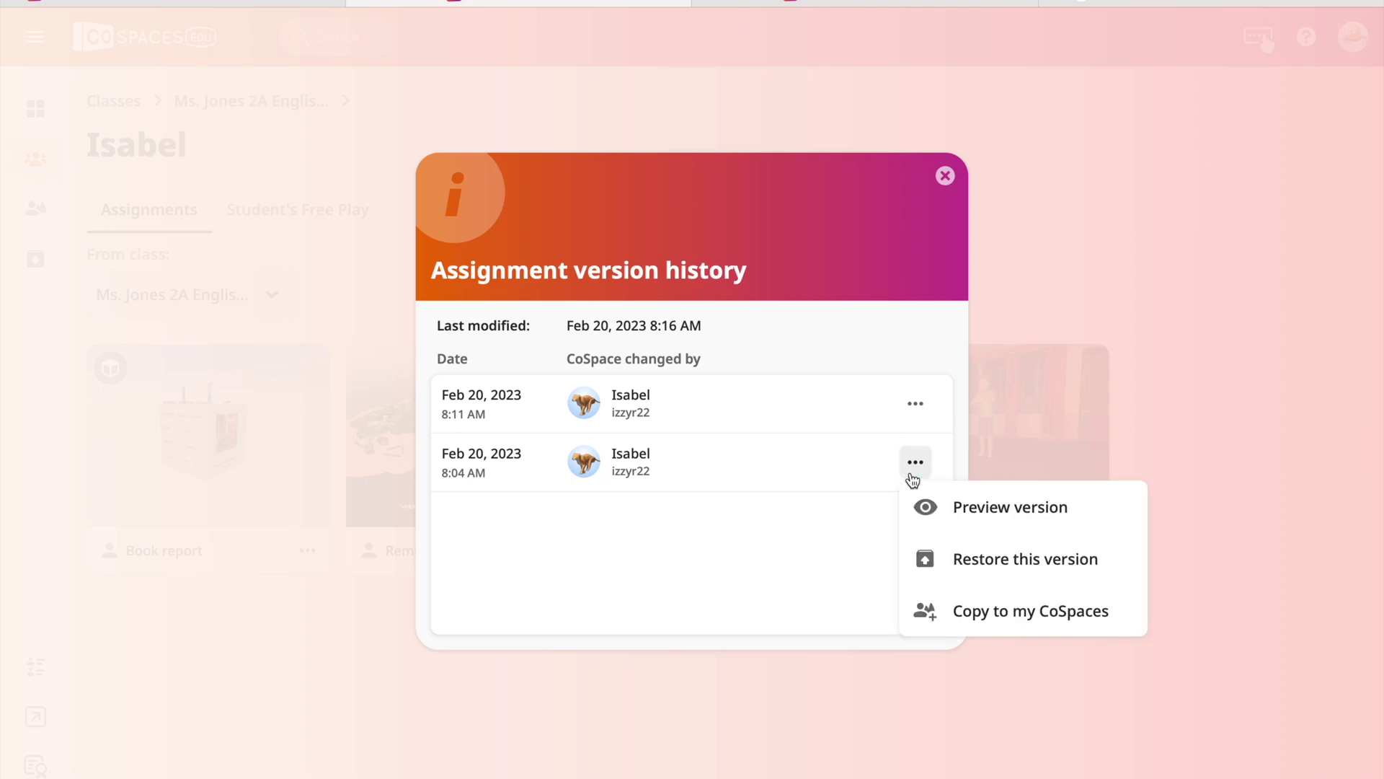
click(956, 528)
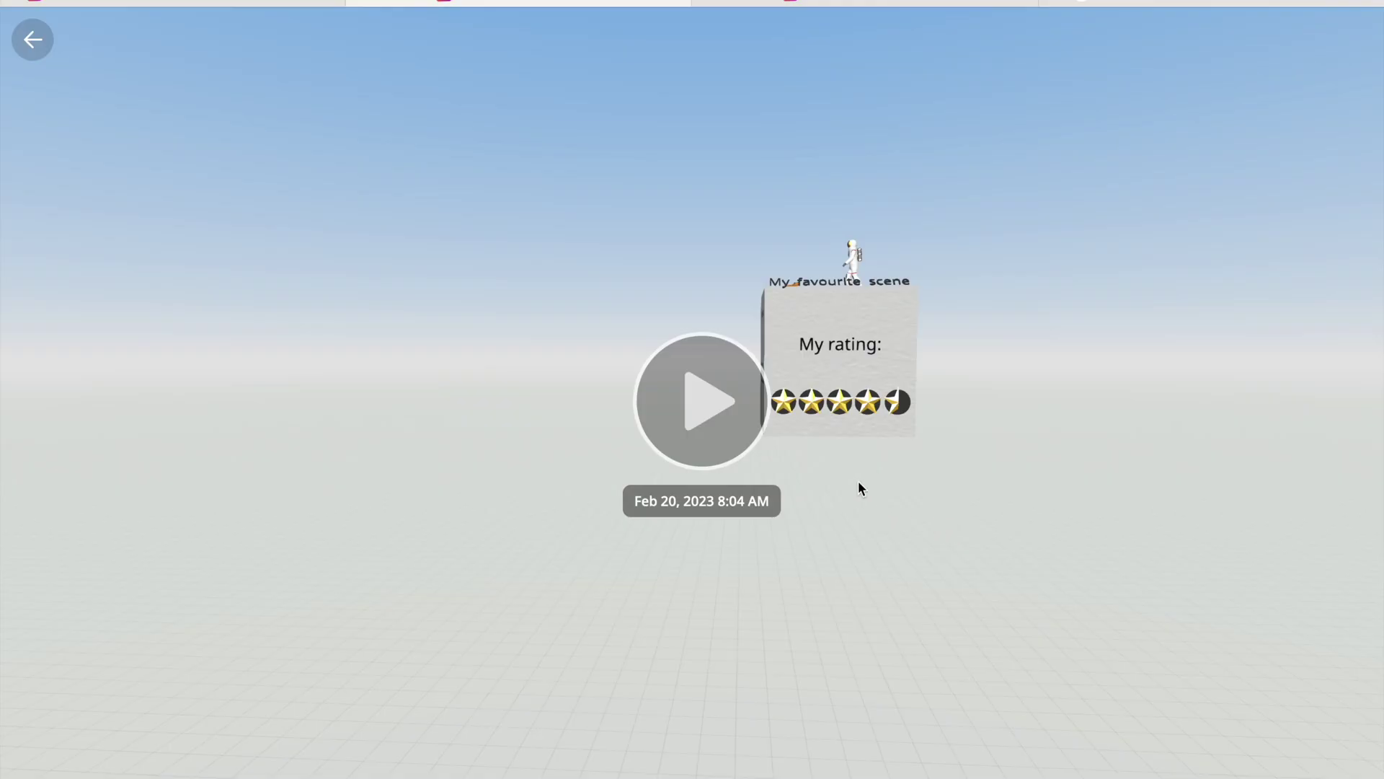
Play the 8:04 AM version, rotate the cube to its Author and book cover faces, then return.
click(736, 432)
drag(828, 476, 522, 532)
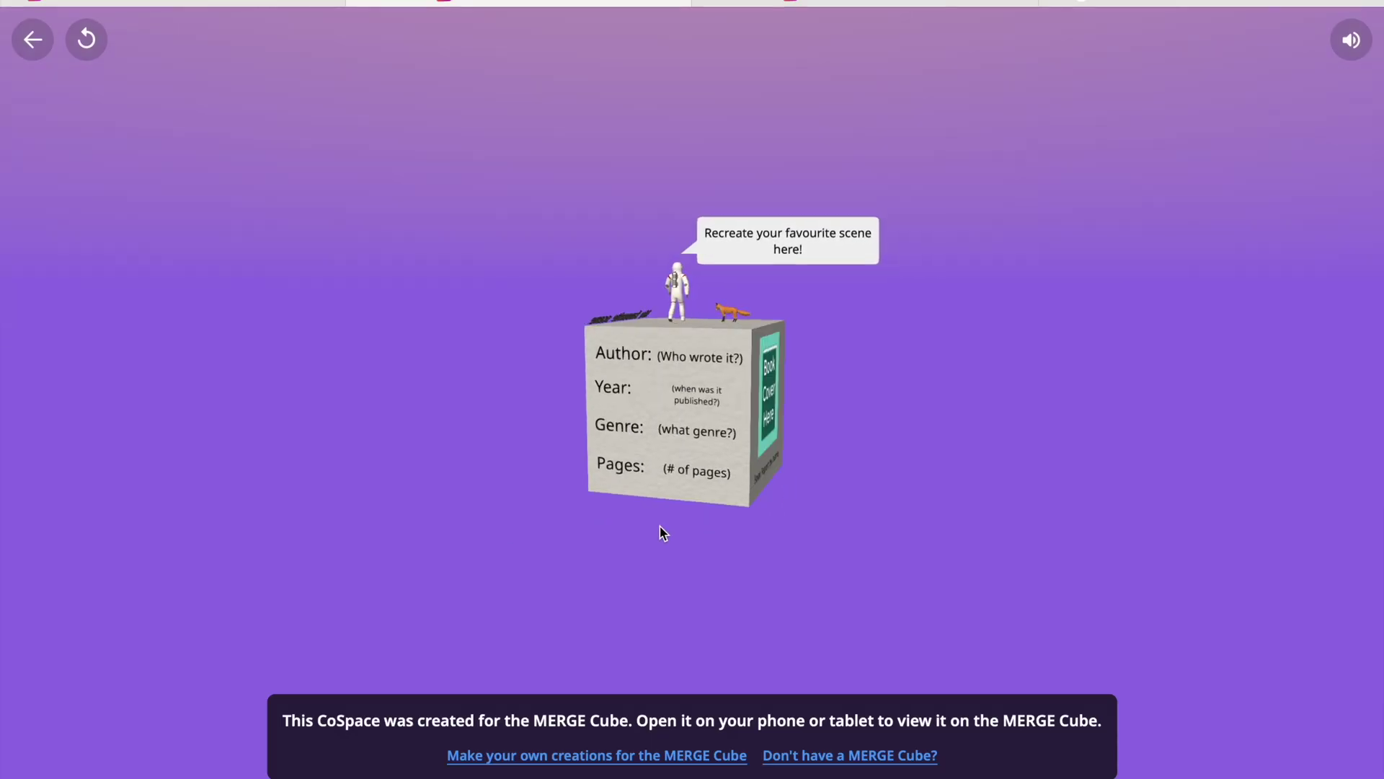
drag(703, 538, 476, 482)
click(32, 40)
click(33, 40)
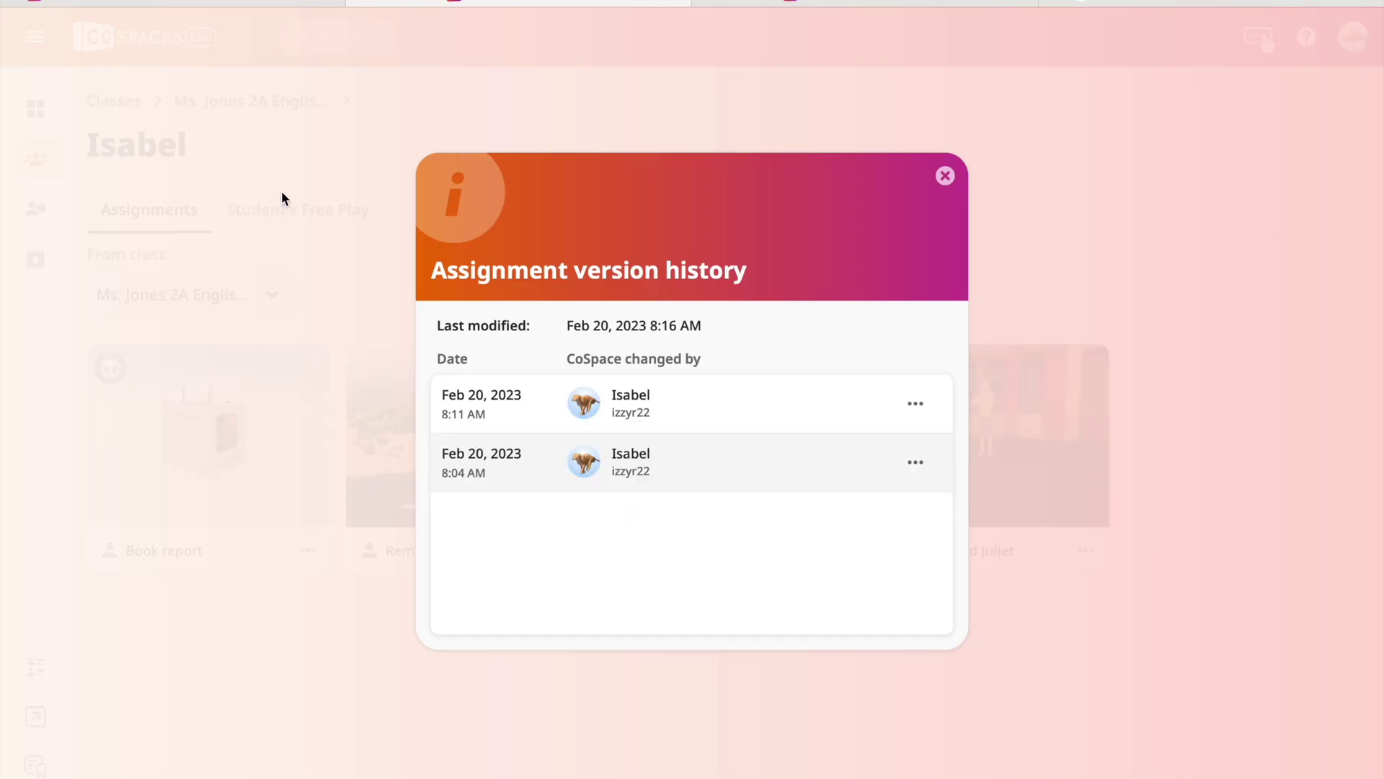
Play the 8:11 AM version and rotate the cube through My rating, Plot Summary and top faces.
click(914, 403)
click(958, 450)
click(728, 418)
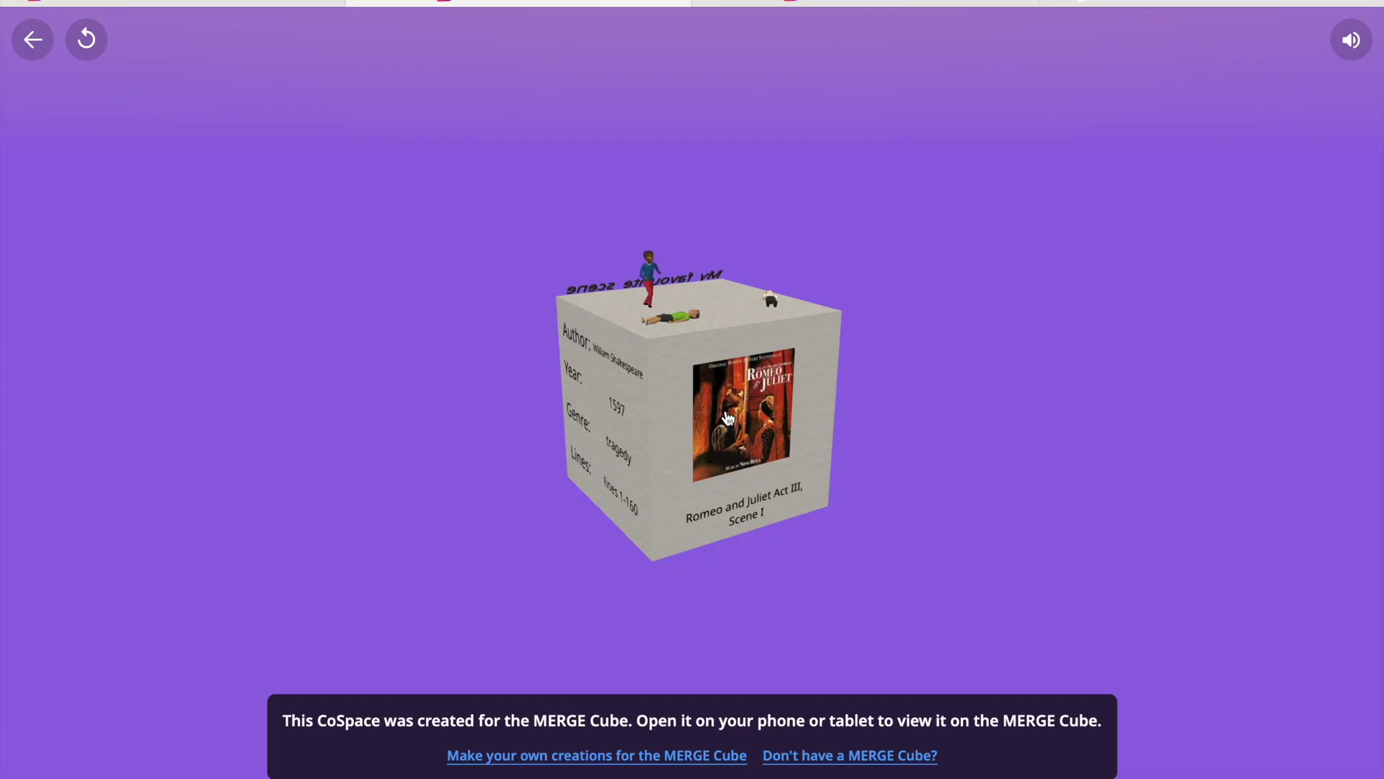
drag(728, 418, 855, 522)
drag(729, 531, 878, 587)
drag(669, 530, 927, 531)
drag(673, 519, 906, 592)
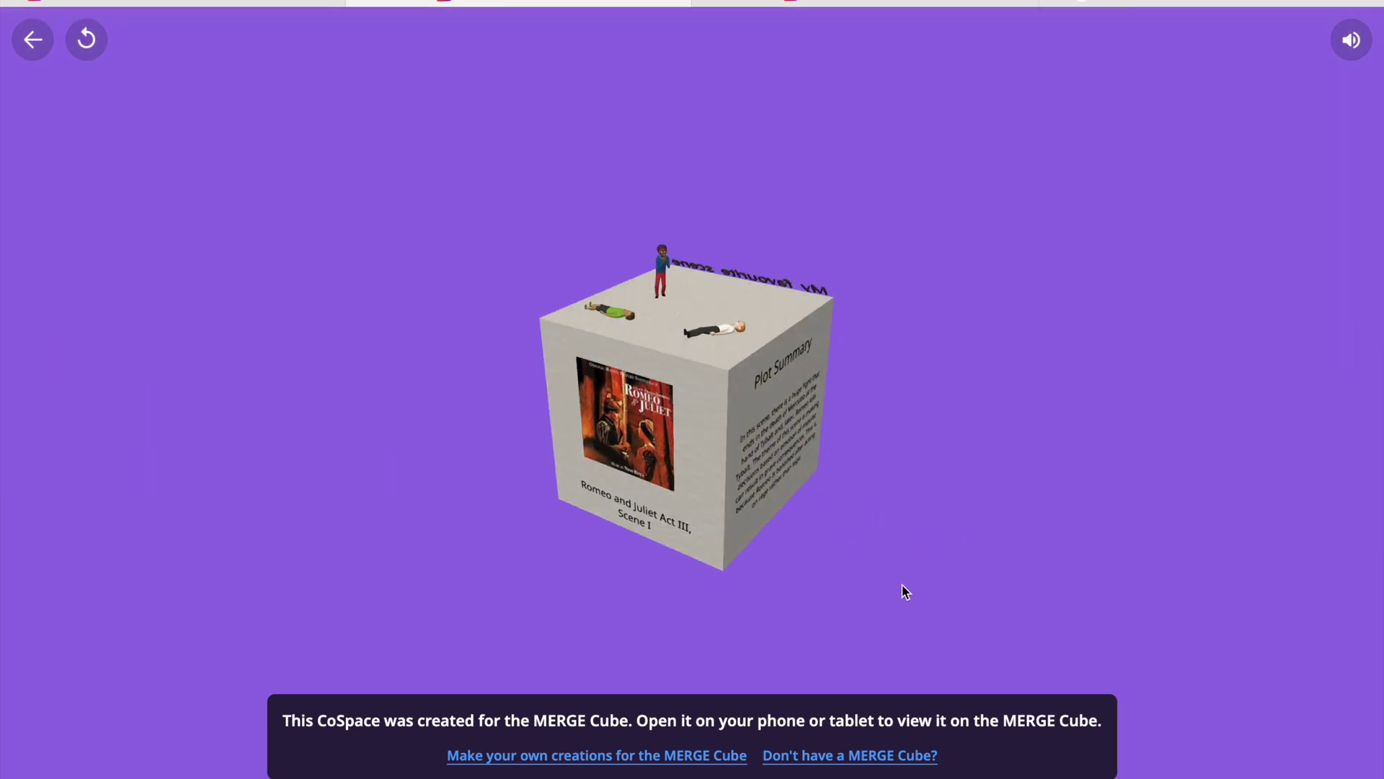
click(32, 50)
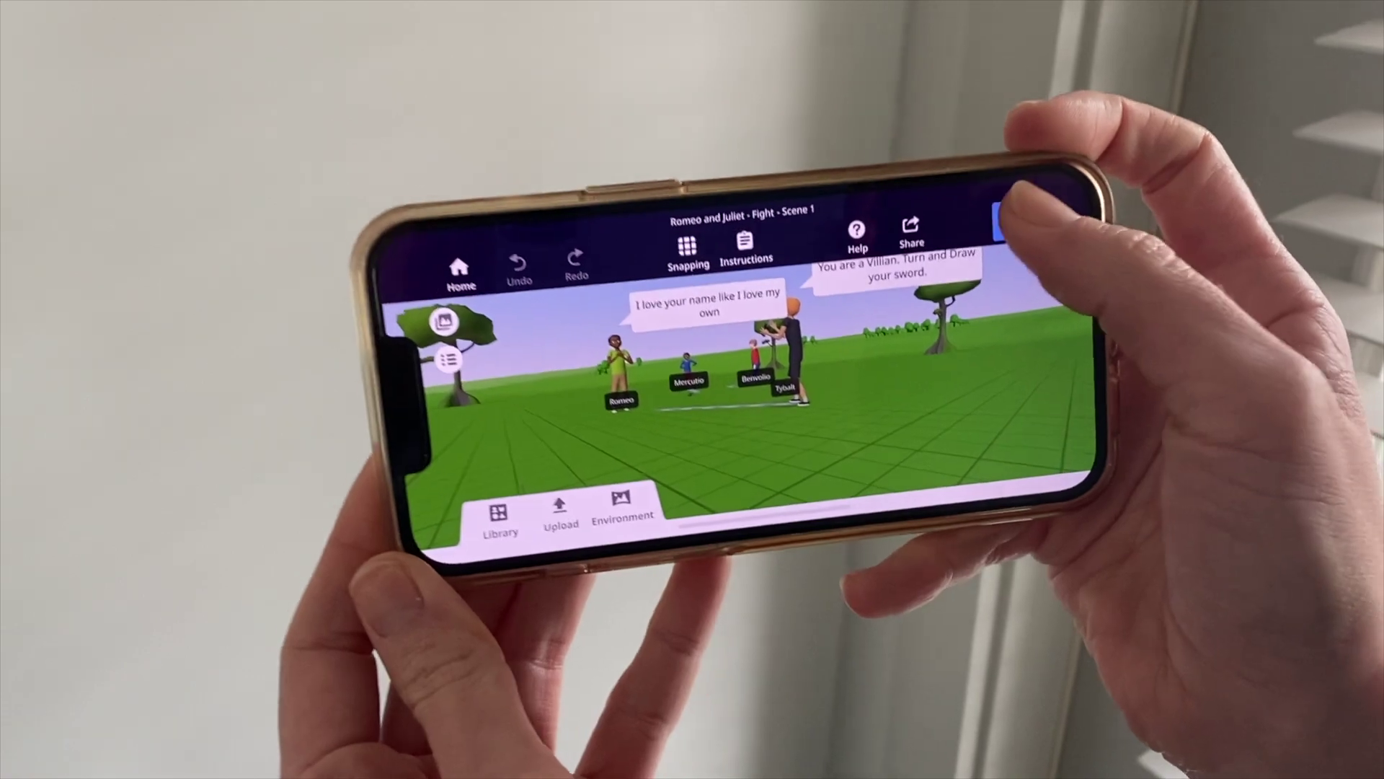
Play the fight scene on the phone, turn toward Romeo and Tybalt, and switch to AR view.
click(1008, 220)
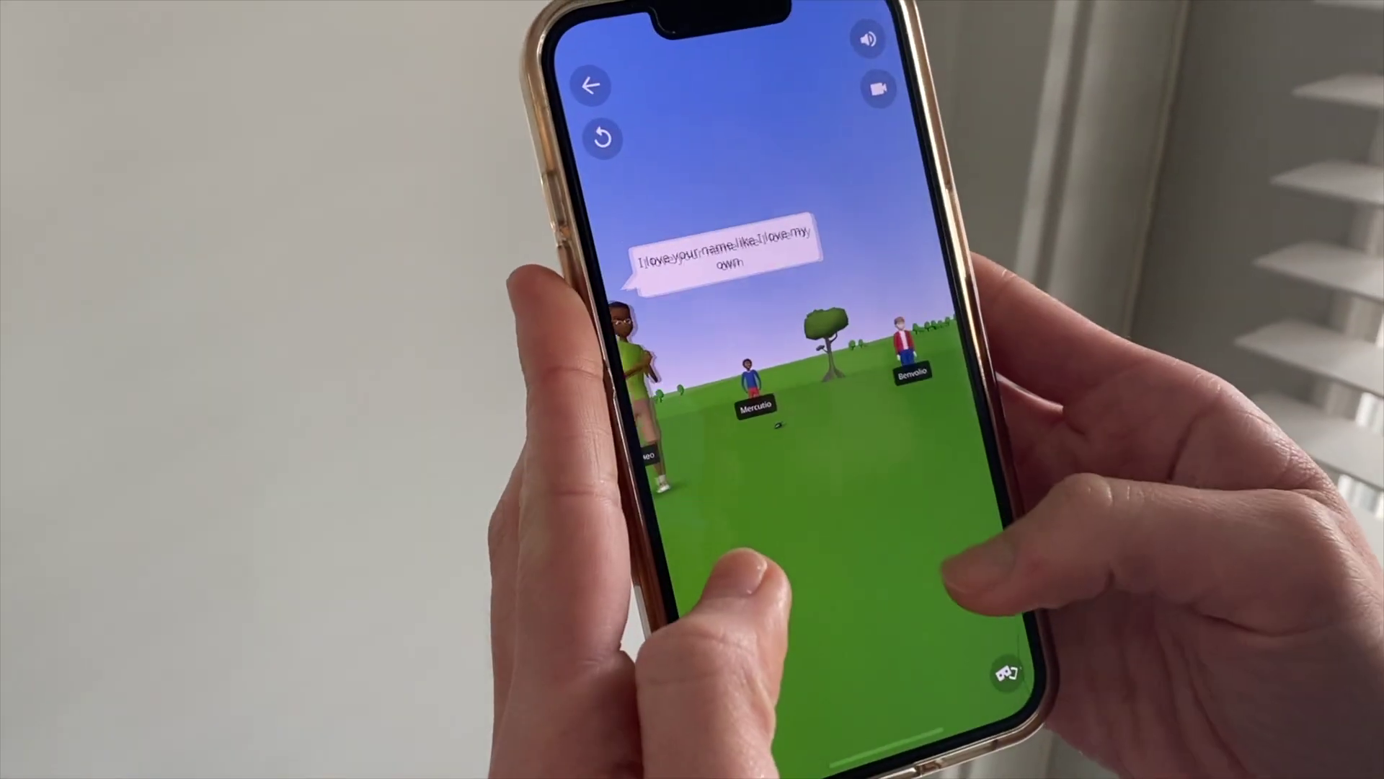
drag(801, 519, 721, 461)
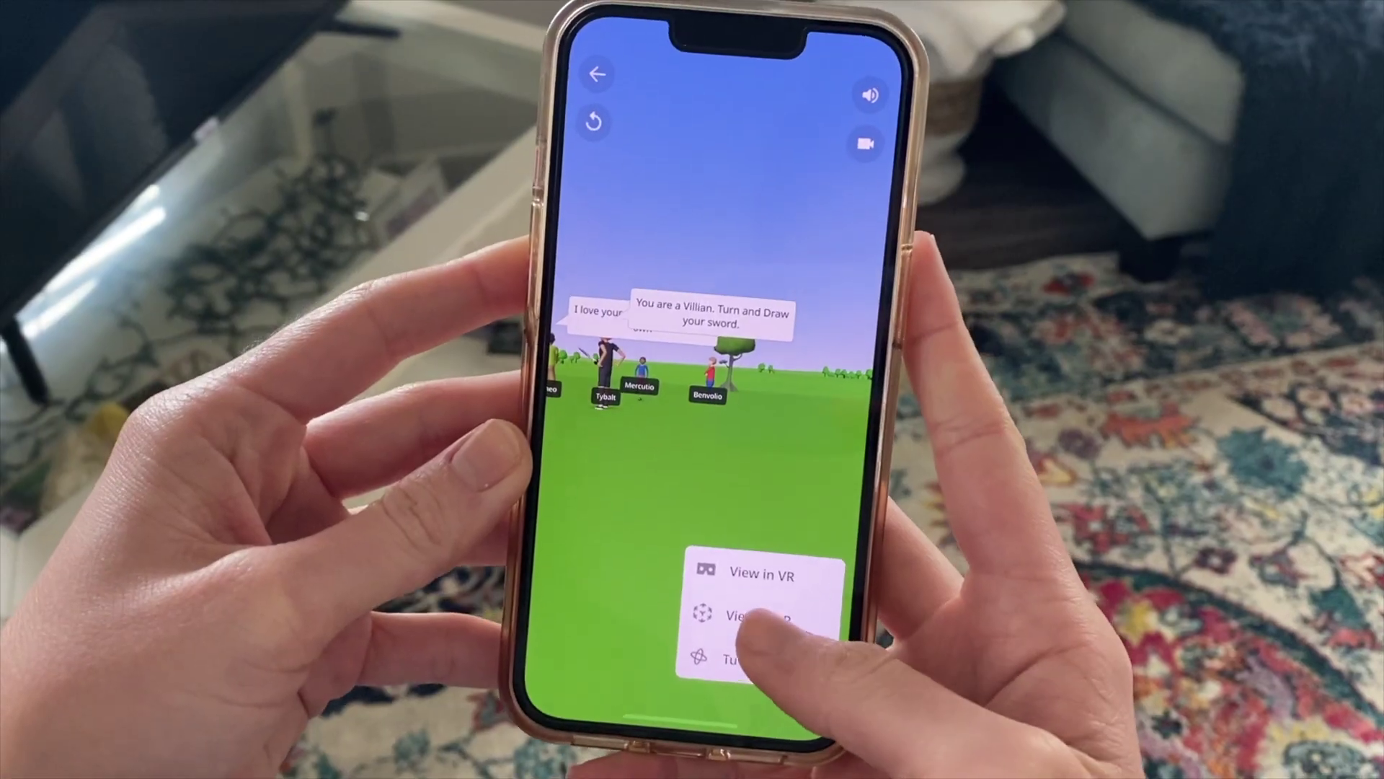
click(757, 618)
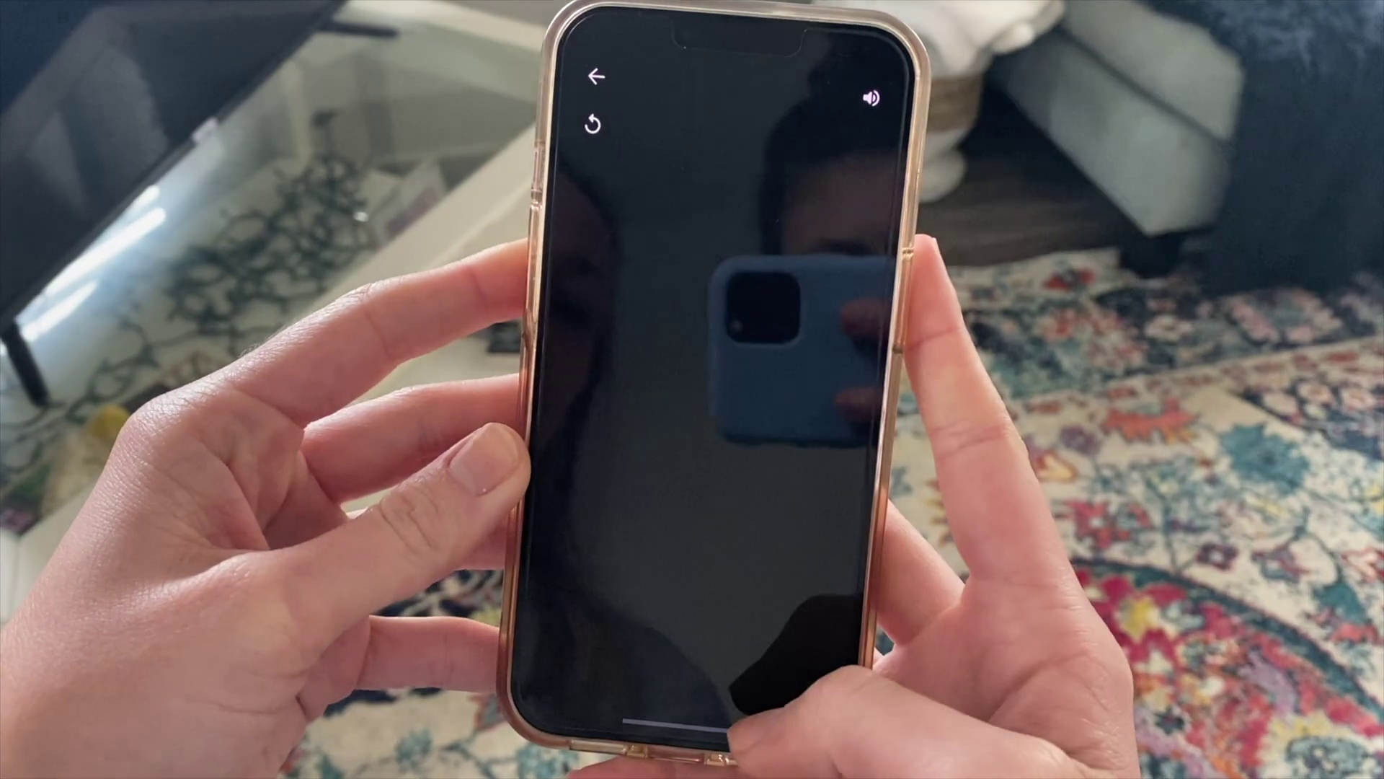